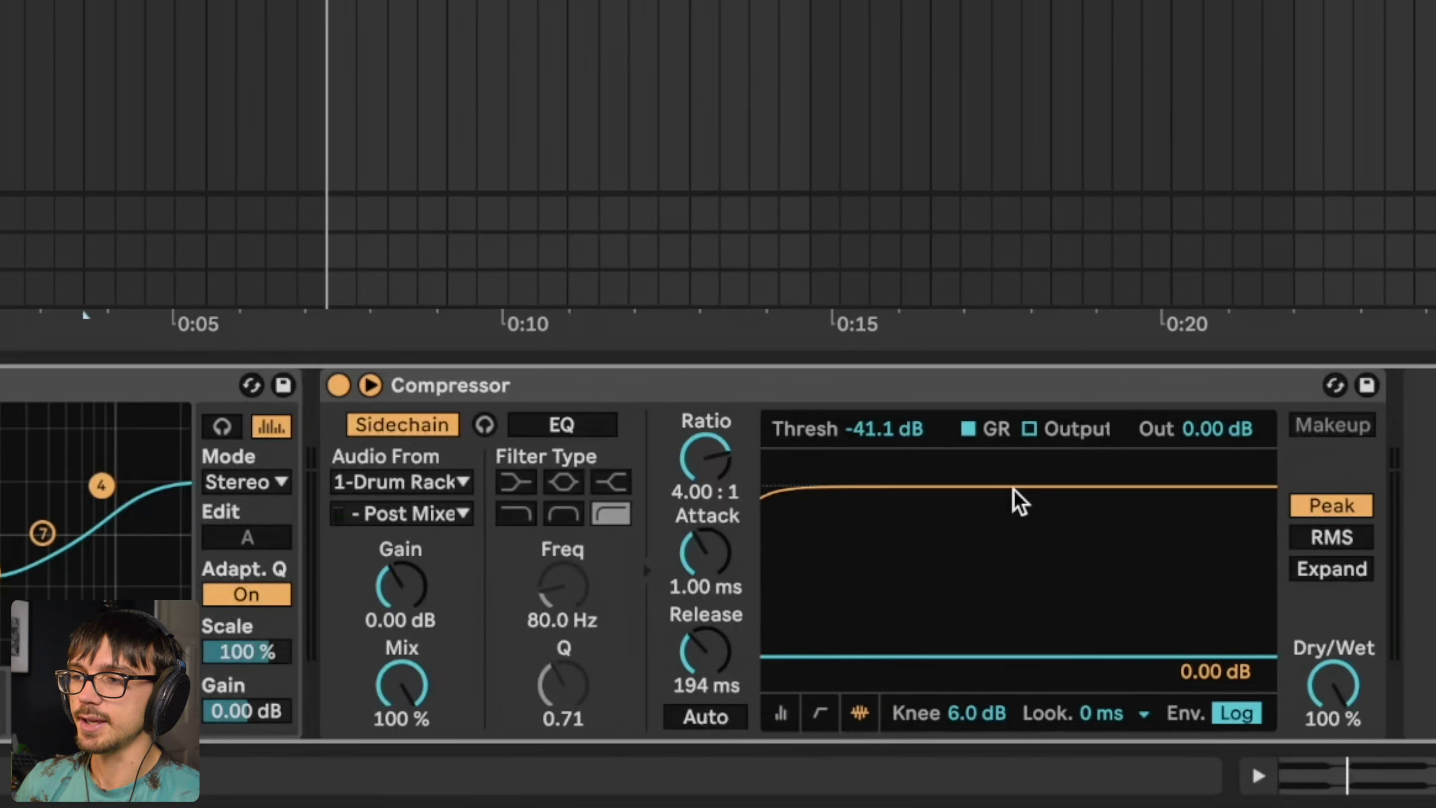
- Switch the bass Compressor to its collapsed view and set its release time to 174 ms
key("space")
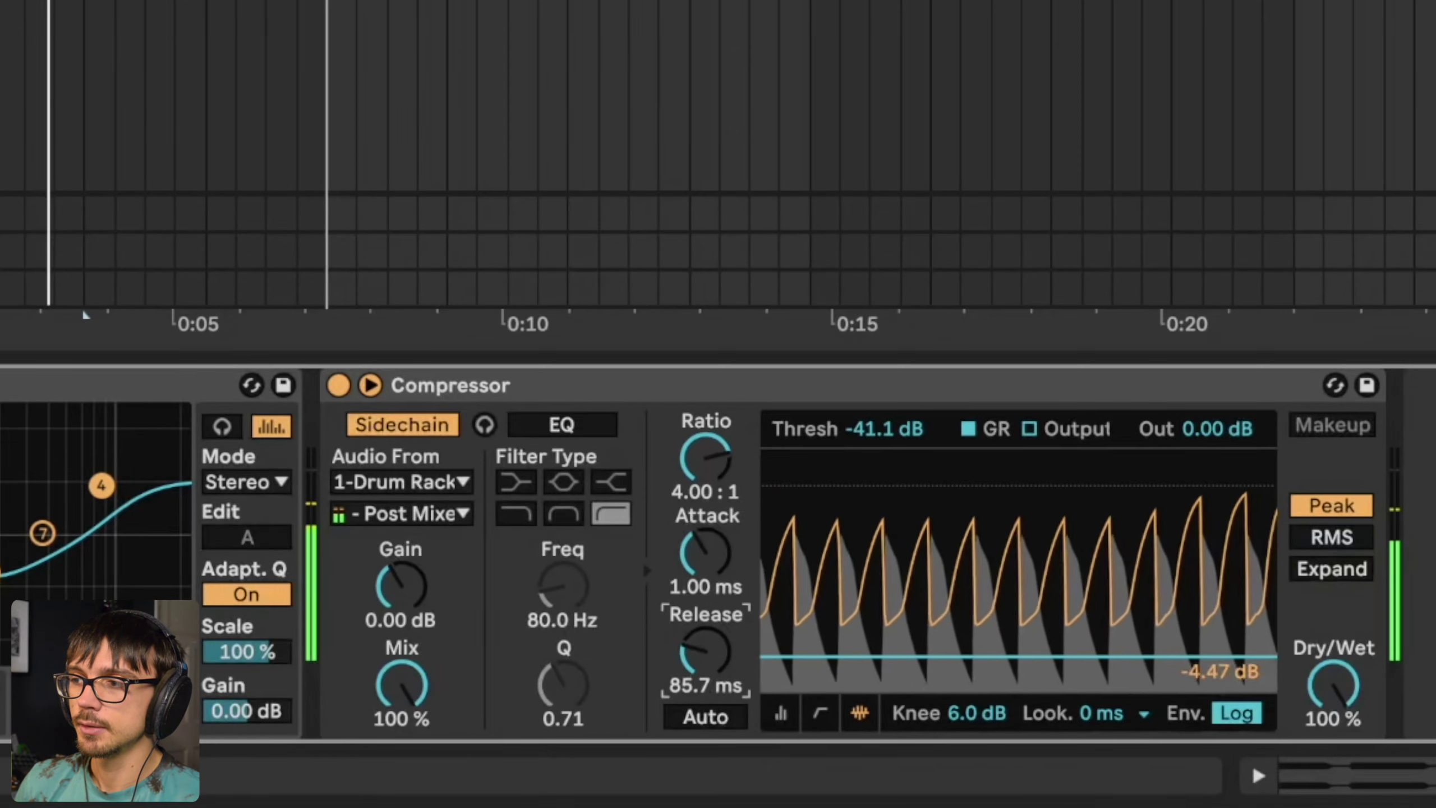
left_click_drag(711, 668, 710, 673)
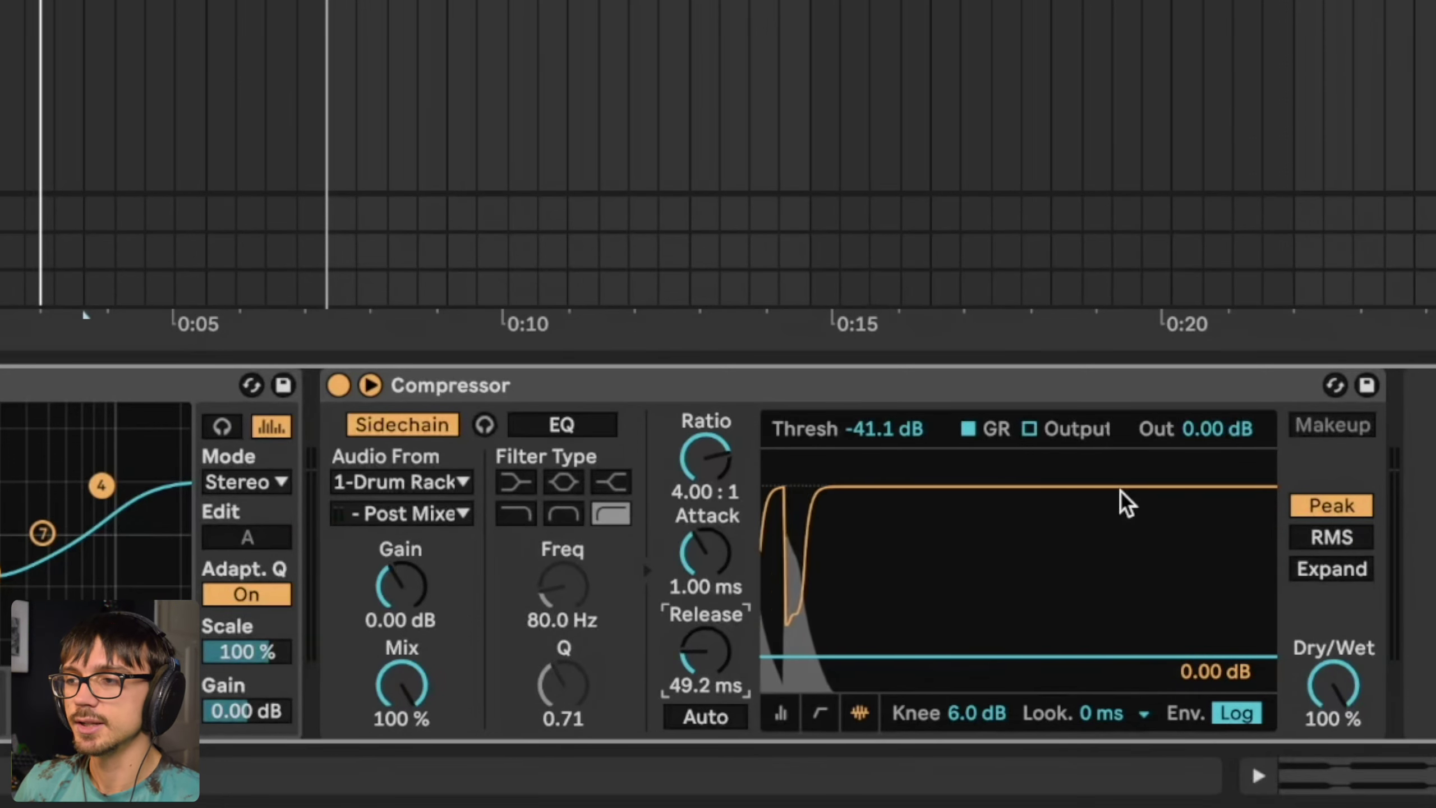
left_click(795, 711)
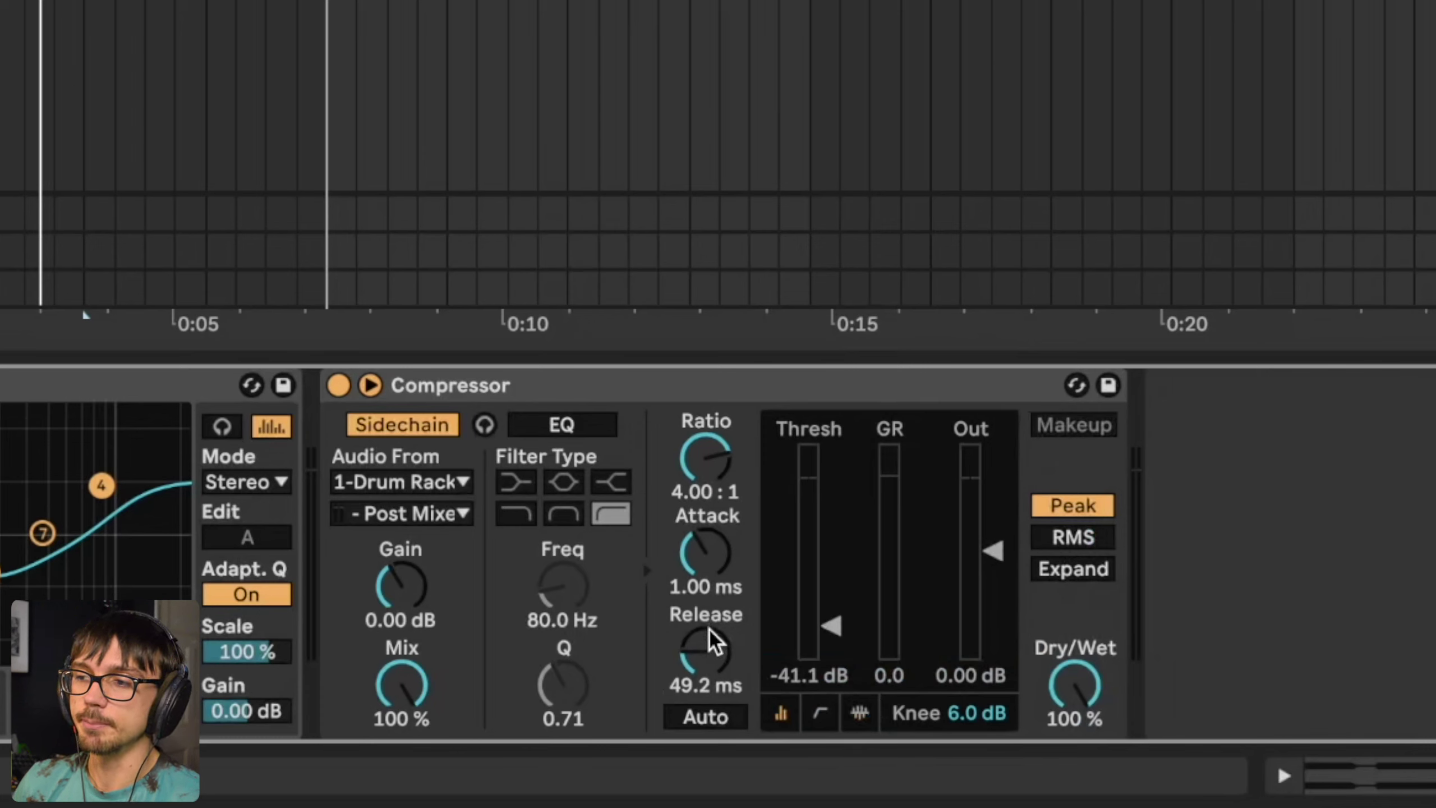
left_click_drag(715, 654, 715, 639)
- Play the loop and compare the bass sound with the Compressor bypassed and active
key("space")
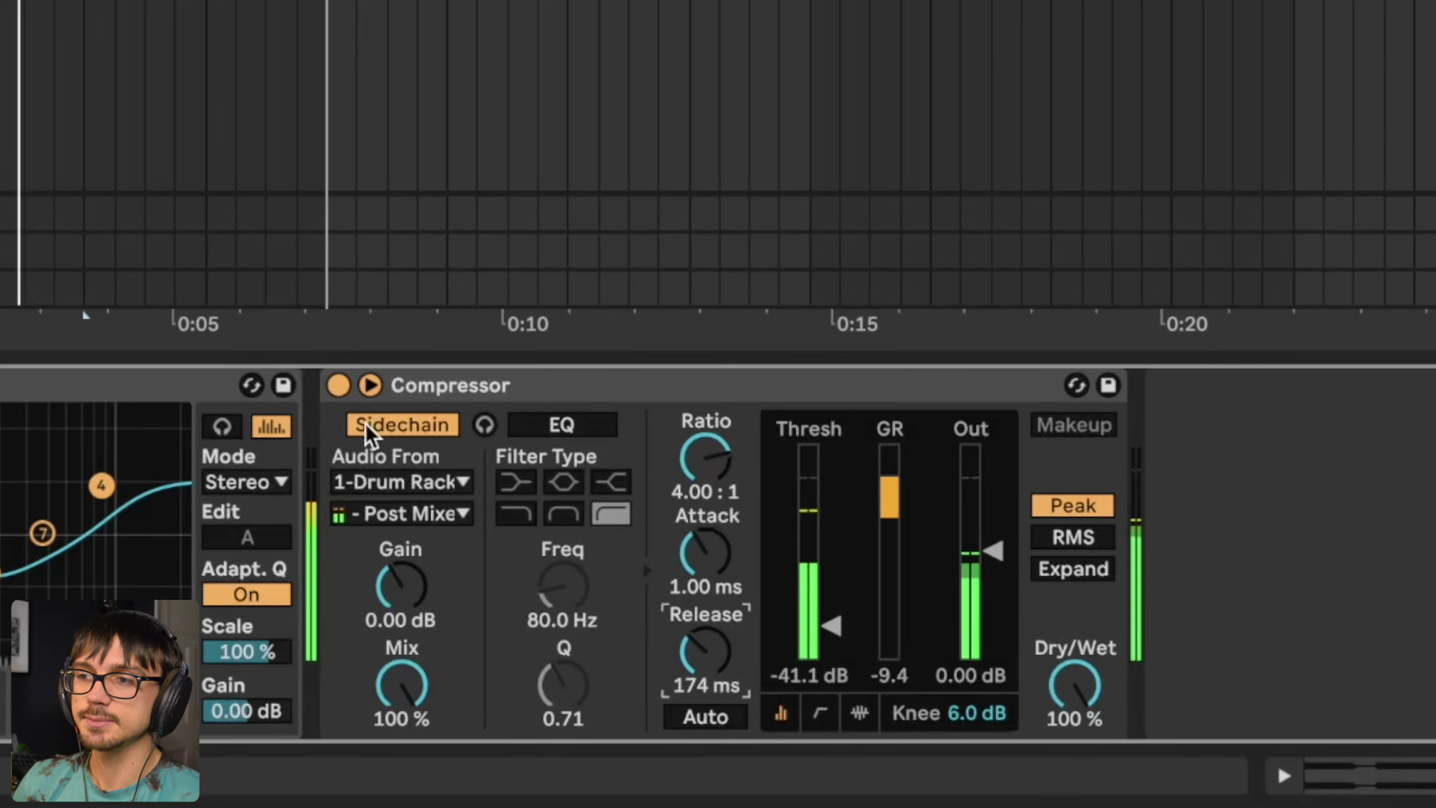
left_click(338, 385)
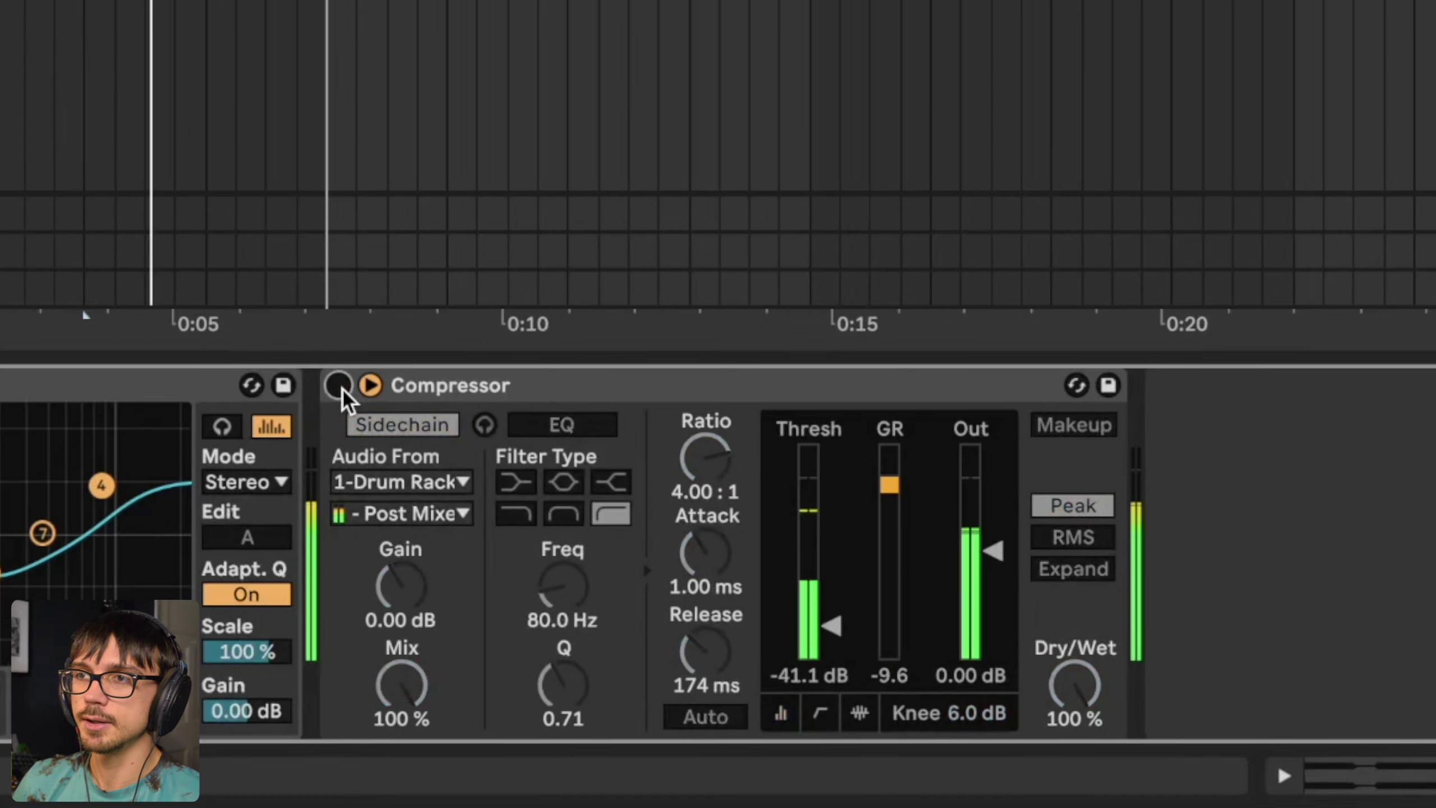
left_click(338, 385)
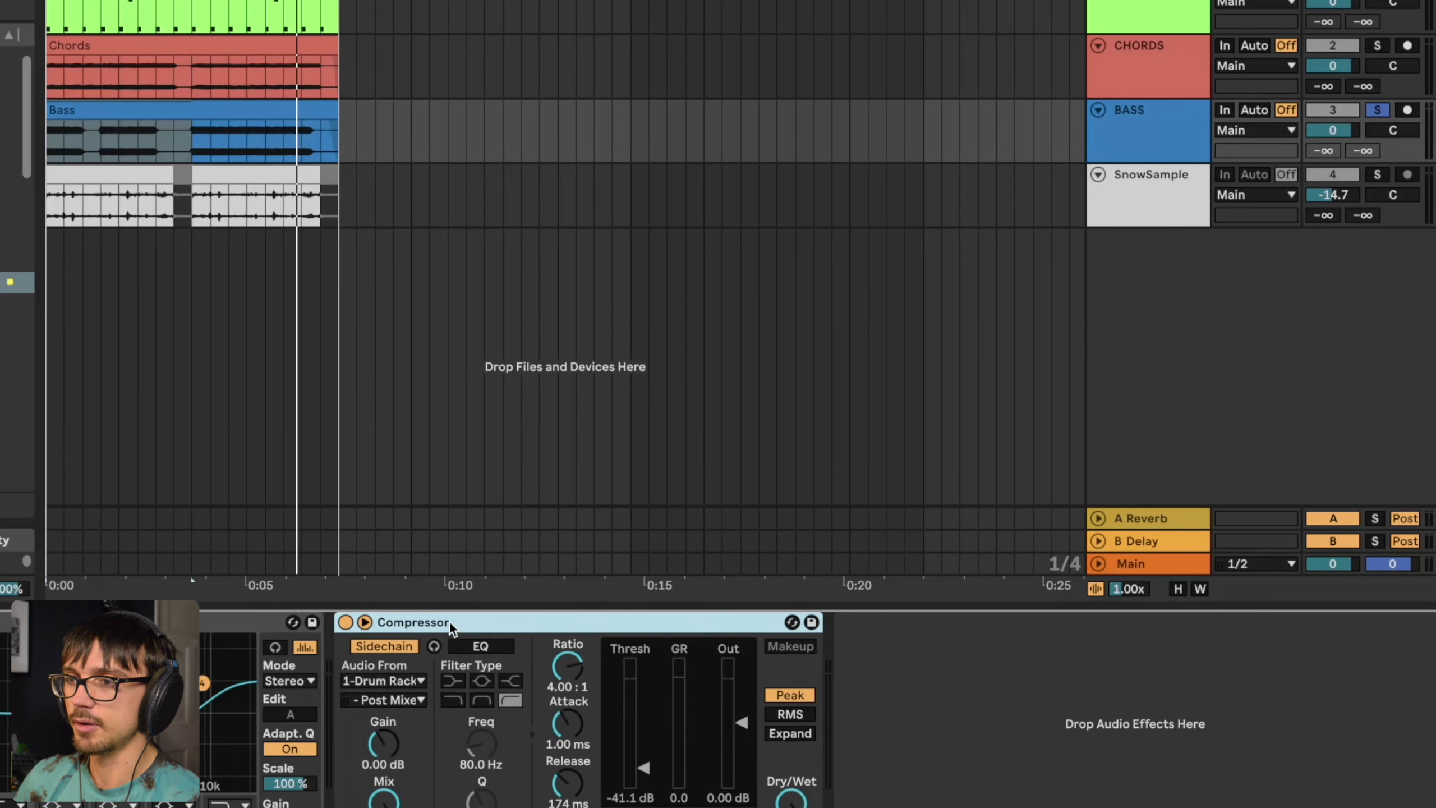
- Solo the CHORDS track together with the soloed tracks, open its devices, and play the loop
left_click(1154, 70)
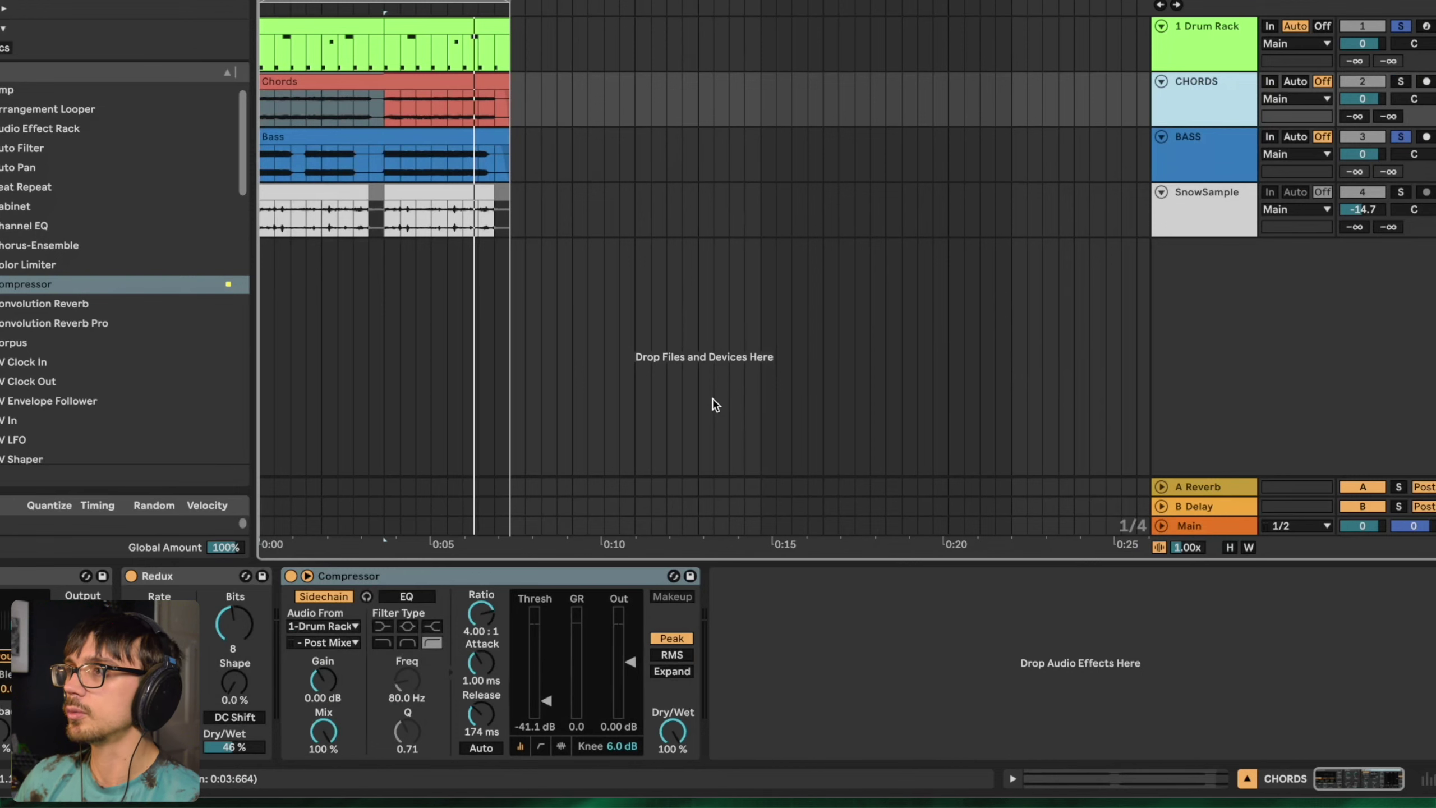
left_click(1396, 83)
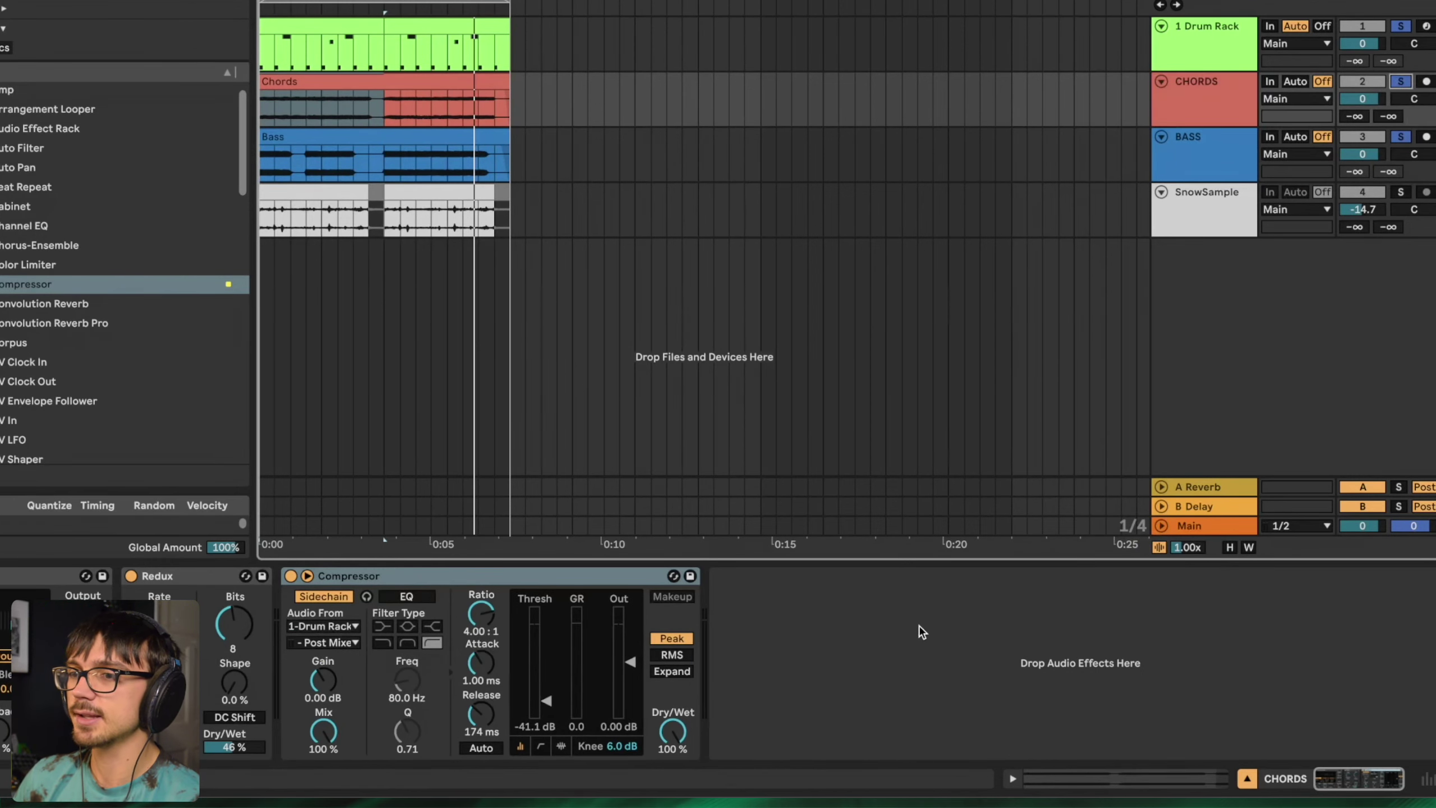
key("space")
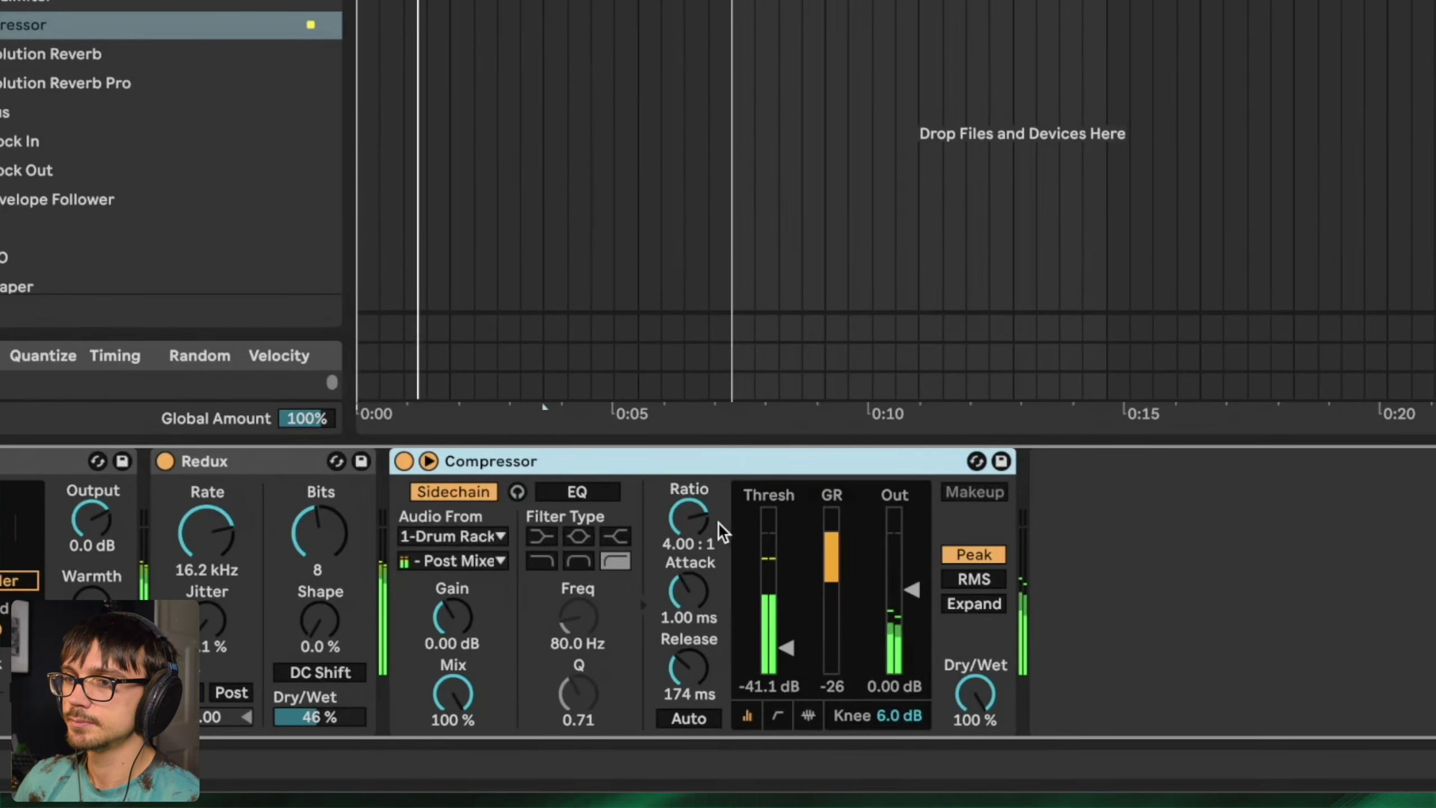
- Shorten the release time of the CHORDS track's Compressor to 45.0 ms
left_click_drag(688, 668, 688, 709)
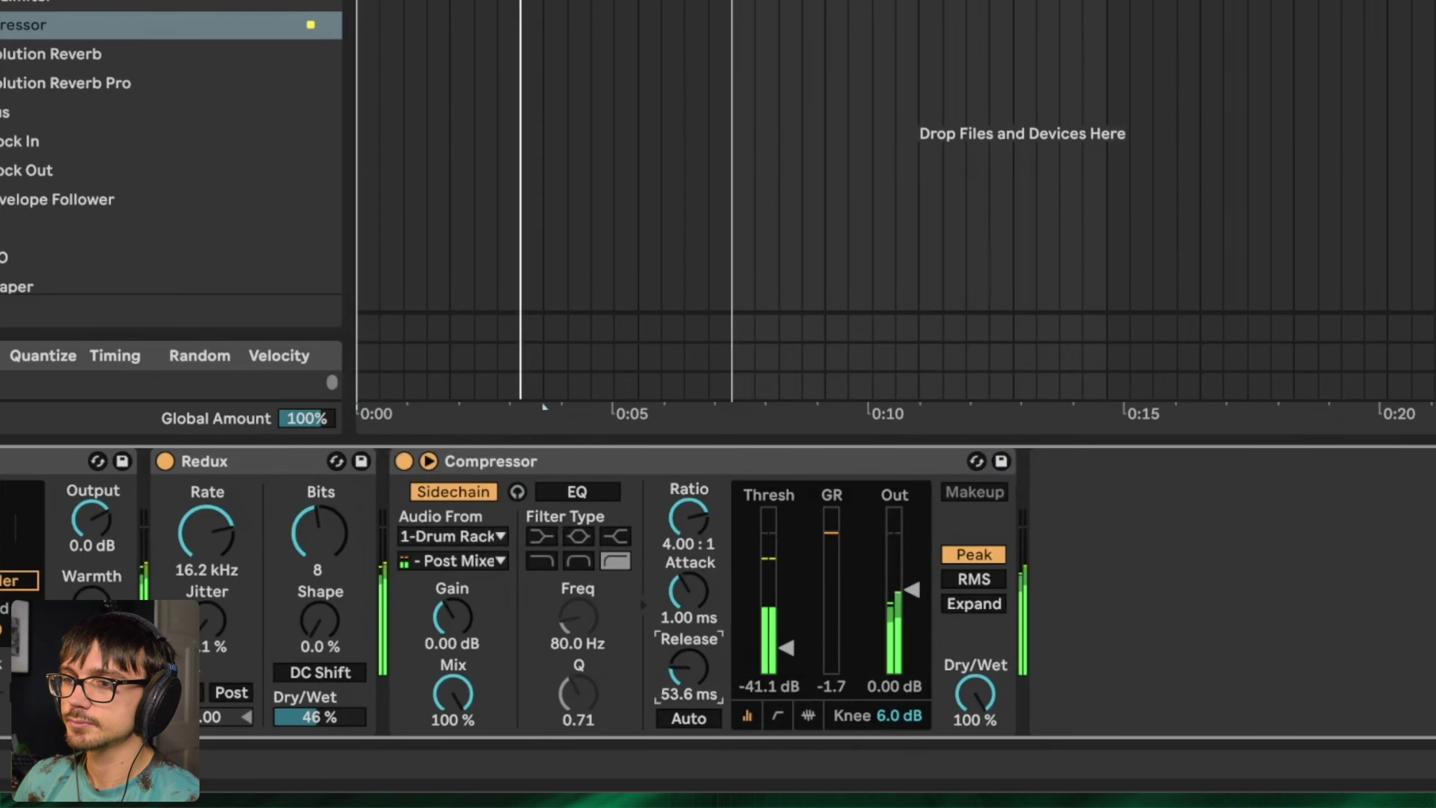
key("ctrl+z")
key("ctrl+z")
mouse_move(1025, 668)
left_mouse_down()
mouse_move(1028, 681)
mouse_move(1041, 674)
left_mouse_up()
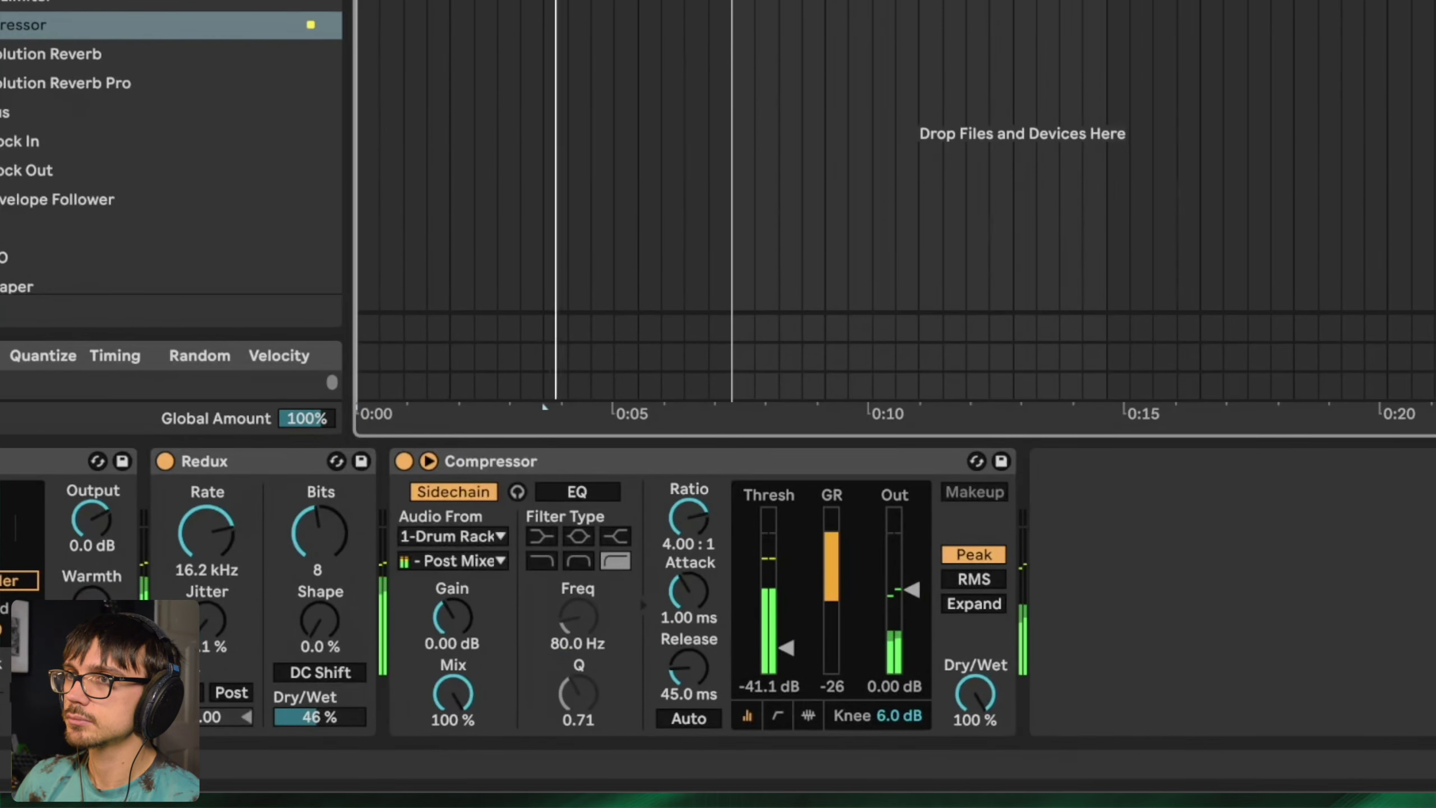
left_click(1263, 562)
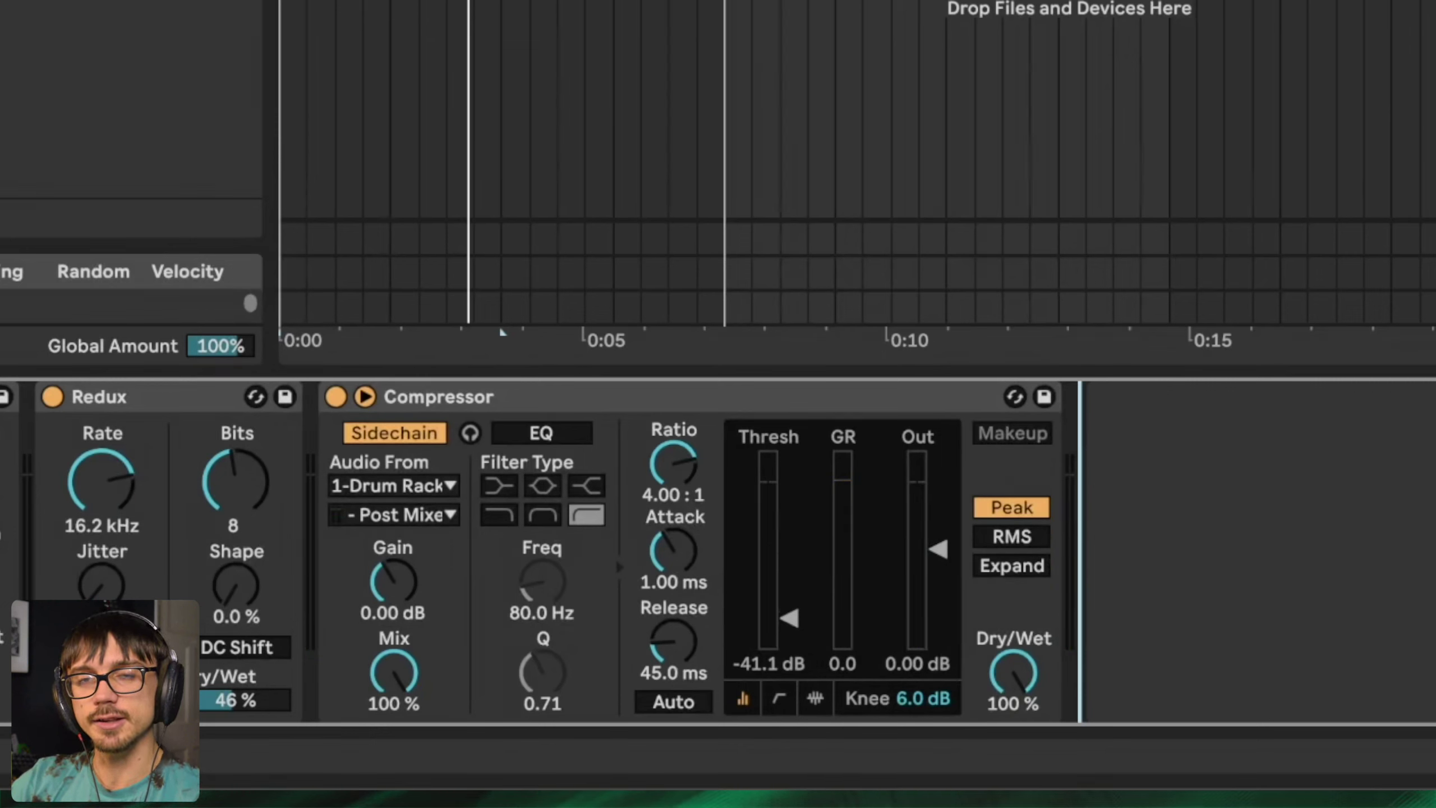
- Raise the chords Compressor's threshold slightly above -22.1 dB during playback, comparing the sound with the device bypassed
left_click(1176, 96)
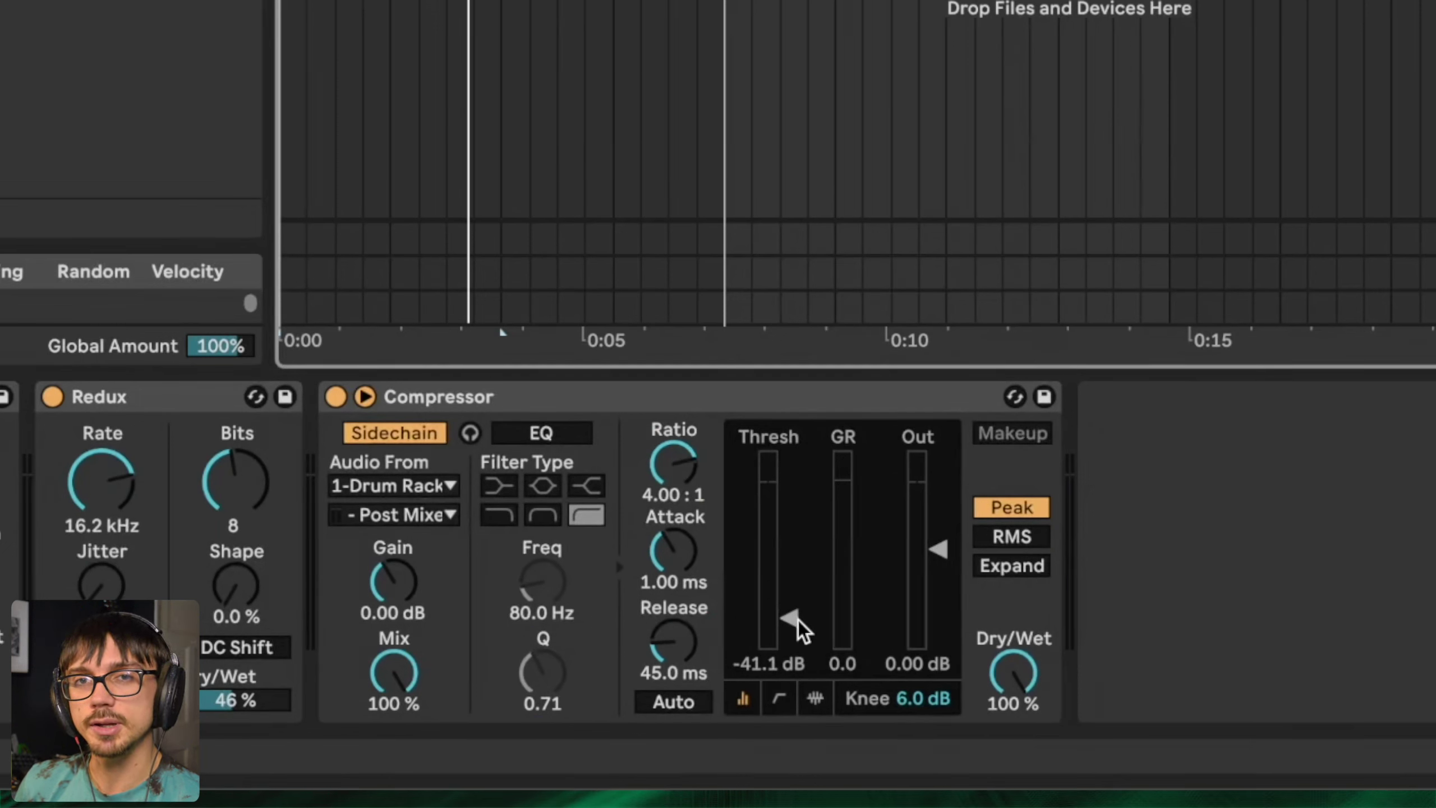
key("space")
left_click_drag(791, 618, 790, 583)
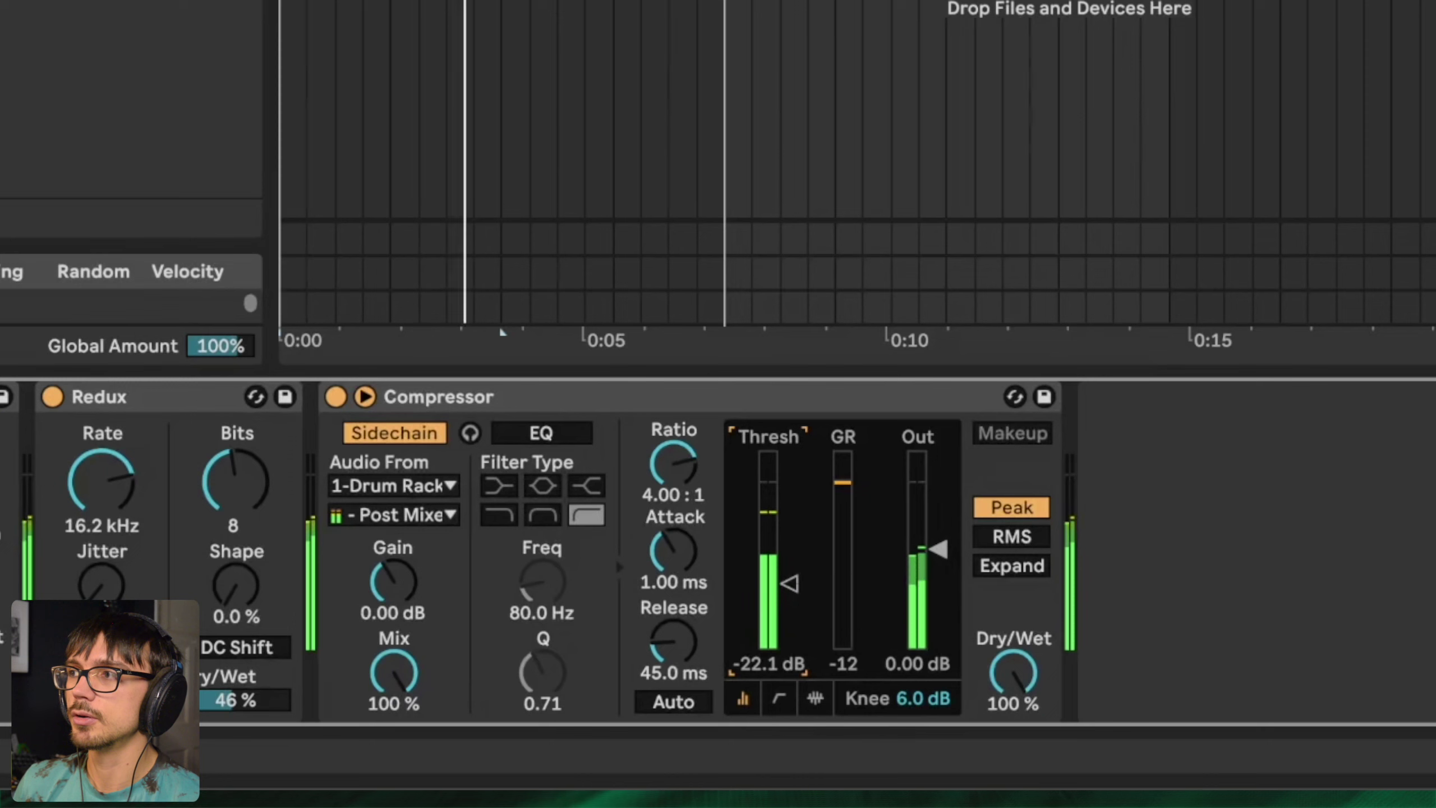
left_click(338, 398)
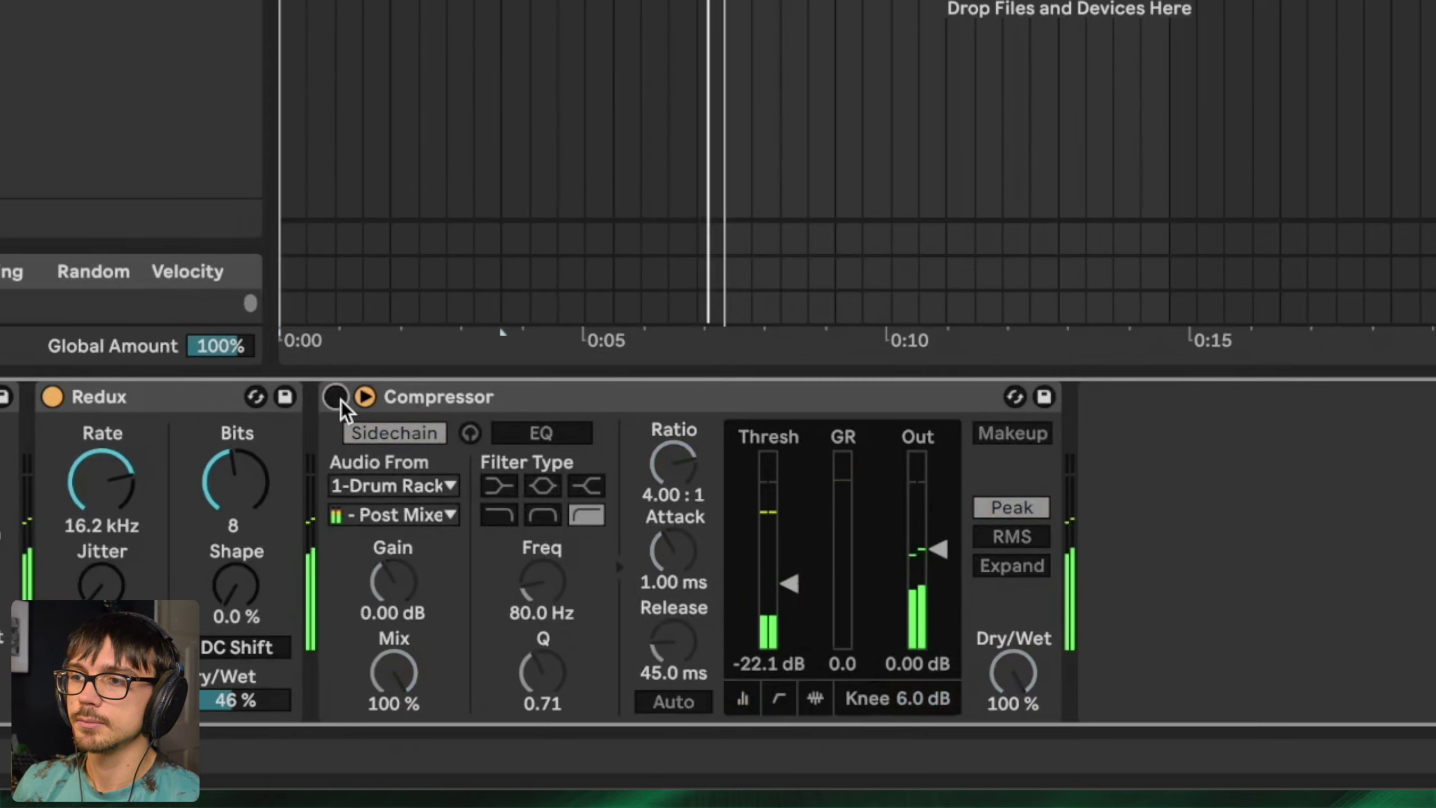
left_click(339, 399)
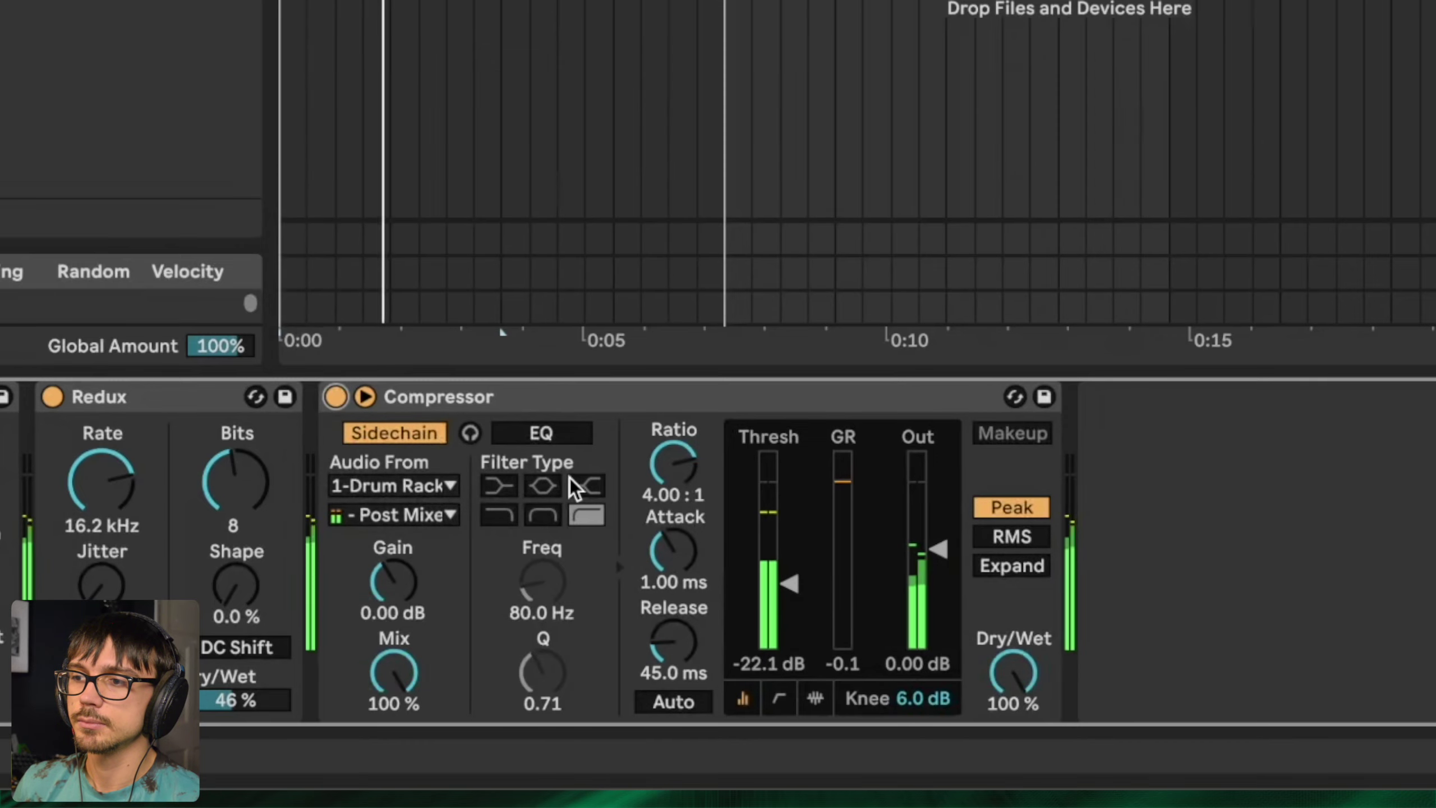
left_click_drag(771, 573, 771, 561)
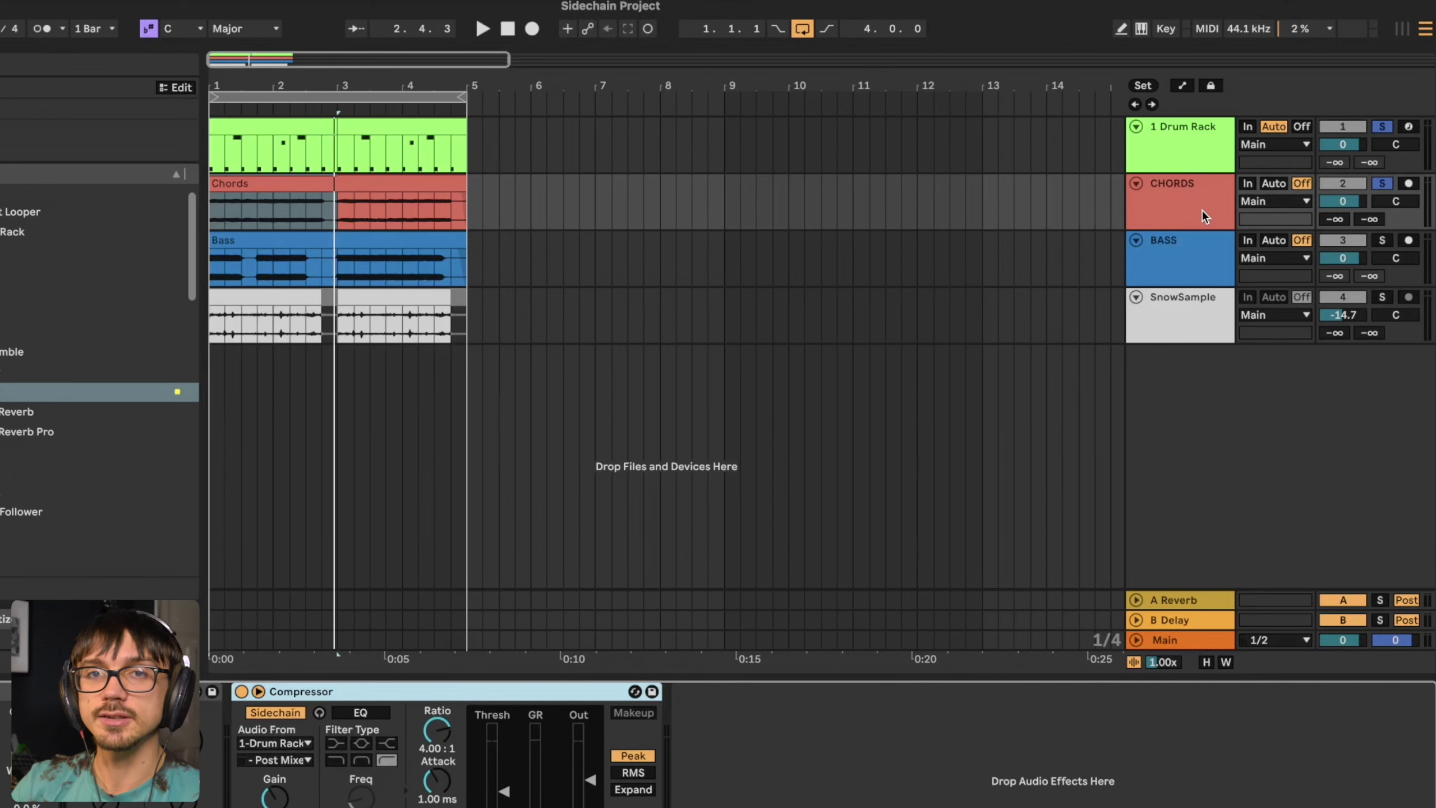
- Insert a MIDI track below the 1 Drum Rack track and load an empty Drum Rack onto it
right_click(1183, 130)
left_click(1100, 319)
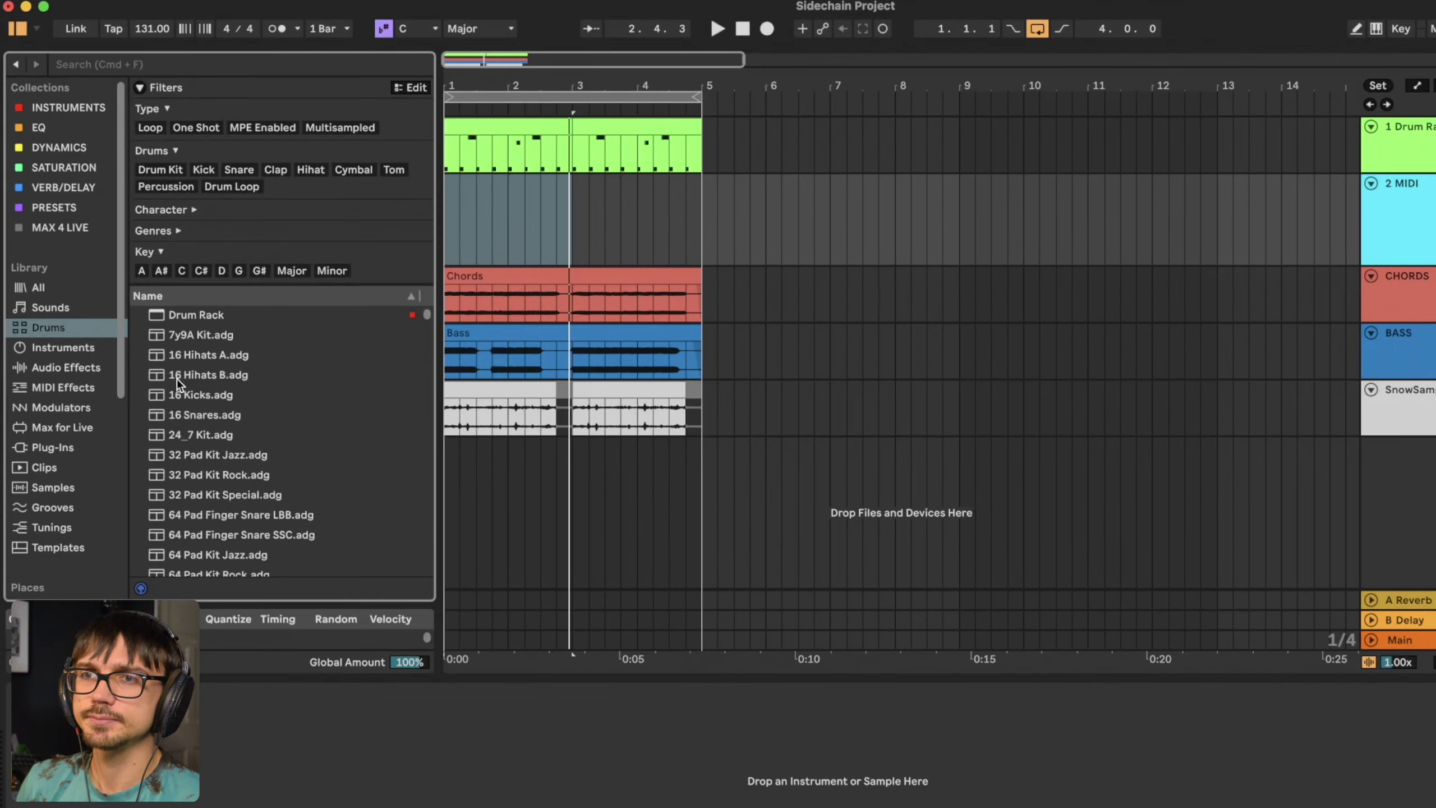
left_click_drag(186, 316, 566, 216)
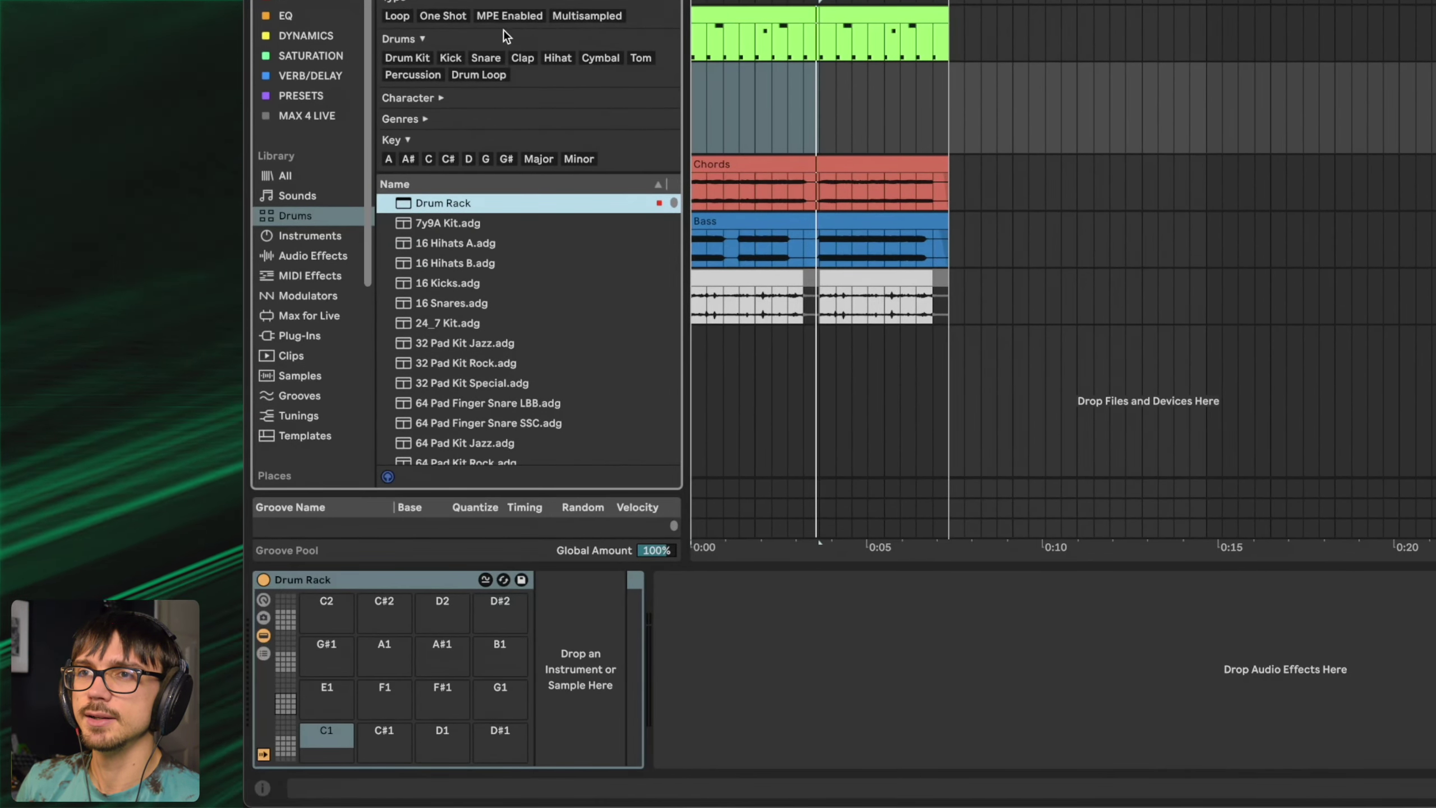
- Filter the drum library to Hihat, audition closed hats, and load 9inz Closed hat 2.aif onto pad C1 of the new Drum Rack
left_click(557, 57)
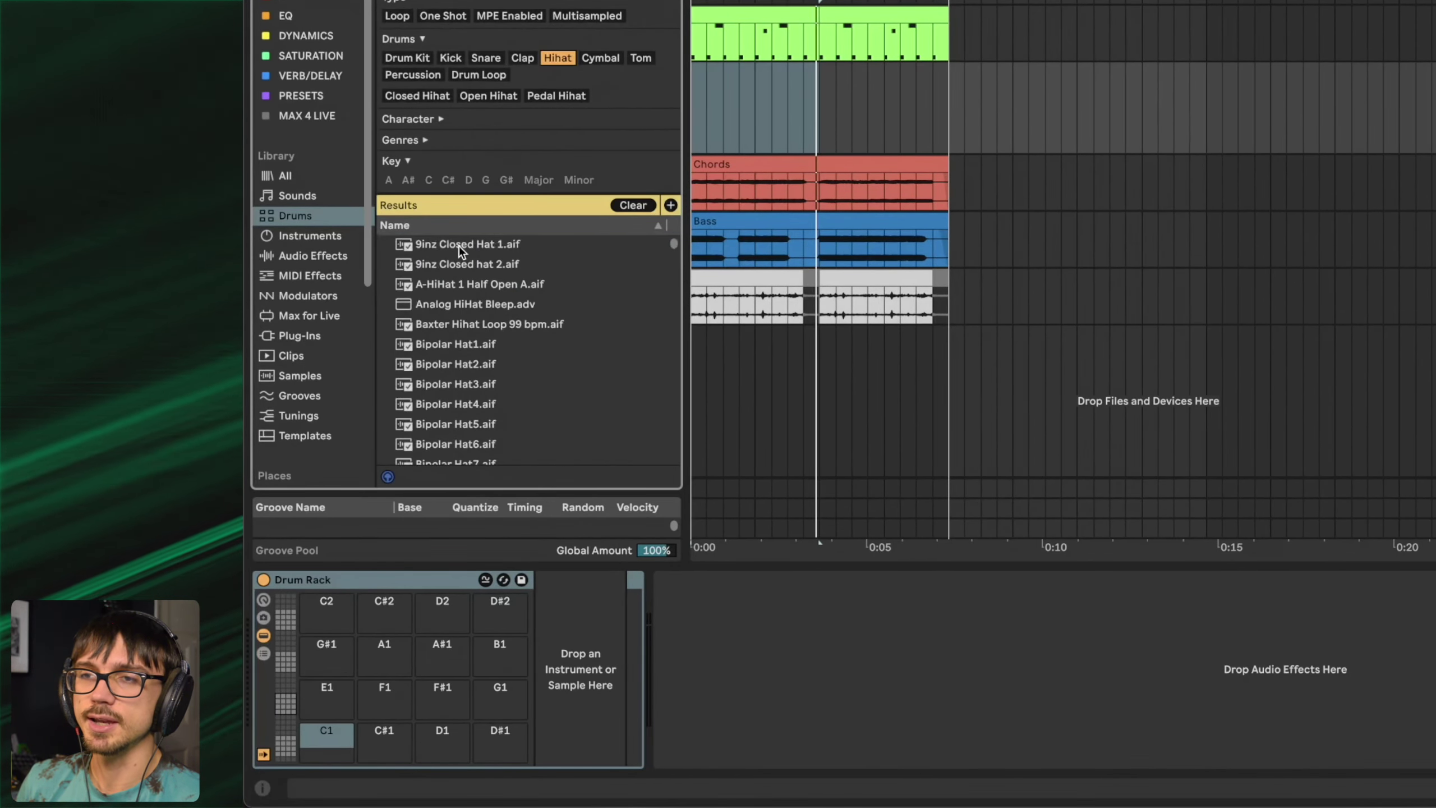
left_click(457, 245)
left_click(460, 263)
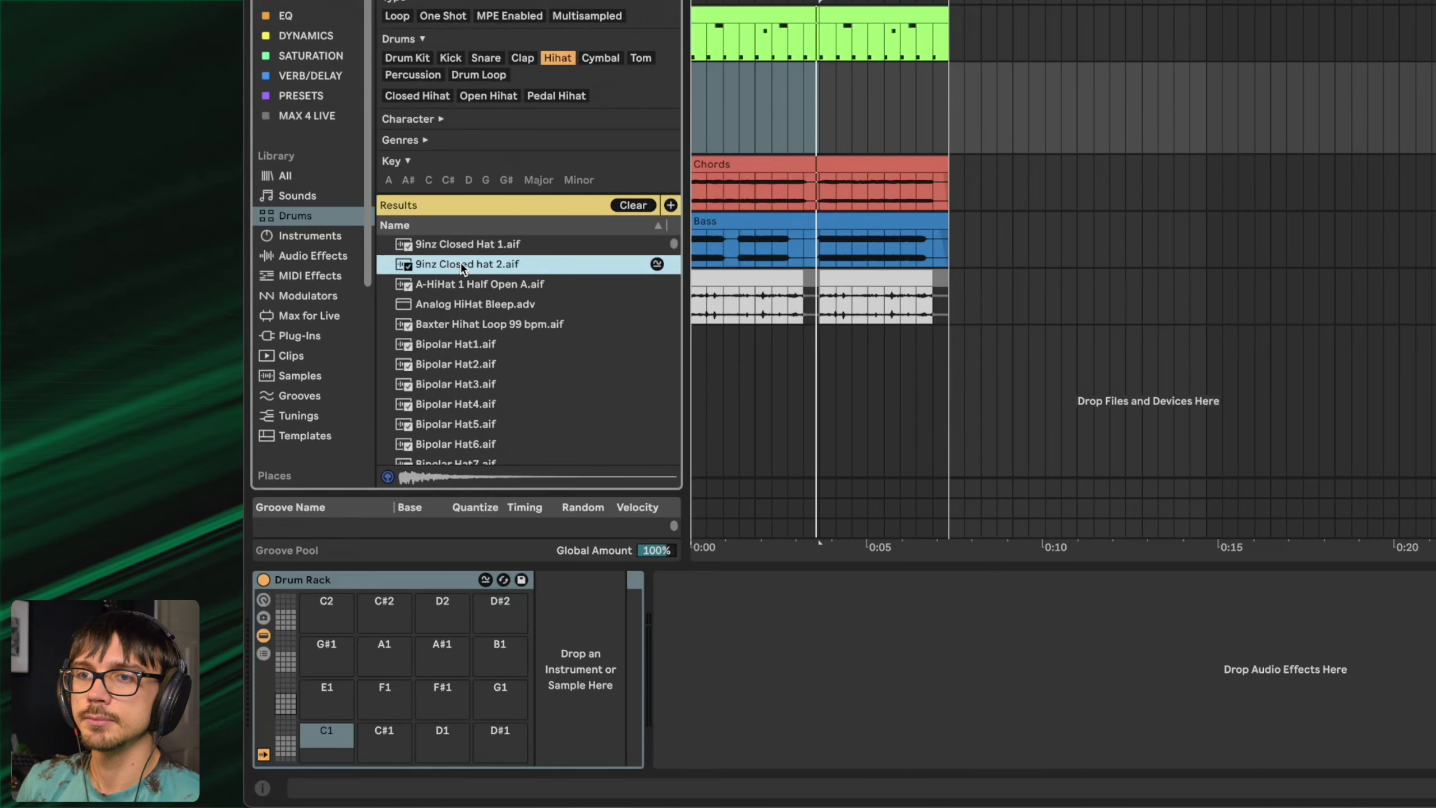
left_click_drag(457, 267, 326, 744)
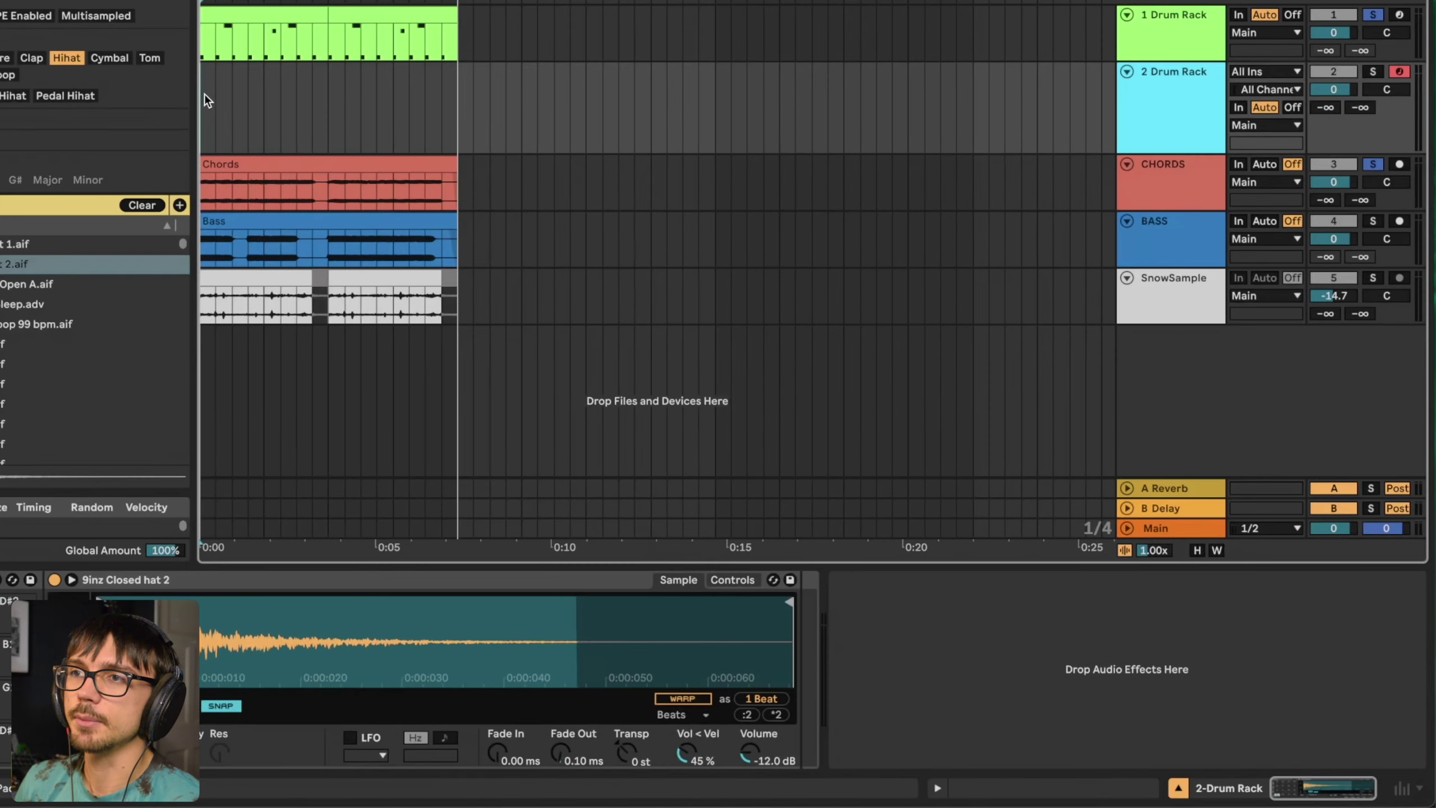
- Create a two-bar MIDI clip at the start of the new Drum Rack track and add a closed hat note on its first beat
left_click_drag(695, 94, 872, 106)
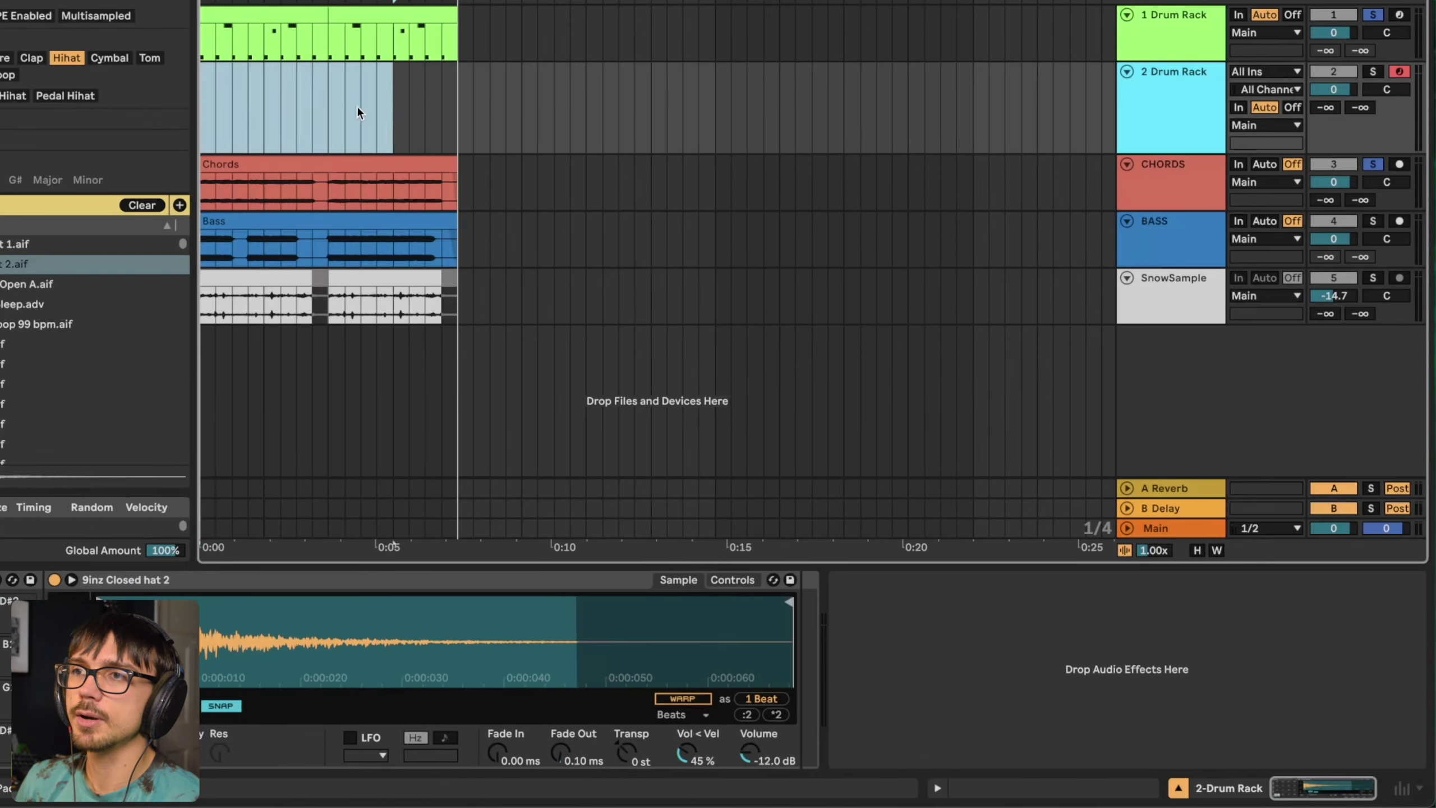
key("super+shift+m")
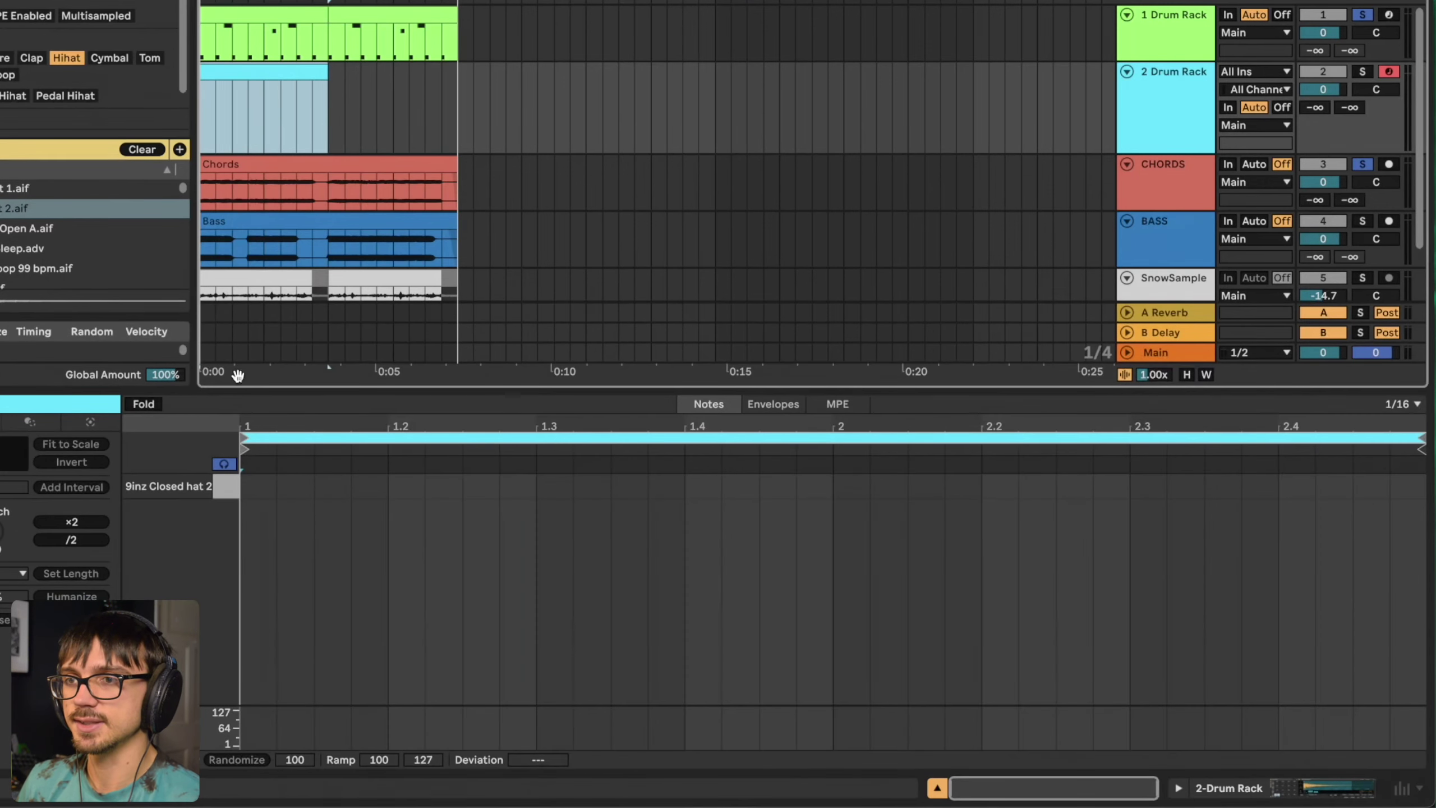
double_click(262, 501)
- Repeat the closed hat note on every beat of the two-bar clip and duplicate the clip across bars 3 and 4
left_click(388, 485, "shift")
key("super+d")
key("super+d")
key("super+d")
key("super+d")
key("super+d")
key("super+d")
key("super+d")
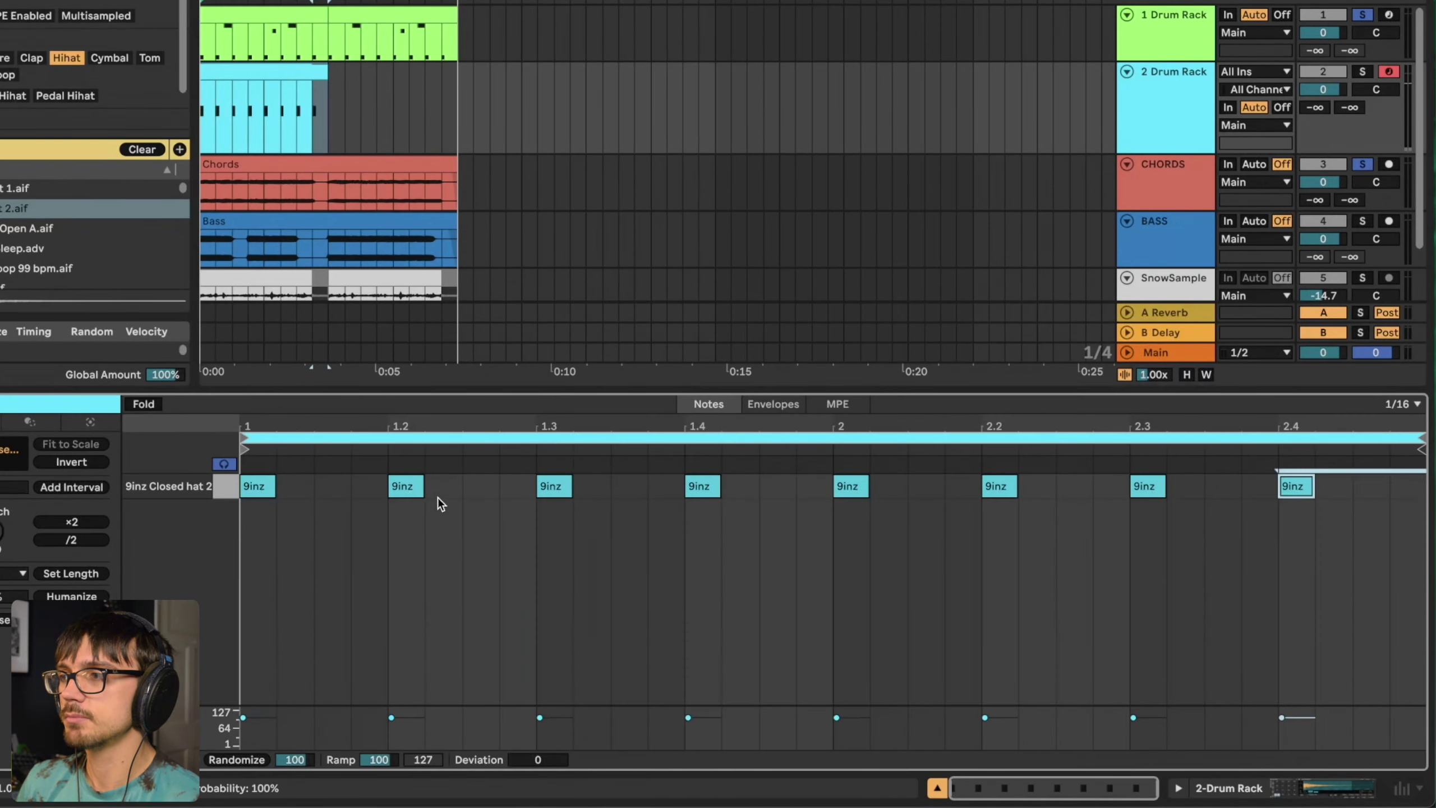
left_click(808, 122)
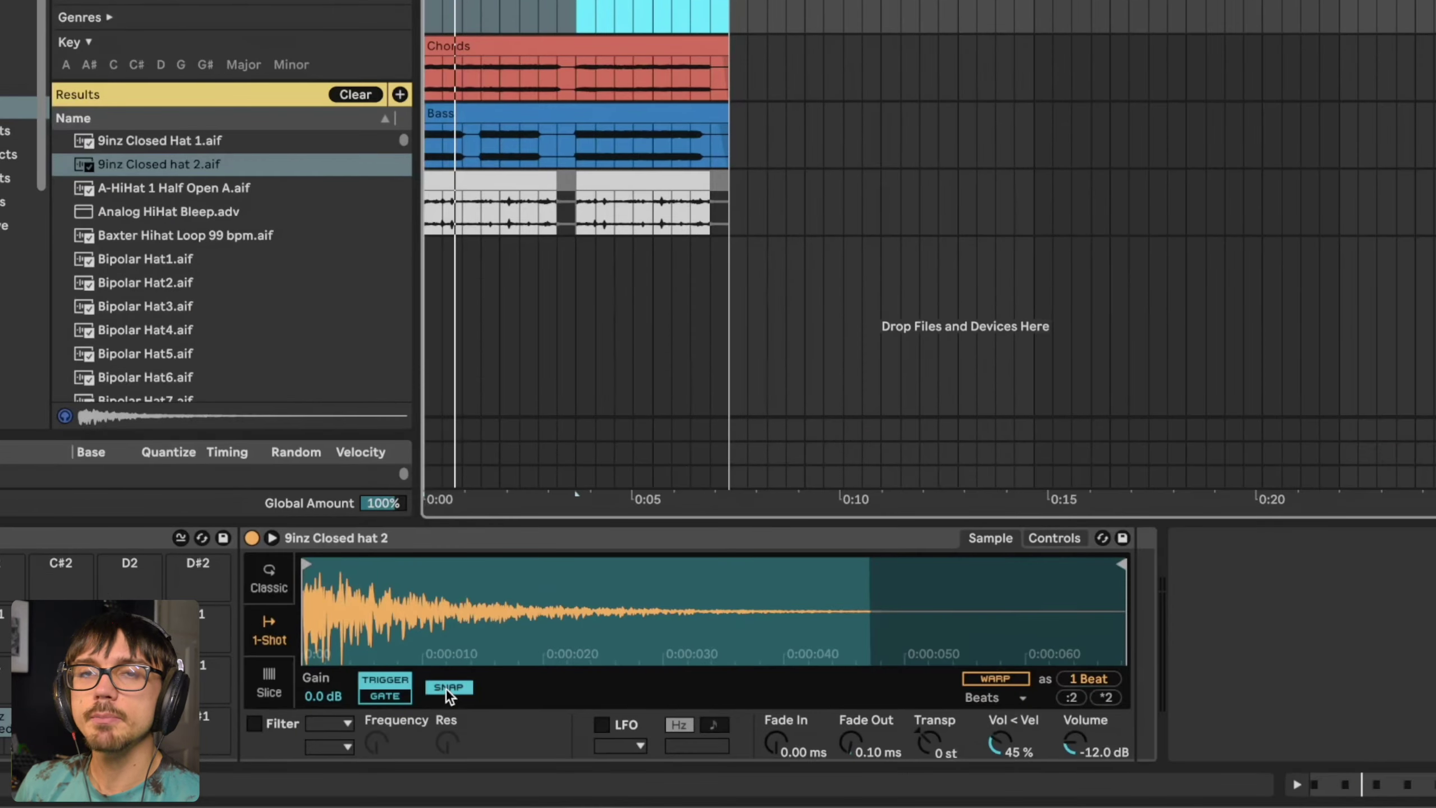
- With snapping off, trim the closed hat sample to about its first 6 ms and set its fade-out to about 2.7 ms
left_click(448, 687)
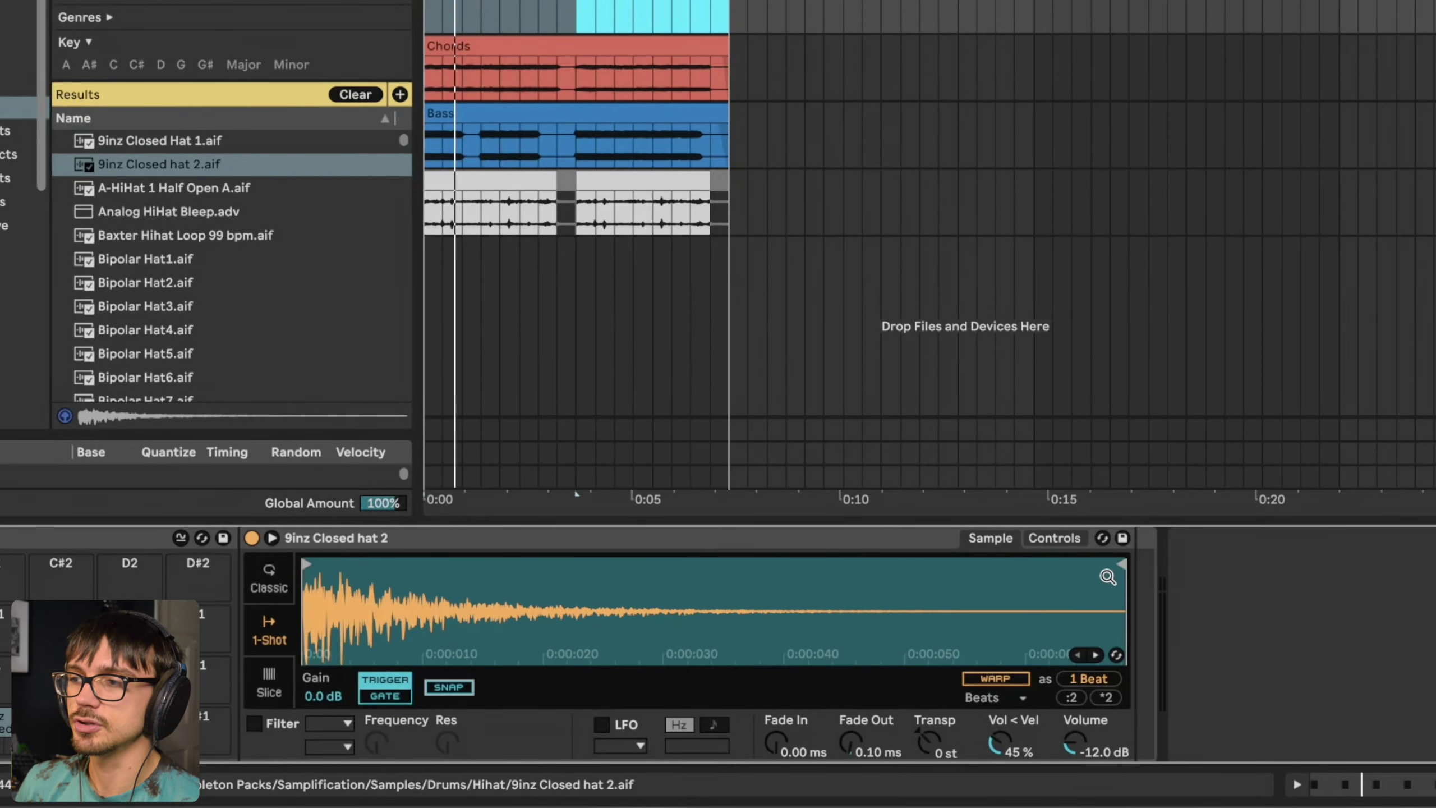
left_click_drag(1096, 567, 360, 608)
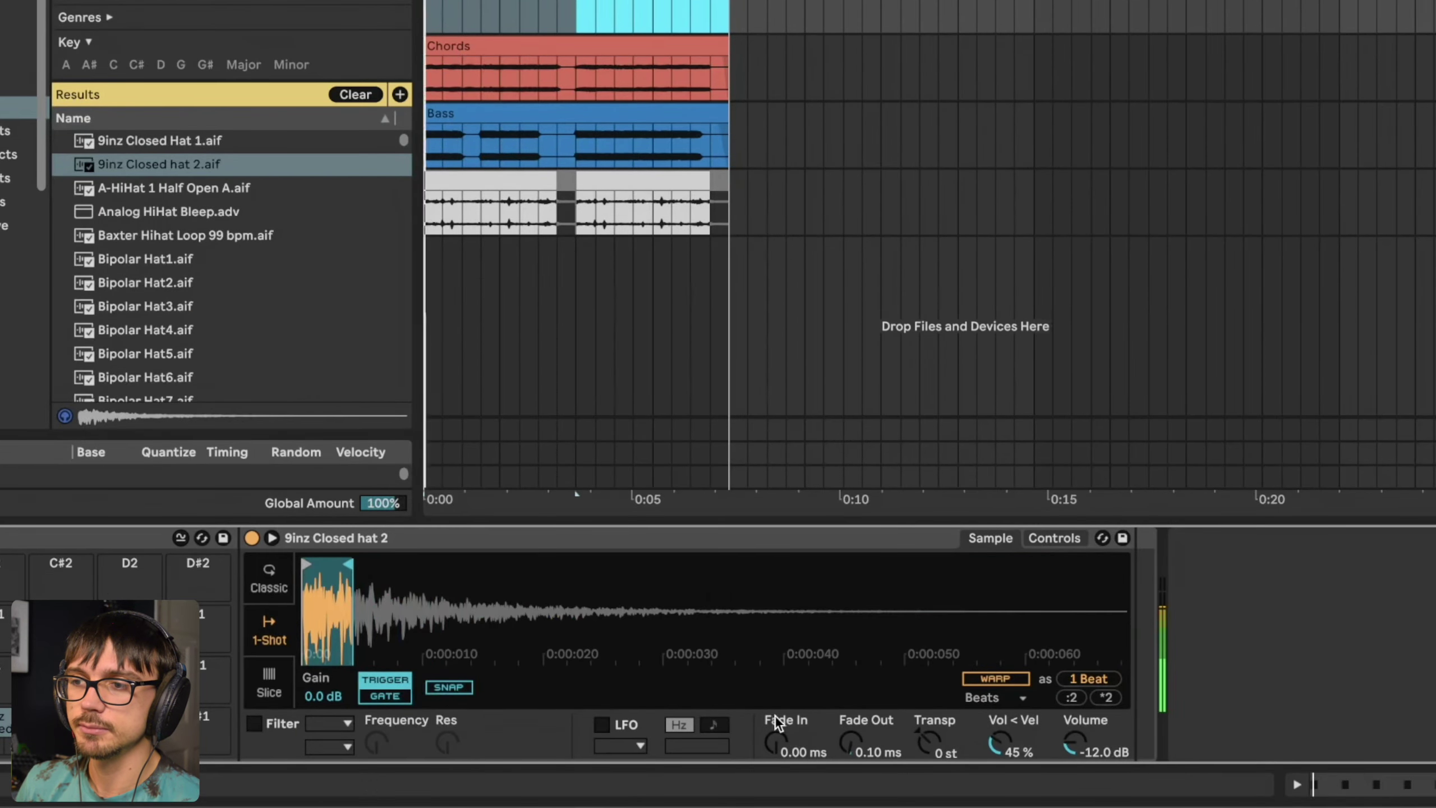
left_click_drag(848, 742, 848, 719)
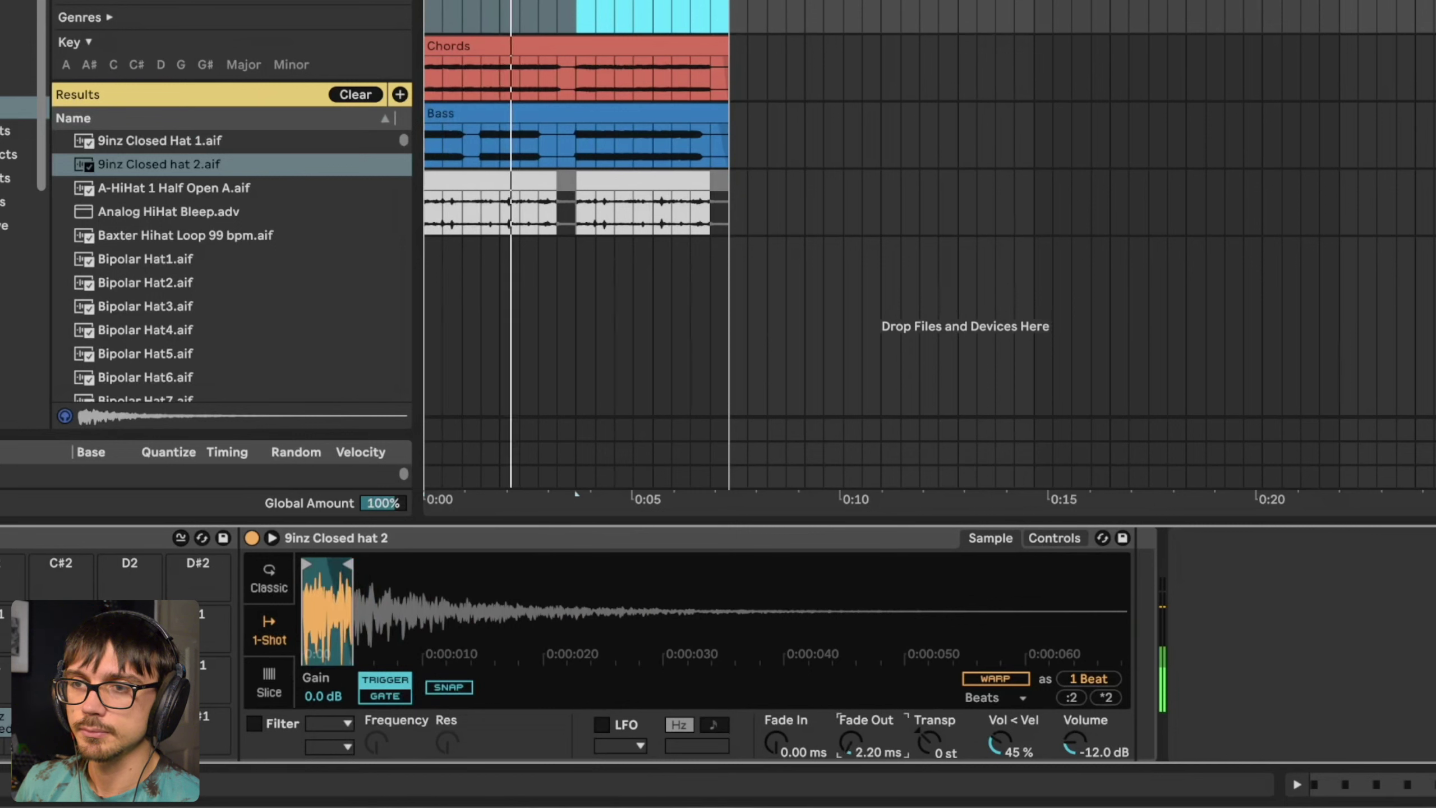
left_click_drag(349, 566, 373, 565)
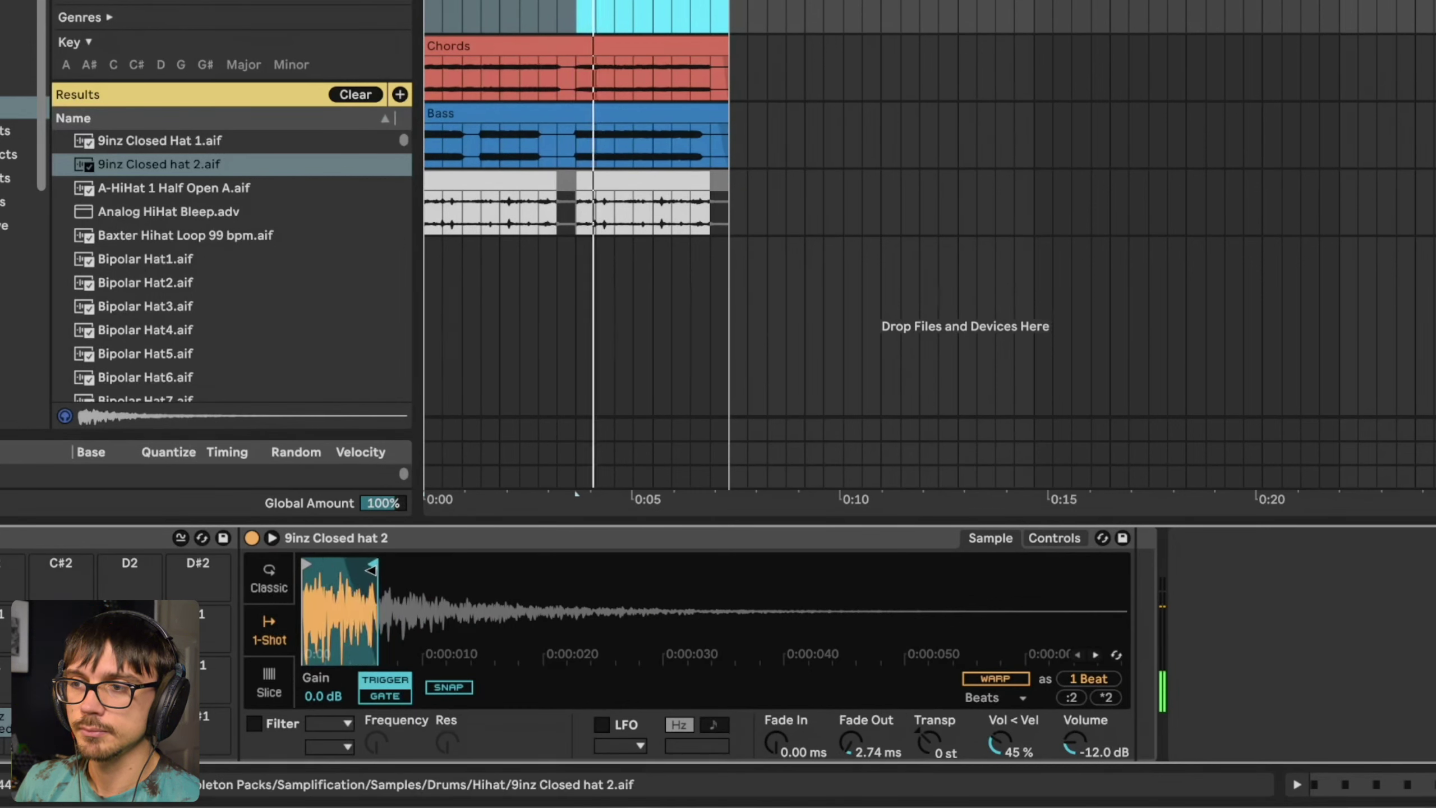
left_click_drag(862, 744, 860, 745)
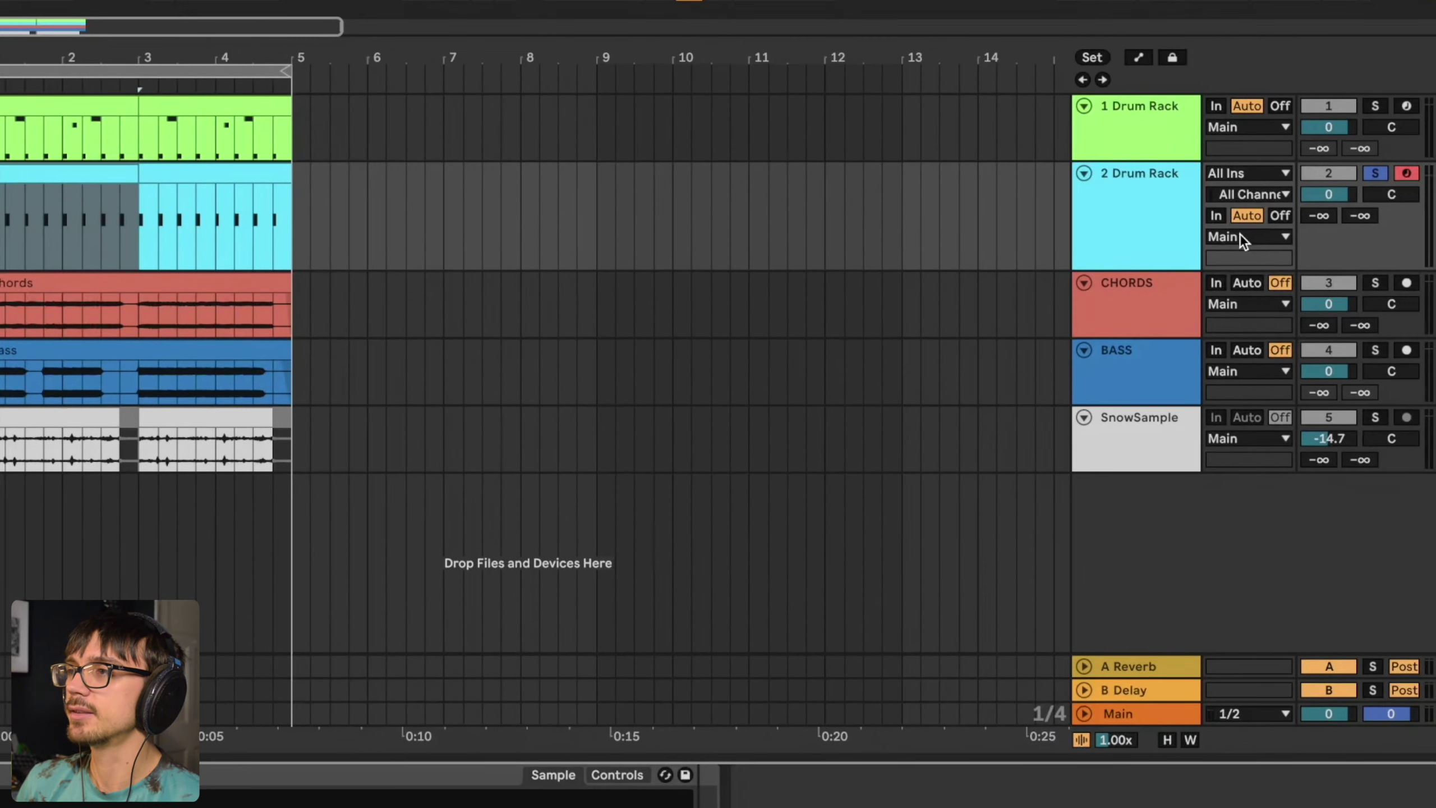
- Route the 2 Drum Rack track's output to Sends Only and turn off its solo, leaving the track active
left_click(1244, 235)
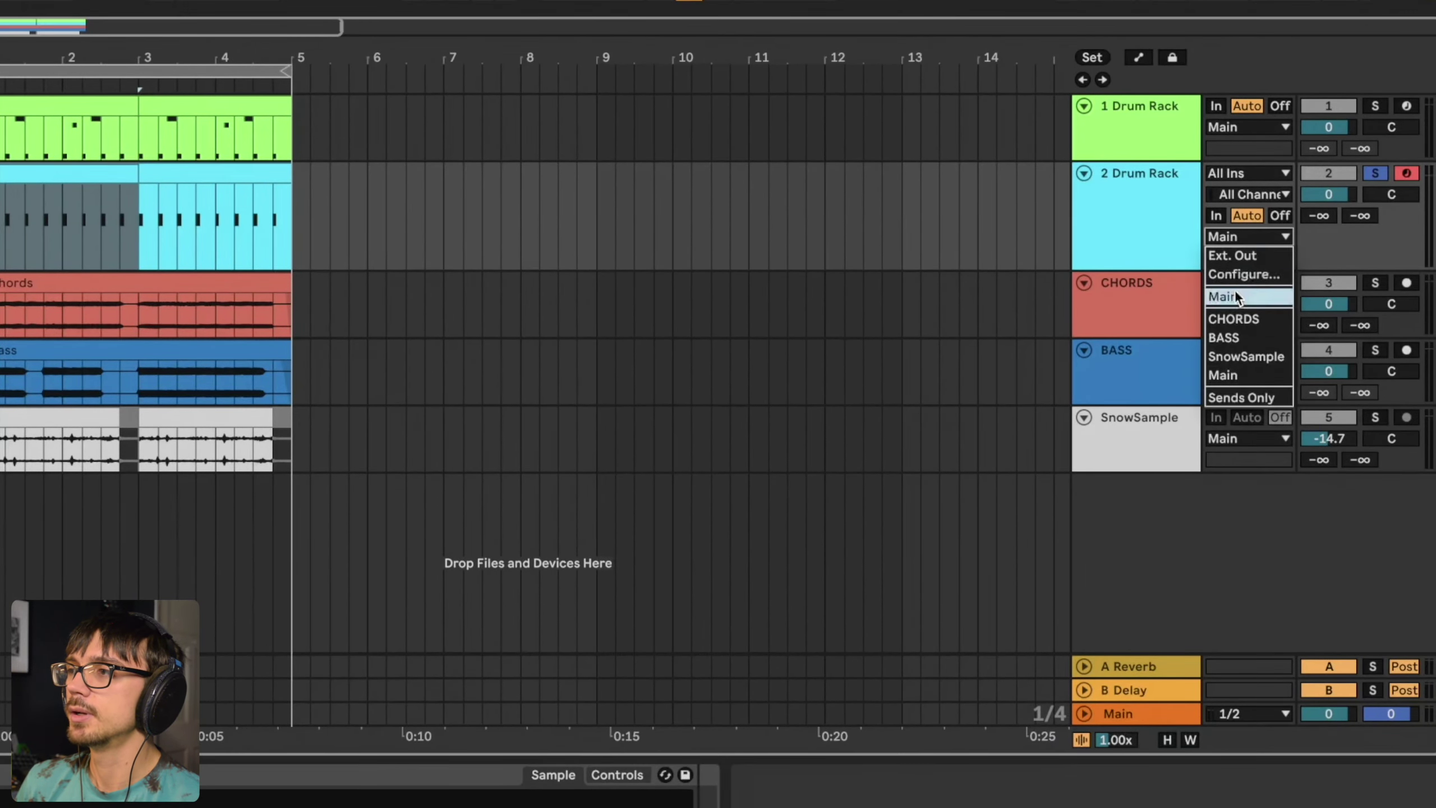
left_click(1232, 401)
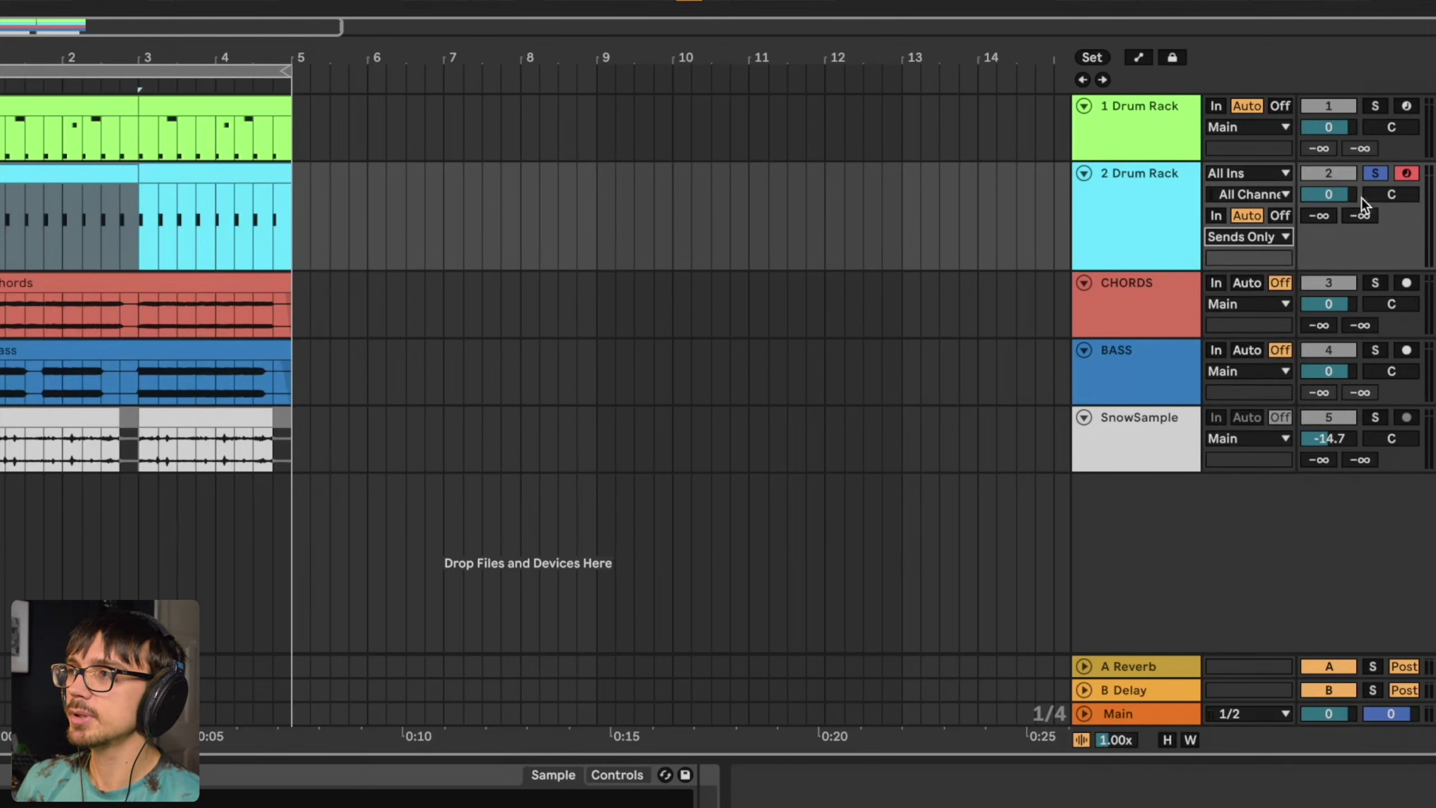
left_click(1382, 175)
left_click(1337, 173)
left_click(1338, 174)
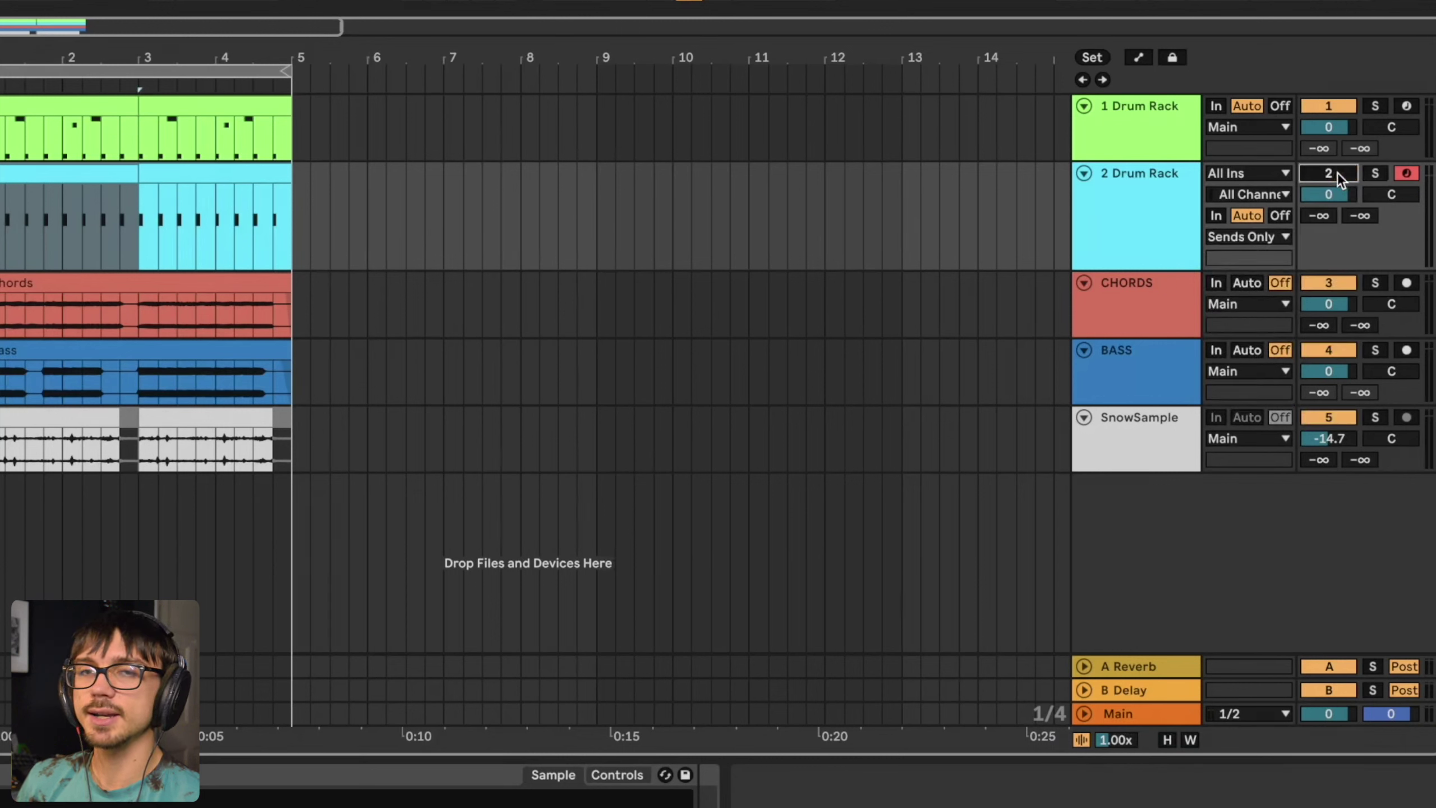
- Rename the 2 Drum Rack track as SC Trigger
left_click(1149, 197)
key("ctrl+r")
type("S")
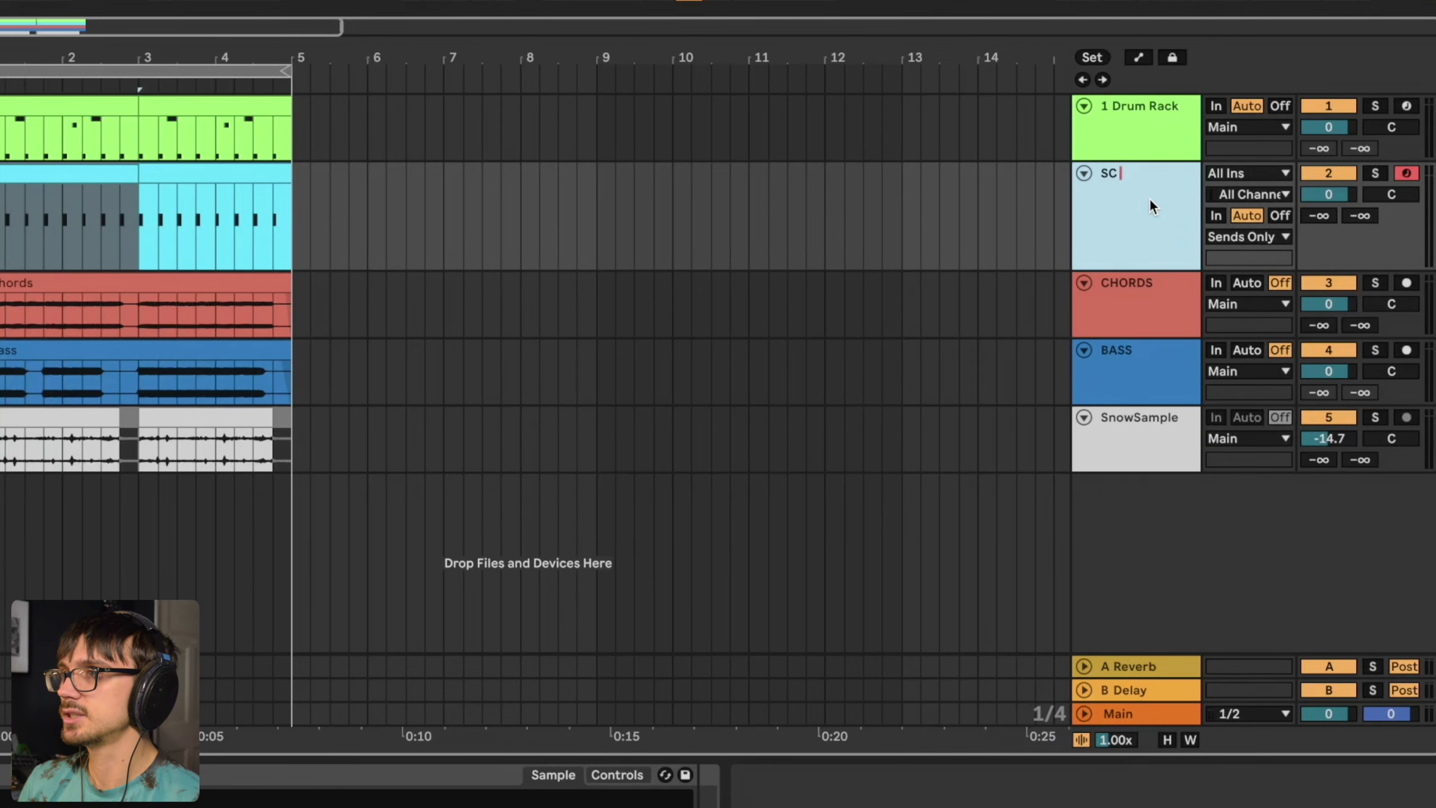
type("C Trigge")
- Set the sidechain input of the BASS track's Compressor to SC Trigger and play the loop to check it
left_click(1144, 357)
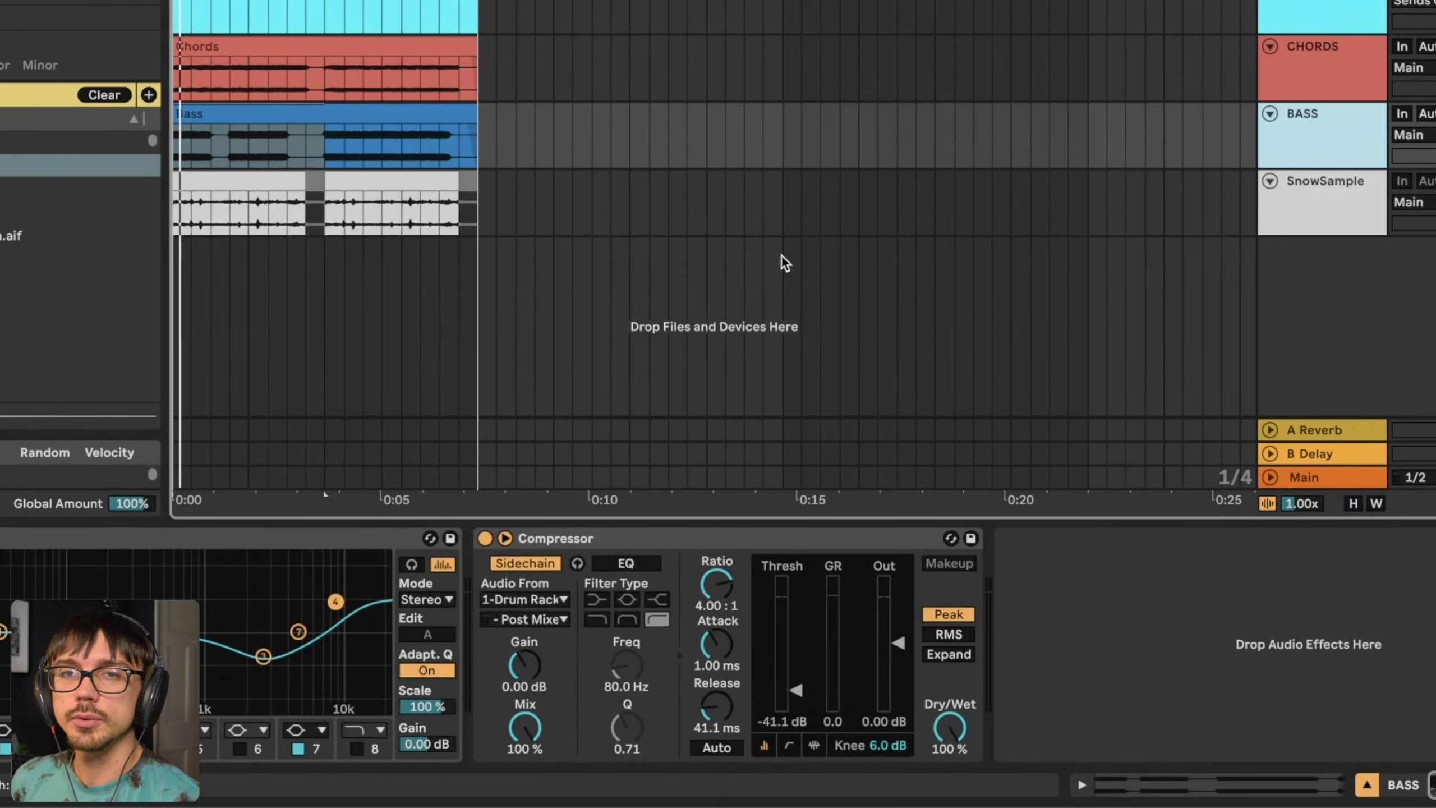
left_click(614, 535)
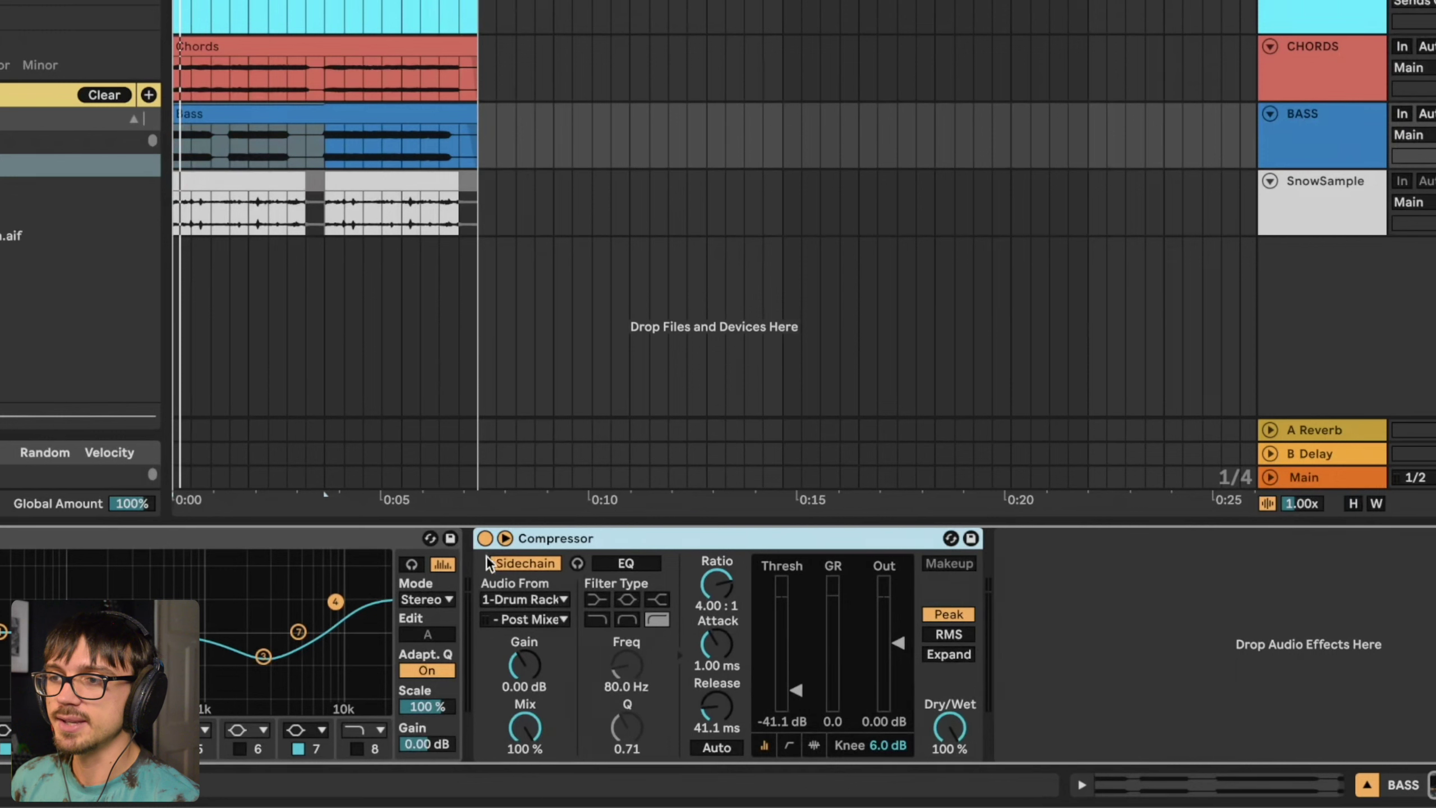
left_click(525, 600)
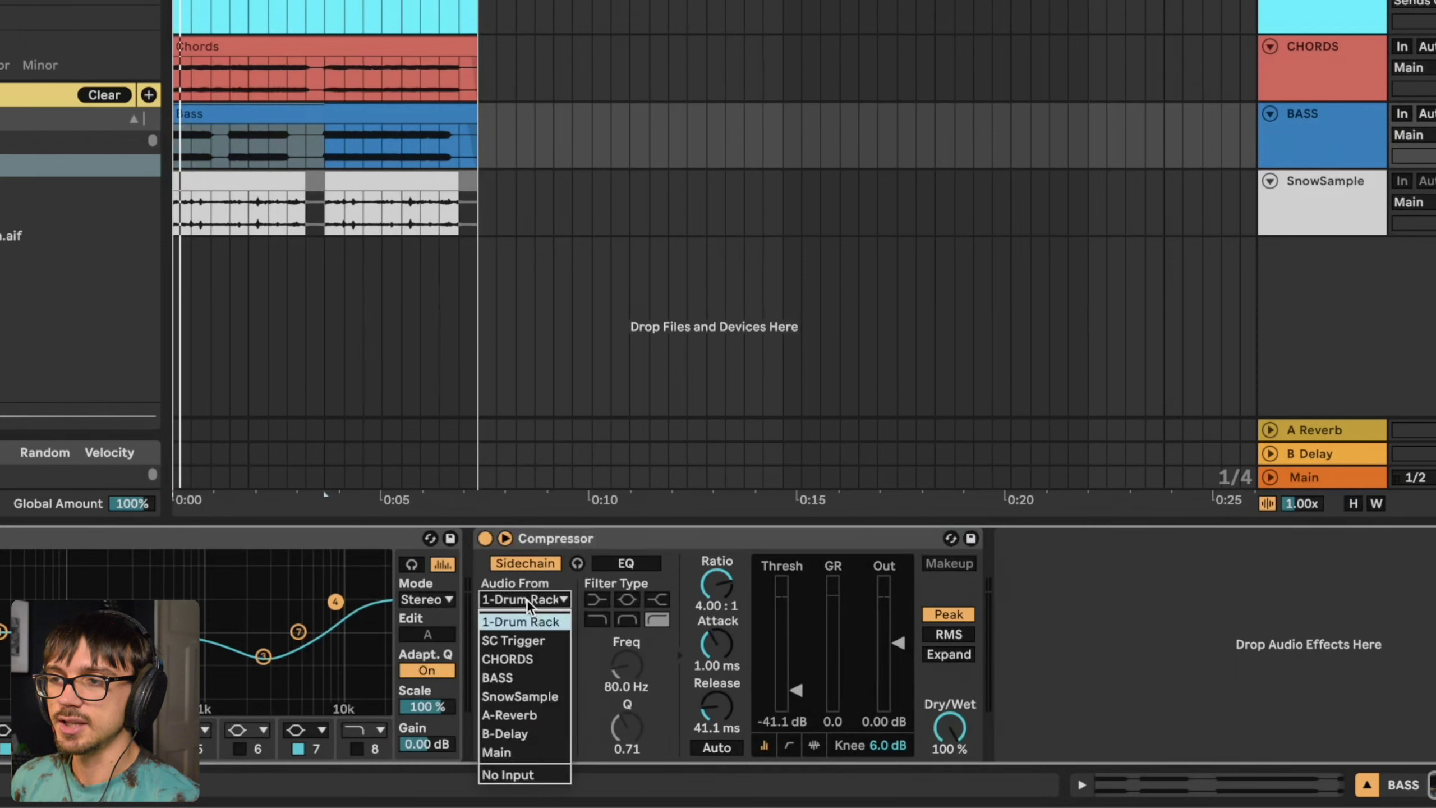
left_click(512, 640)
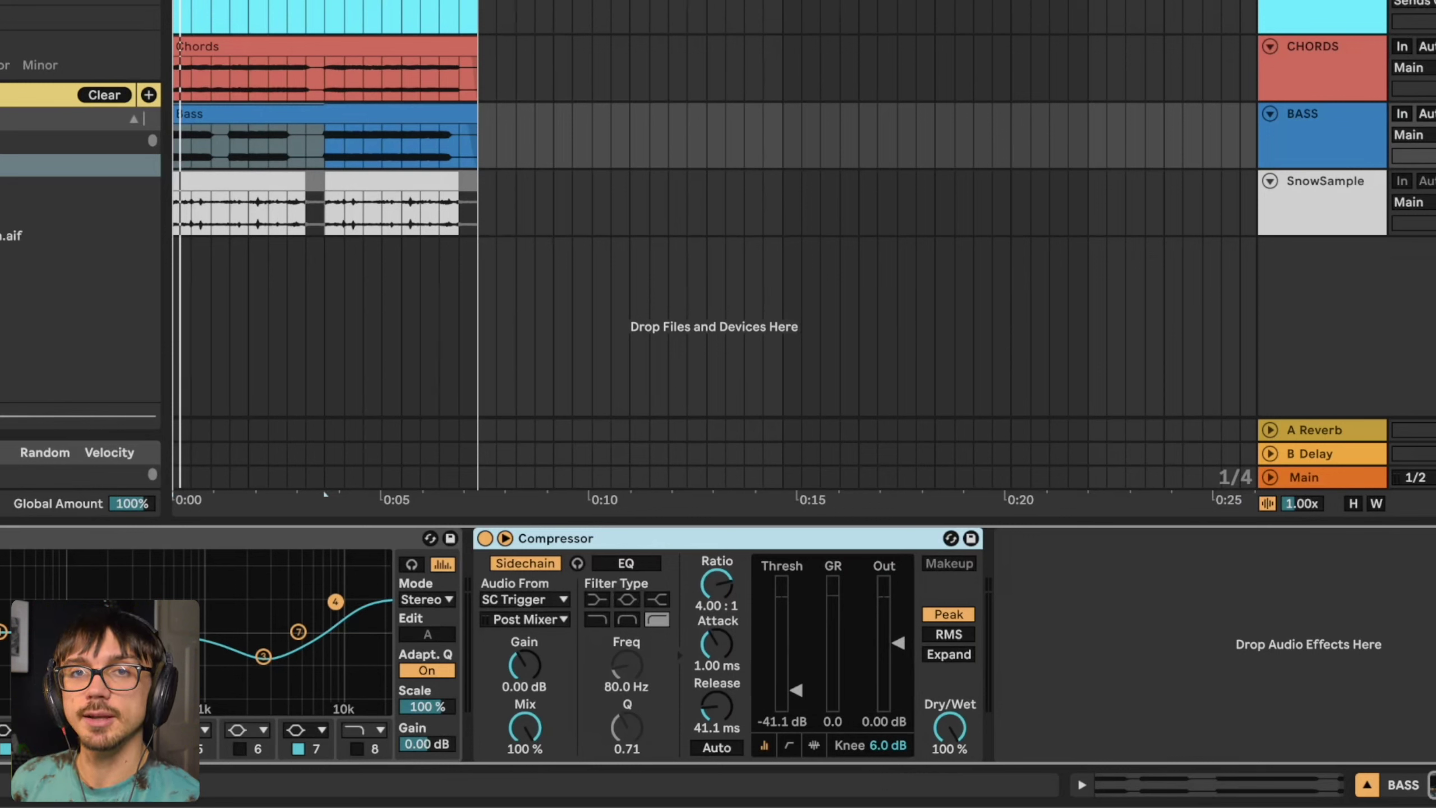
key("space")
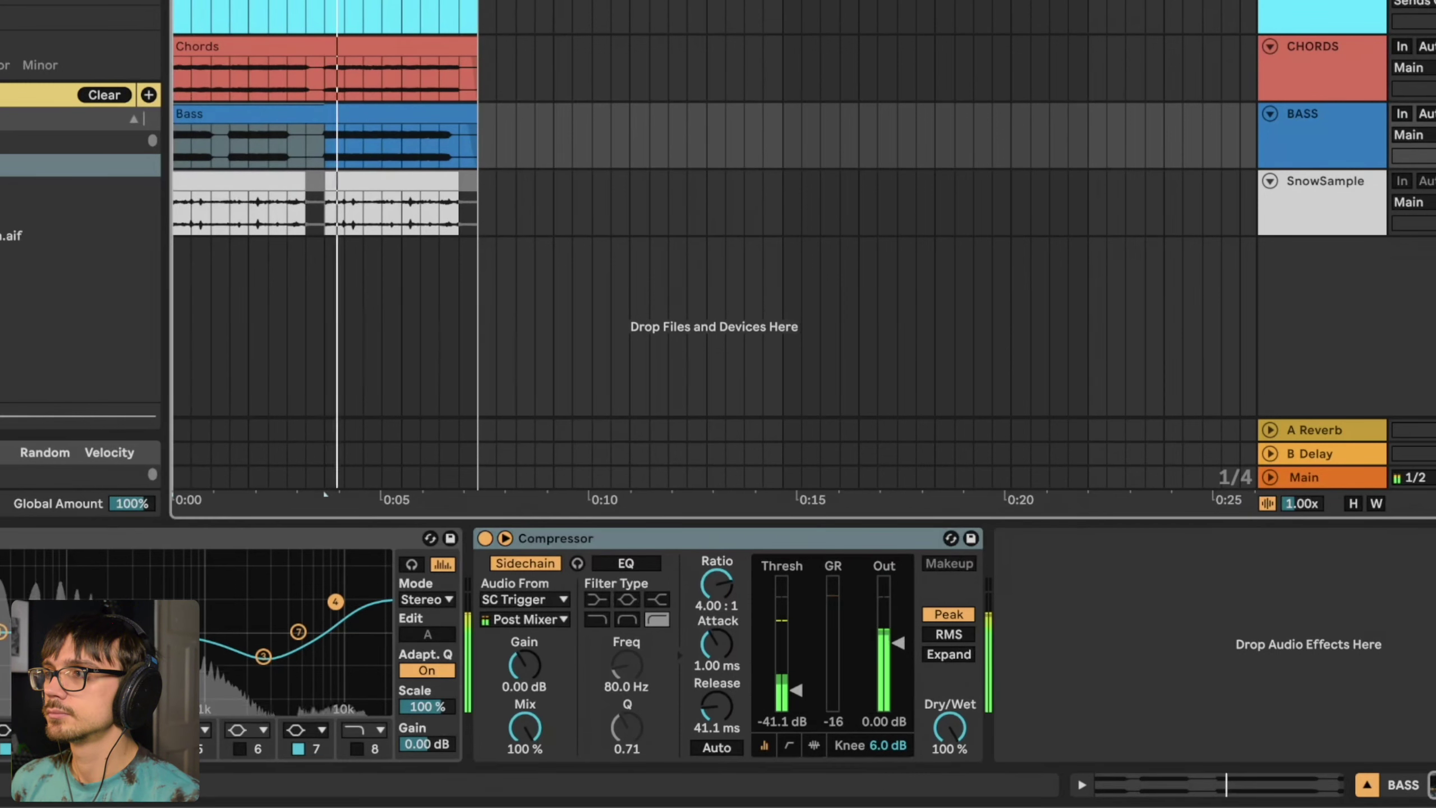
left_click(1341, 134)
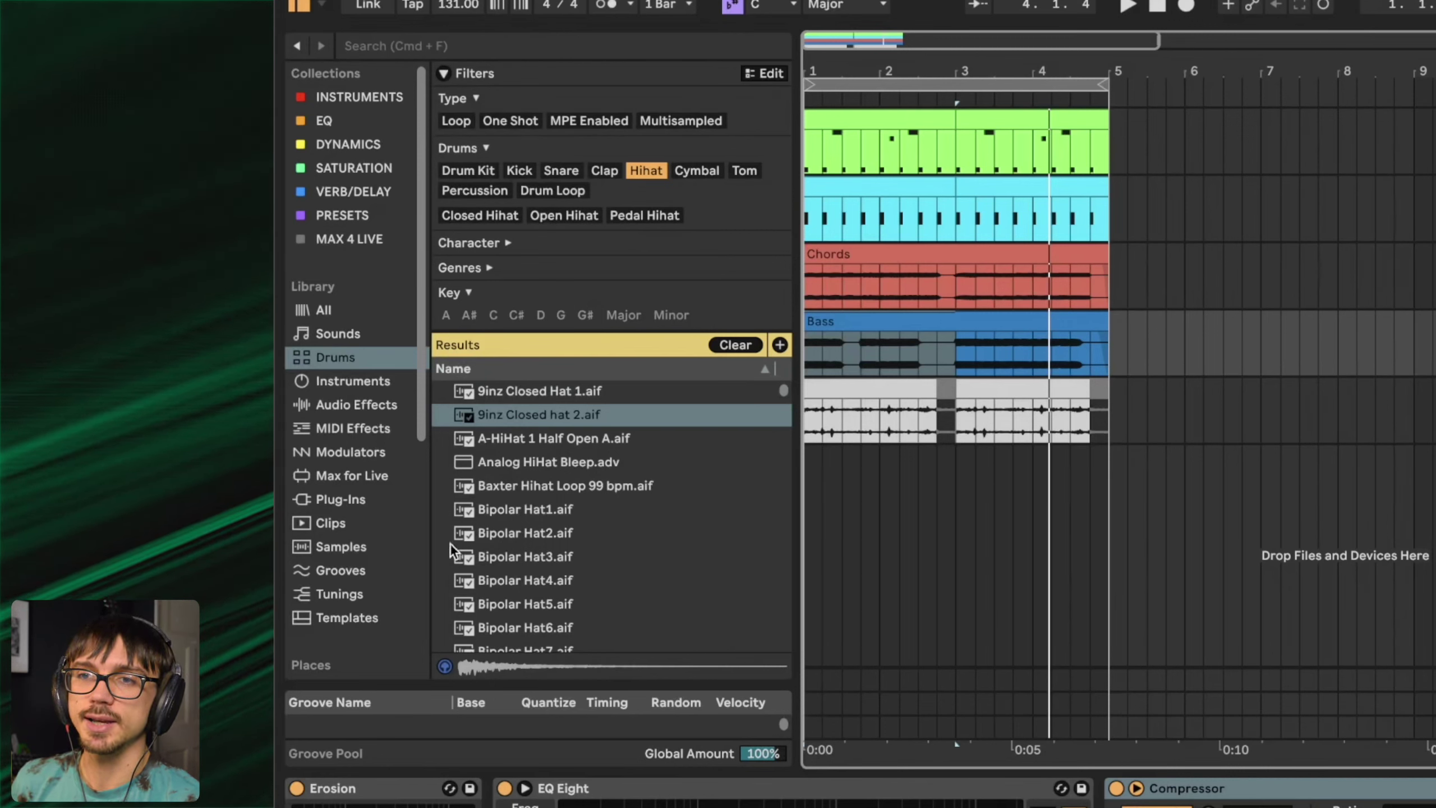
- Load the occularScope plug-in from Bom Shanka Machines onto the Main track
left_click(343, 489)
scroll(583, 306, "down", 5)
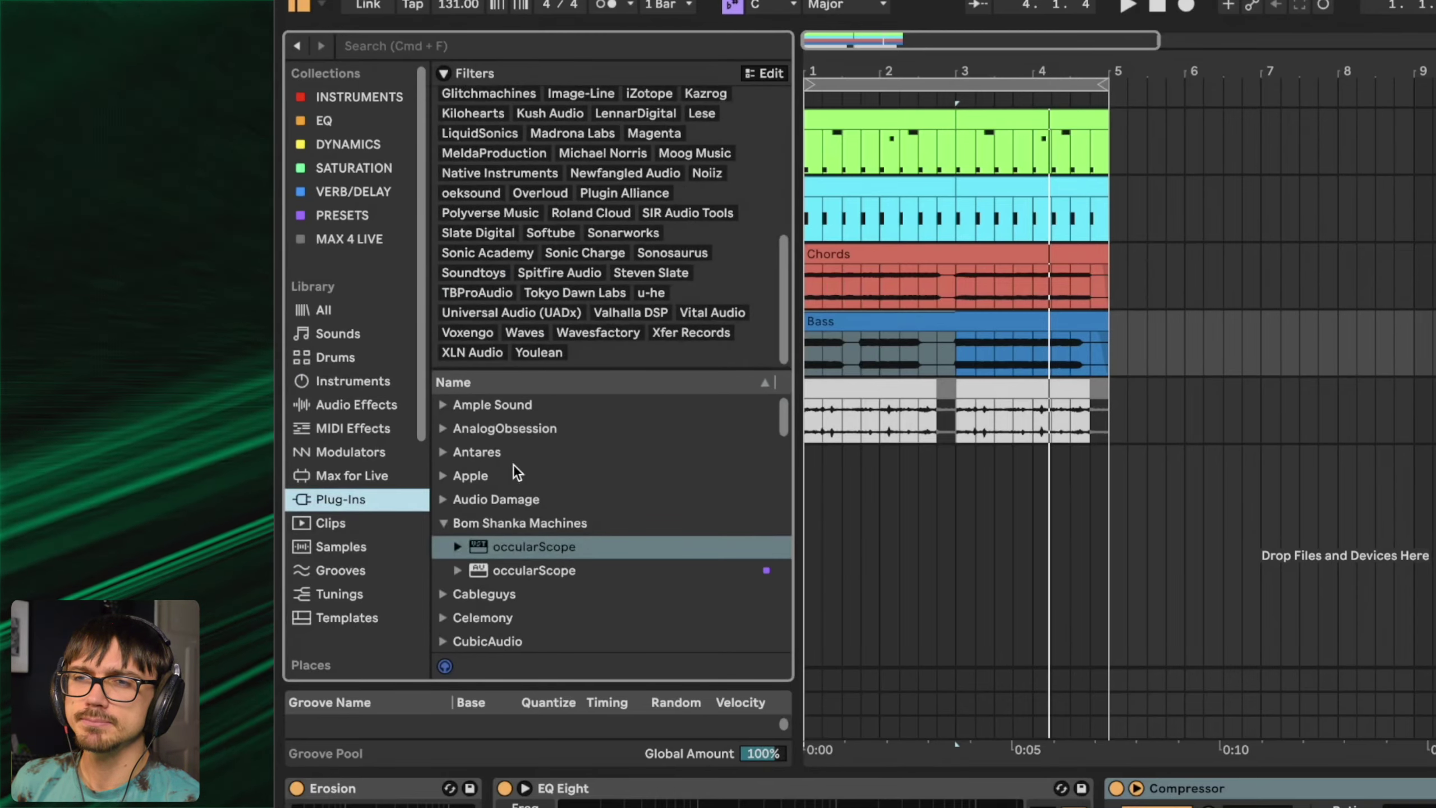
left_click(550, 571)
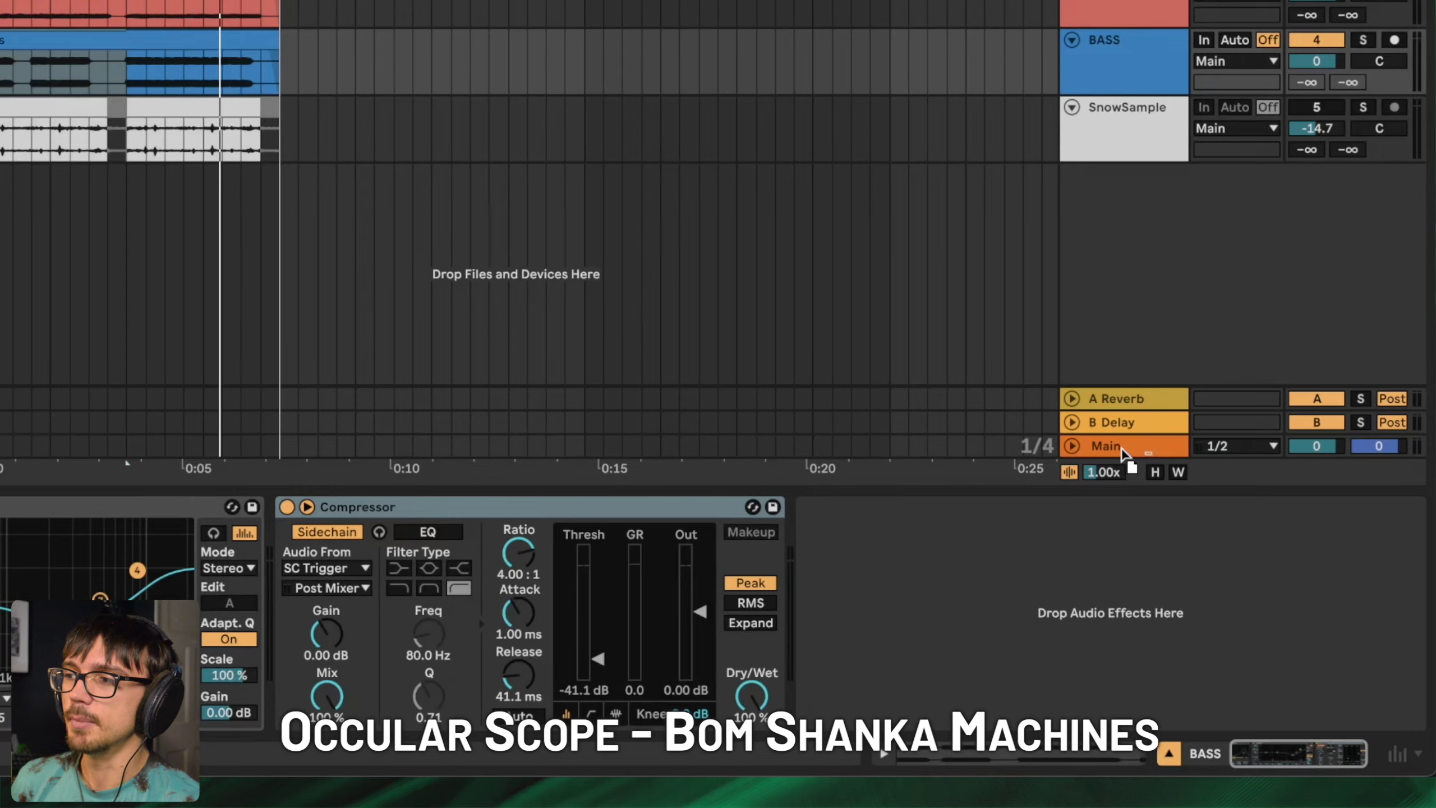
left_click(1108, 448)
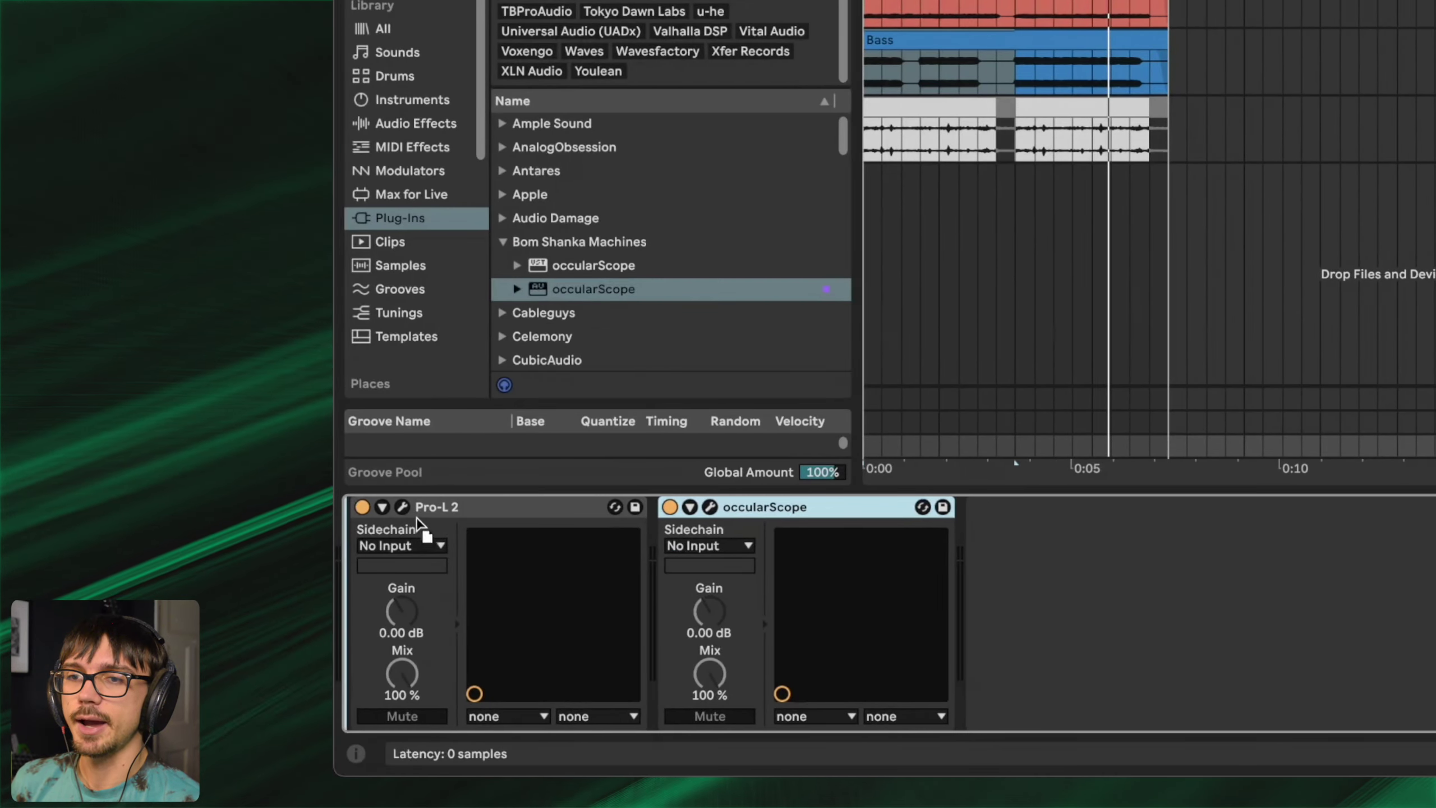
left_click_drag(417, 520, 417, 519)
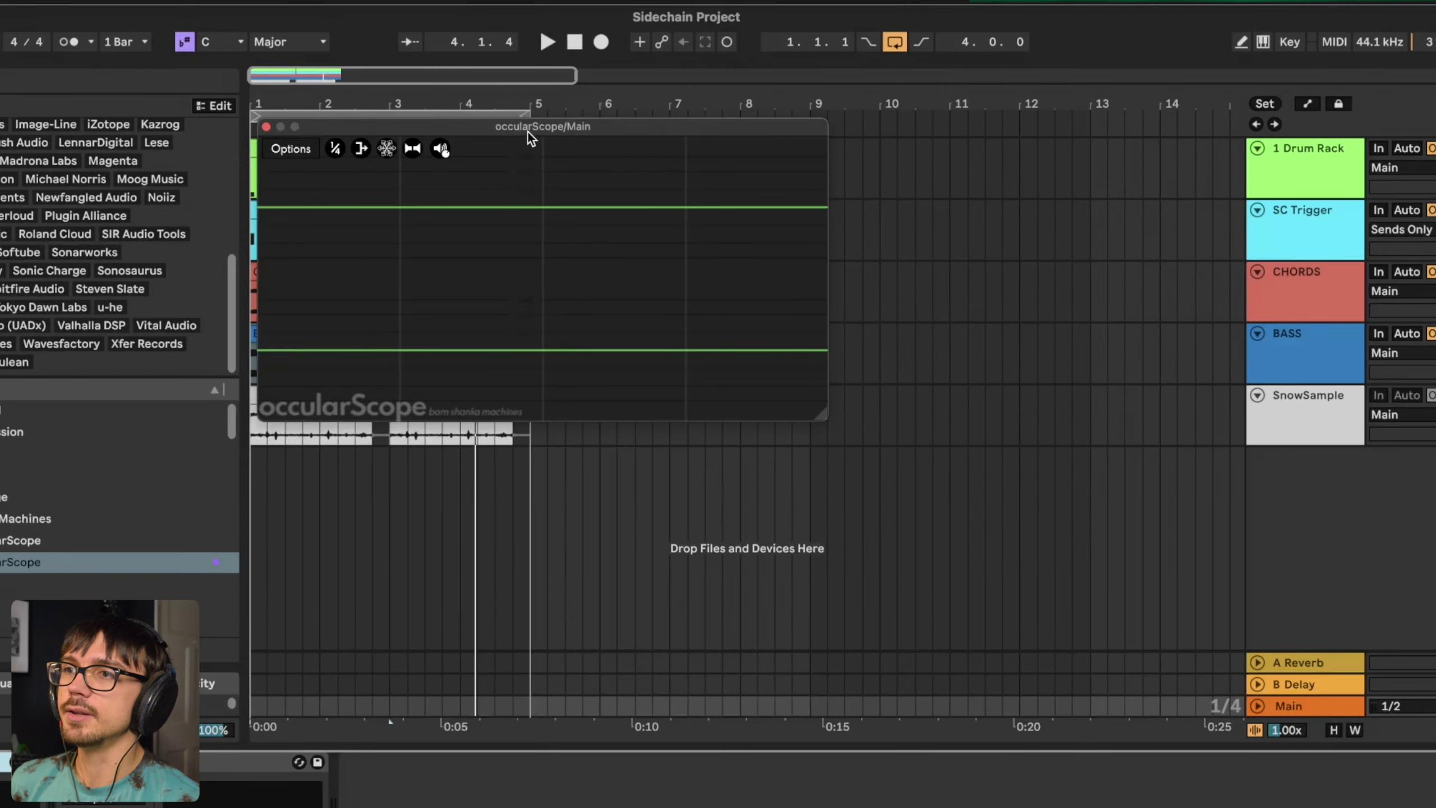
- Enlarge the occularScope window, select the 1 Drum Rack track's clip and move the scope clear of the track controls
left_click_drag(528, 132, 742, 128)
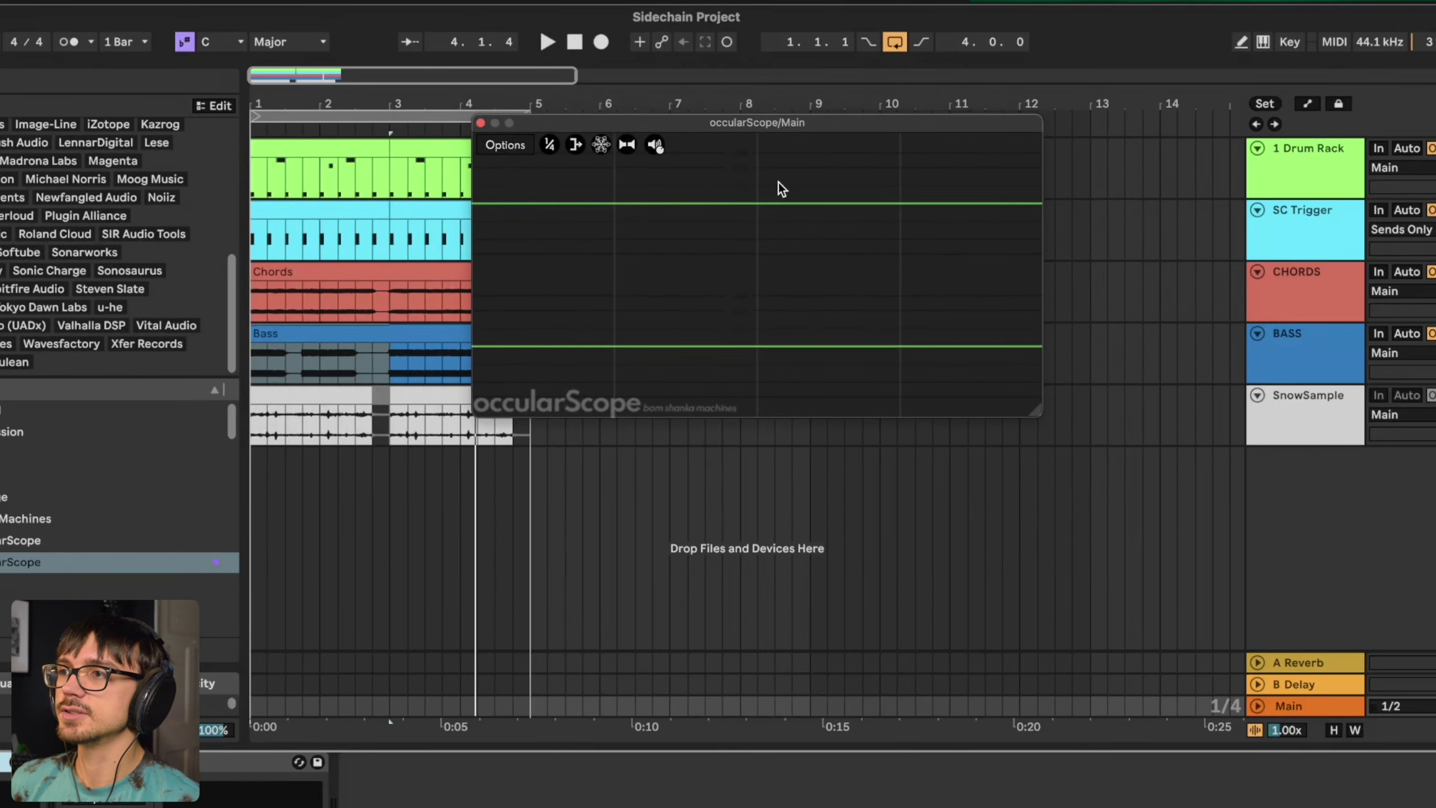
left_click_drag(1037, 413, 1383, 719)
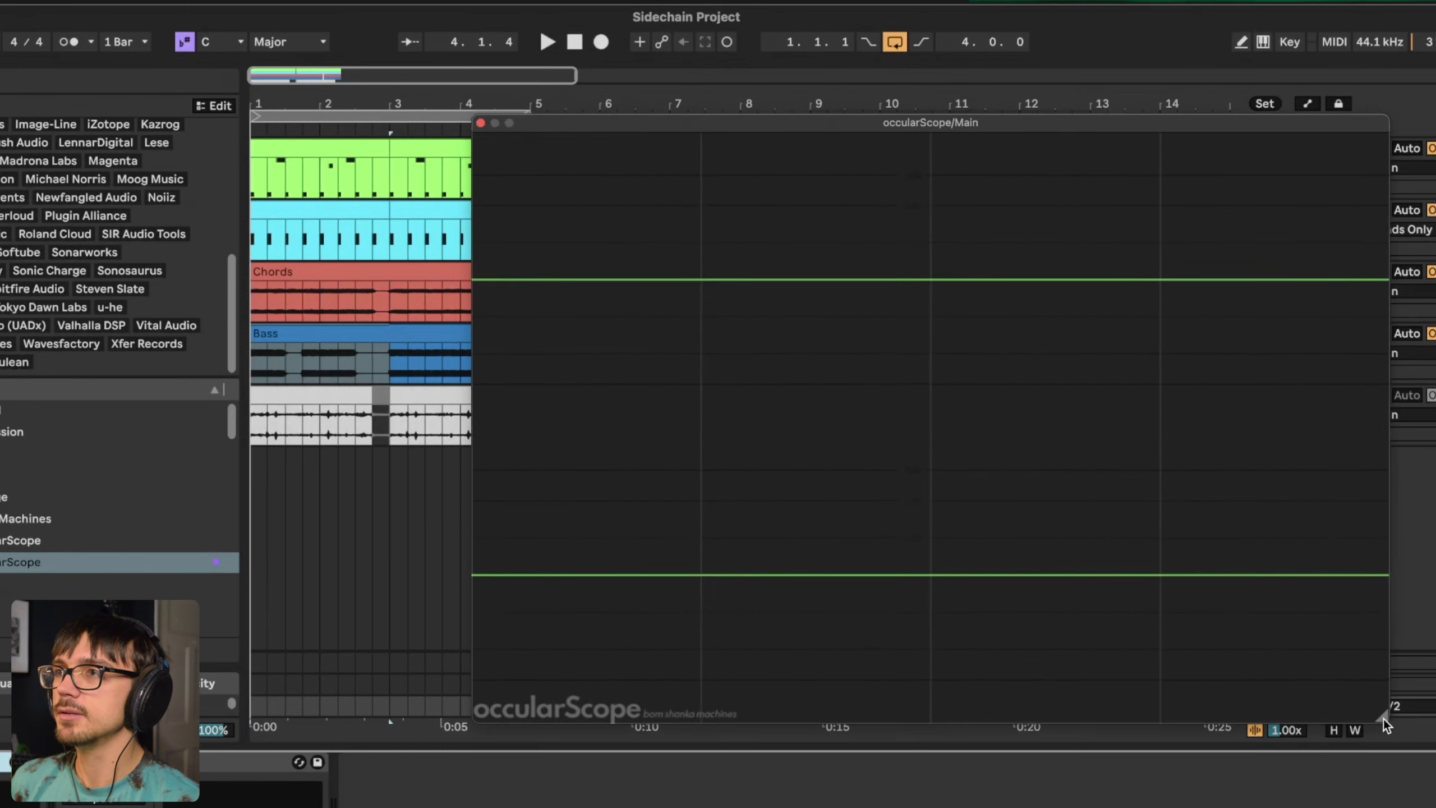
left_click_drag(961, 123, 974, 214)
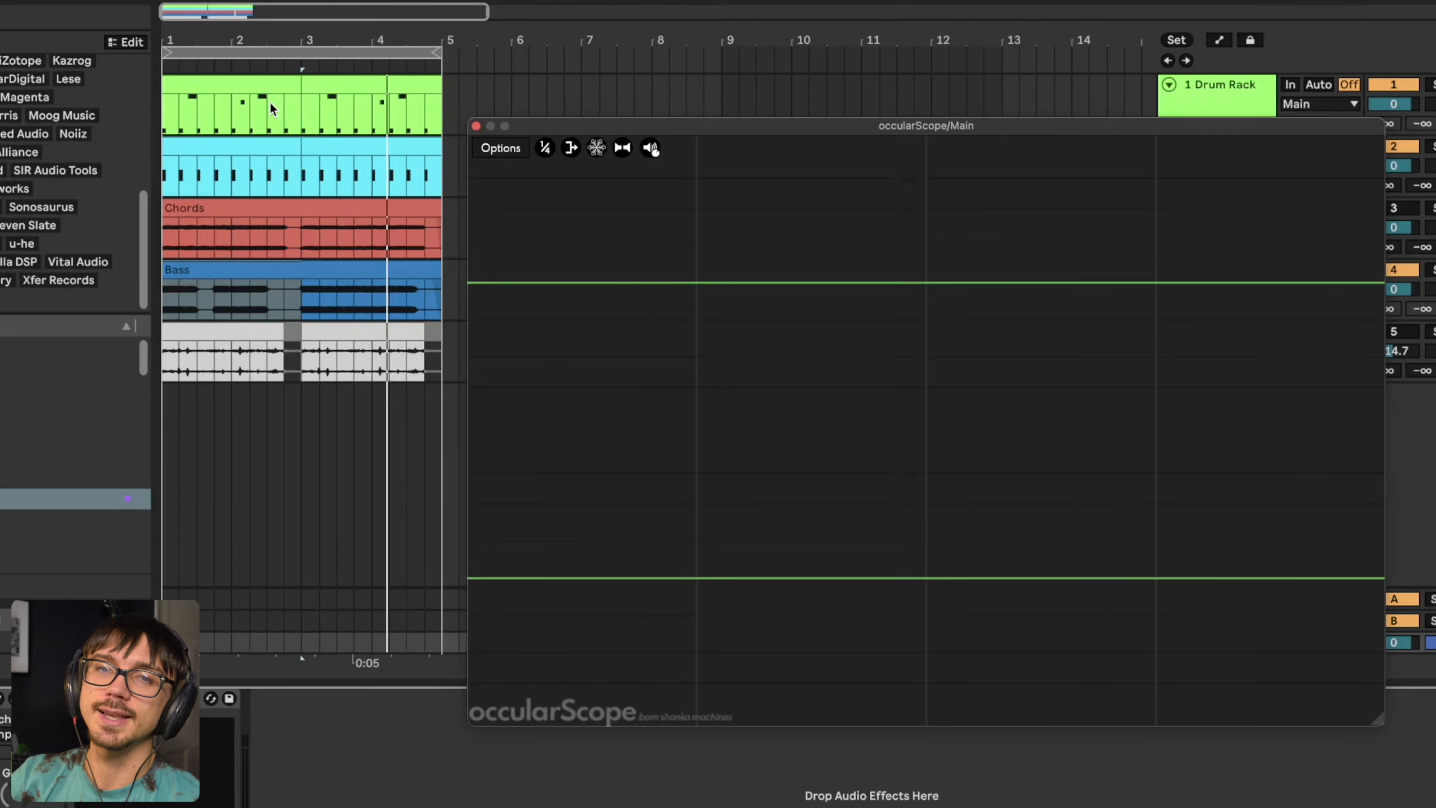
left_click(270, 102)
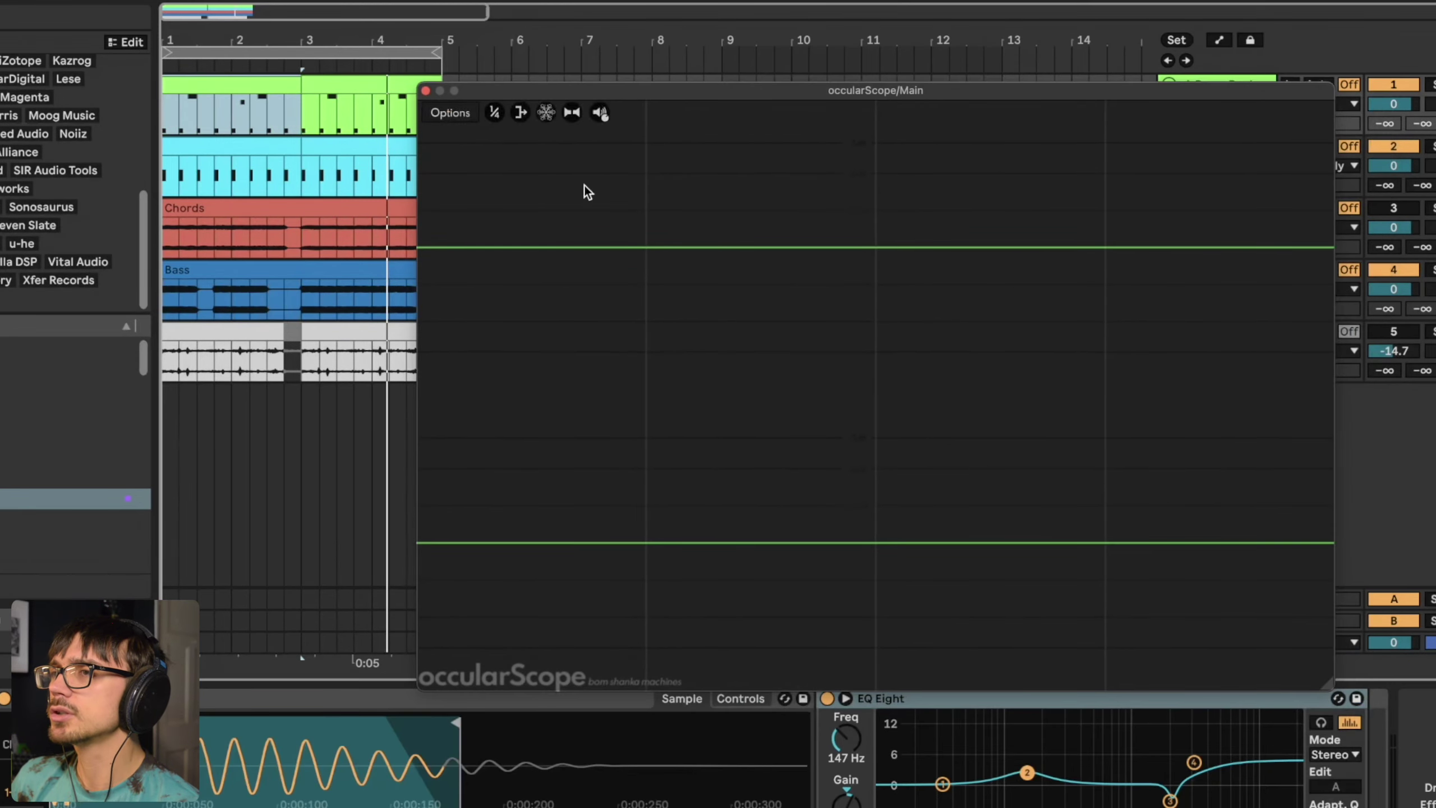
left_click_drag(741, 106, 574, 52)
- Play the loop with the drums and bass soloed and together, examining the uncompressed waveform in occularScope
key("space")
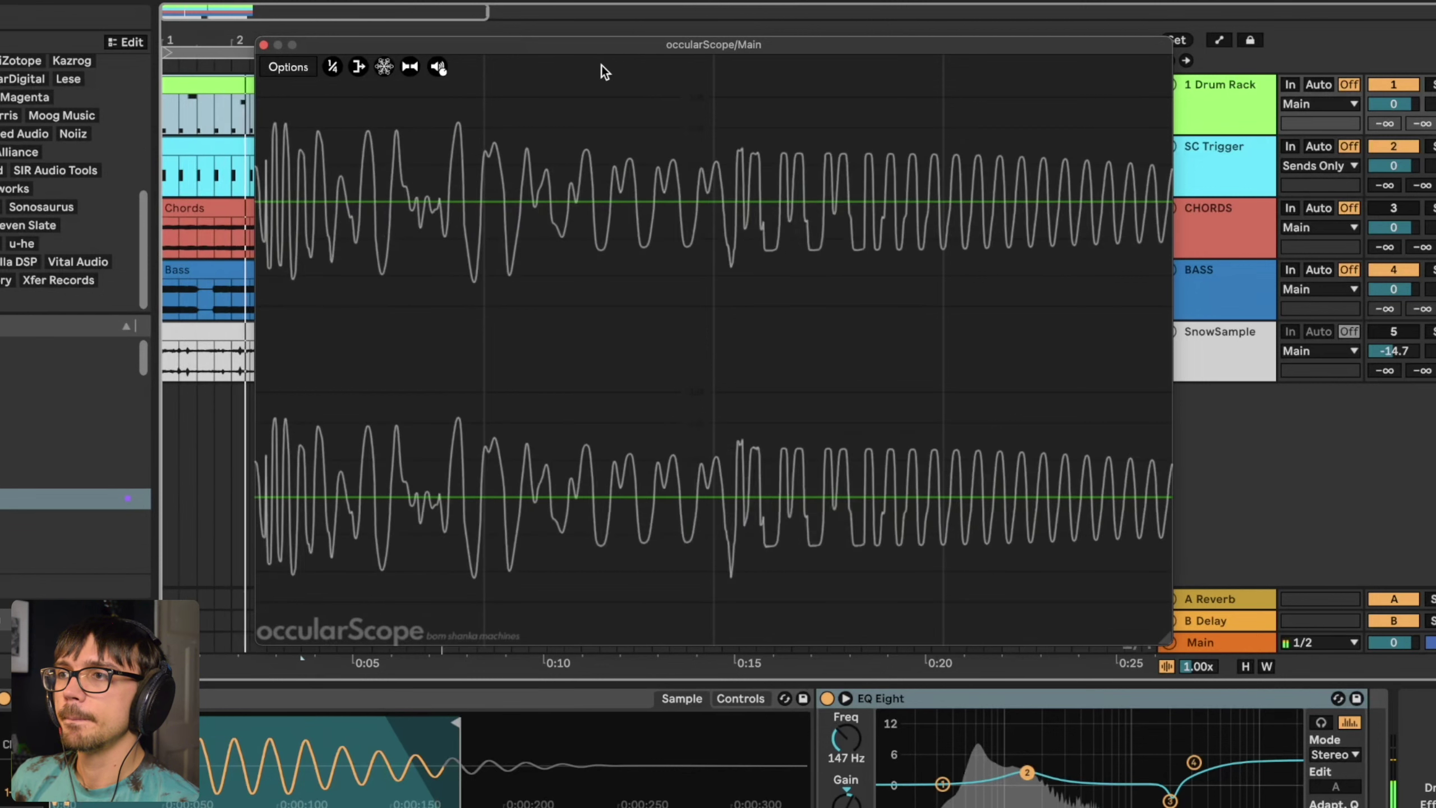
left_click(1431, 86)
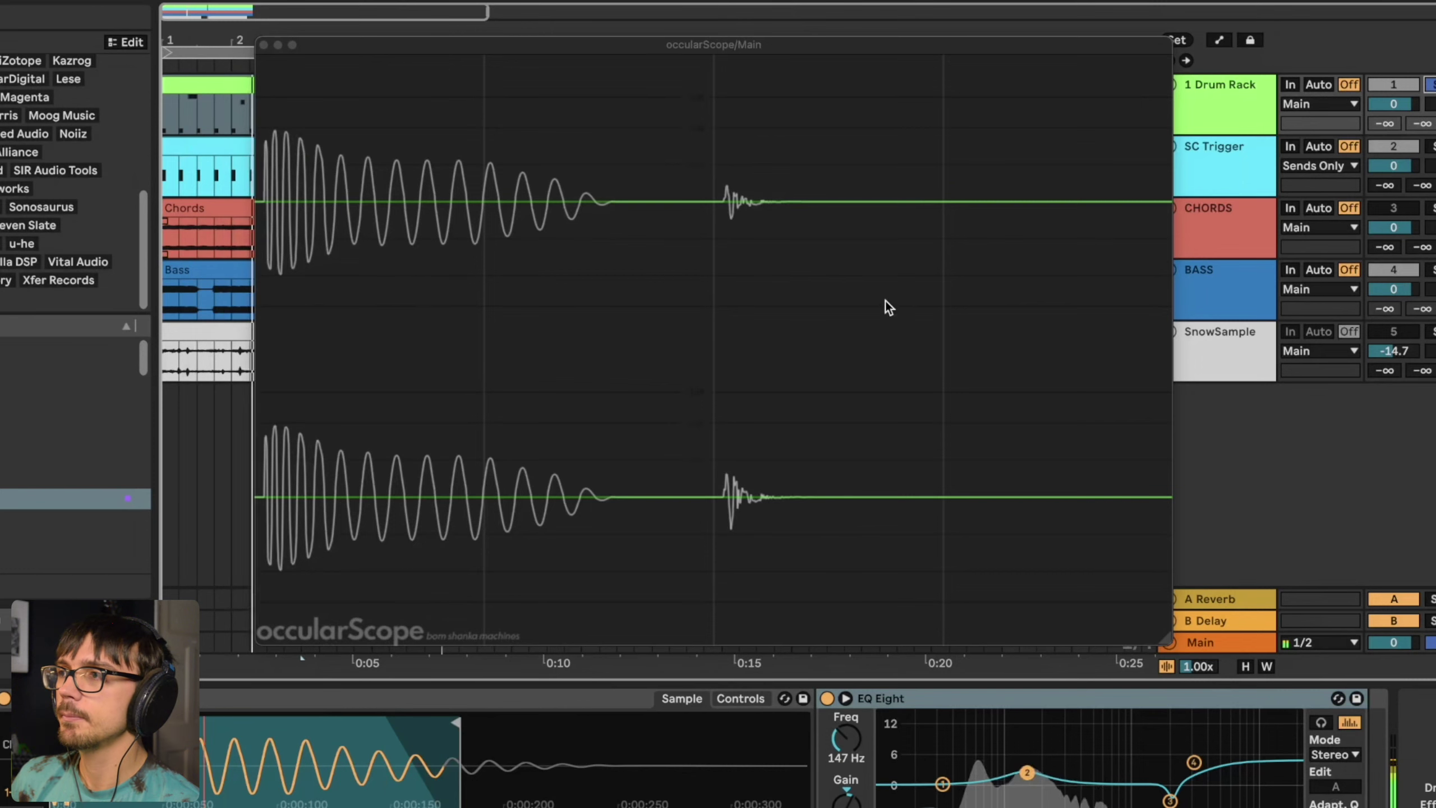
left_click(1430, 270)
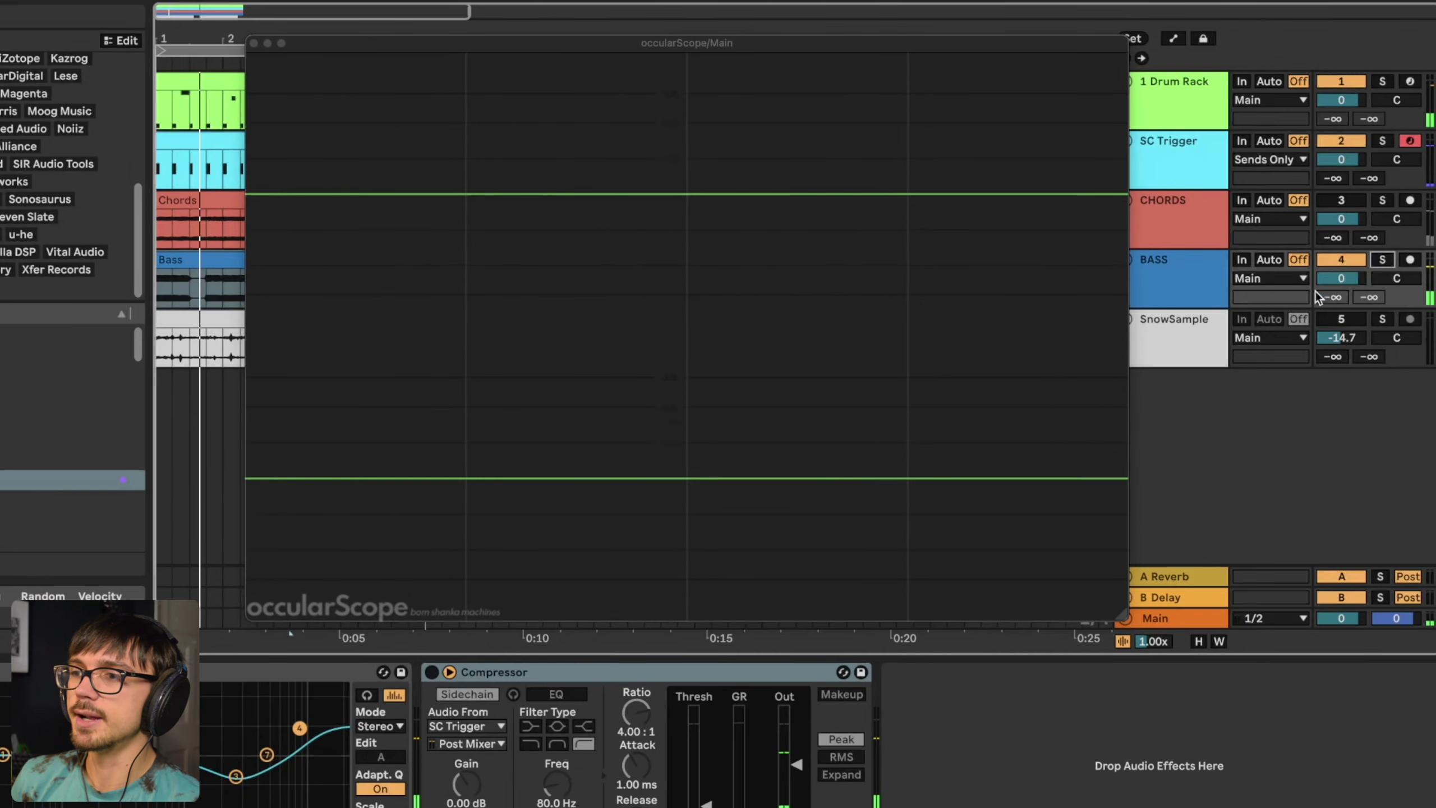
key("space")
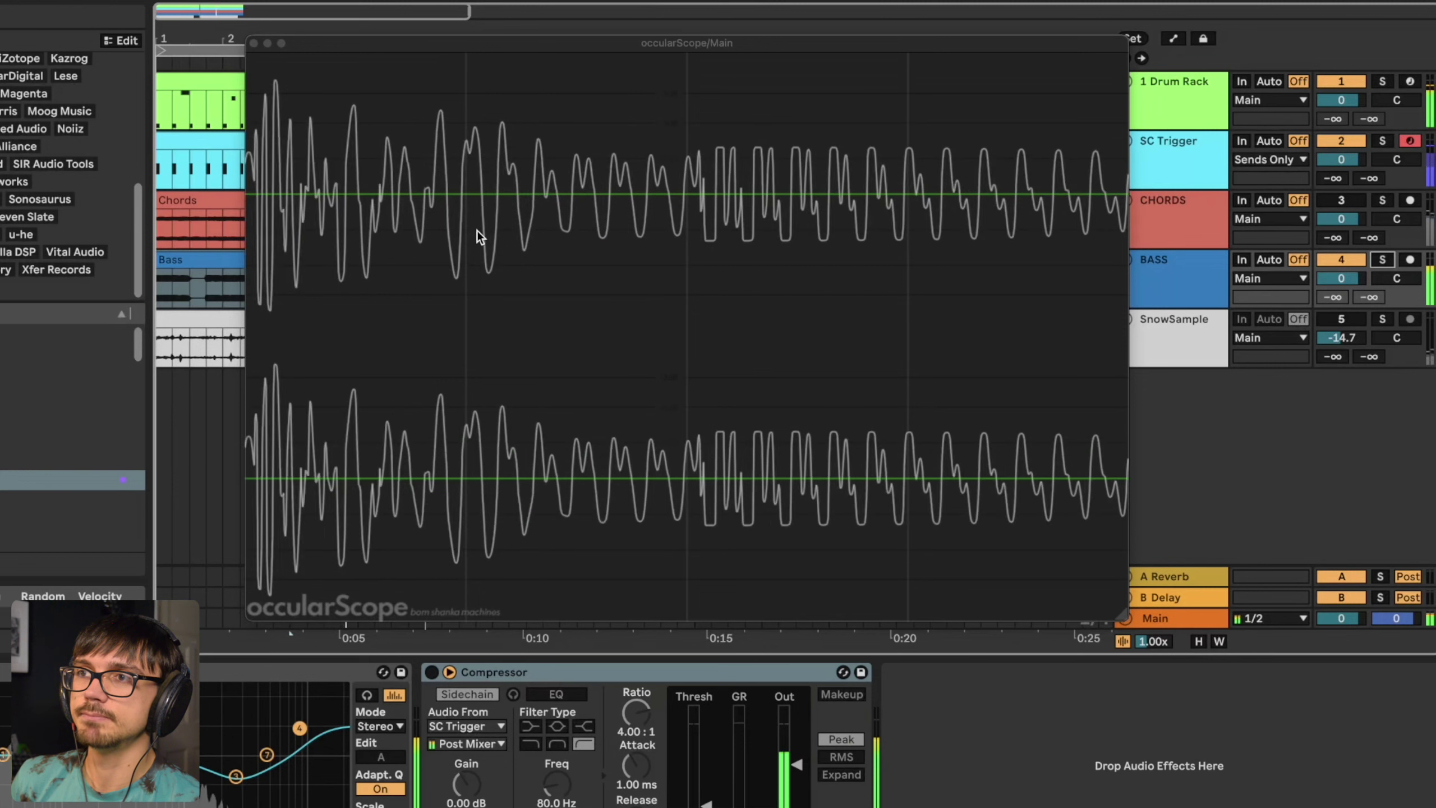
key("space")
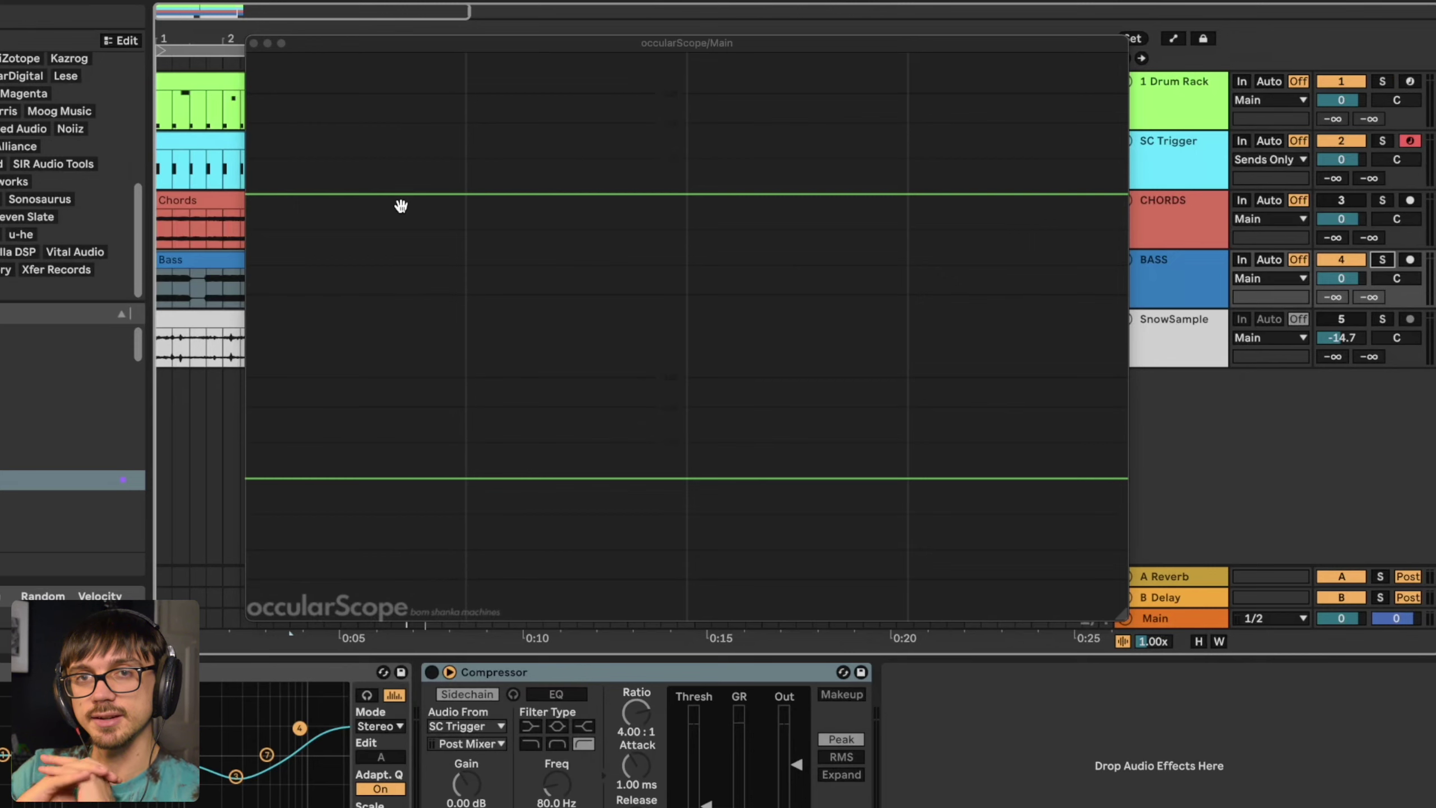
- Examine in occularScope how the bass Compressor sidechained from 1-Drum Rack shapes the waveform, enabled and bypassed
left_click(431, 672)
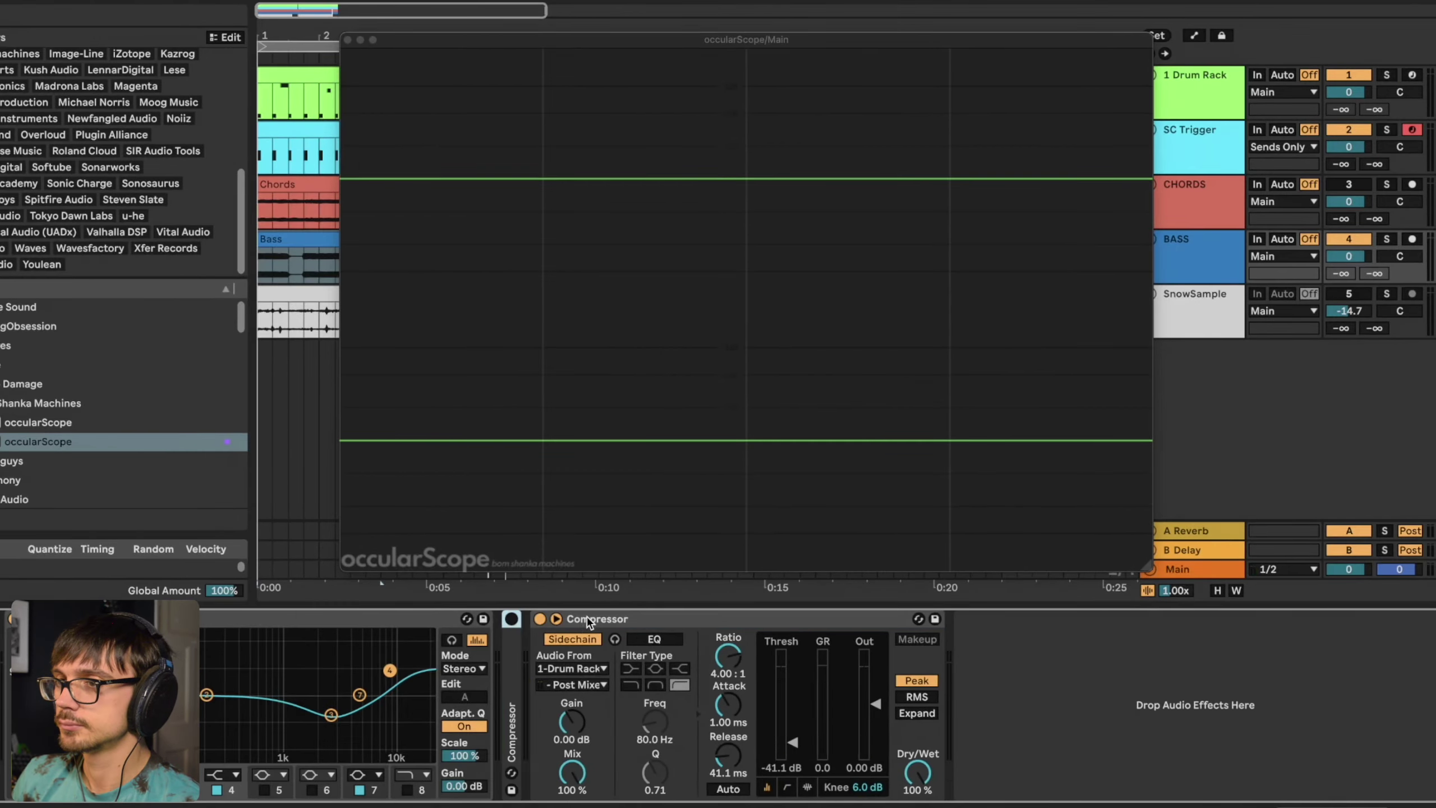
left_click(581, 620)
key("space")
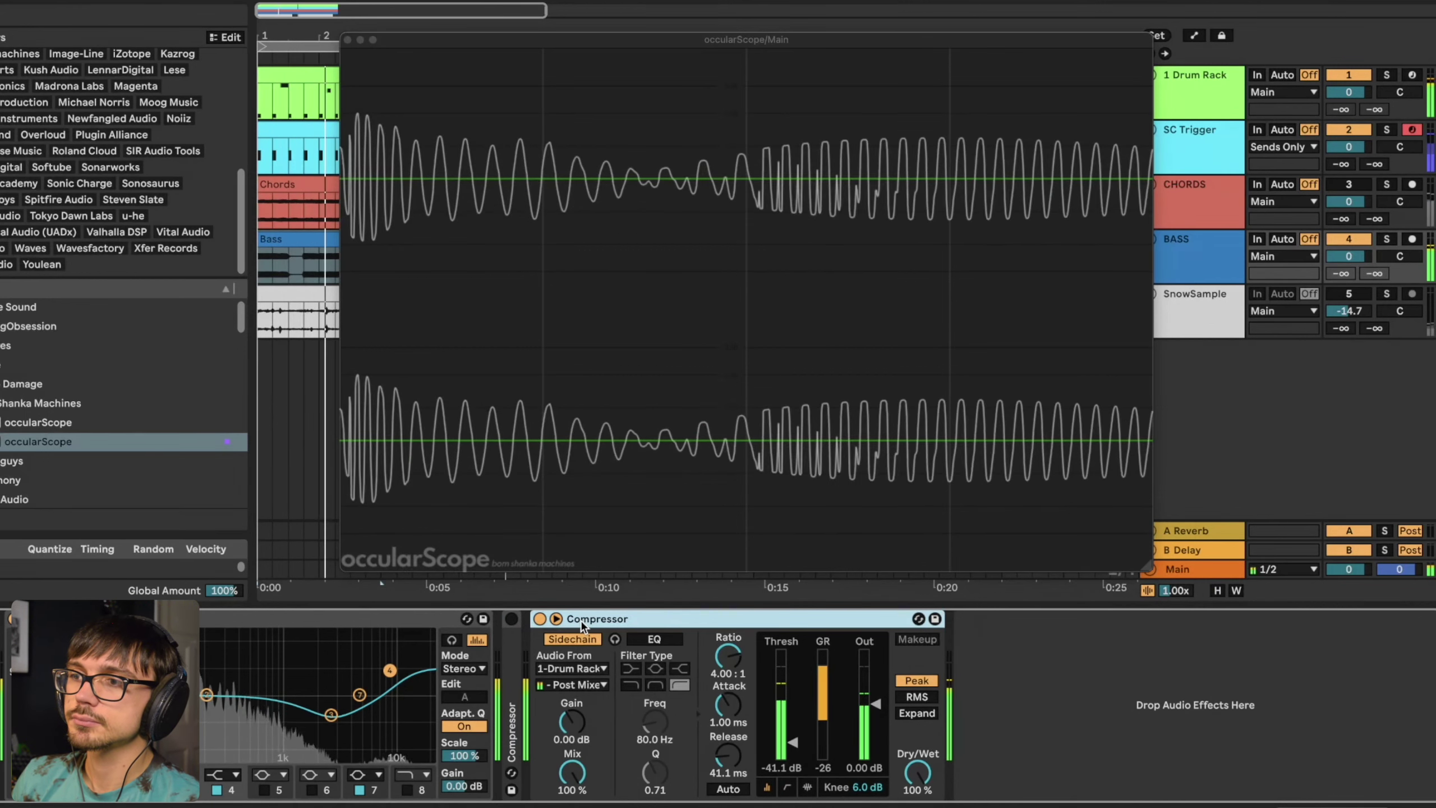
key("space")
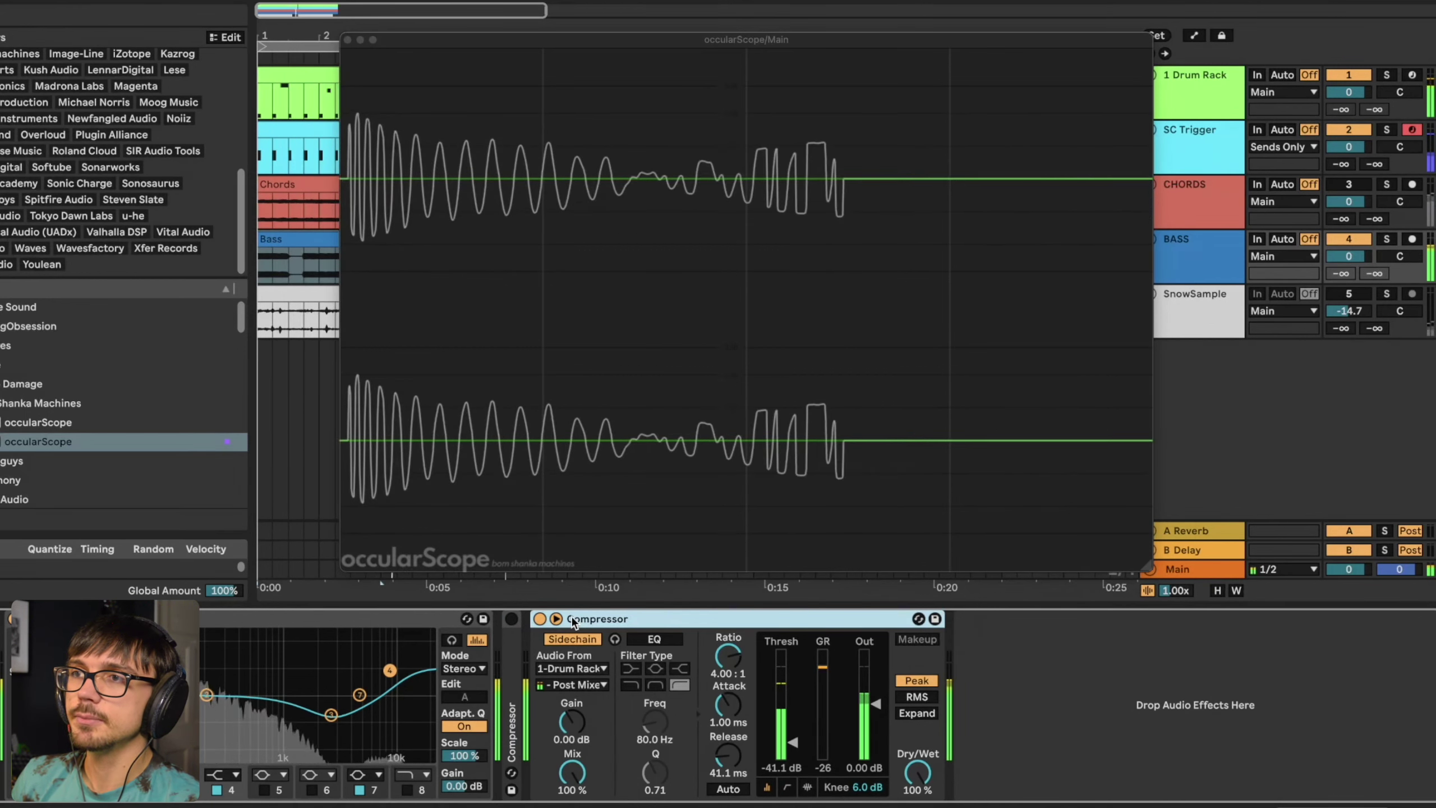
key("space")
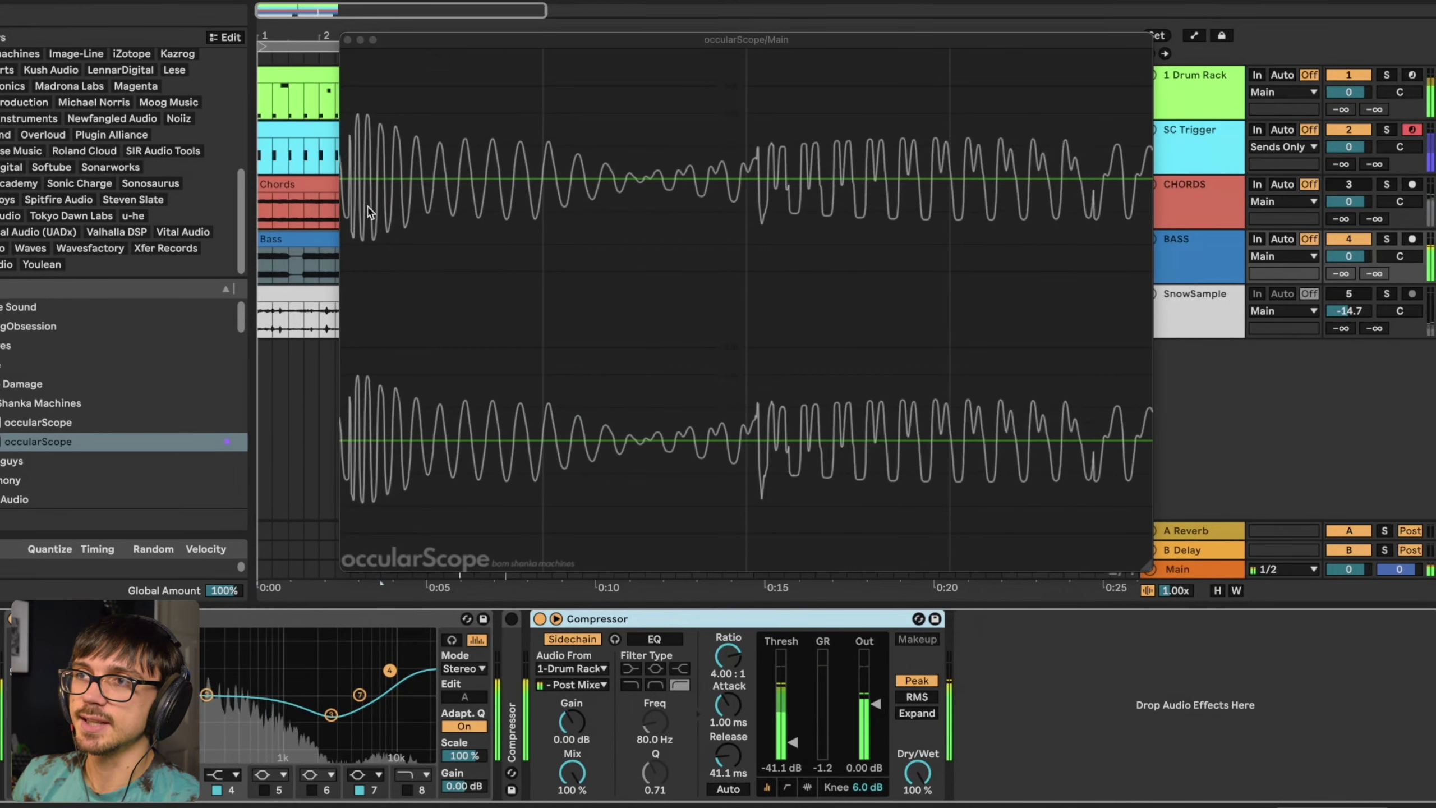
key("space")
key("space")
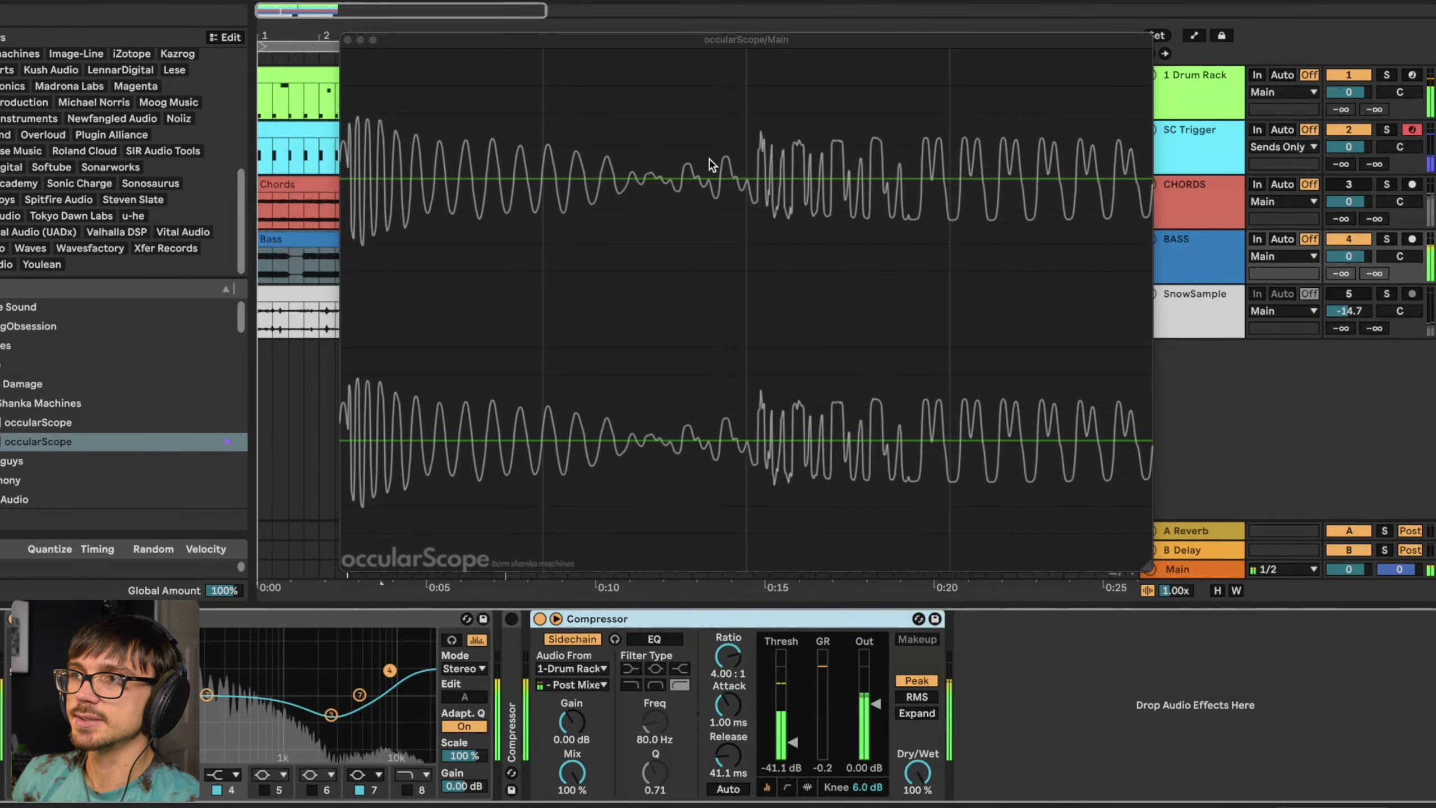
key("space")
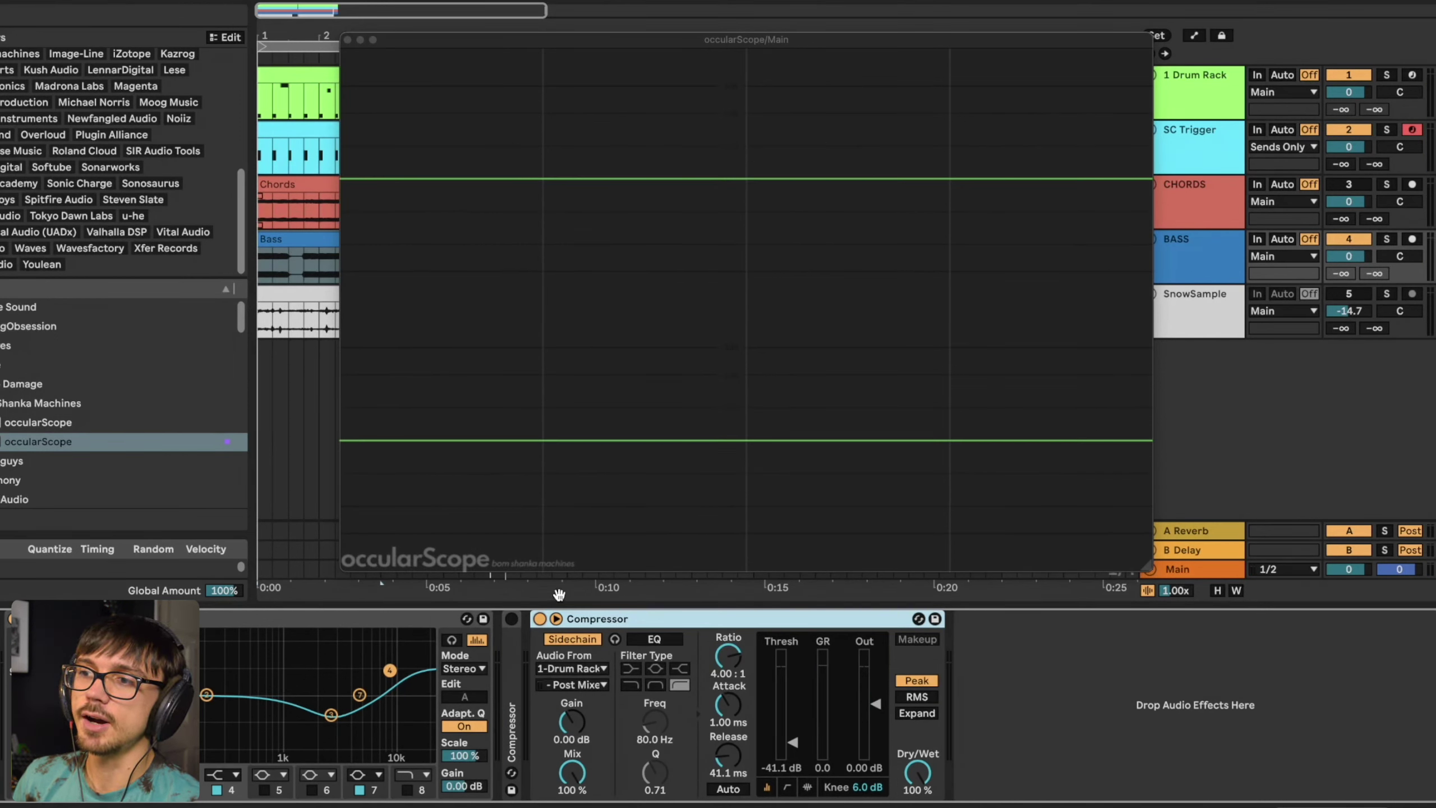
key("space")
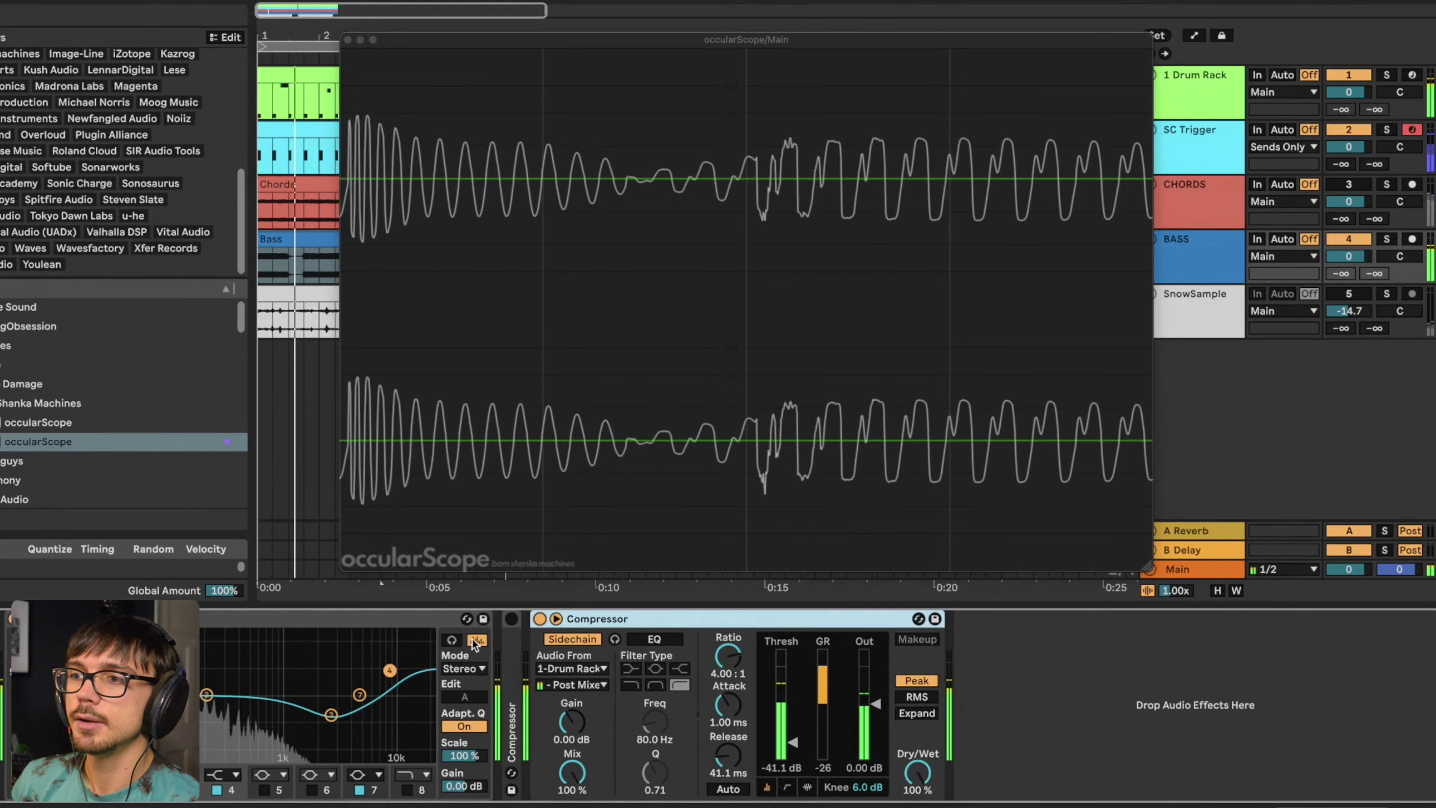
left_click(539, 618)
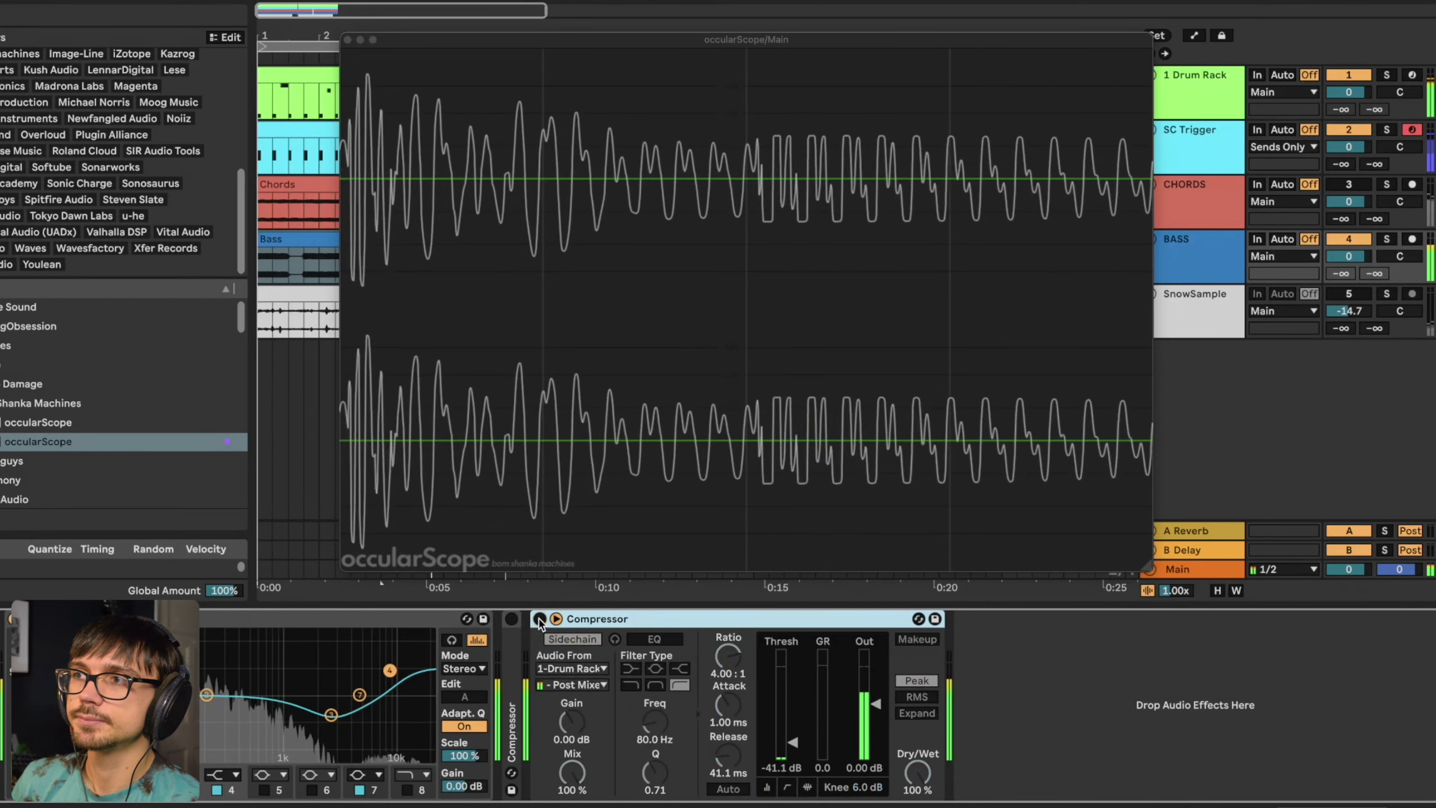
mouse_move(378, 84)
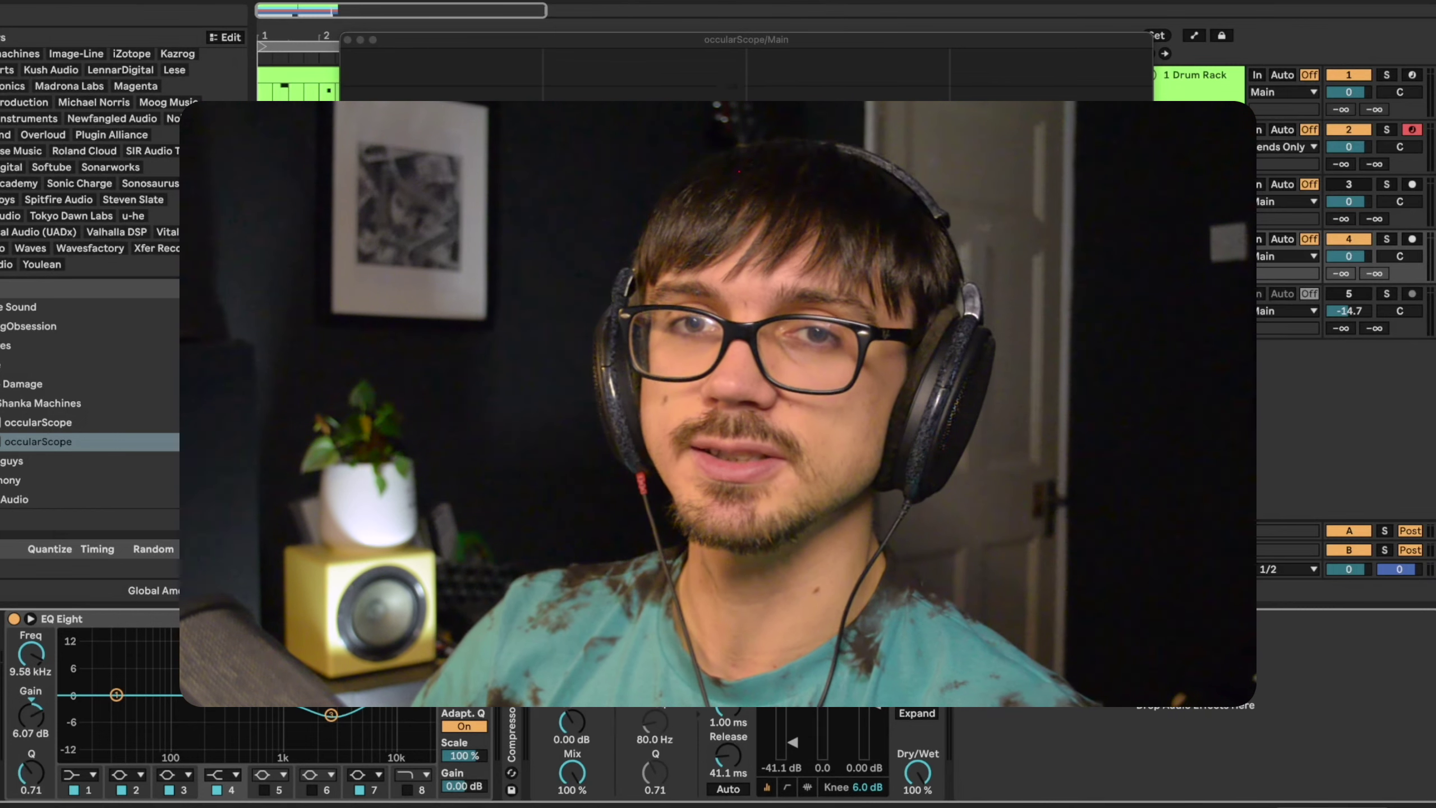
- Set the 1-Drum Rack sidechain Compressor's Release to 50 ms and its threshold to -45.2 dB, checking the waveform during playback
left_click(731, 760)
key("Delete")
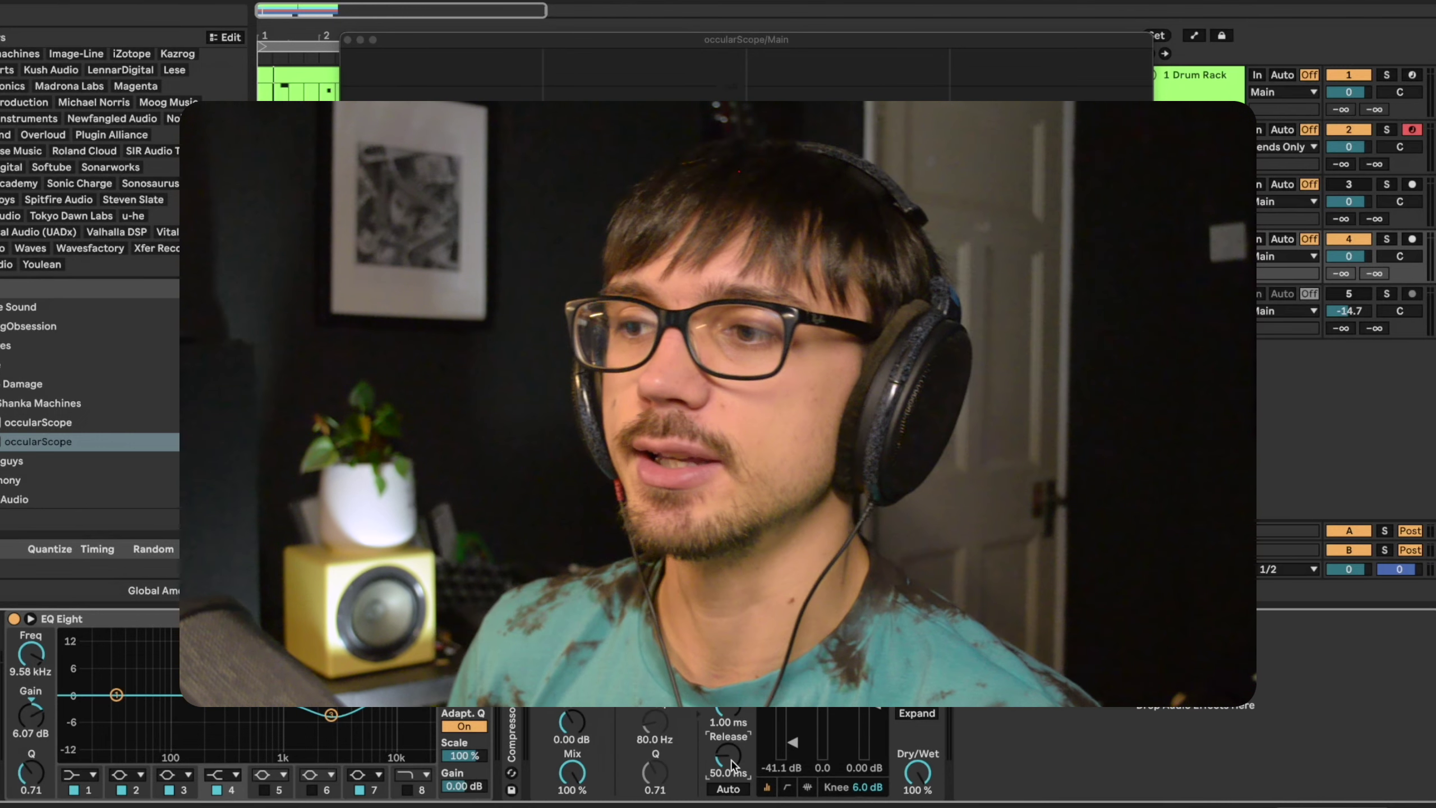
key("space")
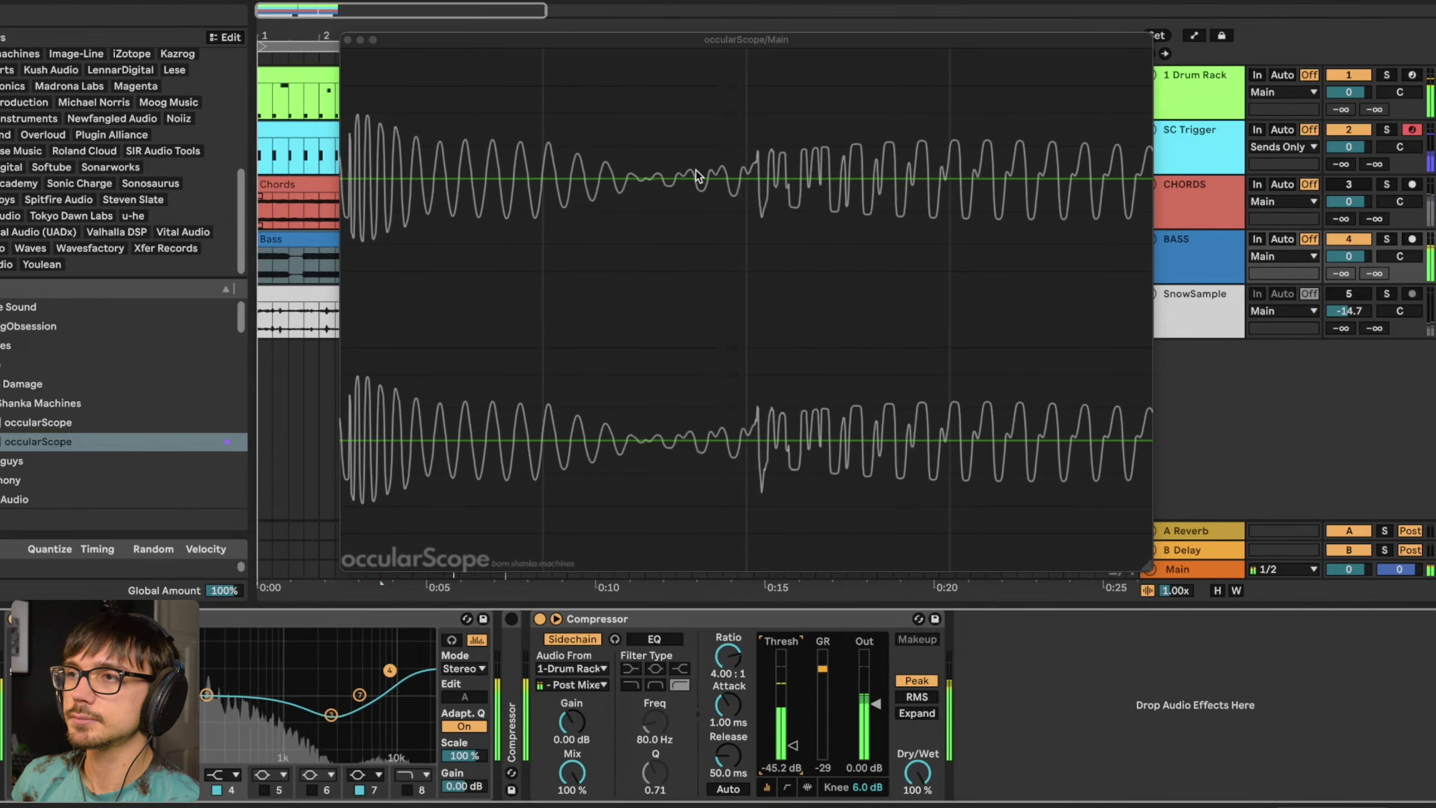
key("space")
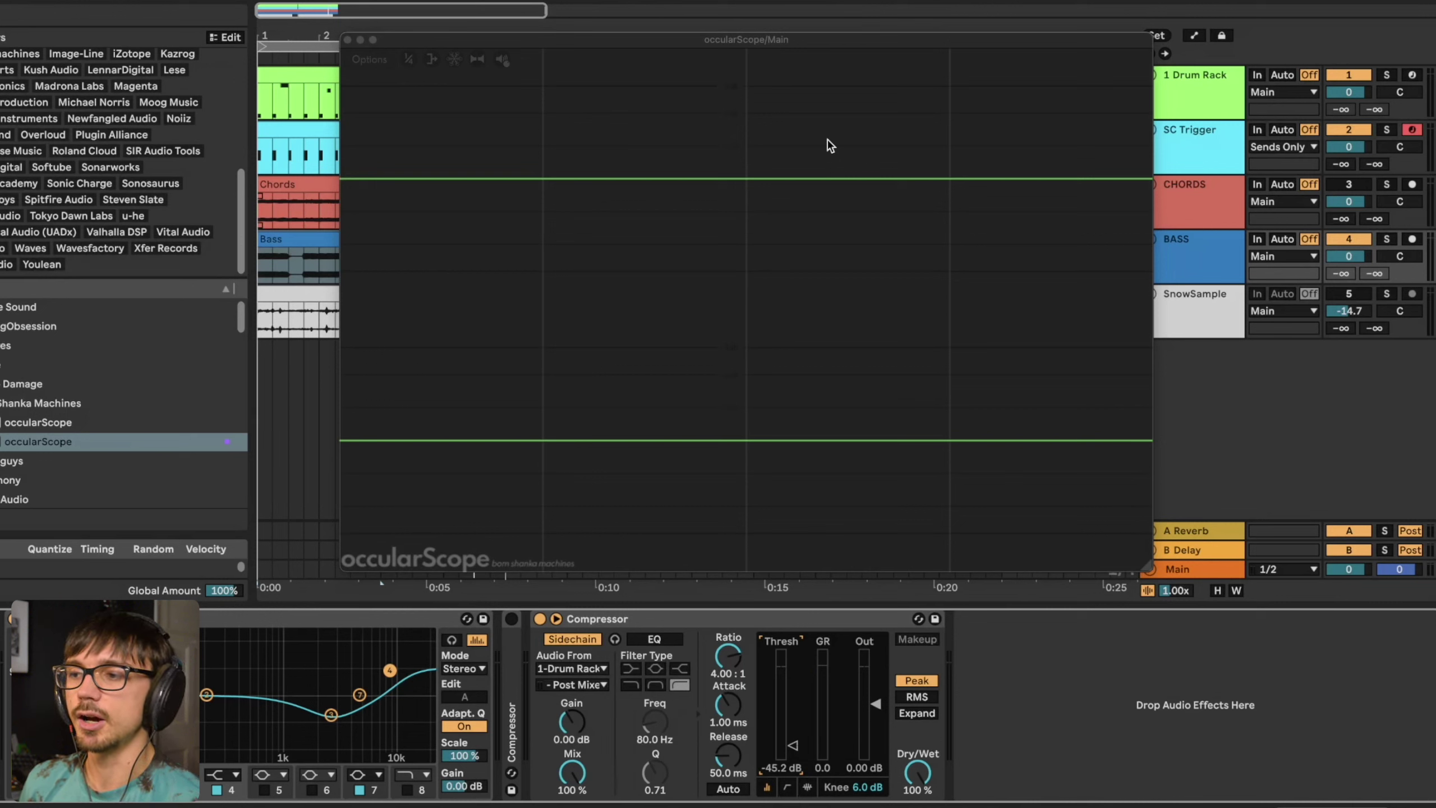
- Try a Release of about 11.8 ms on the Compressor, check it during playback and undo the change
key("space")
left_click_drag(735, 775, 735, 807)
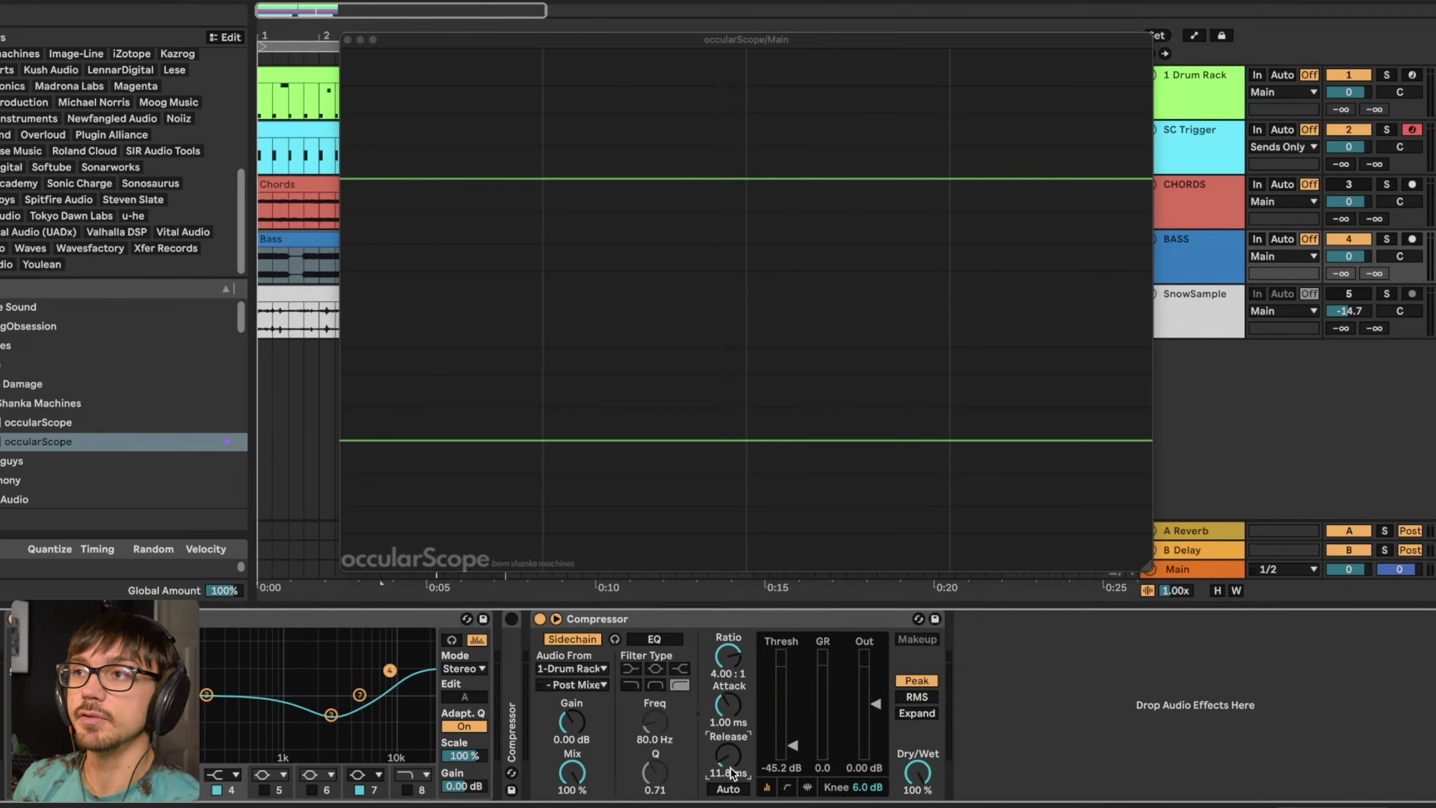
key("space")
key("ctrl+z")
- Set the Compressor's Release to 30 ms and raise its threshold to -31.5 dB
key("space")
mouse_move(795, 746)
left_mouse_down()
mouse_move(793, 716)
mouse_move(813, 748)
left_mouse_up()
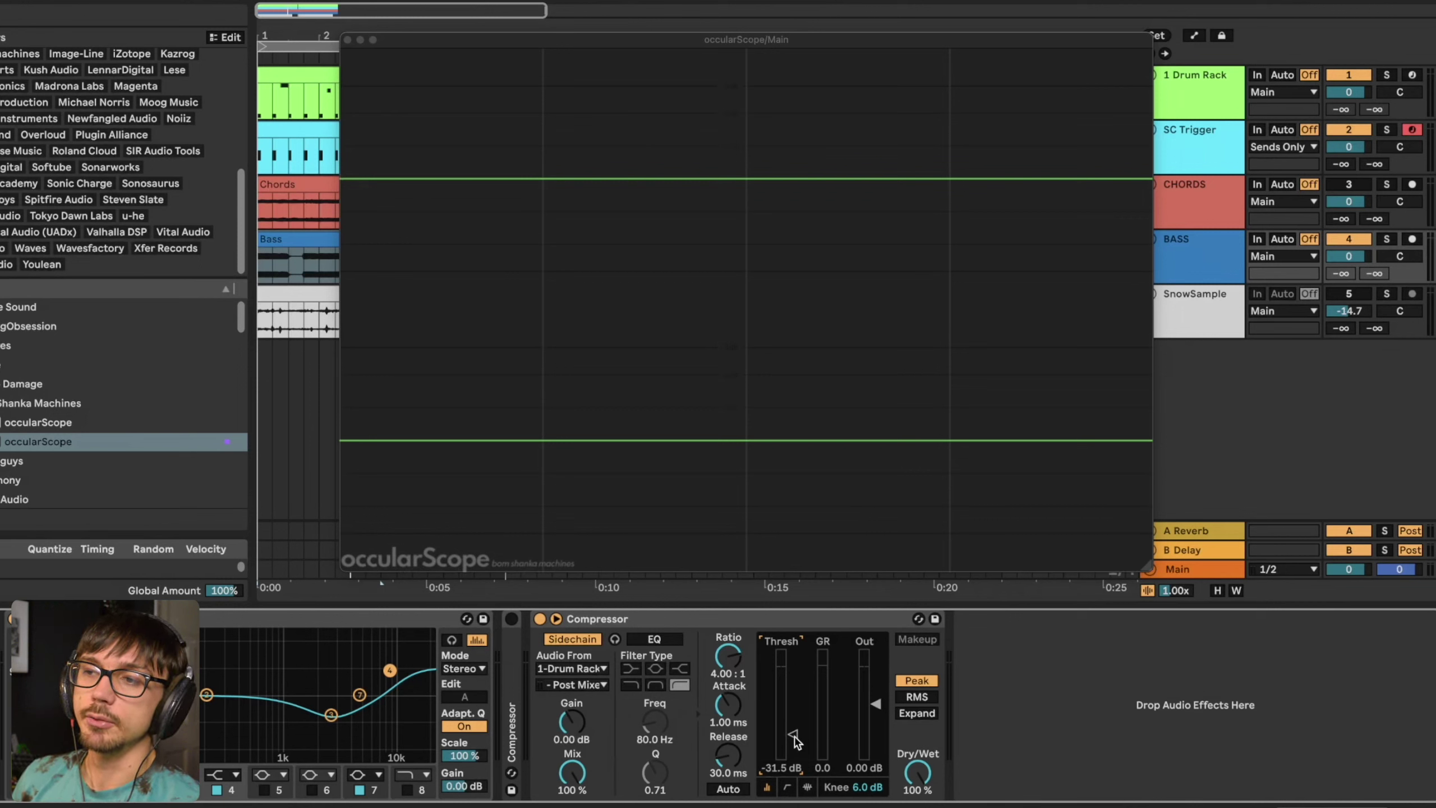
left_click(587, 622)
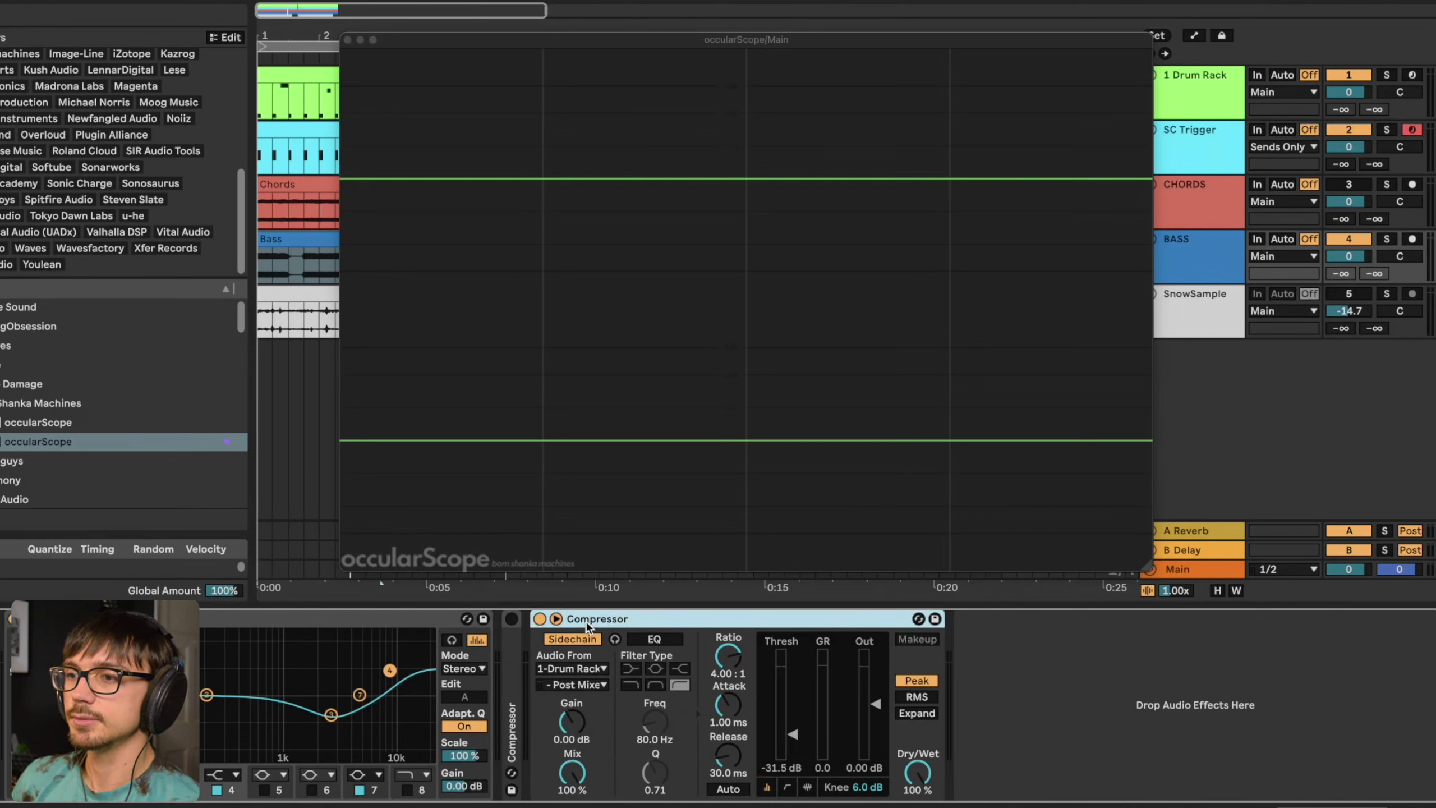
- Collapse the 1-Drum Rack Compressor and set the SC Trigger Compressor's threshold to -inf dB and Release to 30 ms
double_click(517, 622)
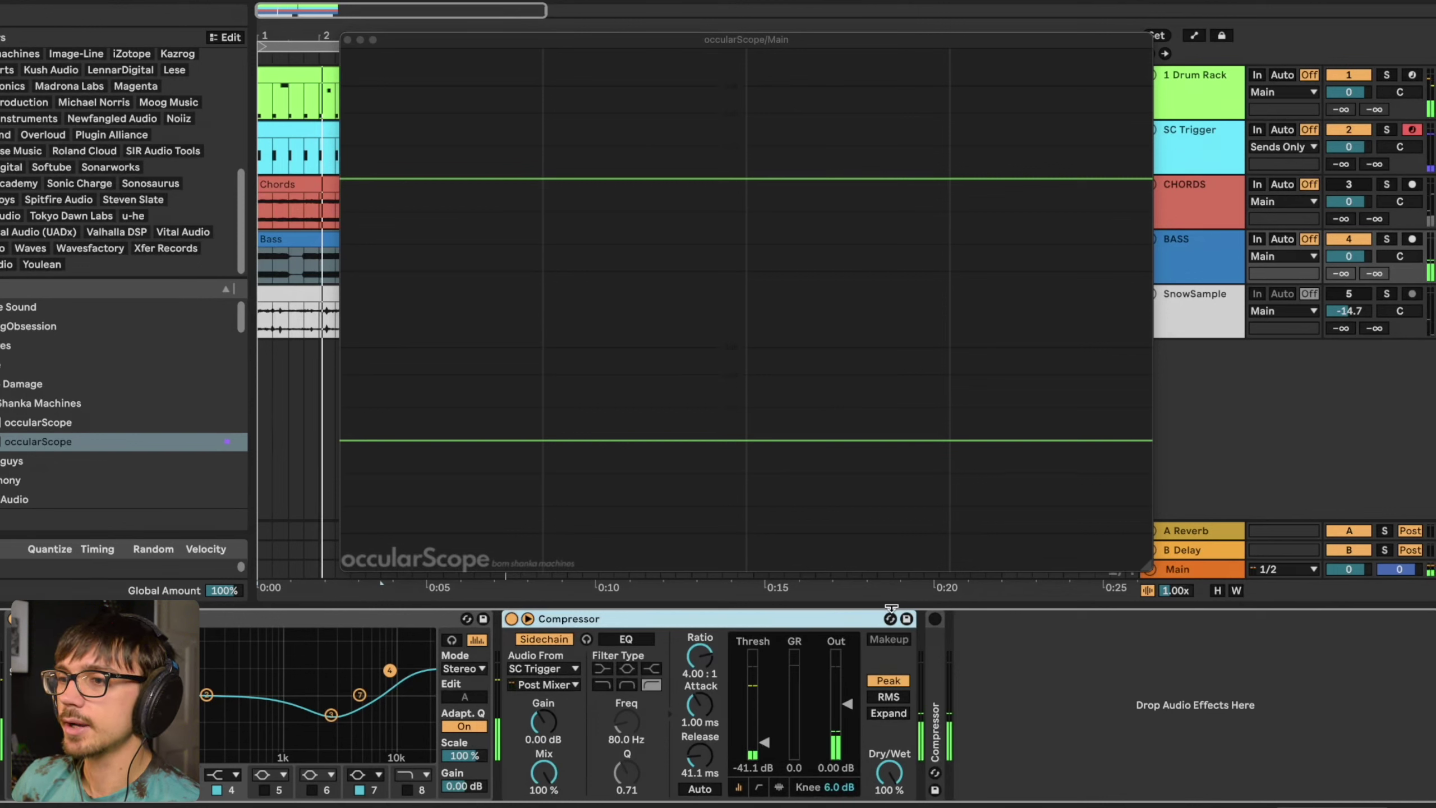
left_click_drag(764, 743, 765, 761)
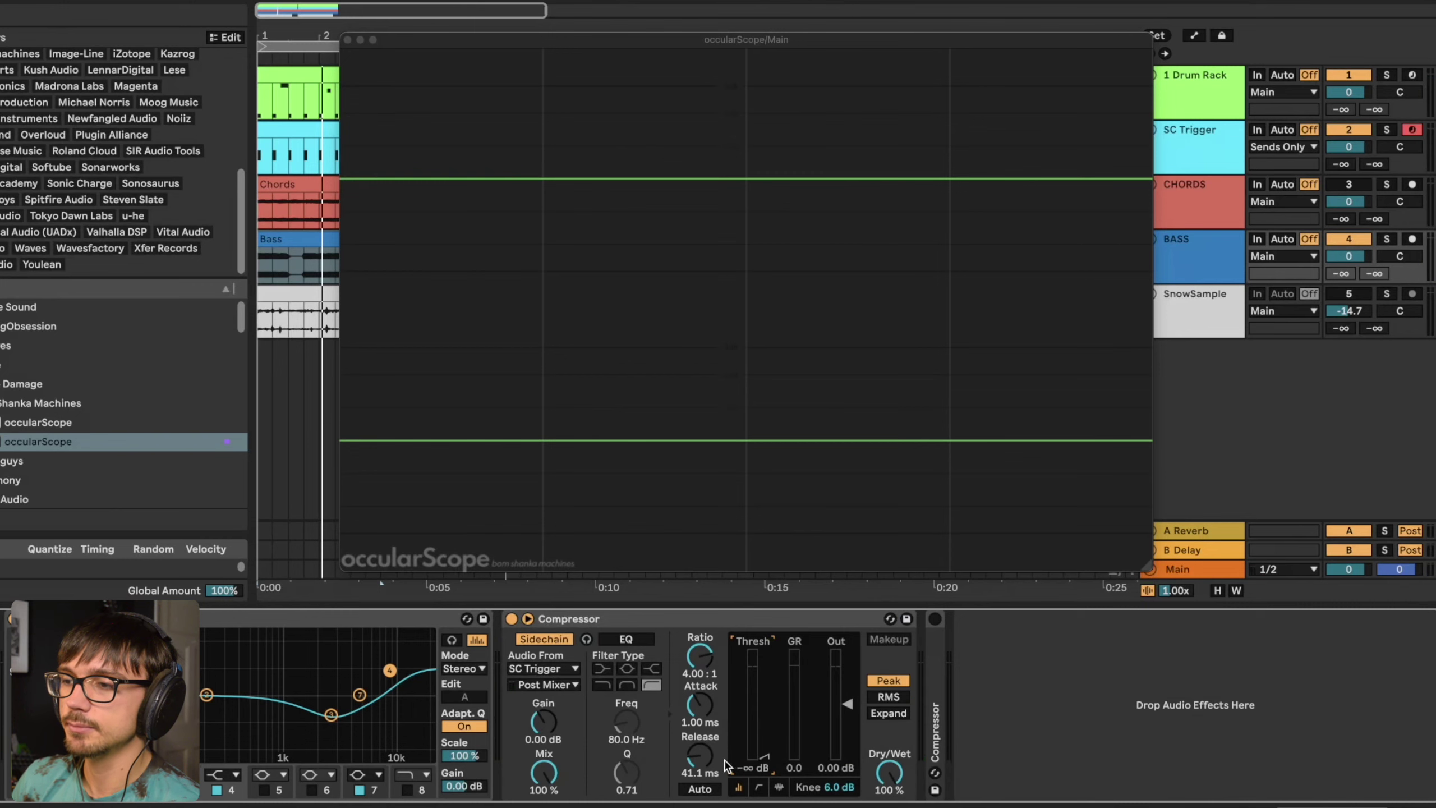
left_click_drag(704, 757, 803, 729)
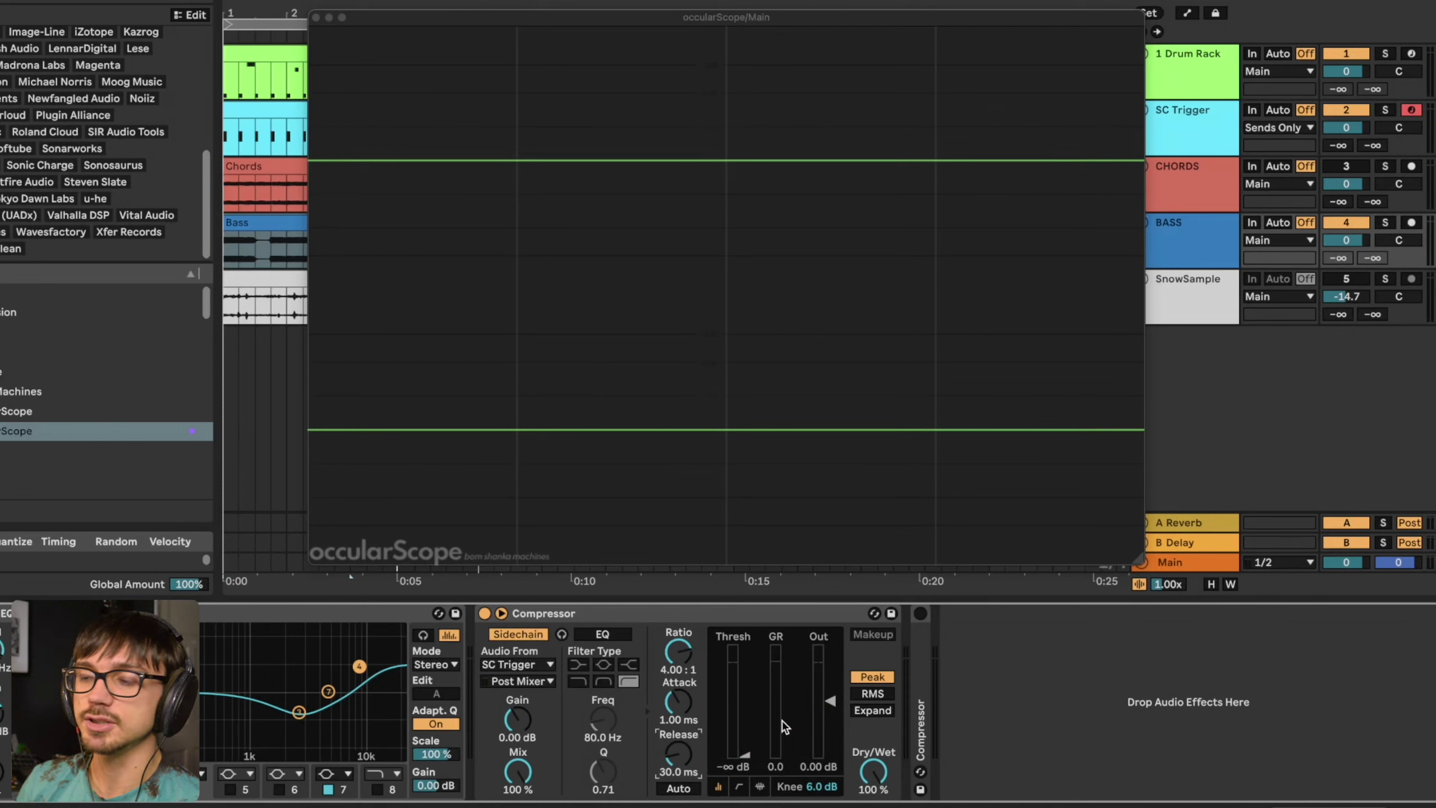
- Raise the SC Trigger Compressor's Release to 92.1 ms during playback while checking the bass waveform in the oscilloscope
key("space")
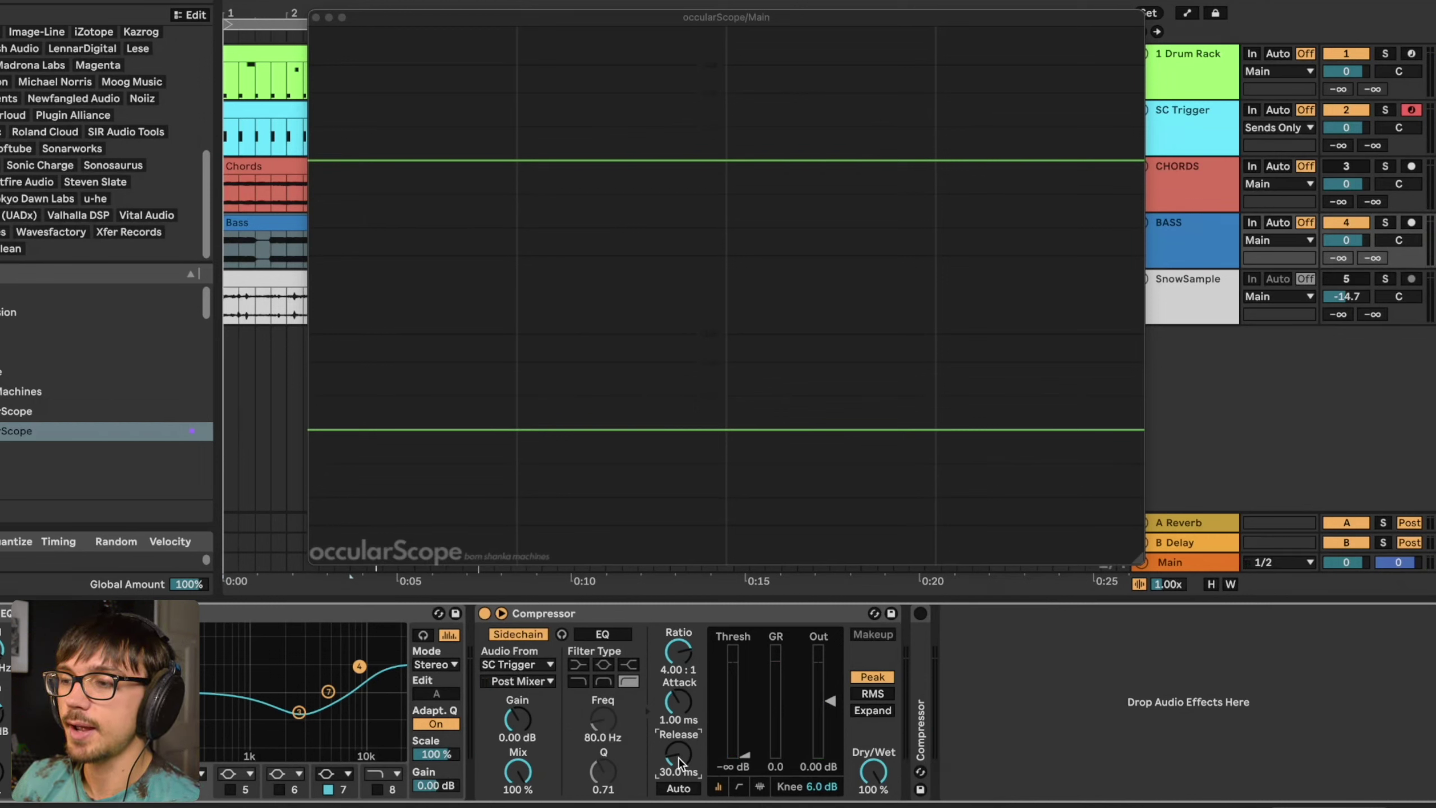
mouse_move(677, 758)
left_mouse_down()
mouse_move(677, 724)
mouse_move(674, 738)
left_mouse_up()
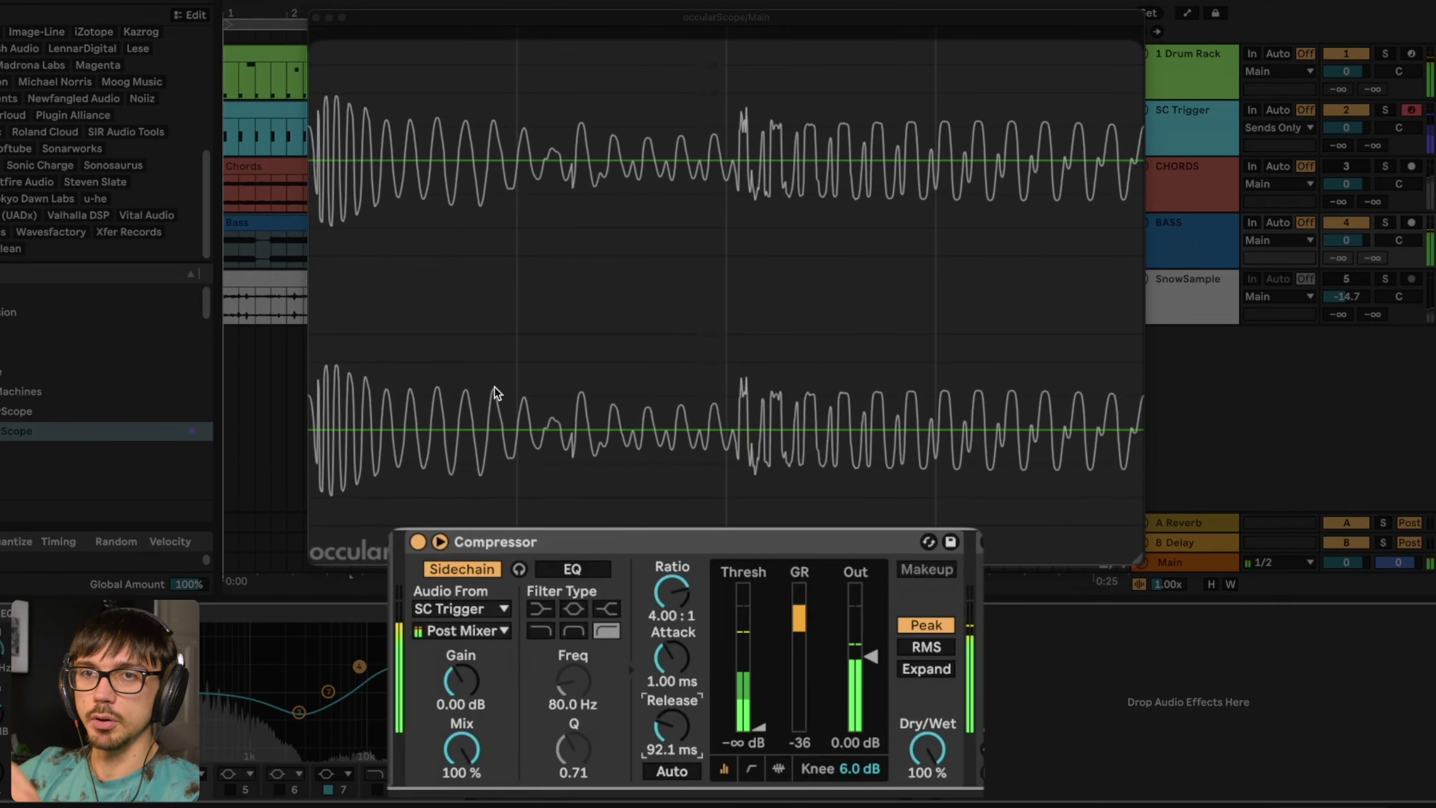
key("space")
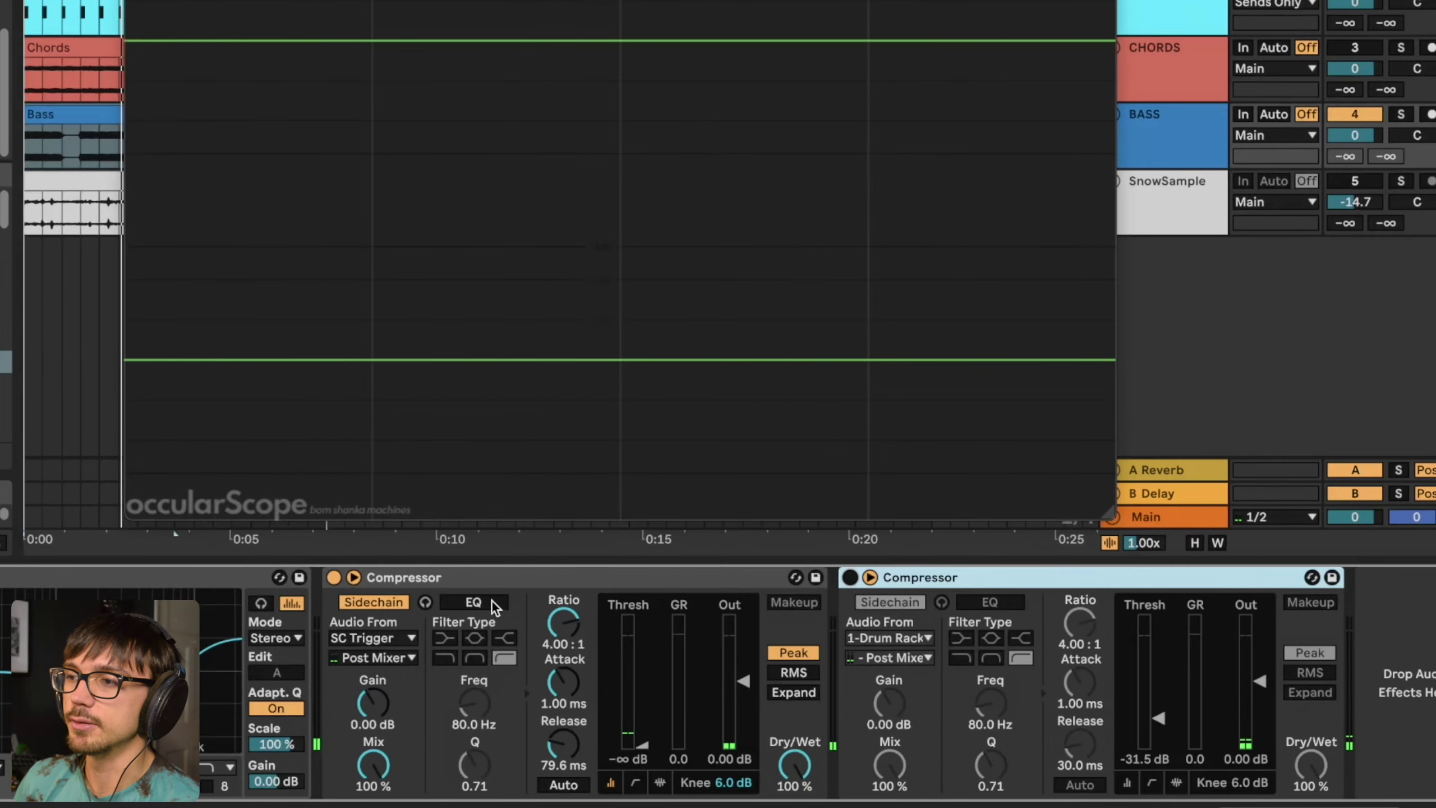
- Compare the SC Trigger and 1-Drum Rack Compressors in the oscilloscope by alternating which one is active during playback
left_click(573, 580)
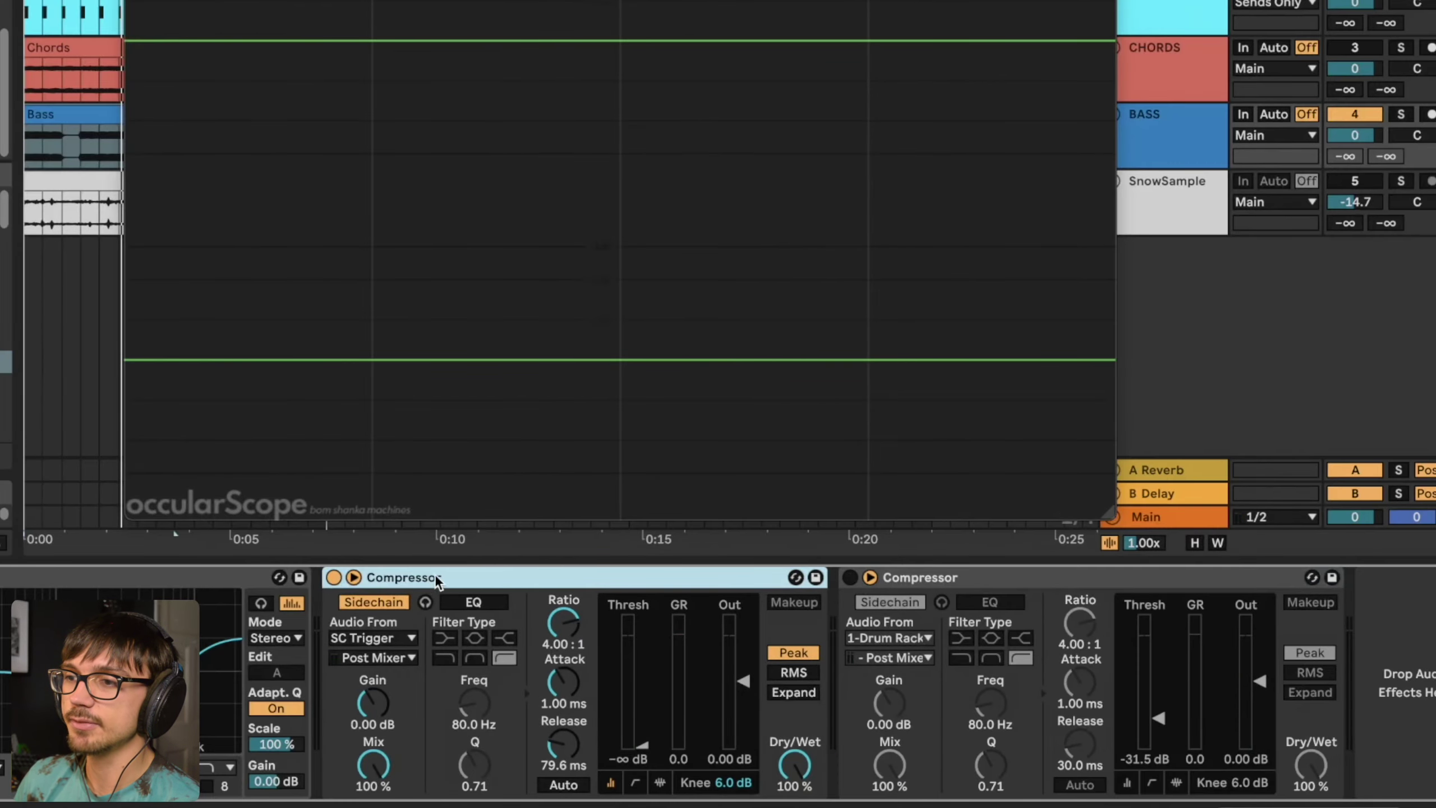
left_click(905, 579)
left_click(596, 586)
key("space")
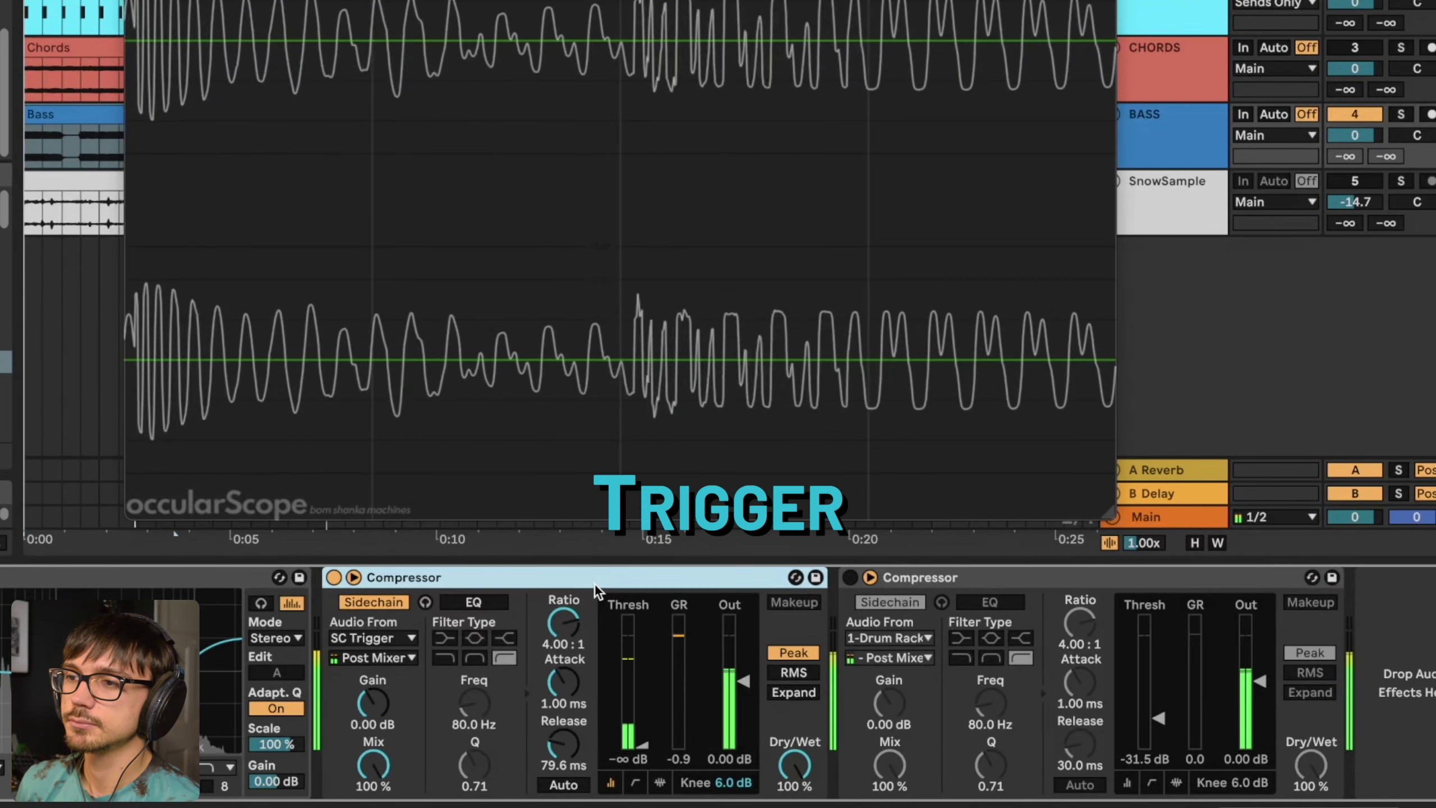
key("k")
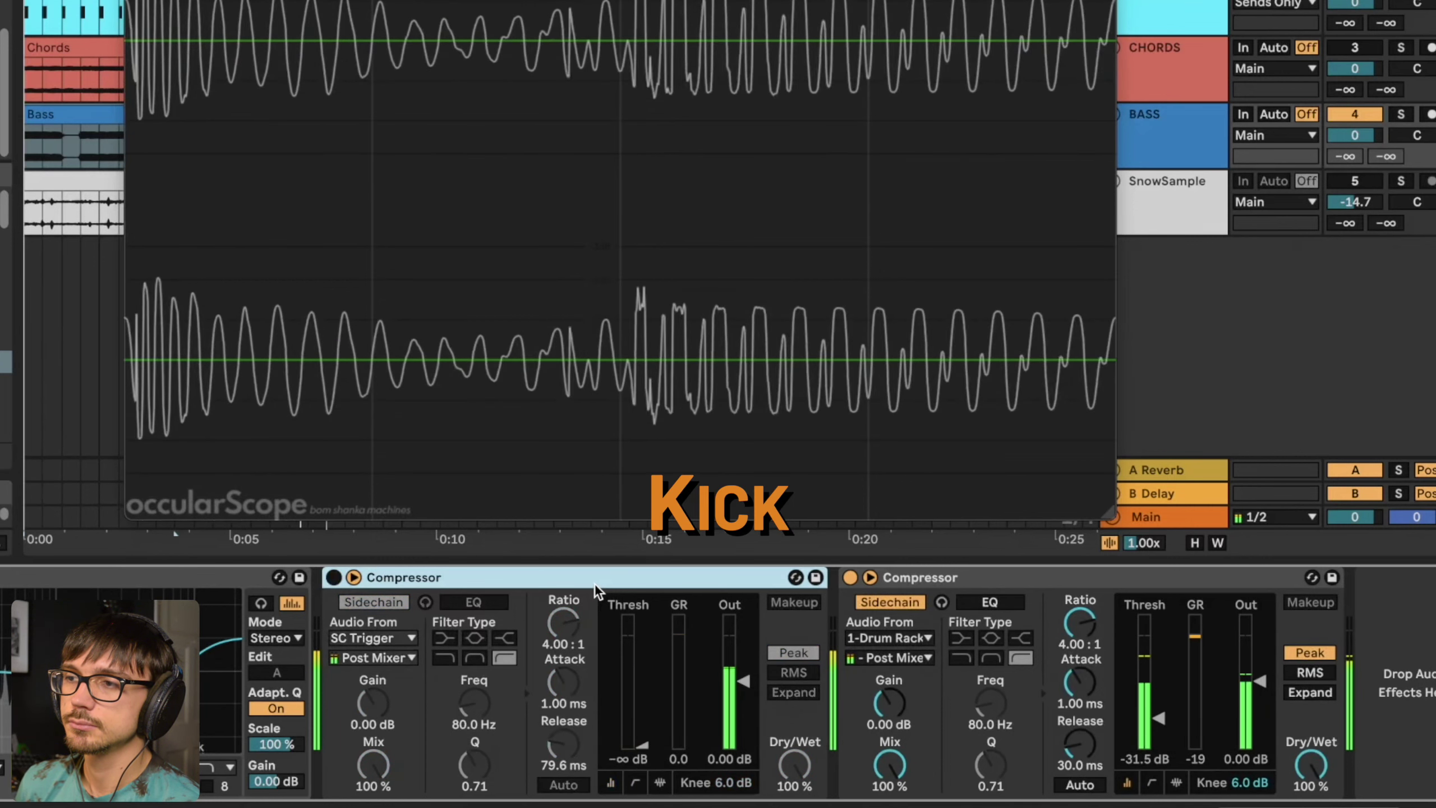
key("k")
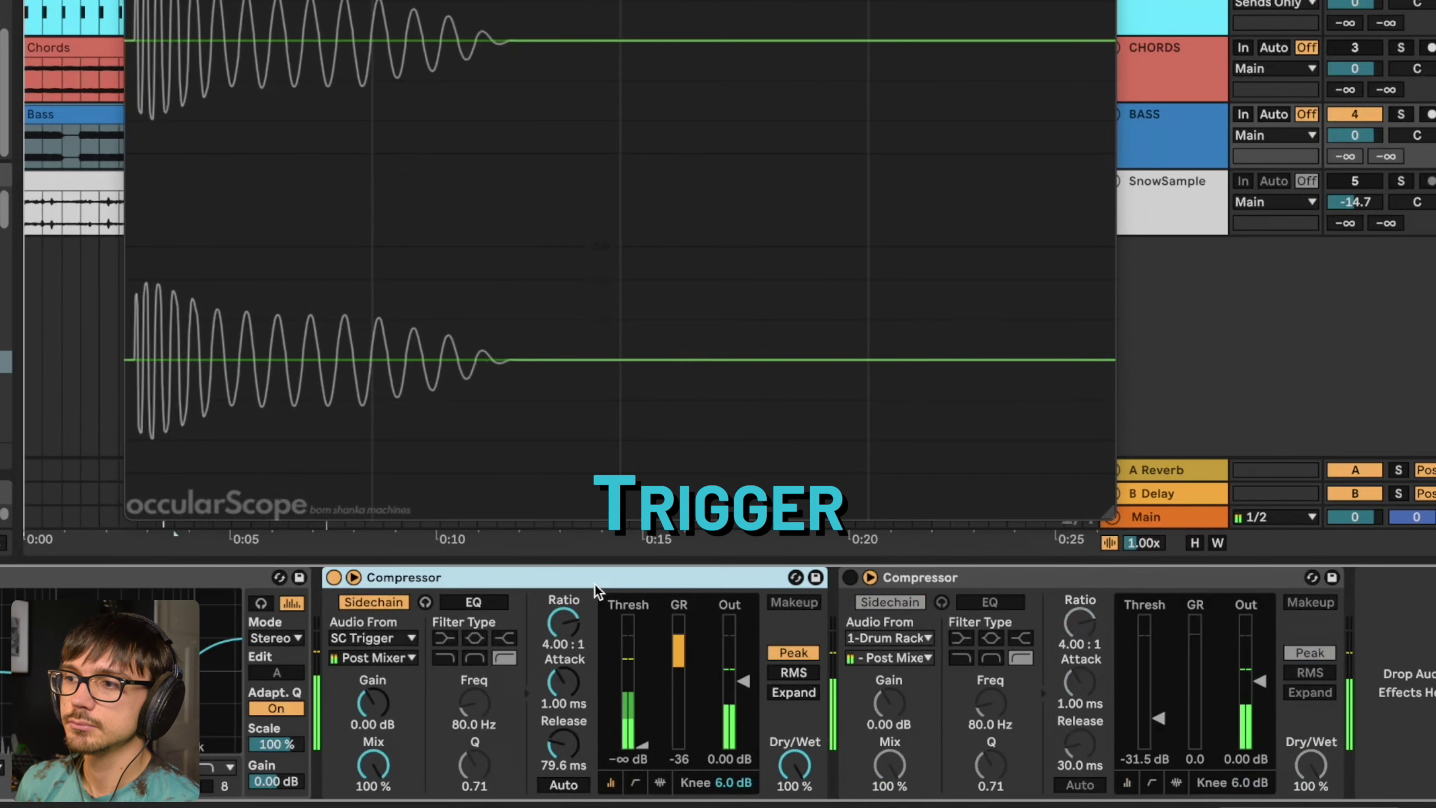
key("k")
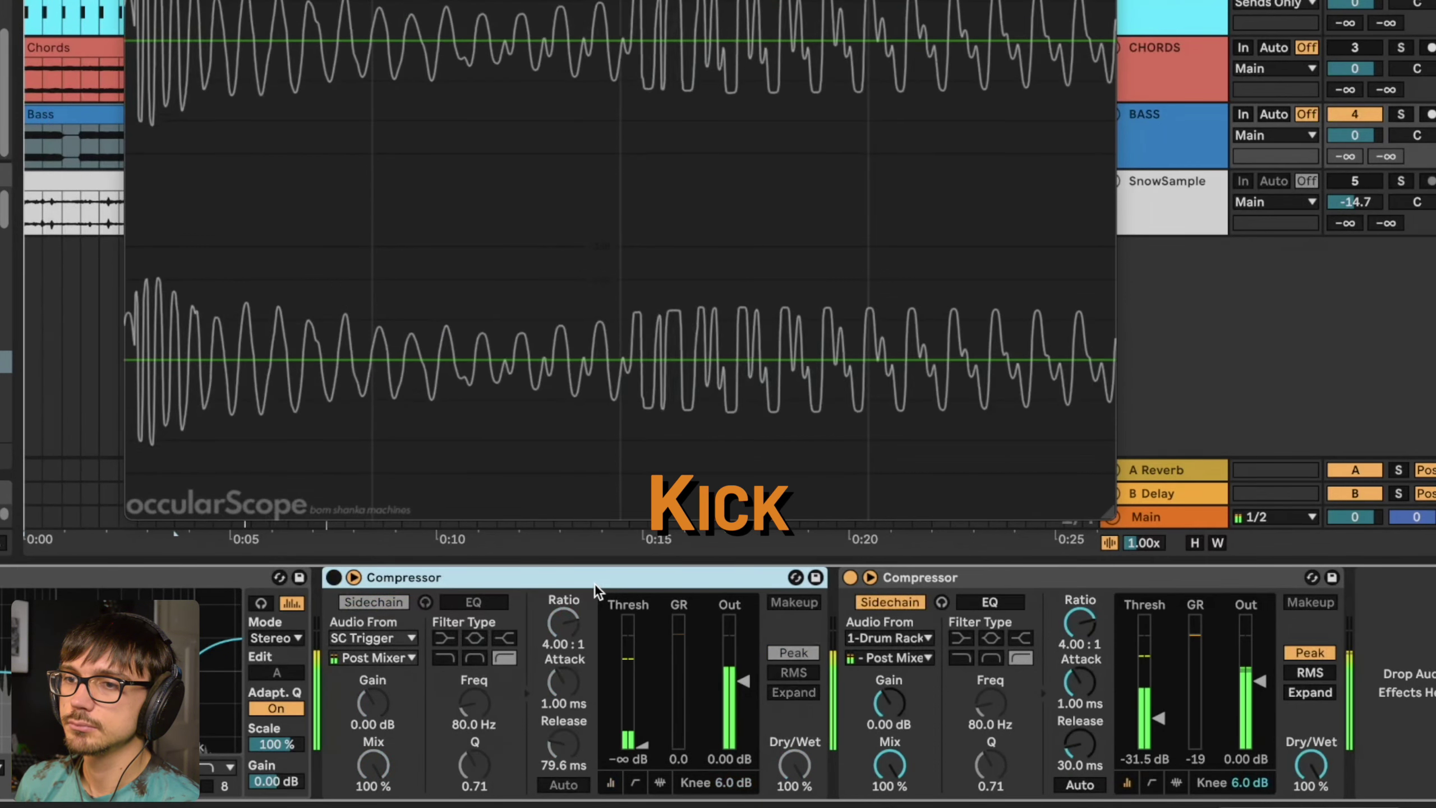
key("k")
key("space")
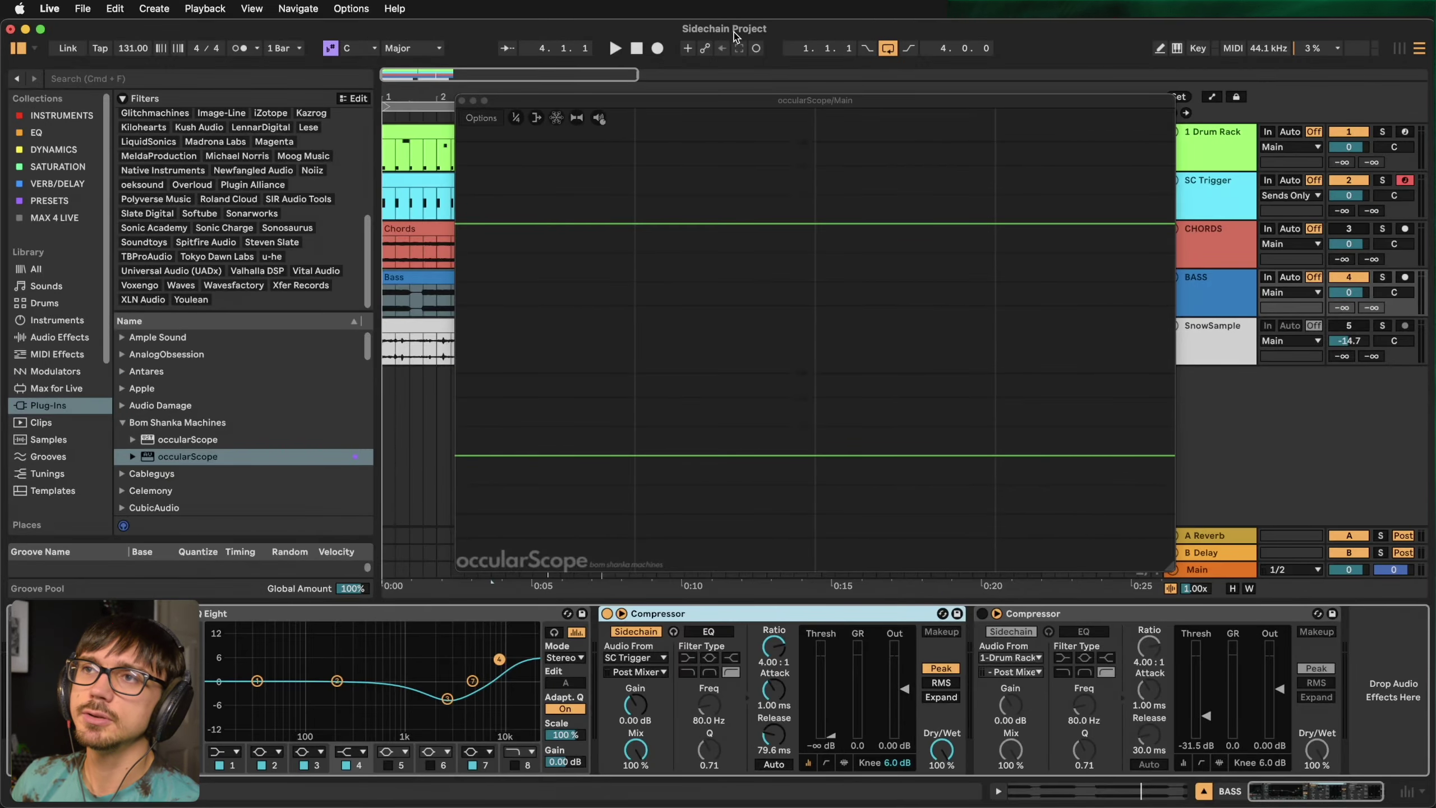
- Close the occularScope window and show the devices of the CHORDS track
left_click(462, 100)
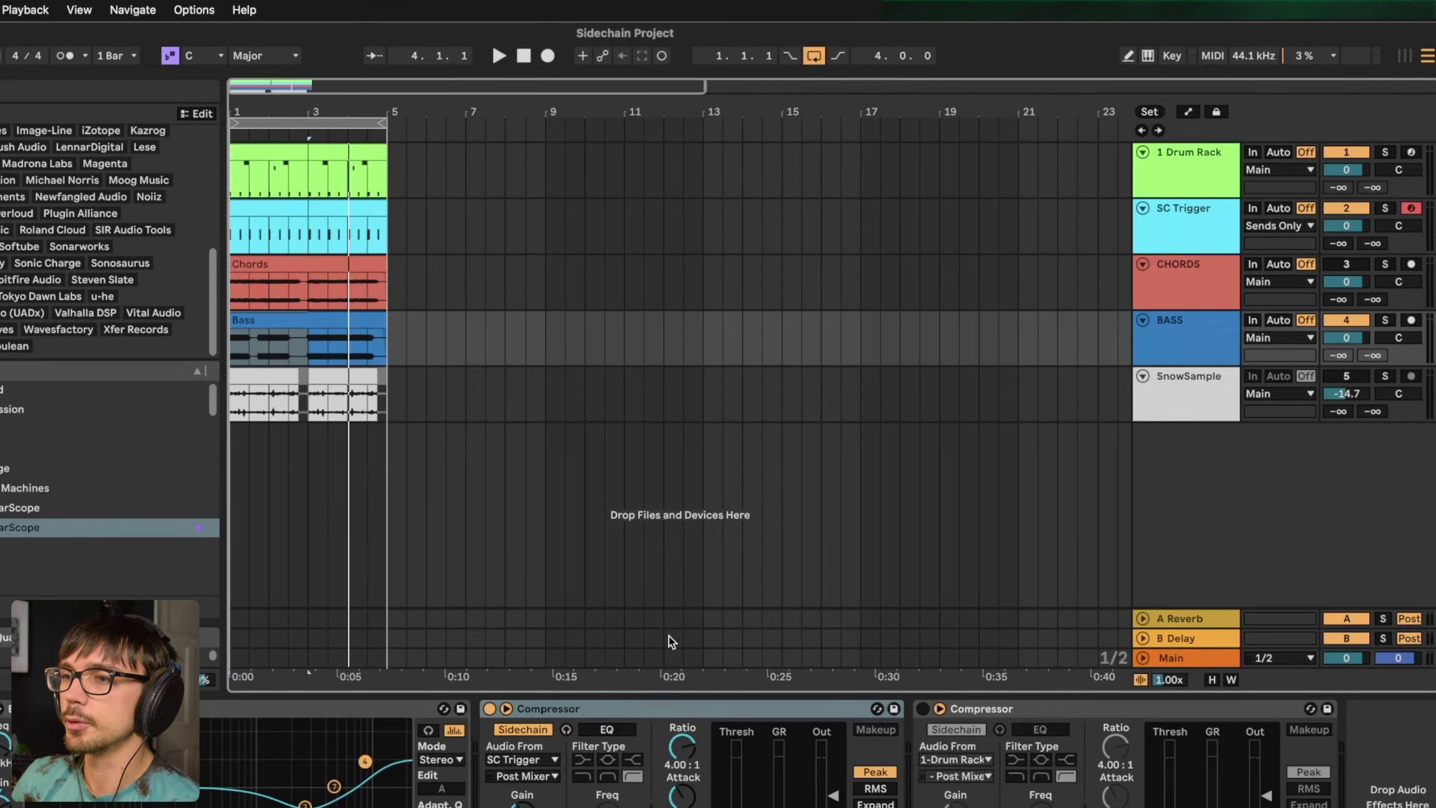
left_click(540, 711)
left_click(1198, 271)
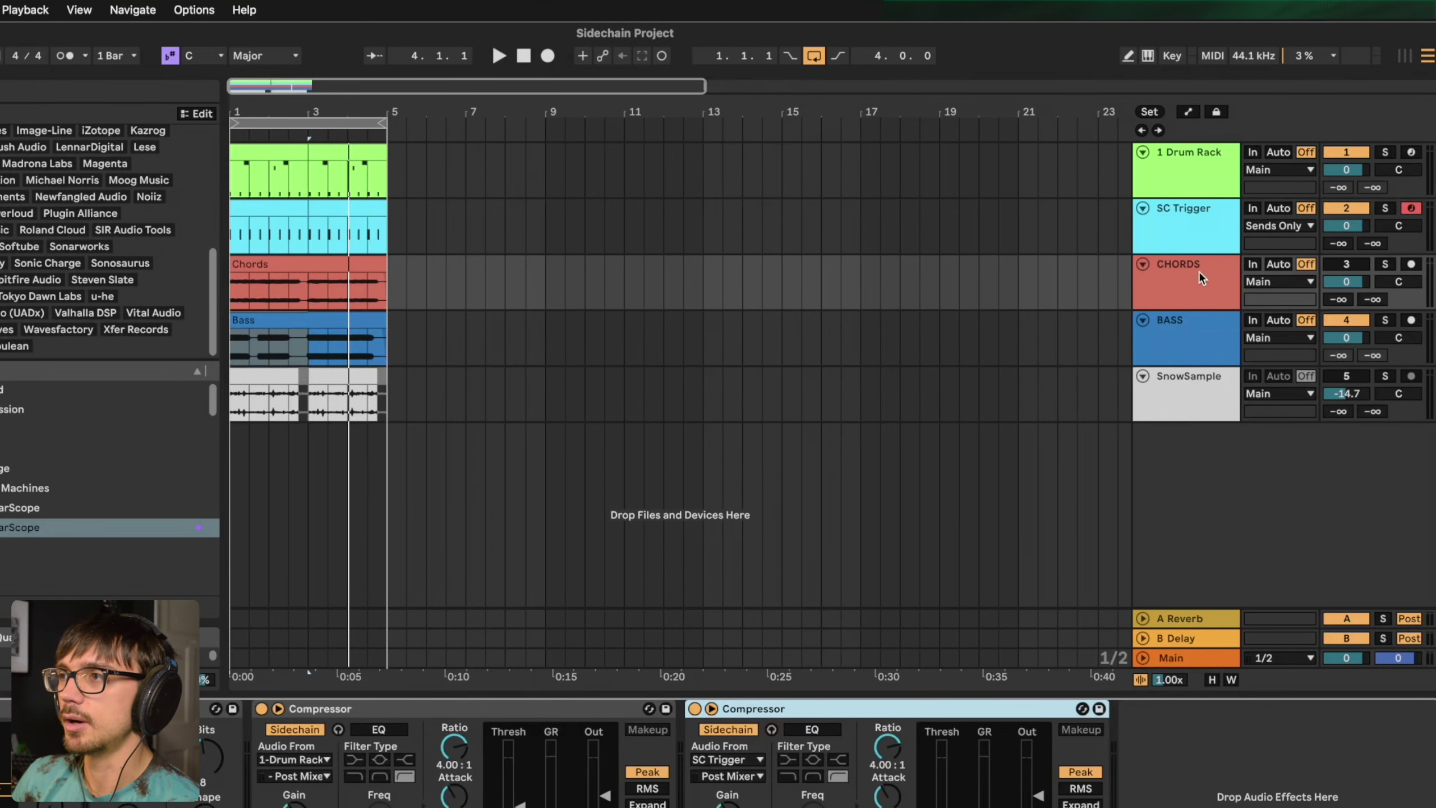
key("minus")
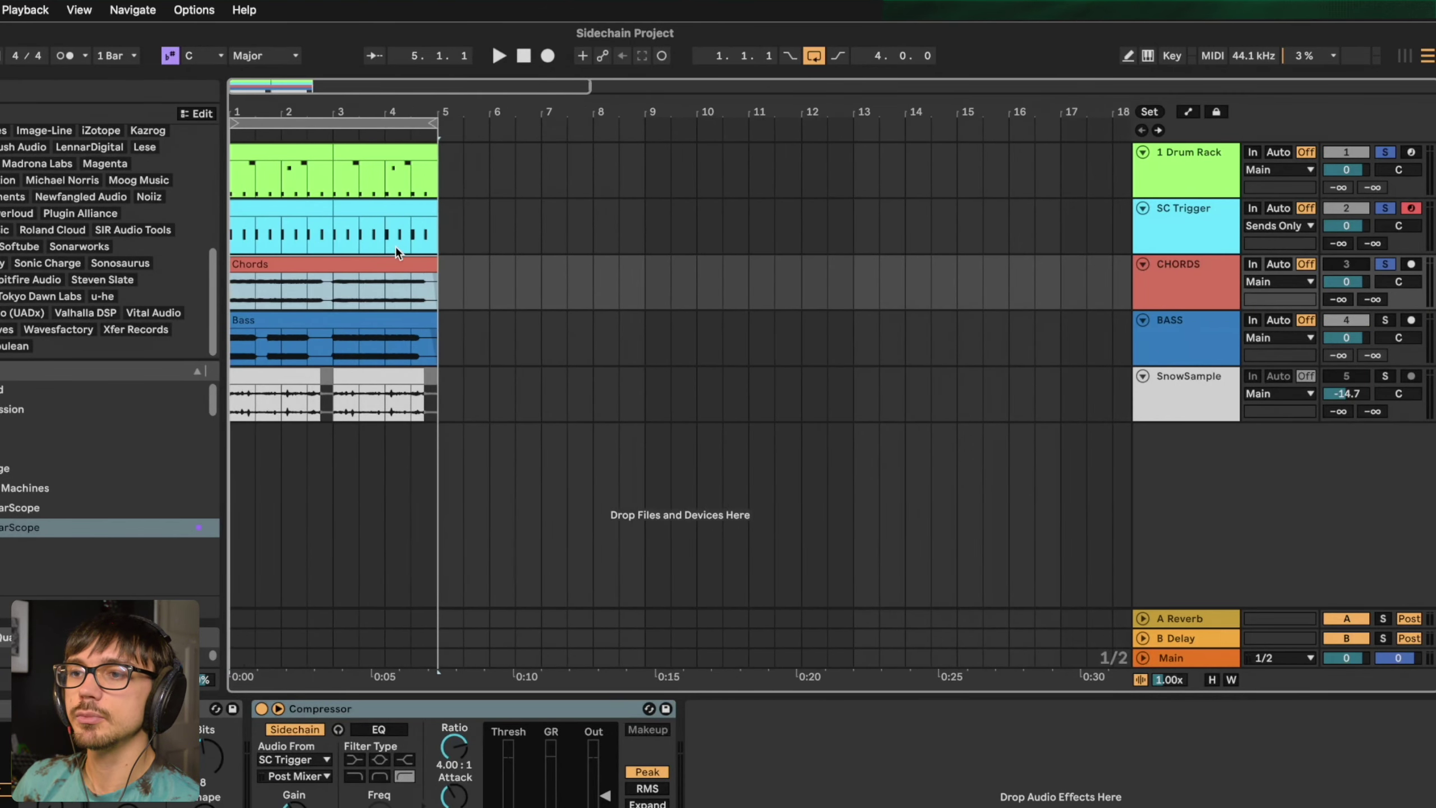
- Duplicate the Chords clips into bars 5 to 9 and play that section without any trigger or drum clips
key("ctrl+d")
left_click_drag(458, 170, 552, 209)
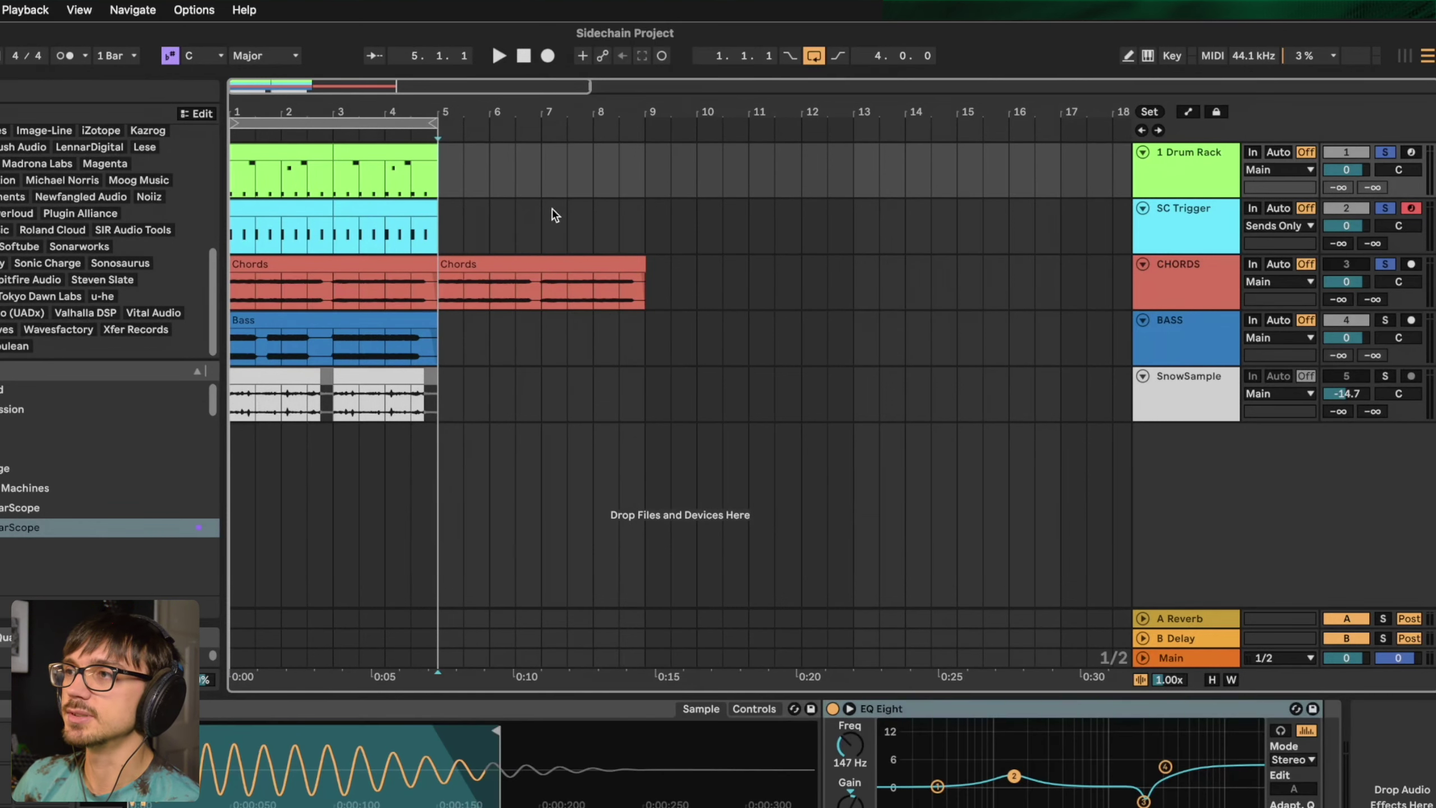
key("space")
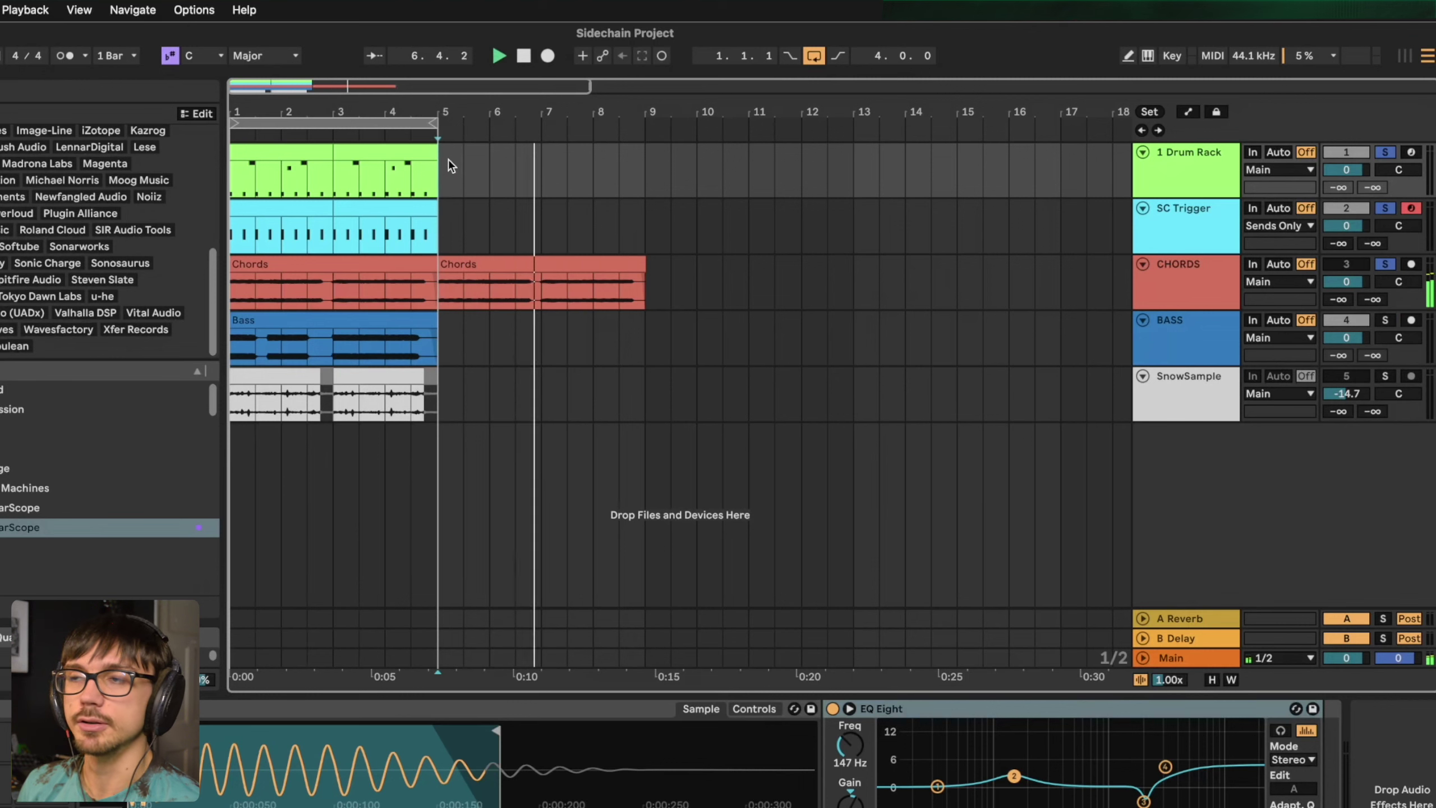
key("space")
- Duplicate the SC Trigger clips into bars 5 to 9 and play the arrangement from bar 3
left_click(295, 215)
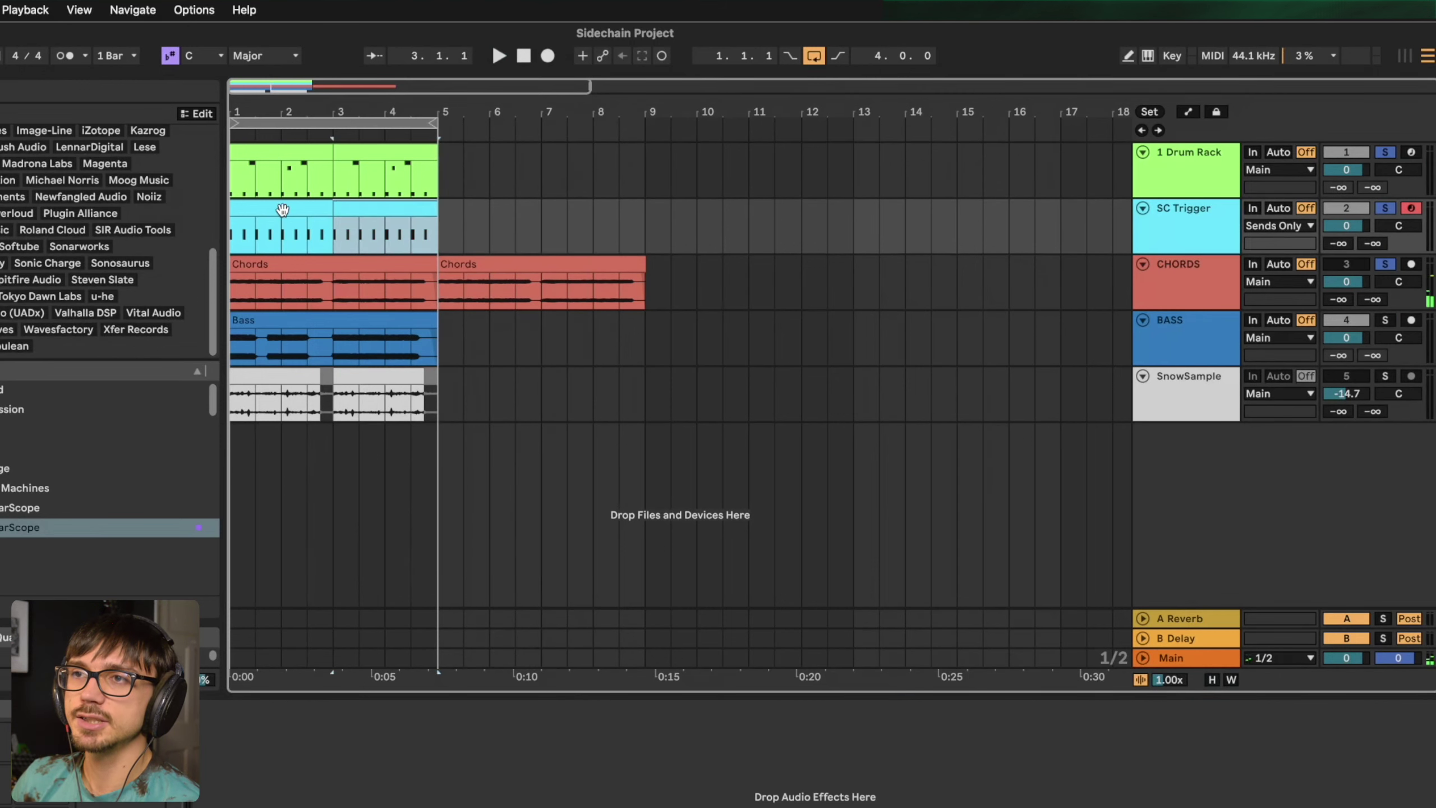
key("super+d")
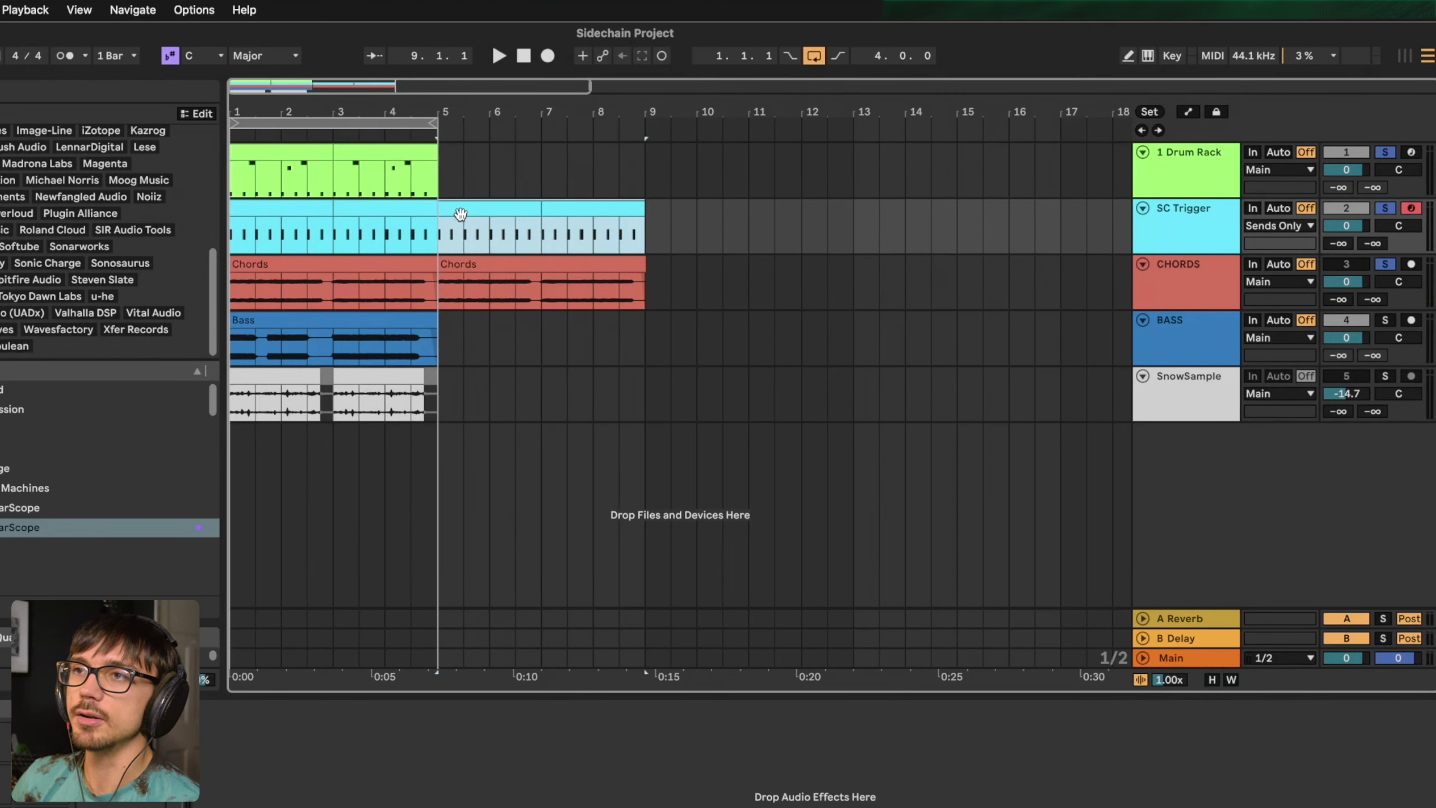
left_click(384, 181)
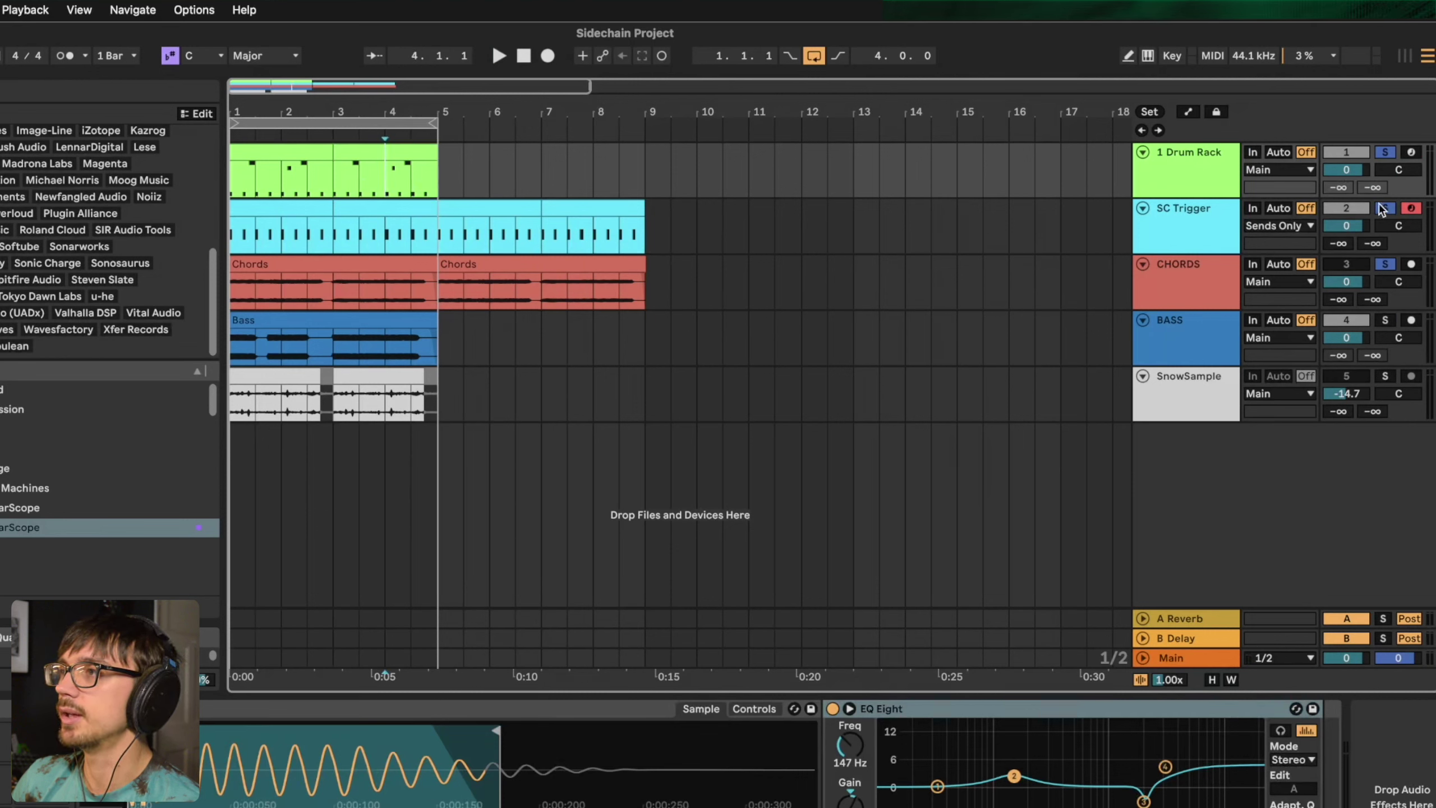
left_click(345, 189)
key("space")
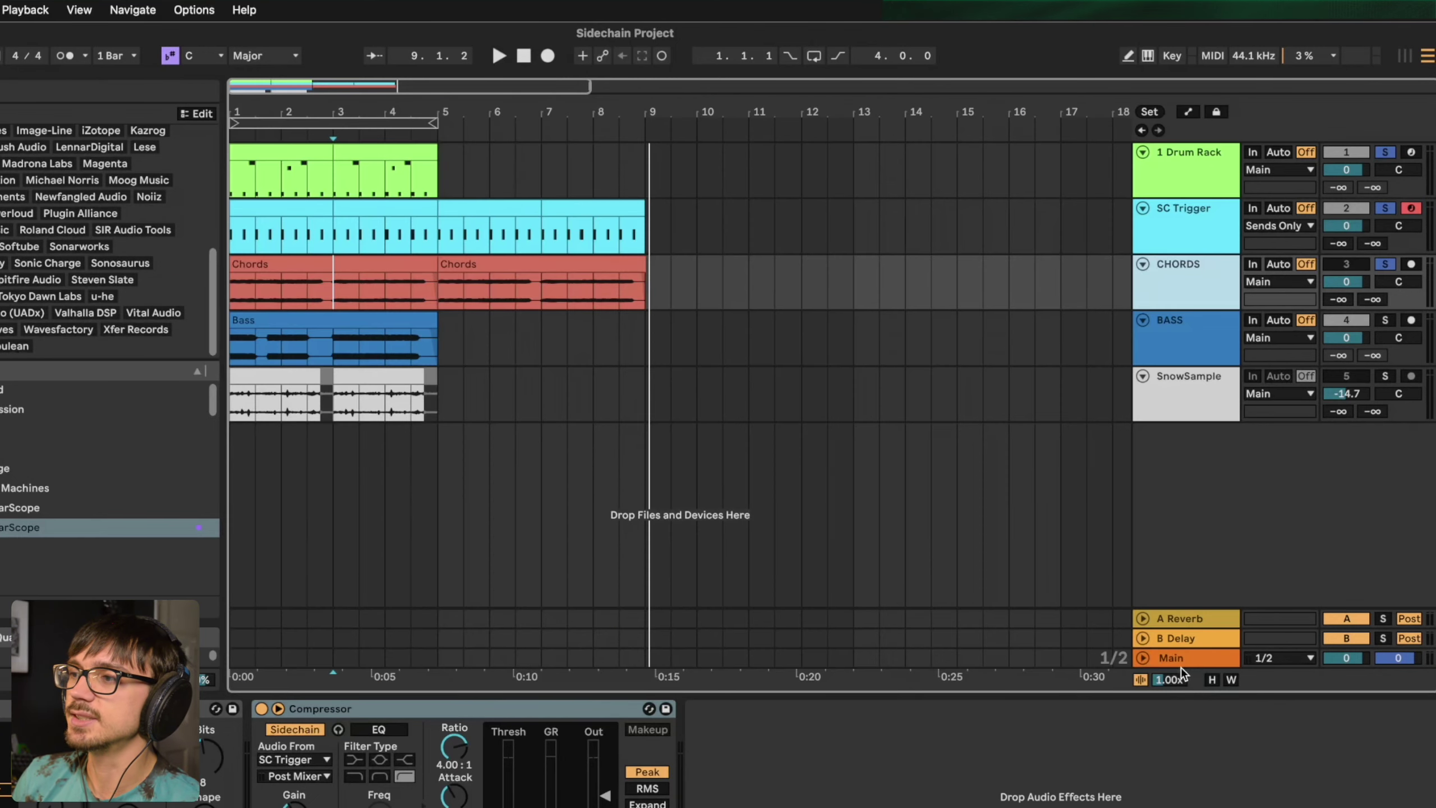
- Reopen occularScope on the Main track and solo 1 Drum Rack, SC Trigger and BASS instead of CHORDS
left_click(1179, 662)
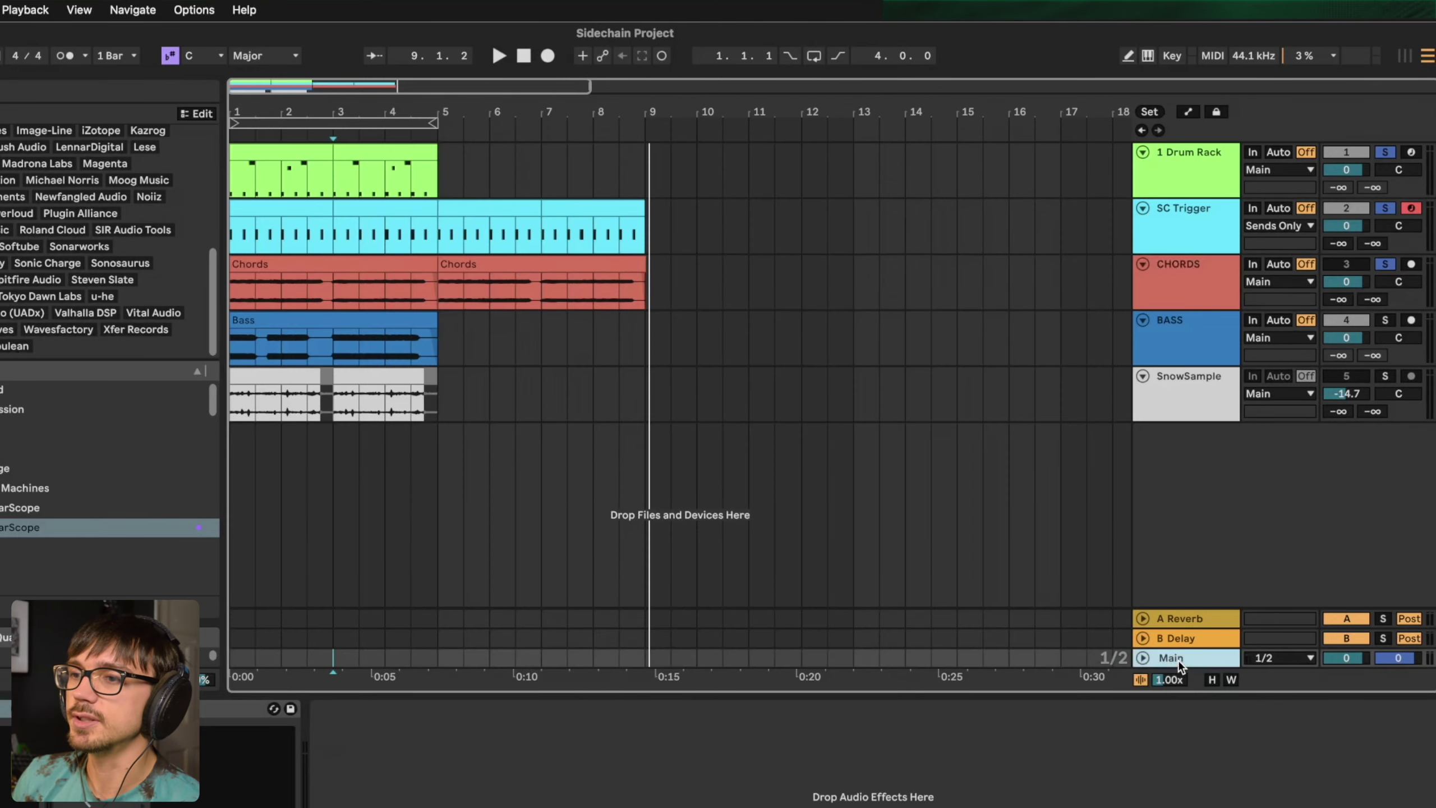
key("Return")
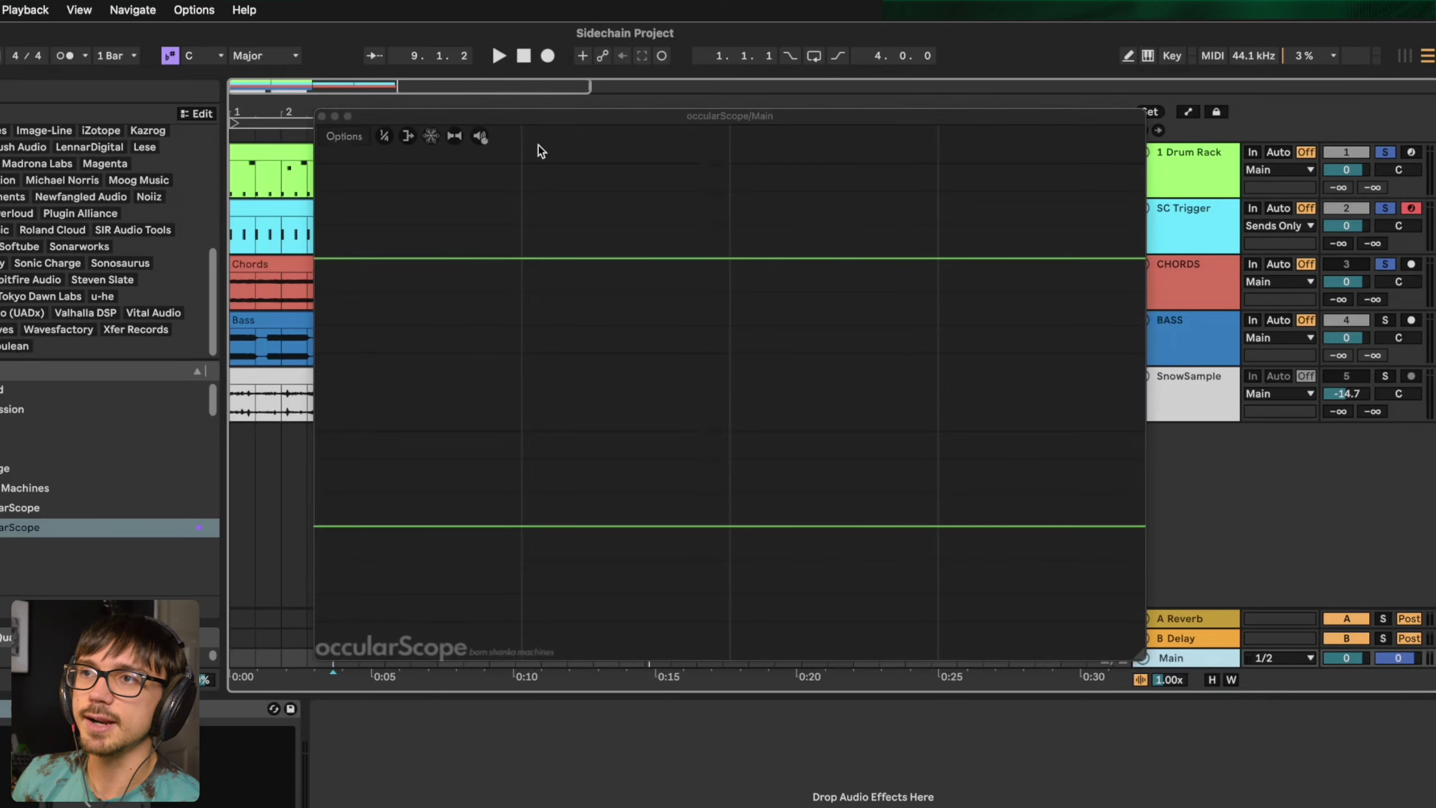
left_click(1385, 208)
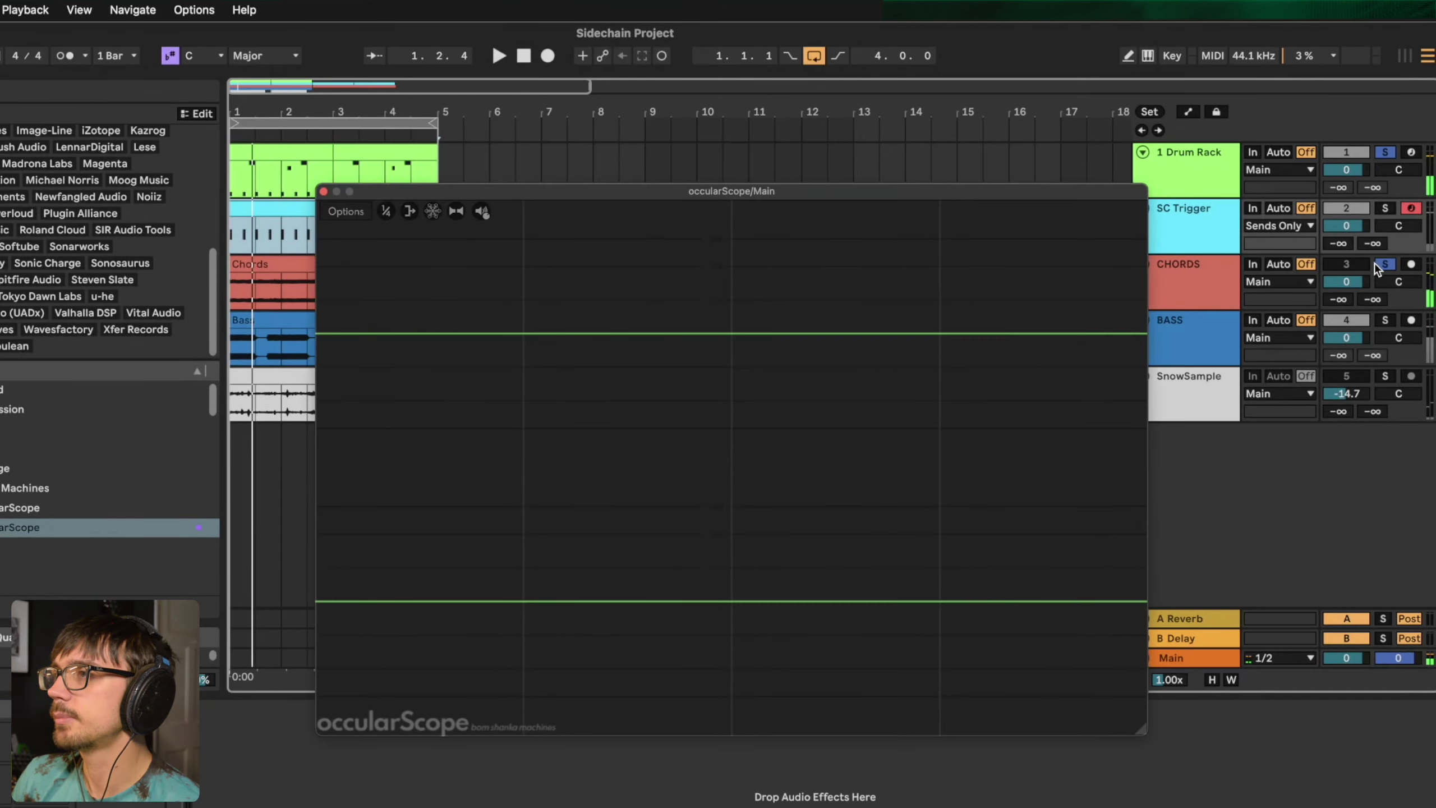
left_click(1386, 209)
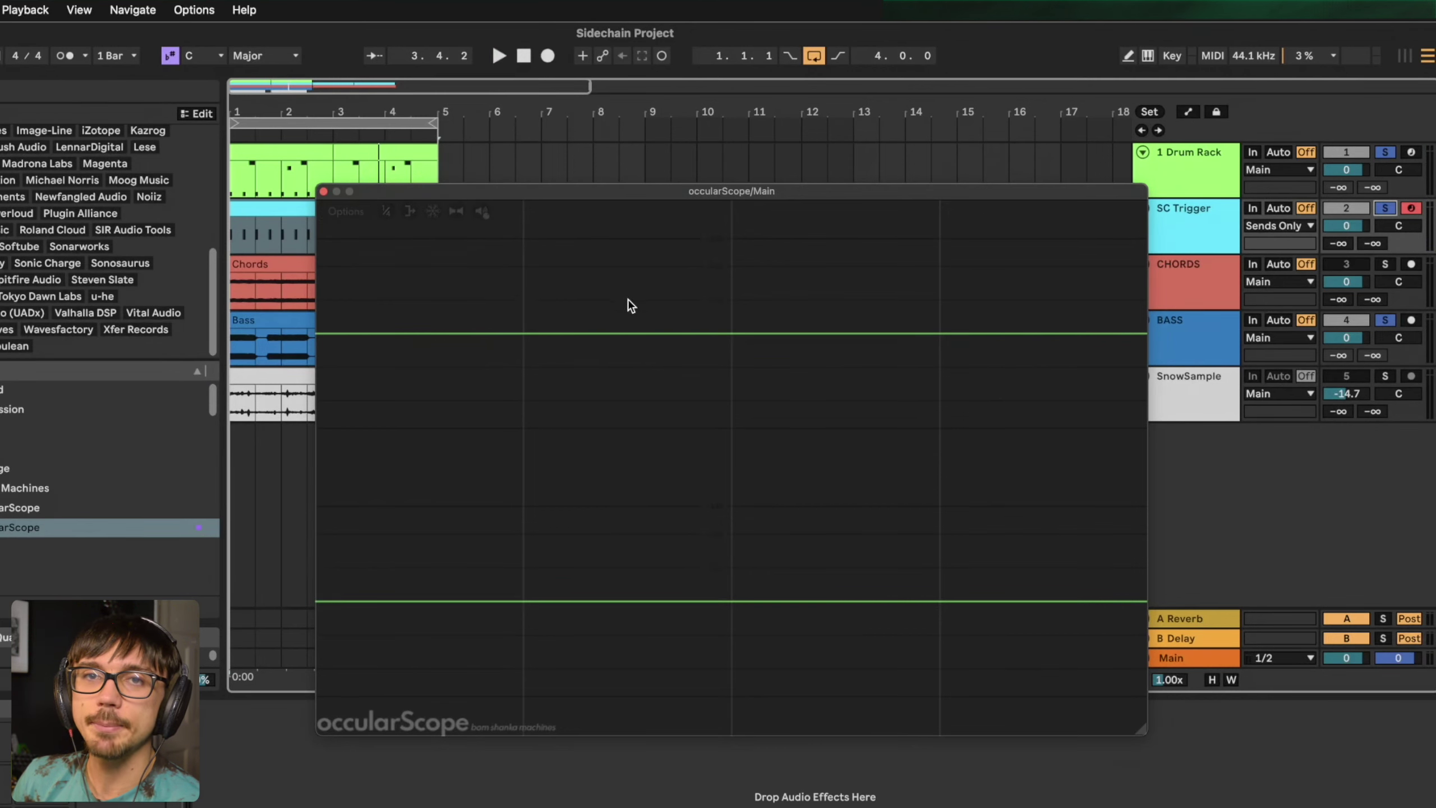
- Try a Release of 164 ms on the BASS Compressor during playback, then set it to 92.1 ms while checking the waveform
left_click(1225, 320)
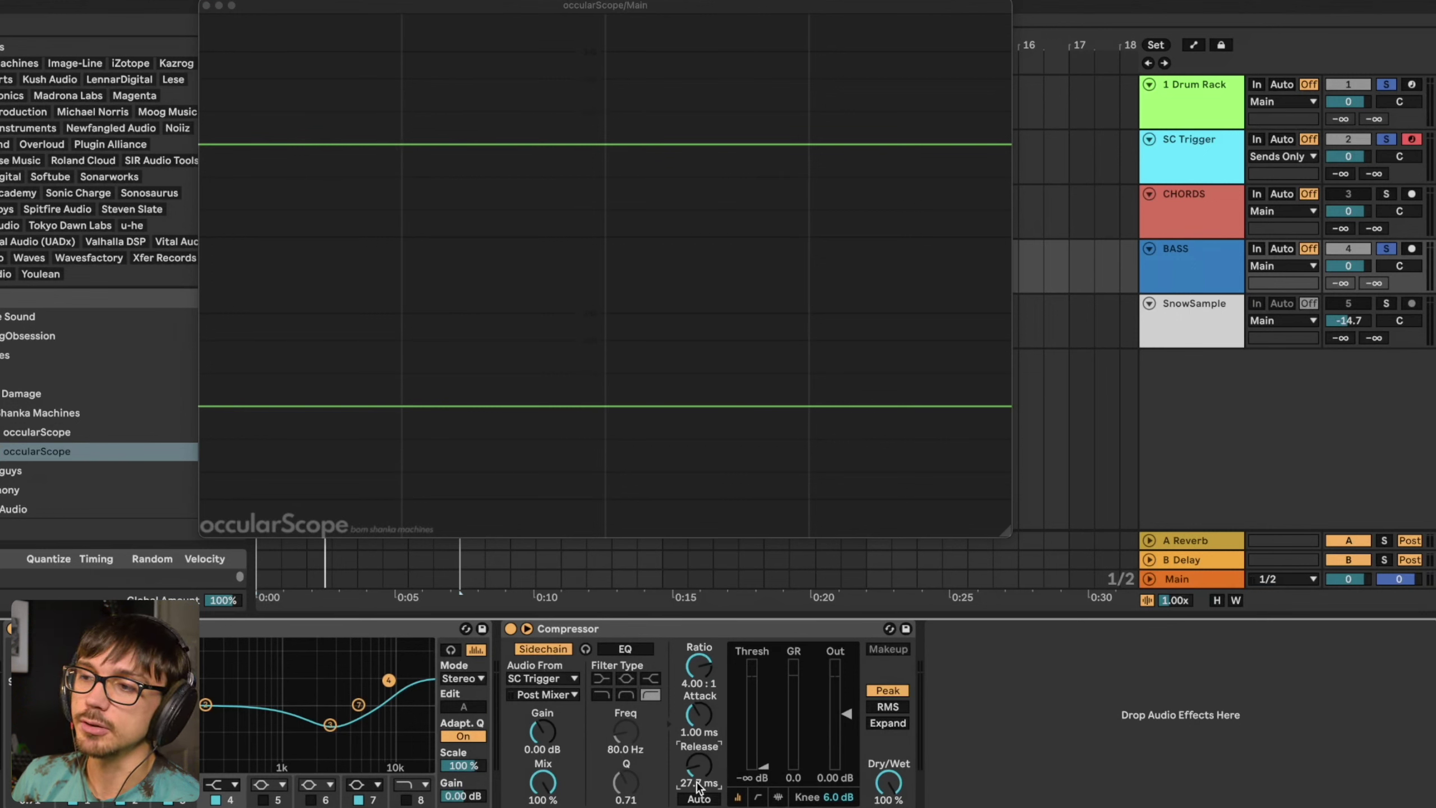
left_click_drag(700, 777, 701, 741)
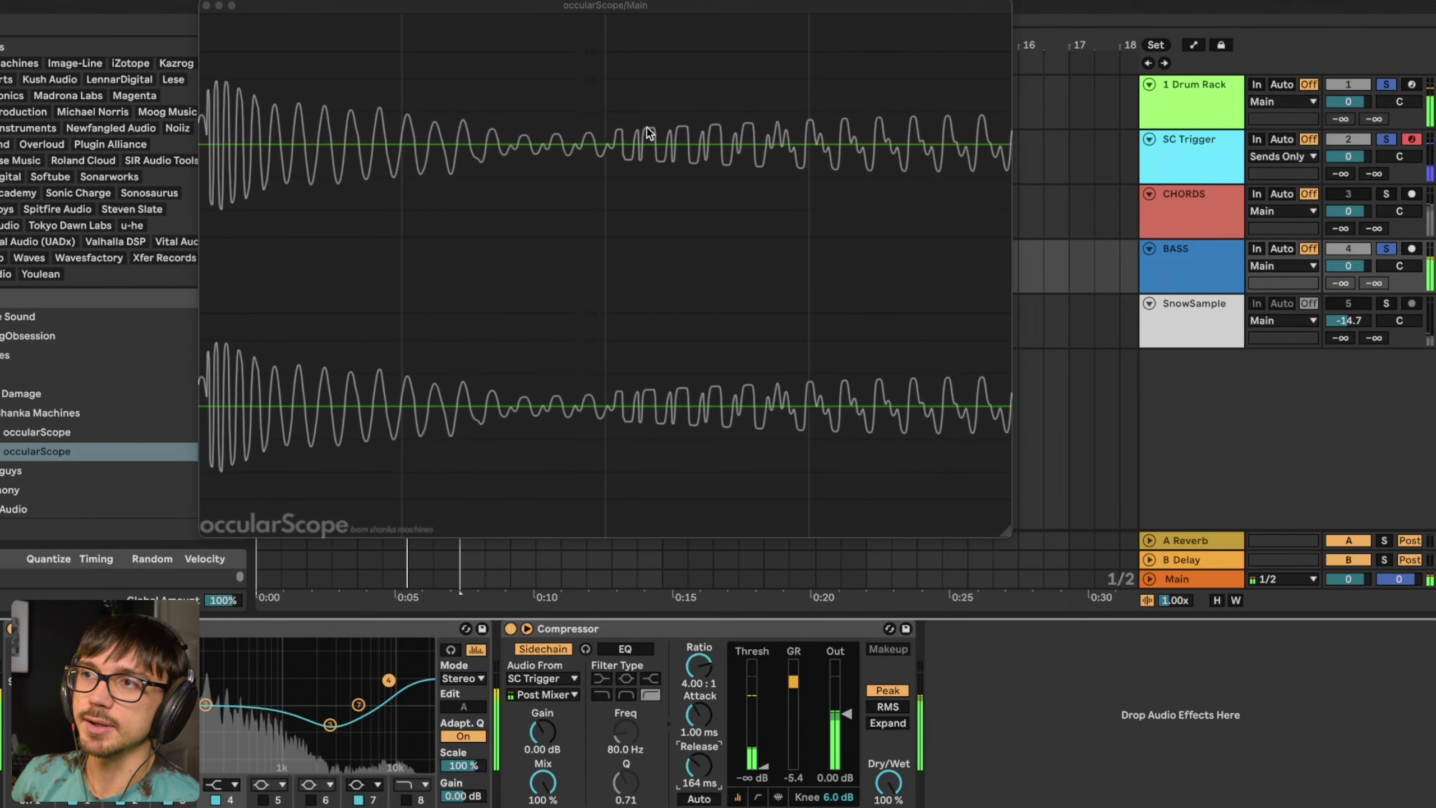
left_click_drag(700, 766, 700, 800)
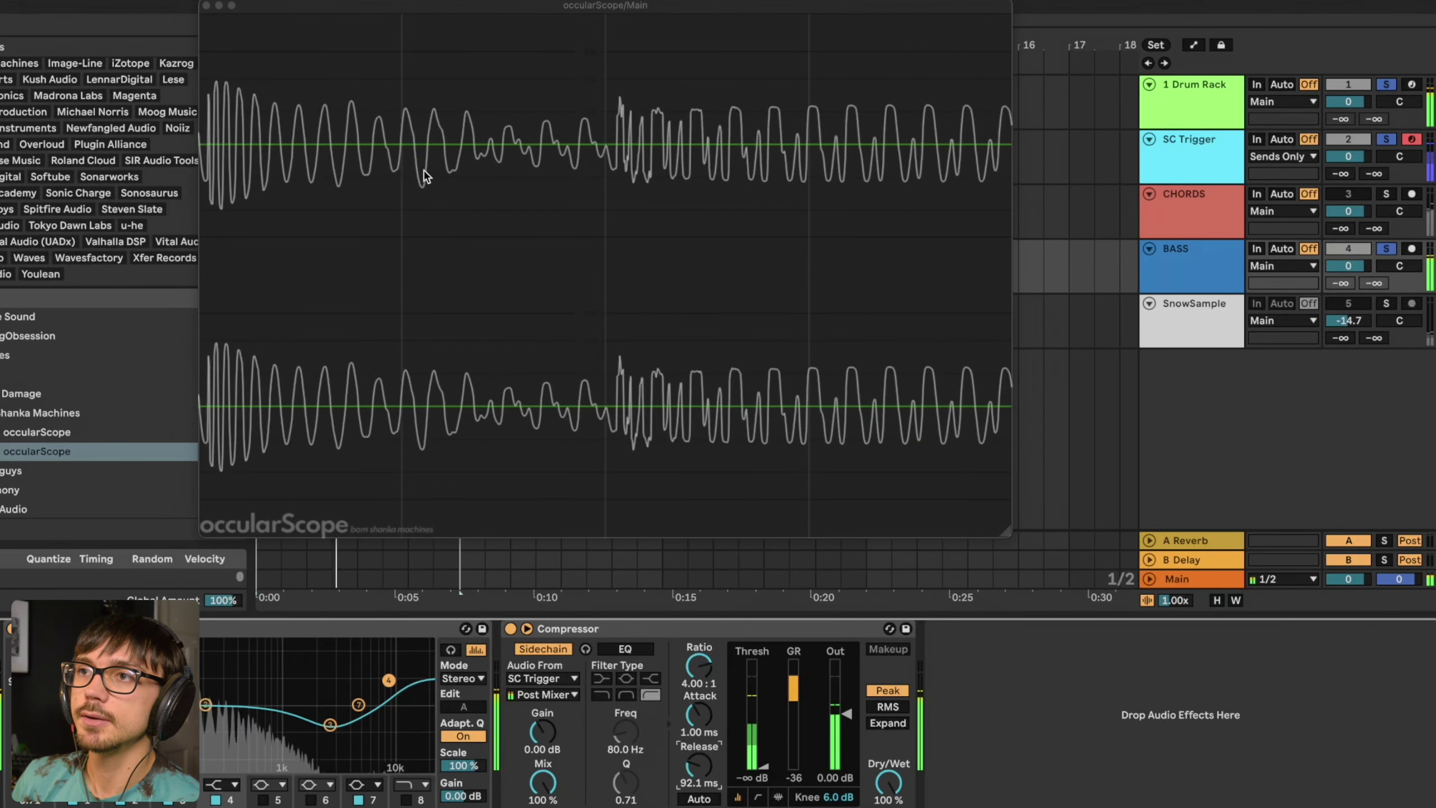
key("space")
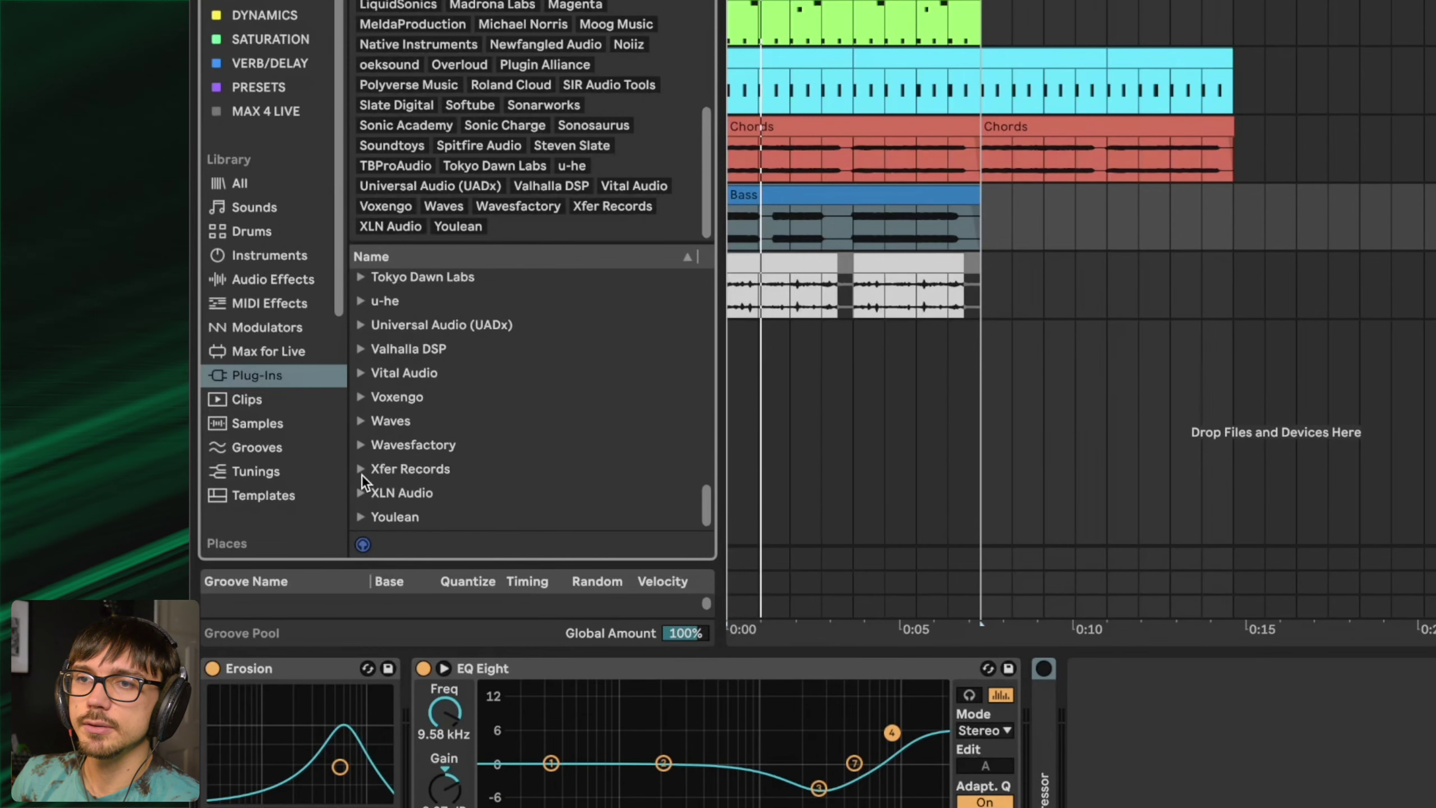
- Add the Xfer Records LFOTool plug-in to the BASS track's device chain after EQ Eight
left_click(360, 469)
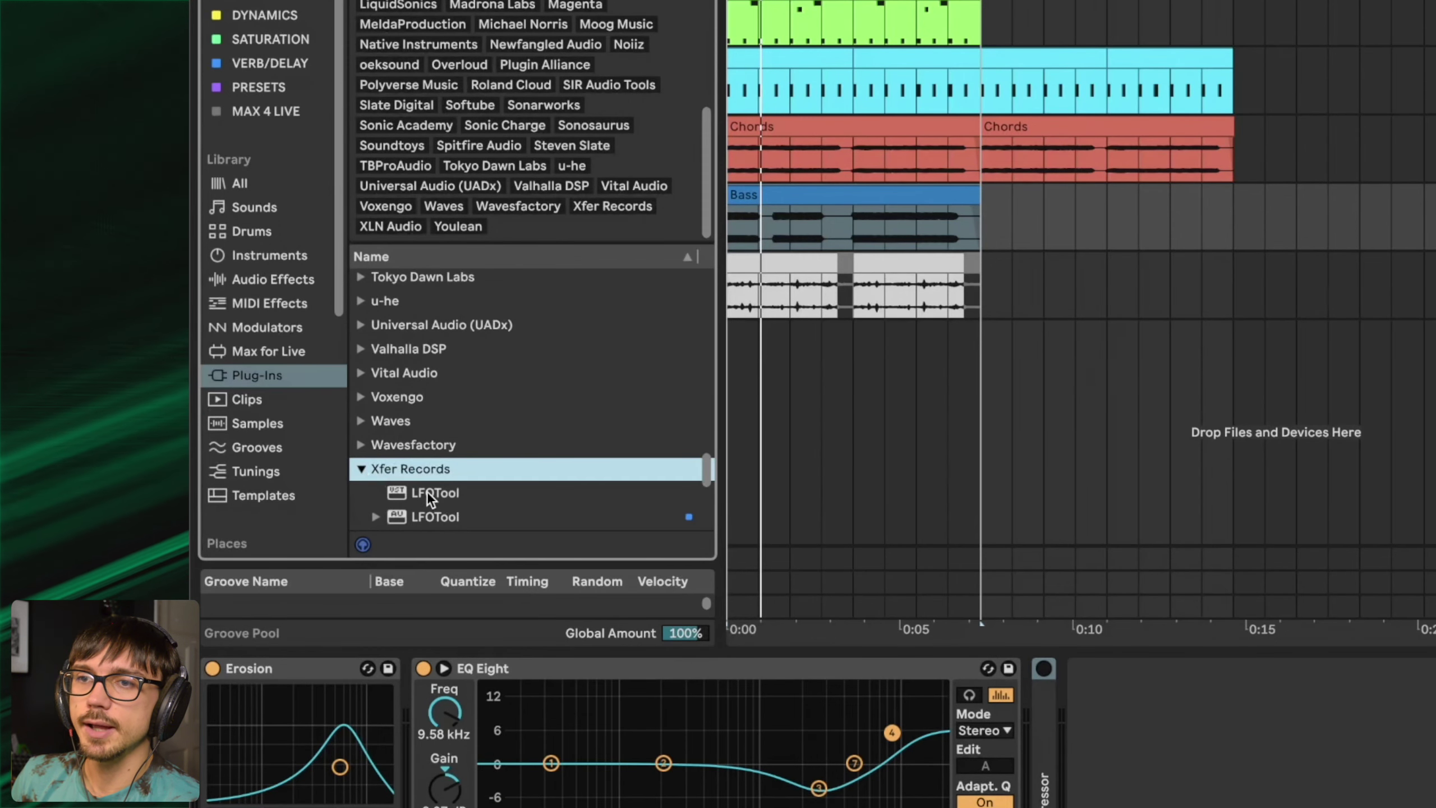
scroll(441, 495, "down", 3)
left_click(440, 450)
left_click_drag(904, 674, 1050, 736)
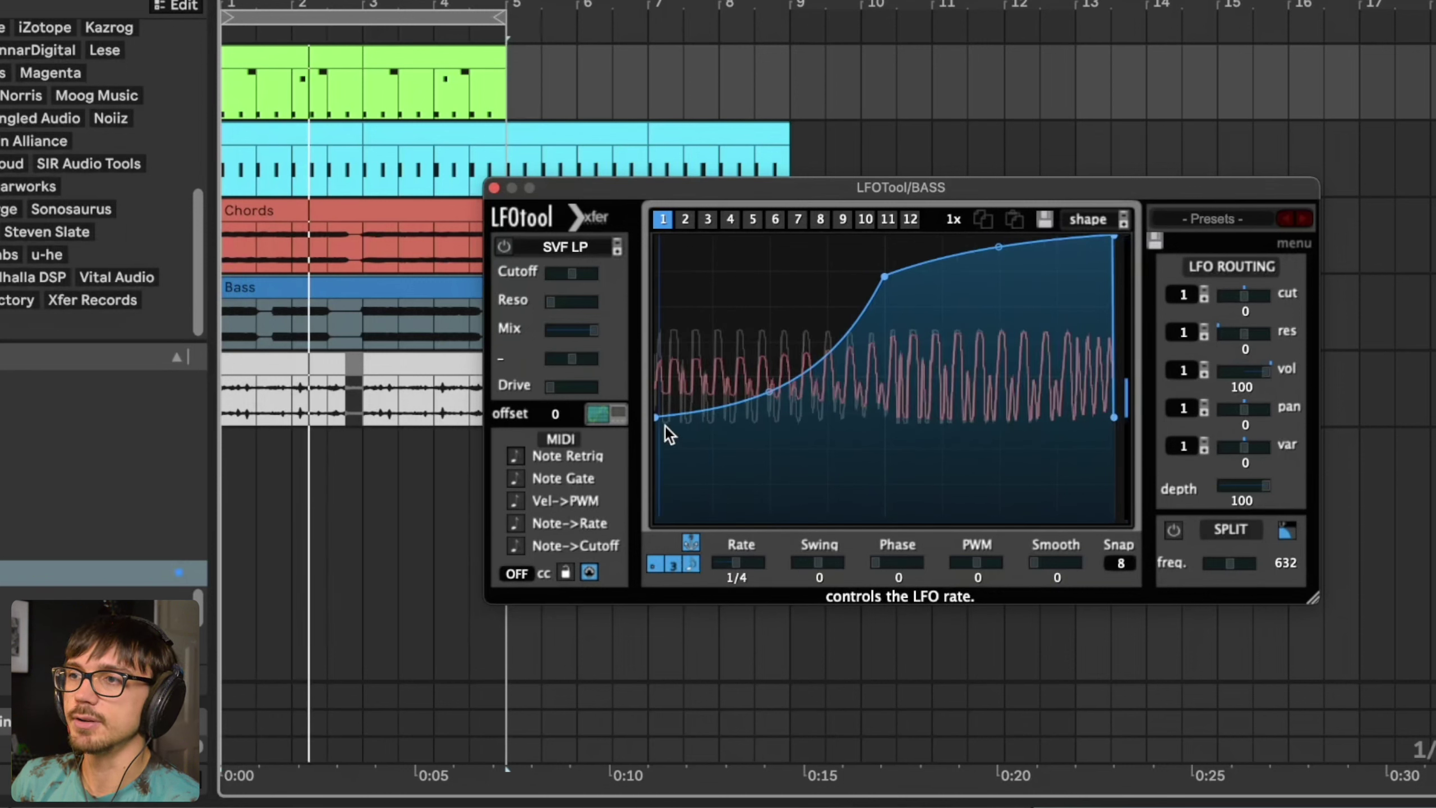
- Reshape LFOTool's volume curve to start at zero, stay low and rise steeply to full level near the middle
left_click_drag(658, 424, 656, 543)
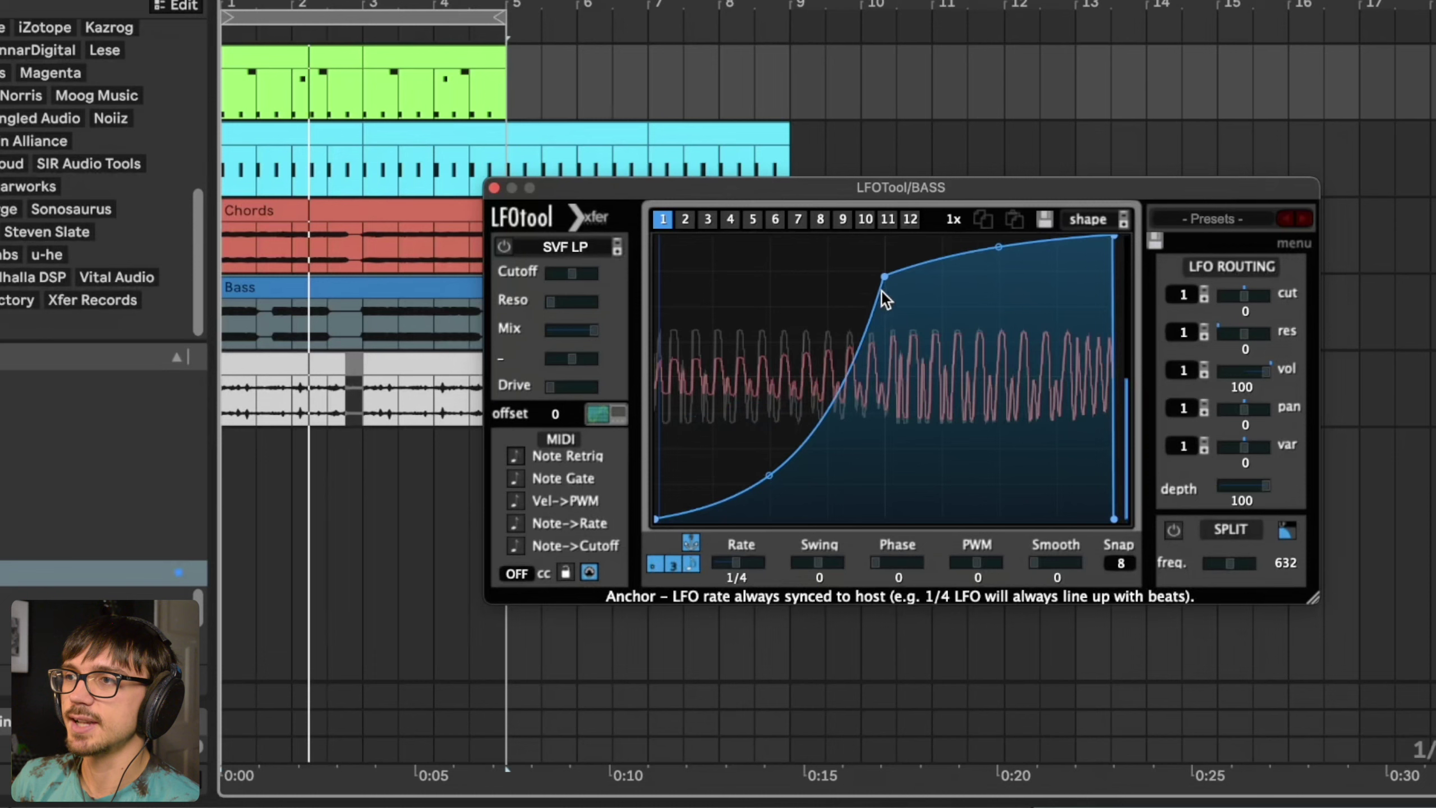
left_click_drag(884, 283, 870, 202)
left_click_drag(758, 478, 778, 528)
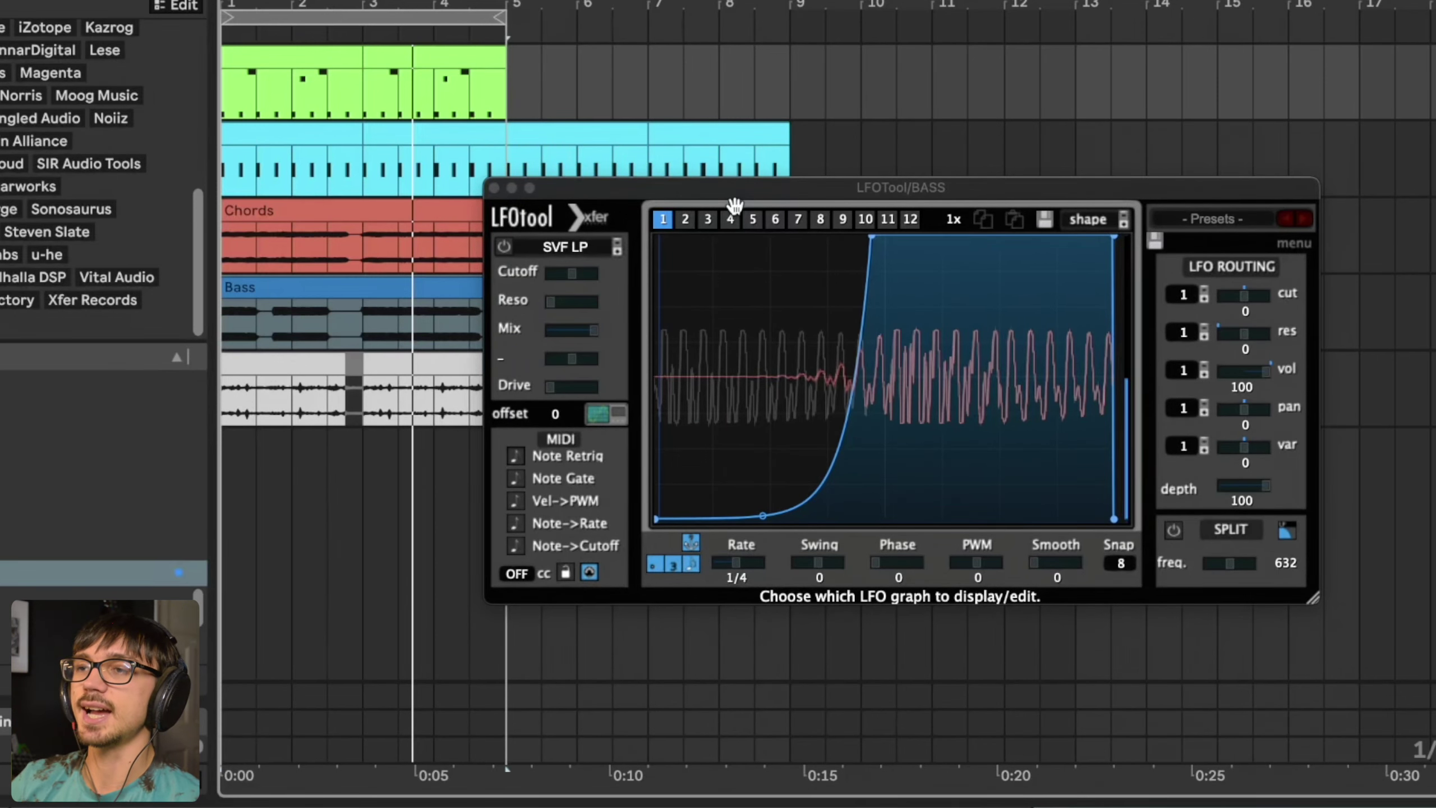
- Duplicate the Bass clip into bars 5 to 9, move the LFOTool window off the arrangement, and play the loop
left_click_drag(732, 200, 775, 430)
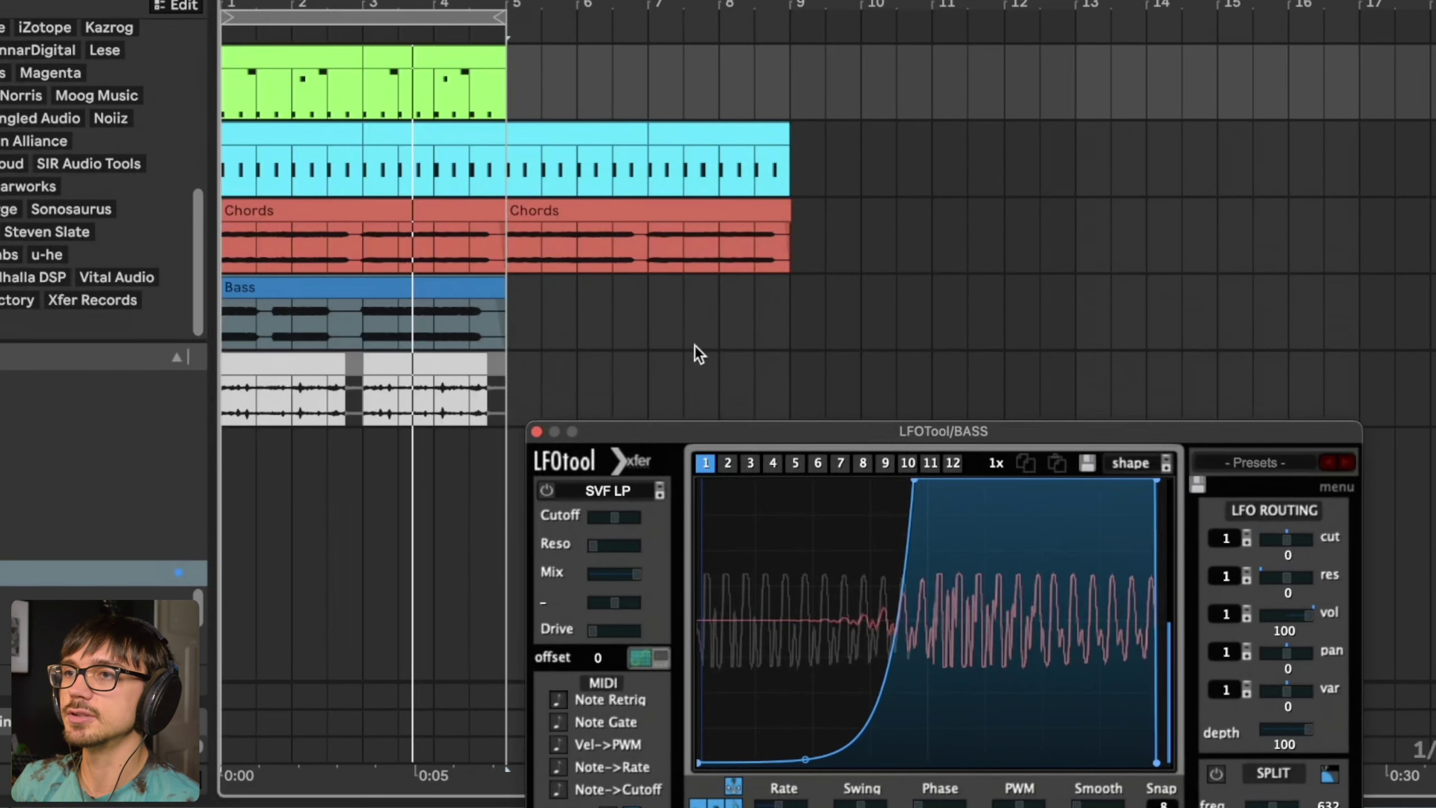
left_click(536, 326)
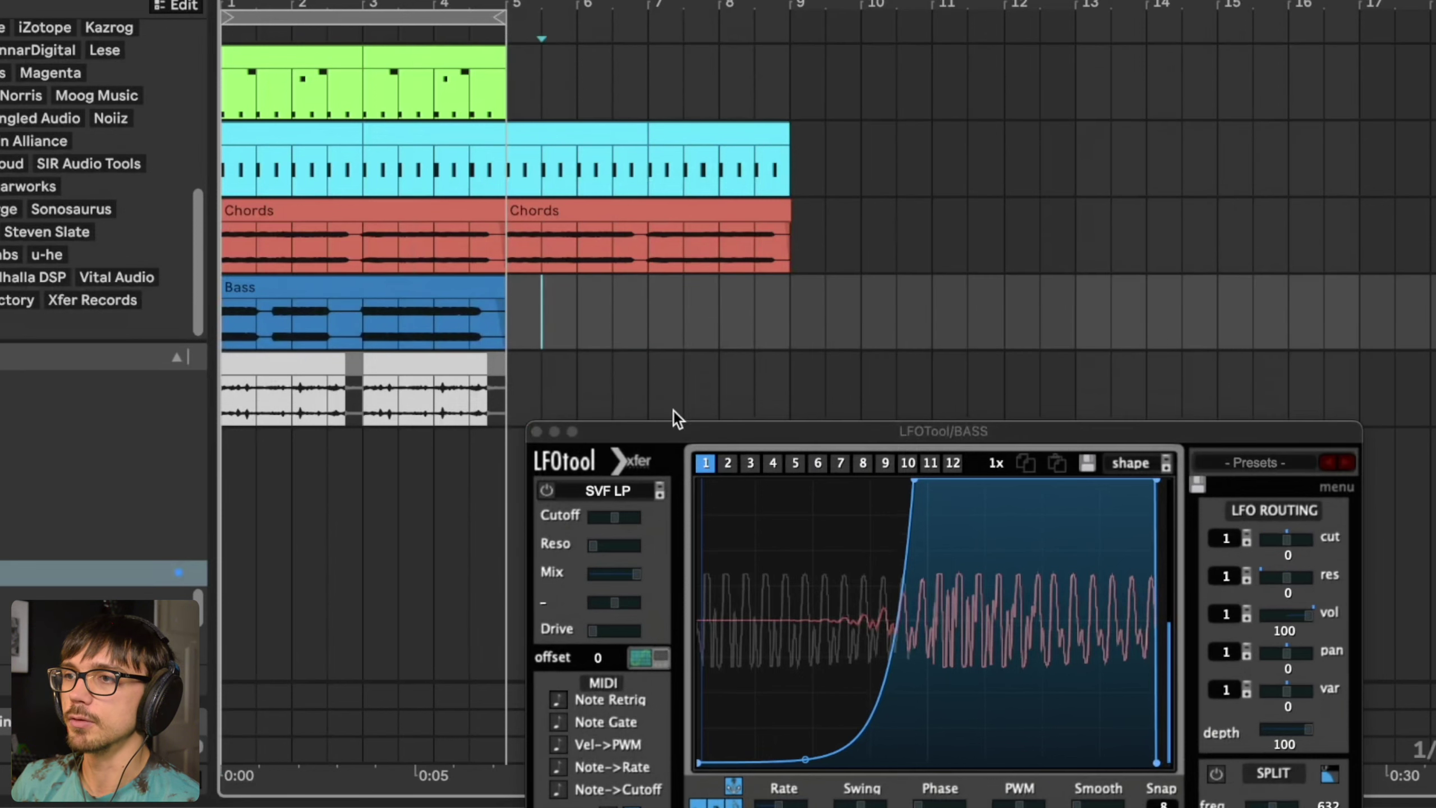
key("super+d")
left_click_drag(705, 432, 731, 401)
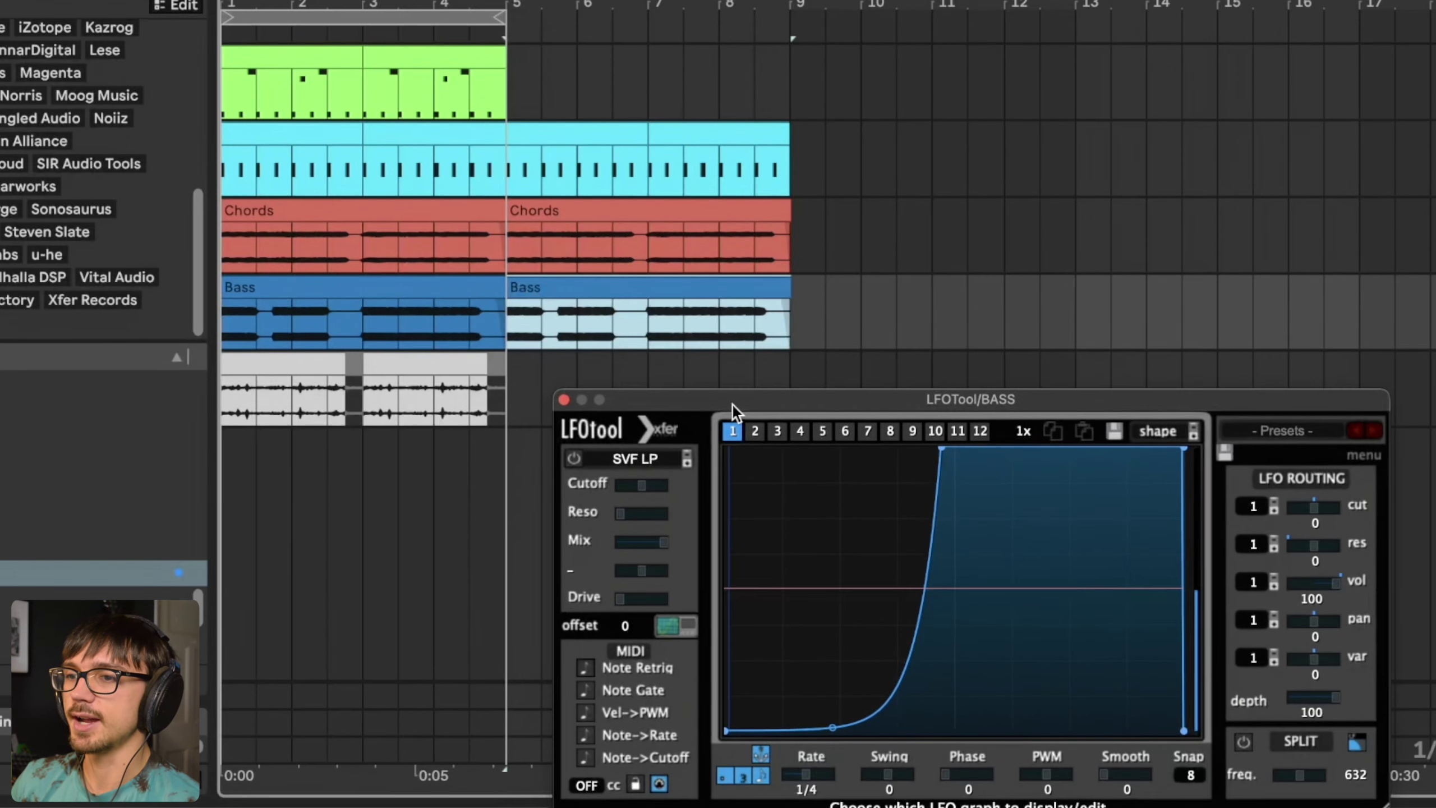
key("space")
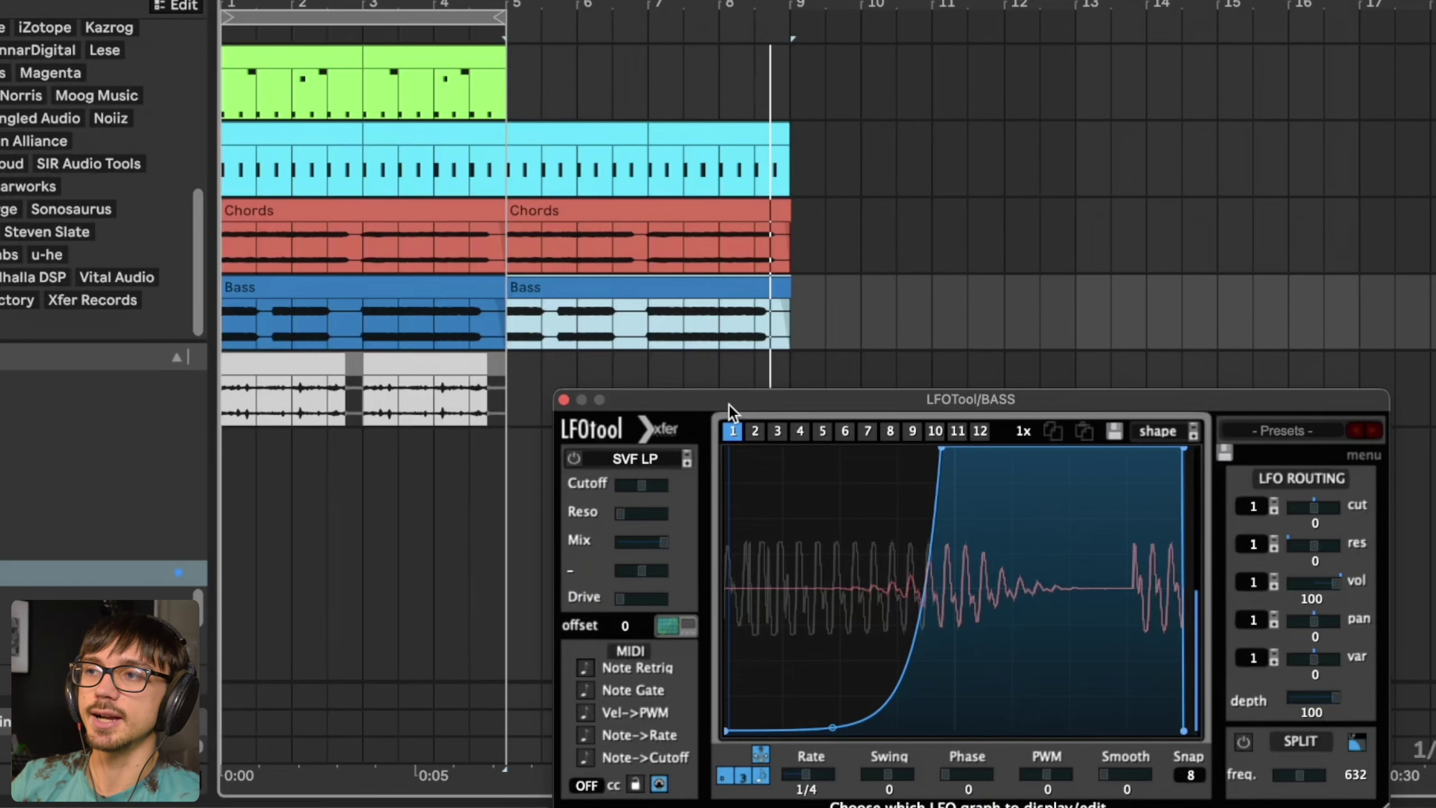
left_click_drag(729, 404, 692, 170)
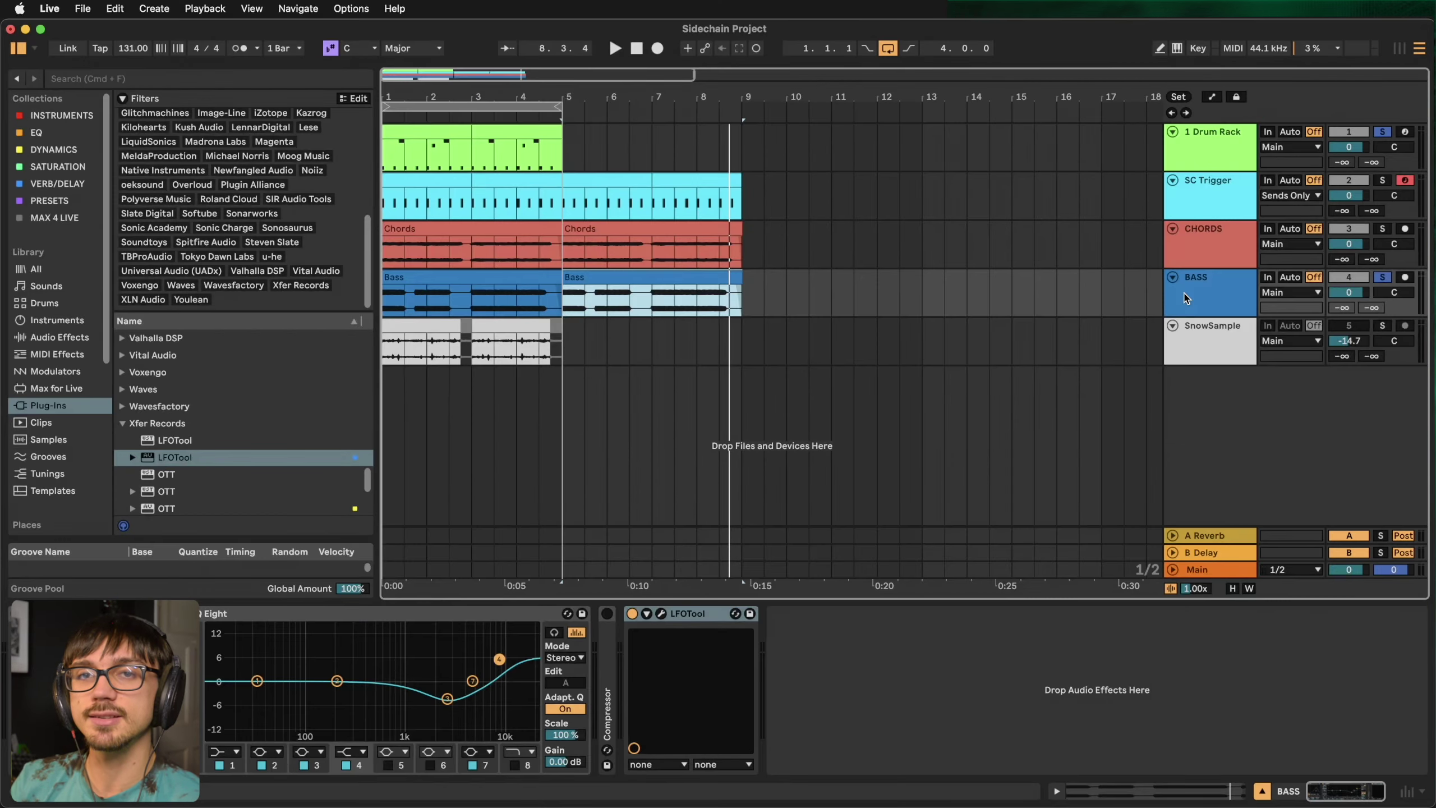
- Group the PunchKick Simpler in the 1 Drum Rack track into an Instrument Rack and show its chain list
left_click(1216, 126)
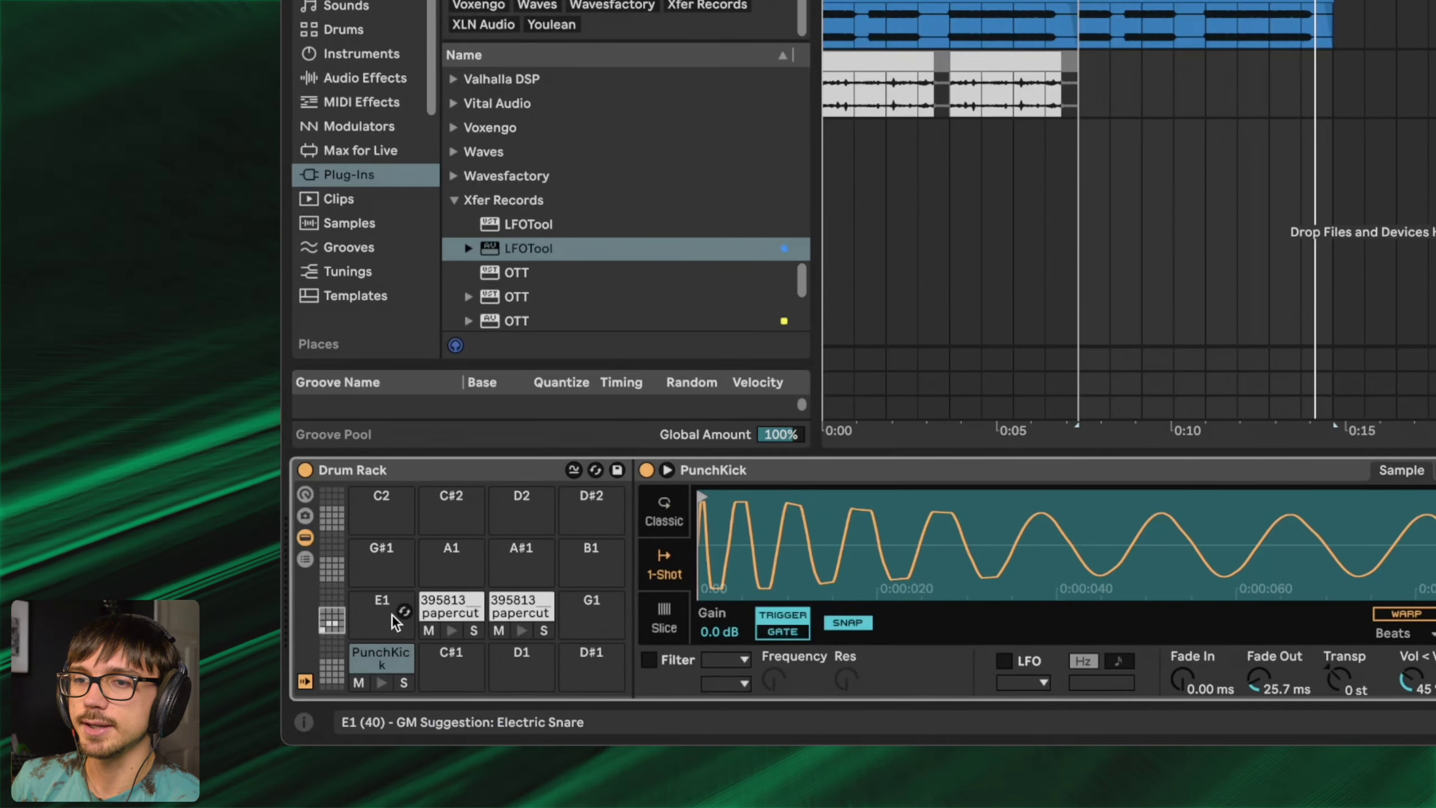
left_click(771, 471)
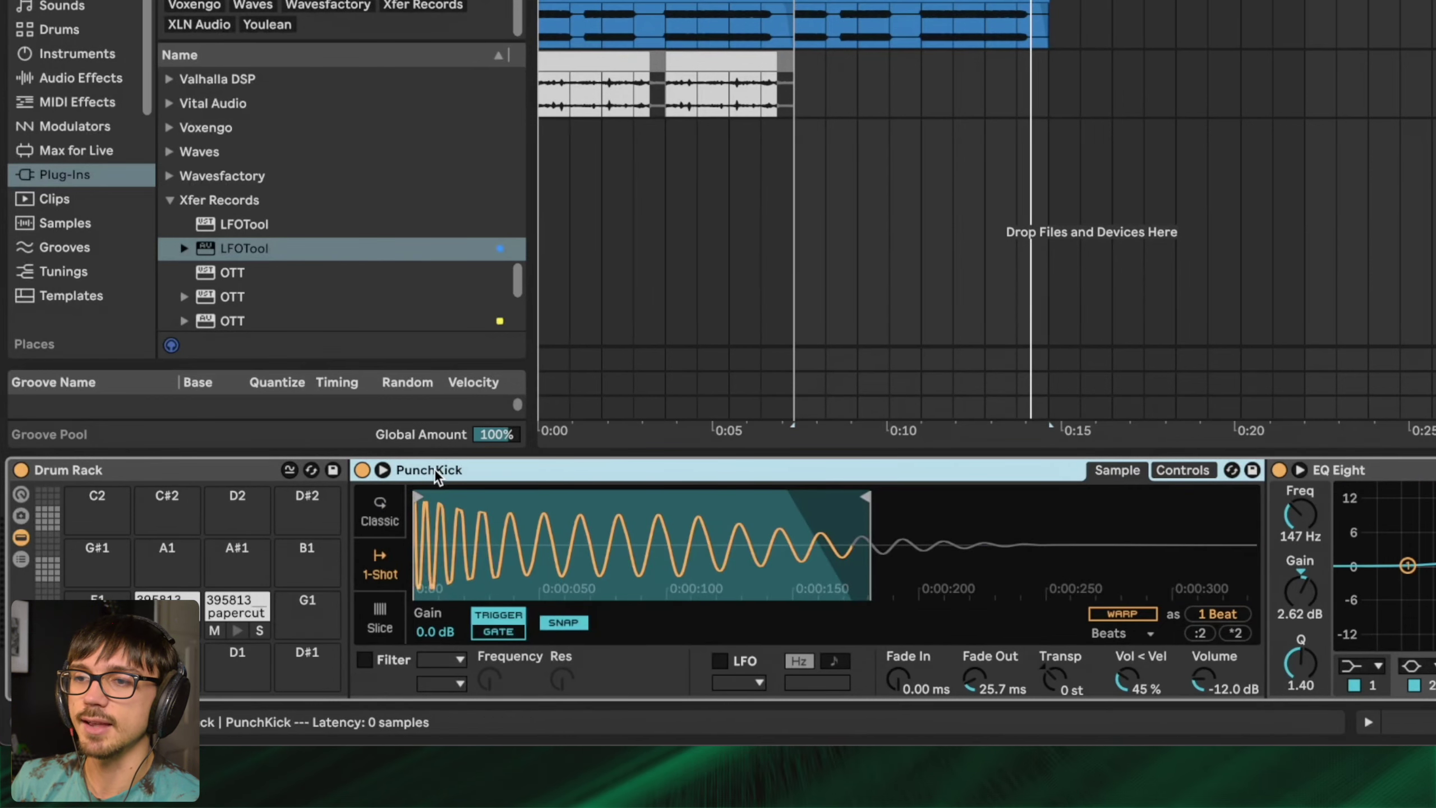
right_click(434, 469)
left_click(509, 292)
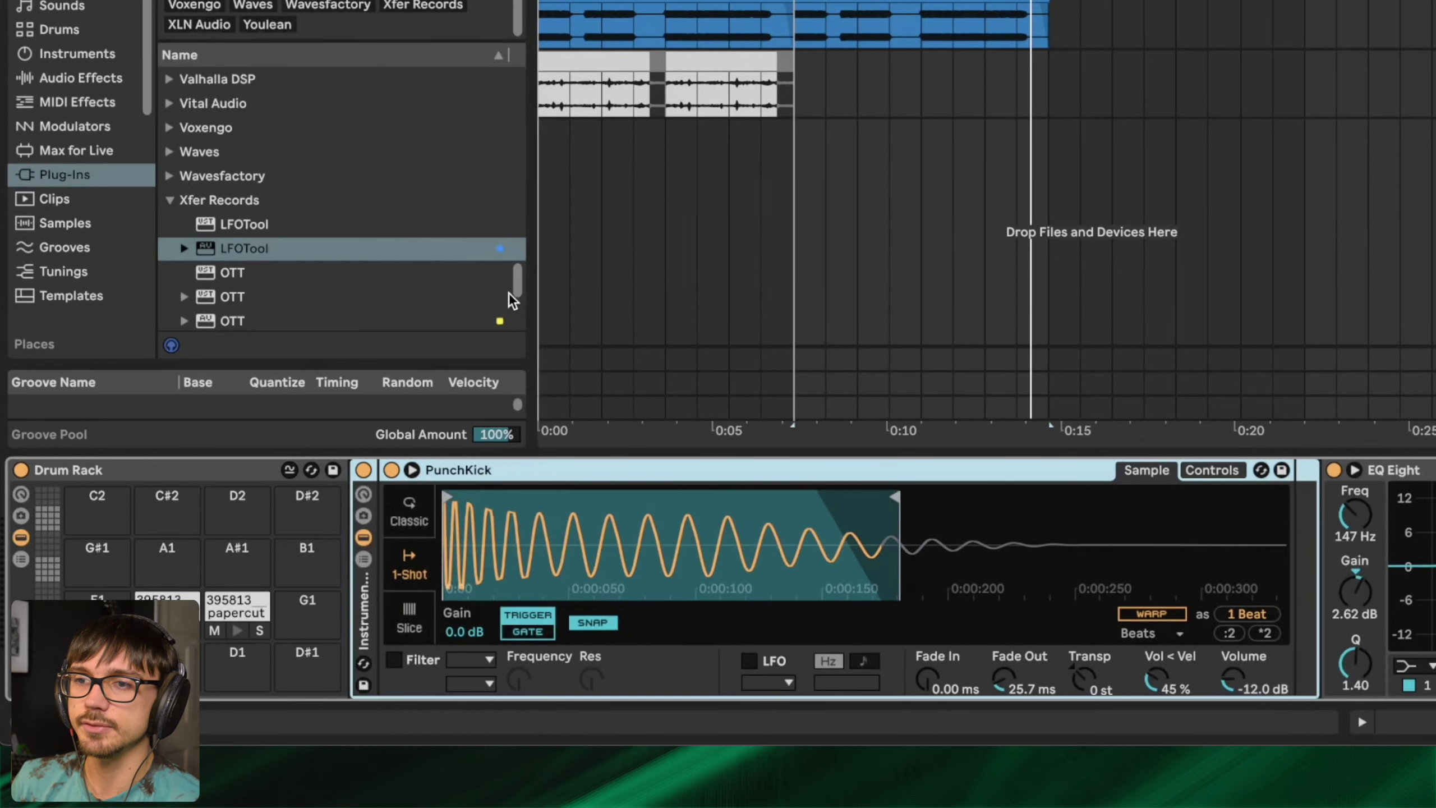
left_click(364, 560)
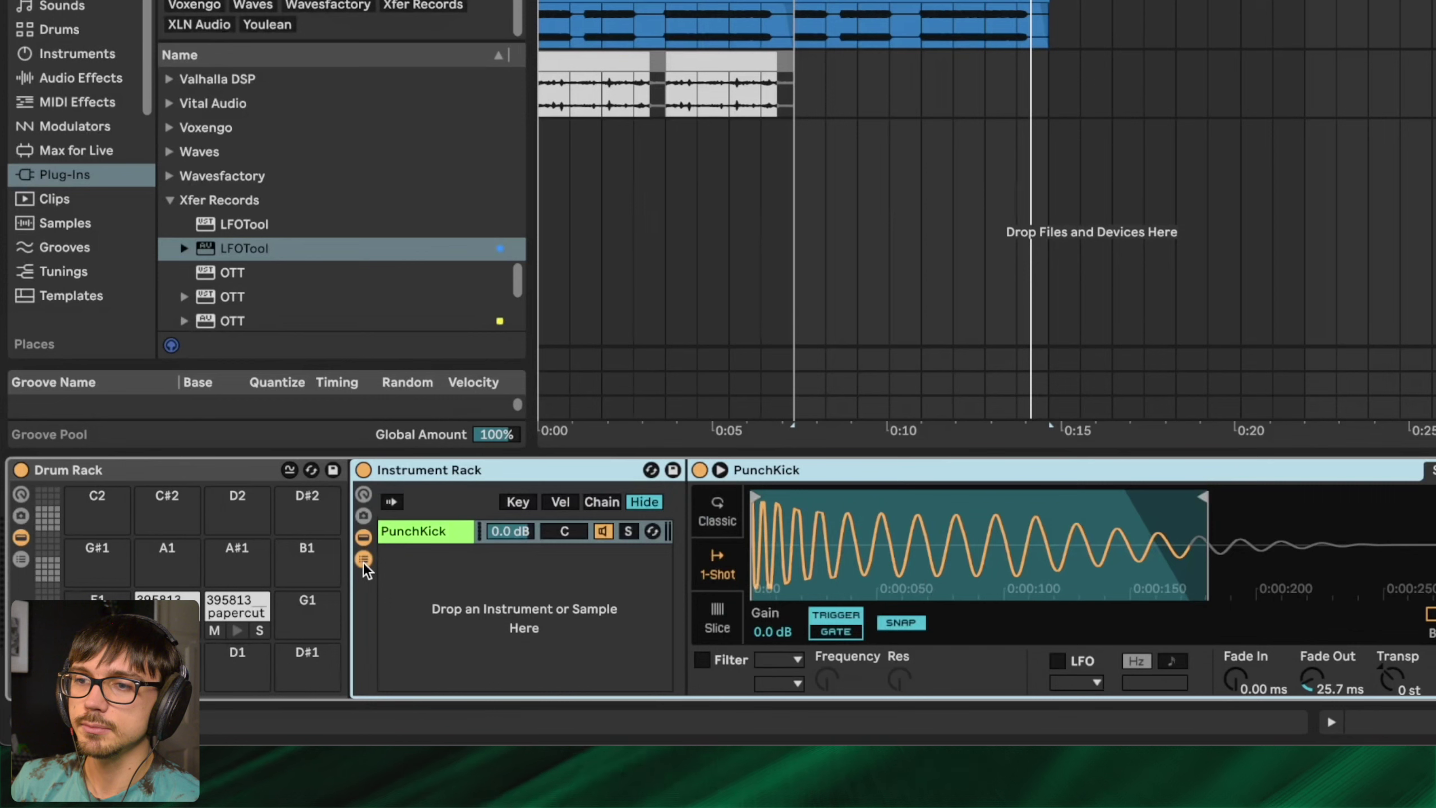
- Create a second chain in the kick's Instrument Rack and load an External Instrument into it
right_click(454, 589)
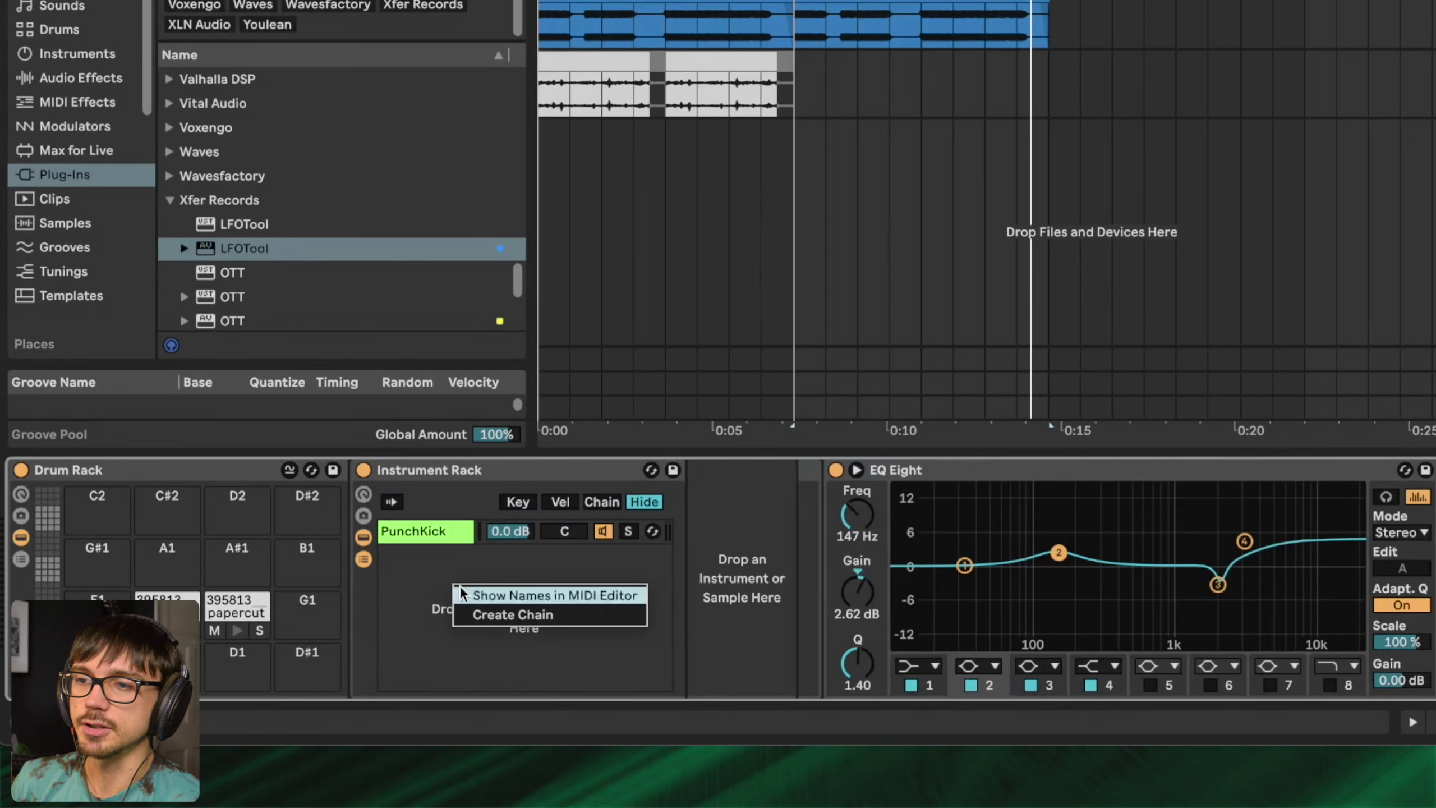
left_click(488, 615)
left_click(88, 55)
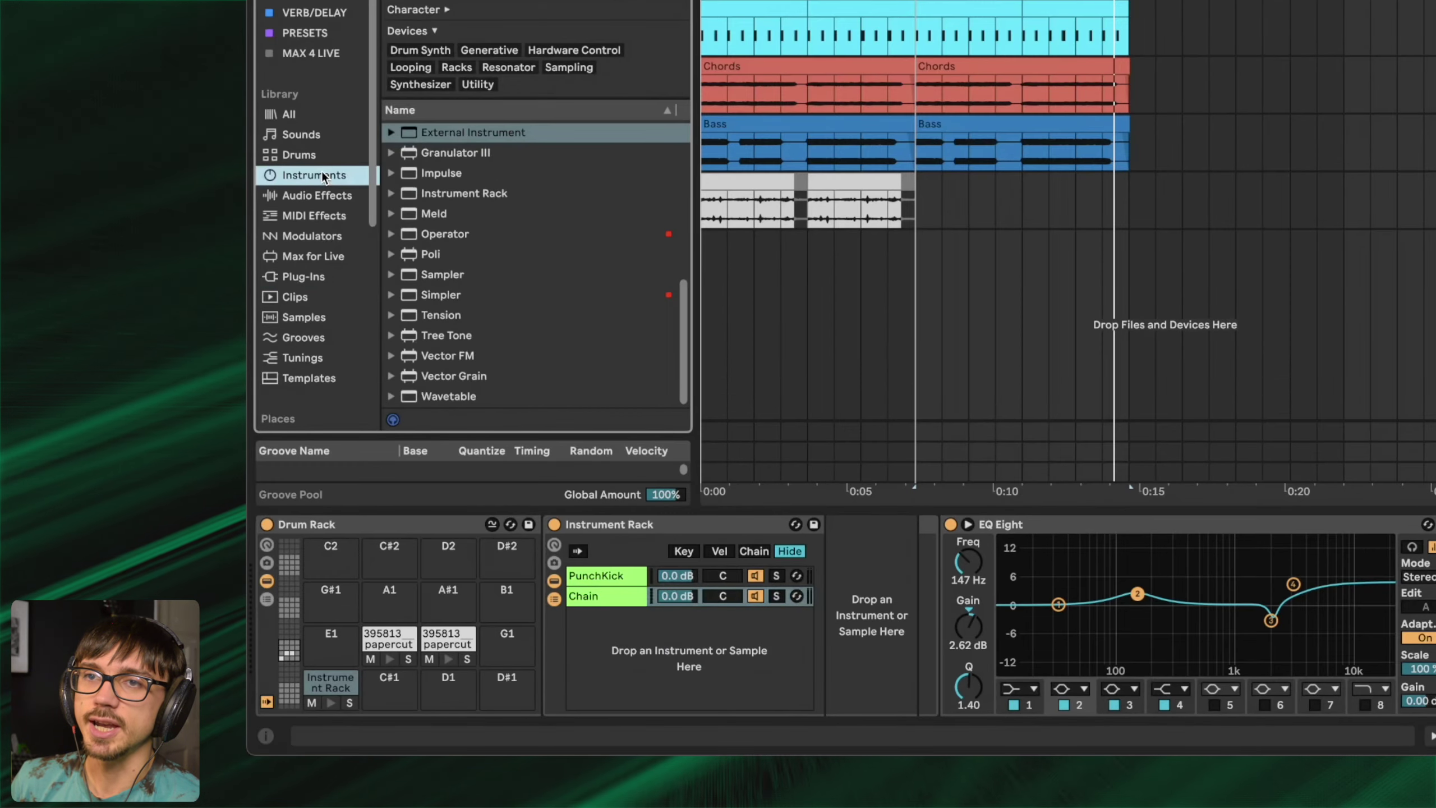
scroll(477, 210, "up", 4)
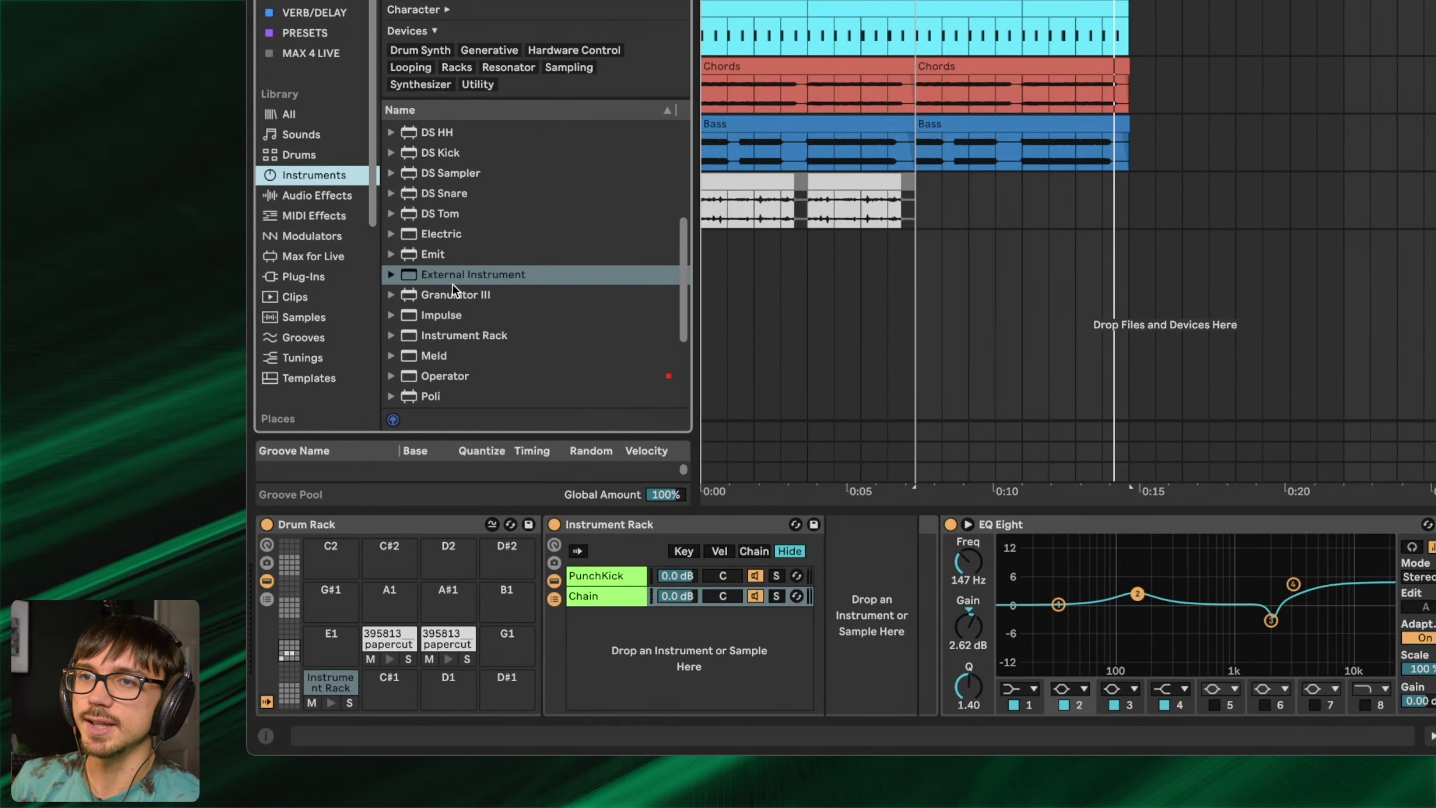
left_click_drag(446, 278, 603, 602)
- Route the External Instrument's MIDI output to the BASS track with 1-LFOTool as the destination
left_click(869, 559)
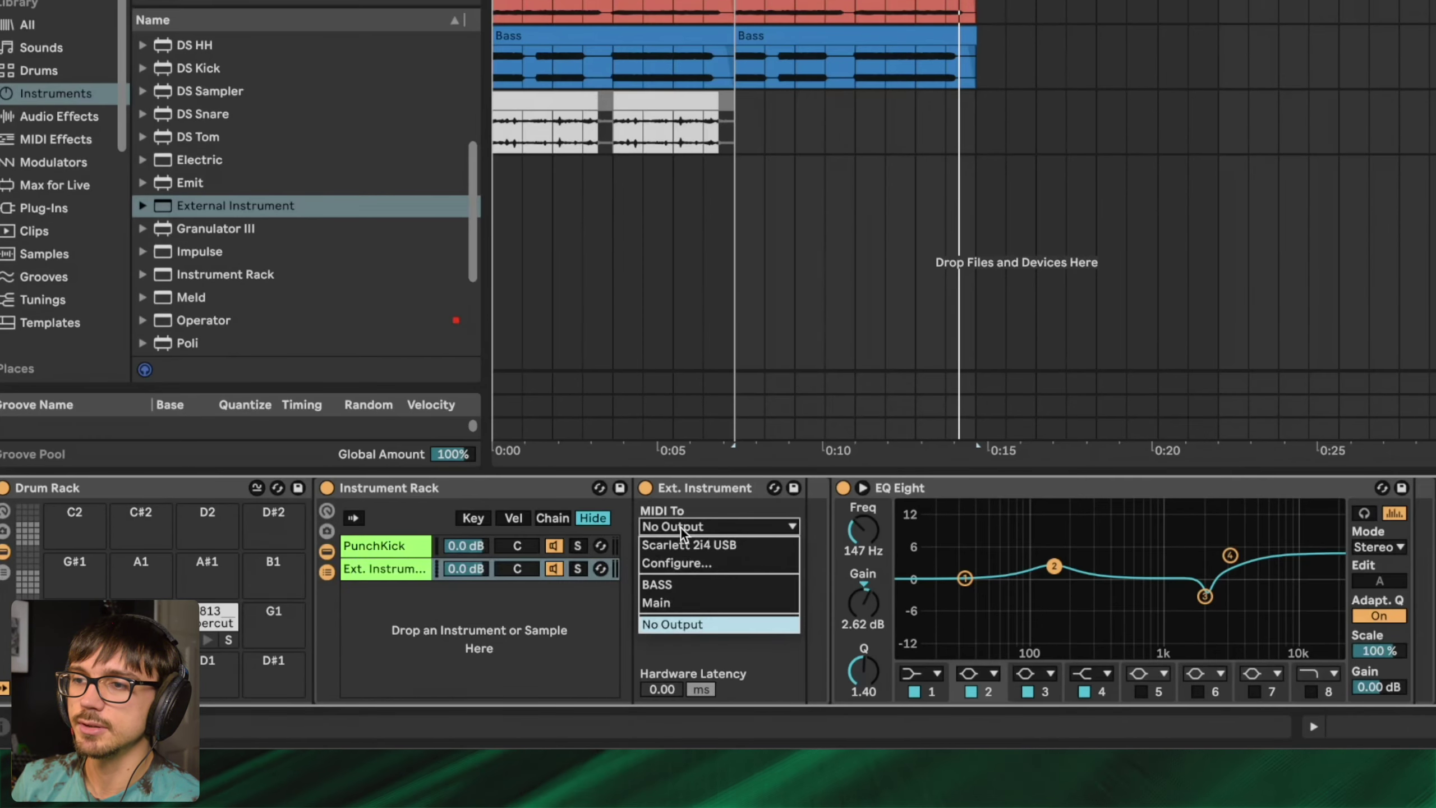
left_click(695, 583)
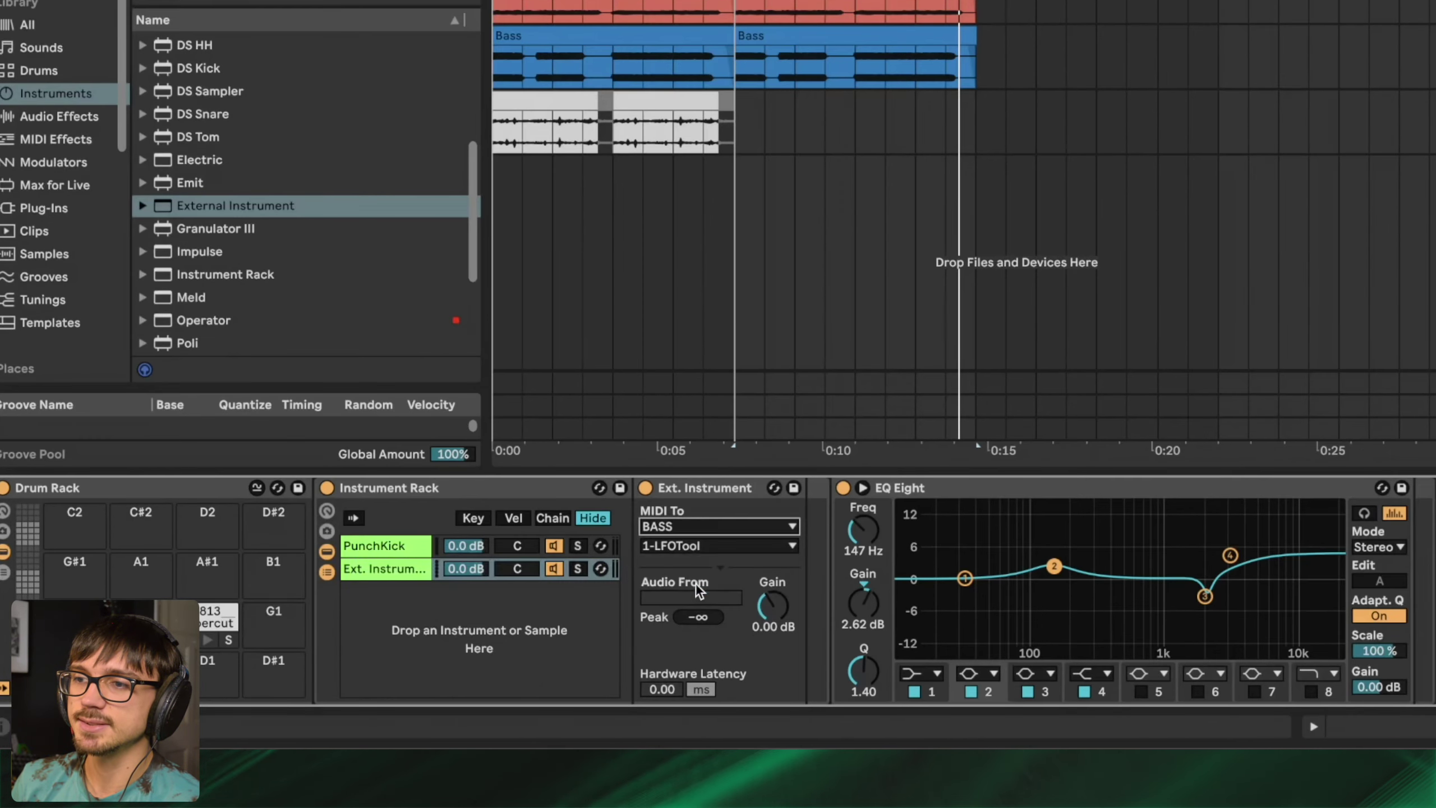
left_click(671, 552)
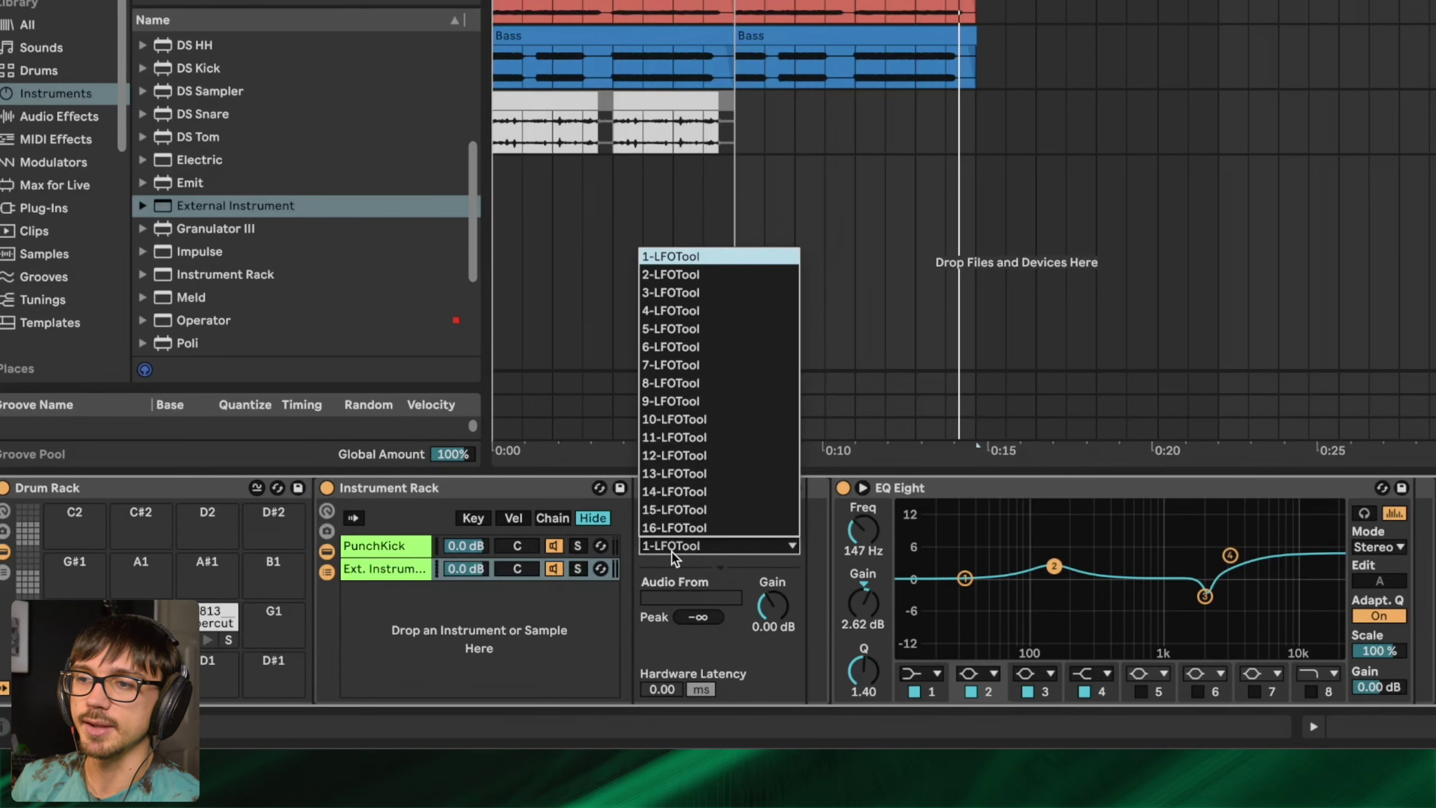
left_click(671, 550)
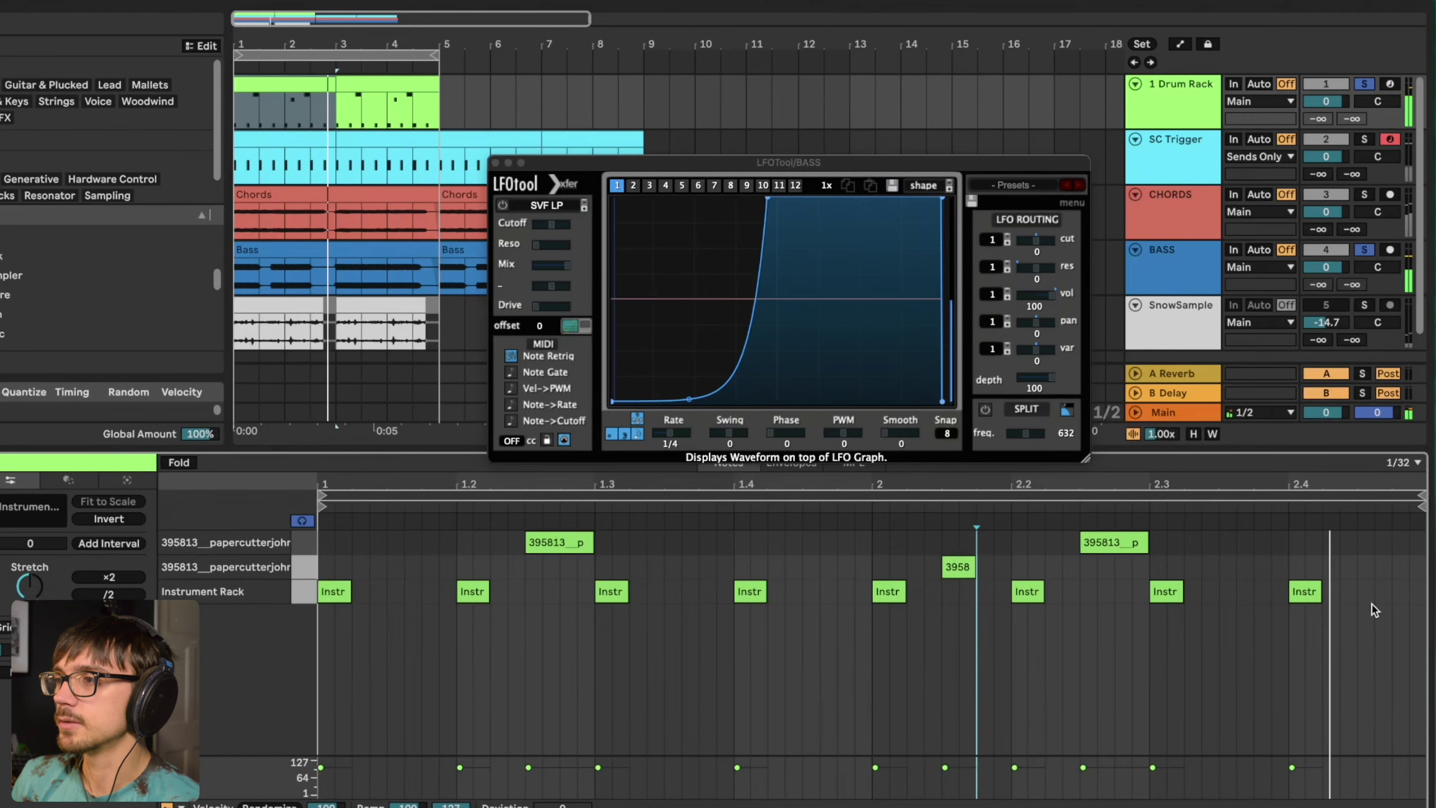
- Test LFOTool's note retriggering with an extra kick note at 2.4.3 and at 1.4.3 during playback, and delete it
double_click(1366, 592)
left_click_drag(1371, 592, 1388, 594)
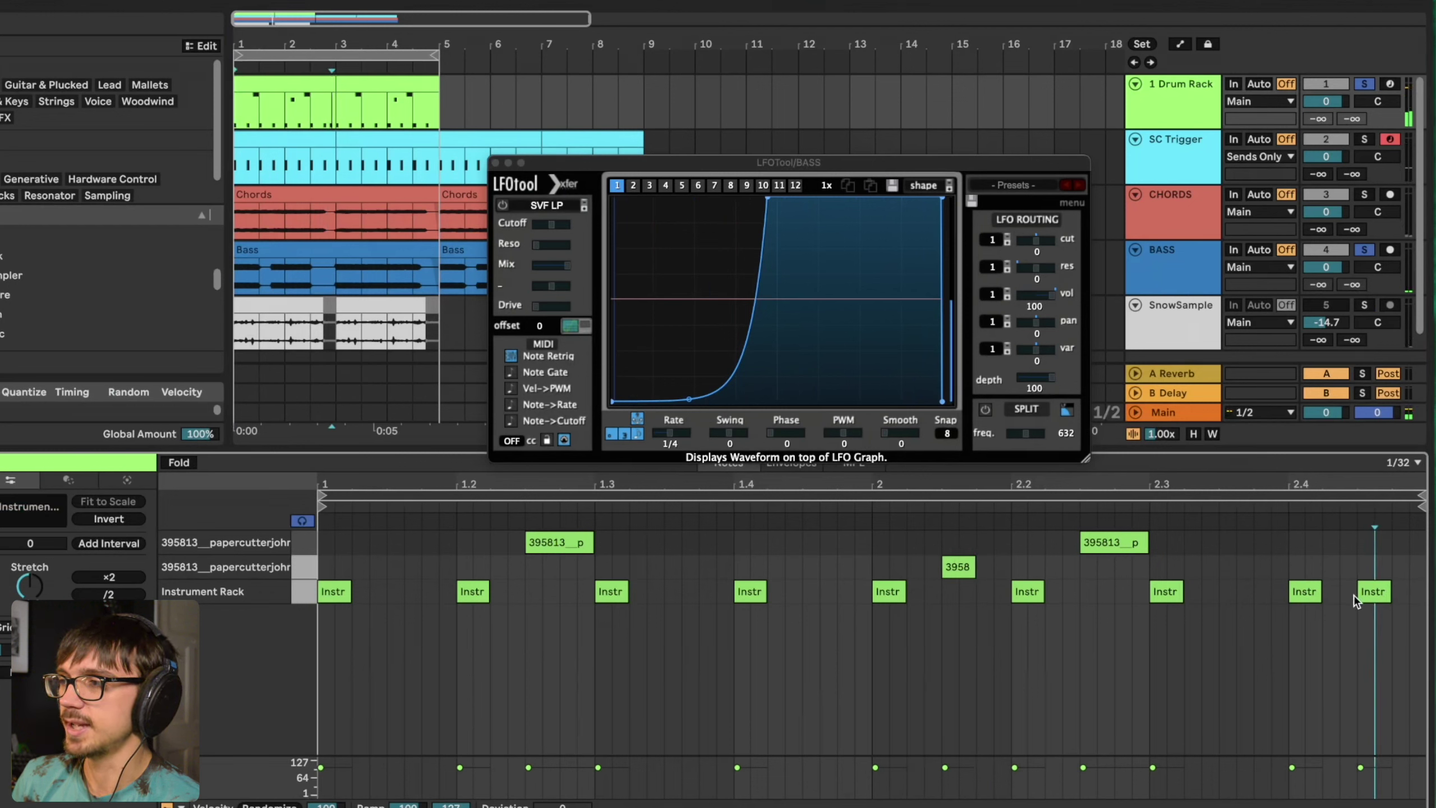
key("space")
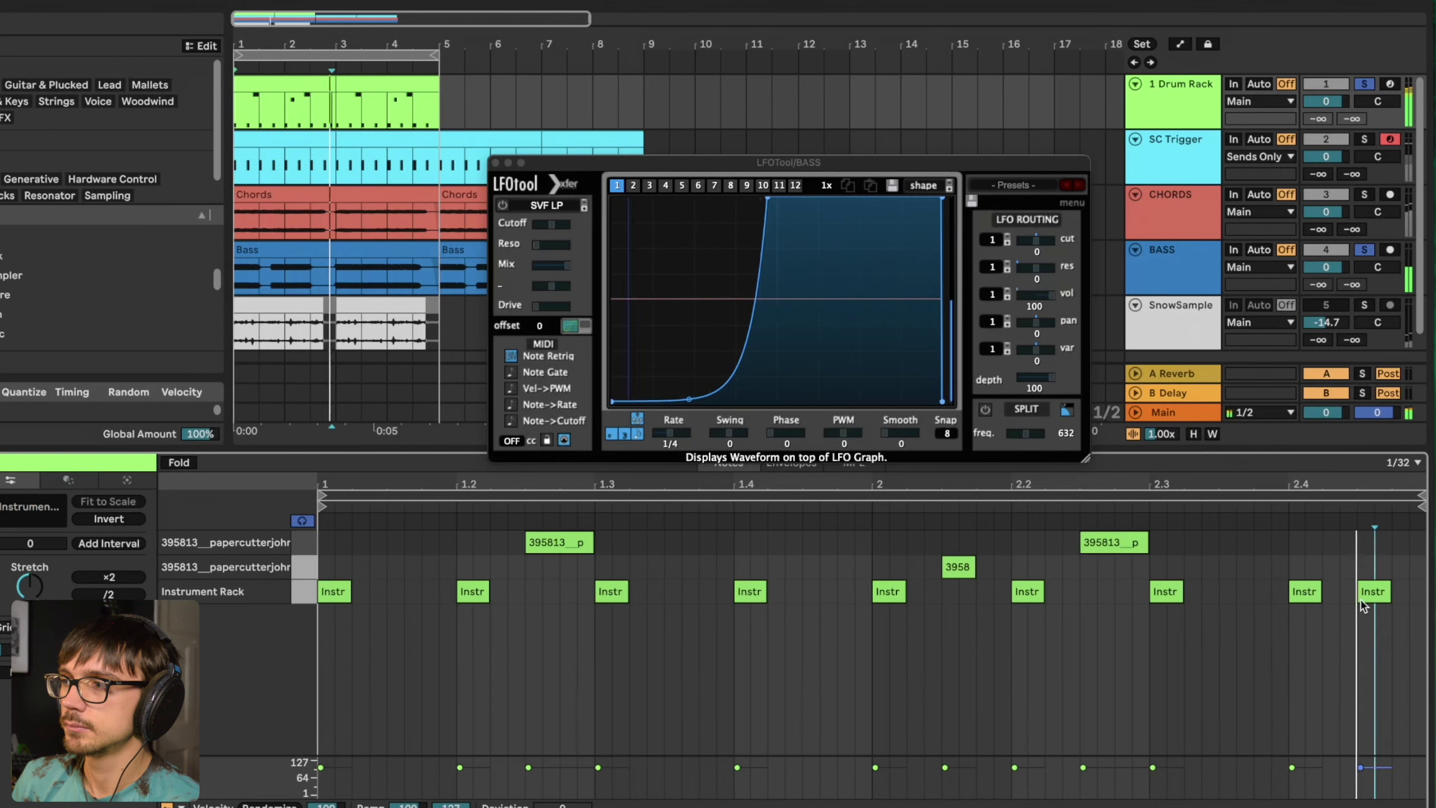
left_click_drag(1376, 593, 820, 596)
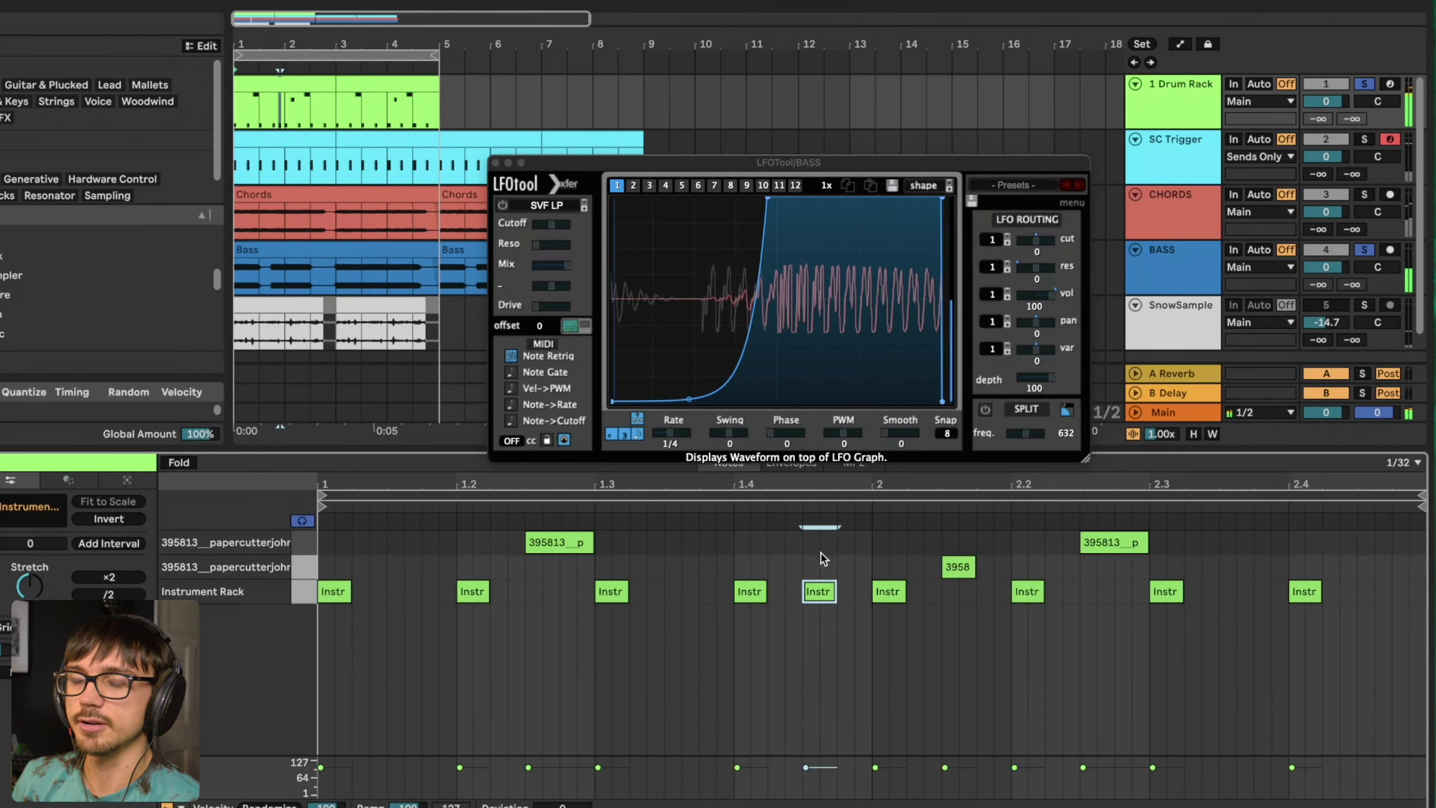
key("Delete")
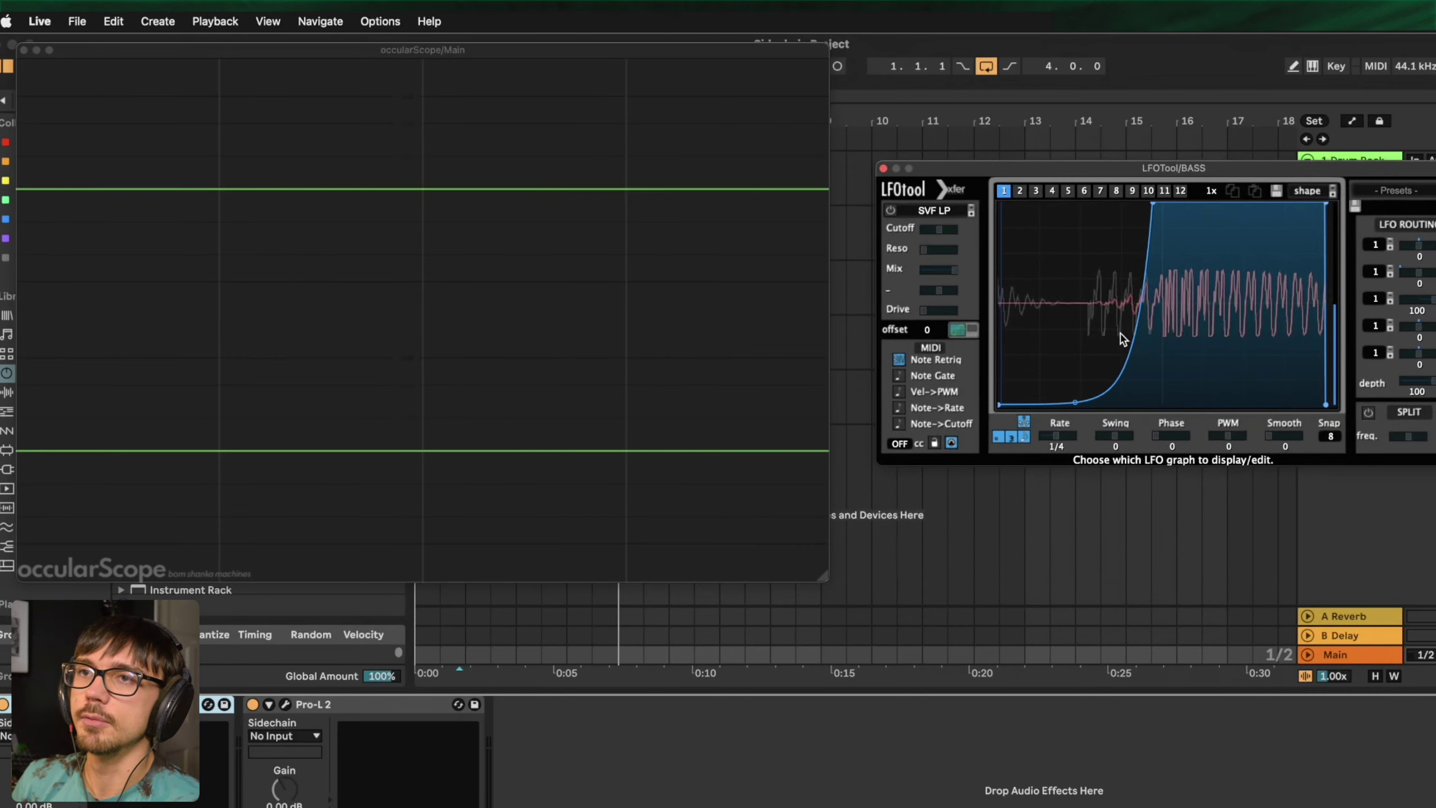
- Try an LFOTool curve that stays at zero and jumps vertically to full level about three quarters through the cycle, during playback
left_click_drag(1154, 203, 1286, 173)
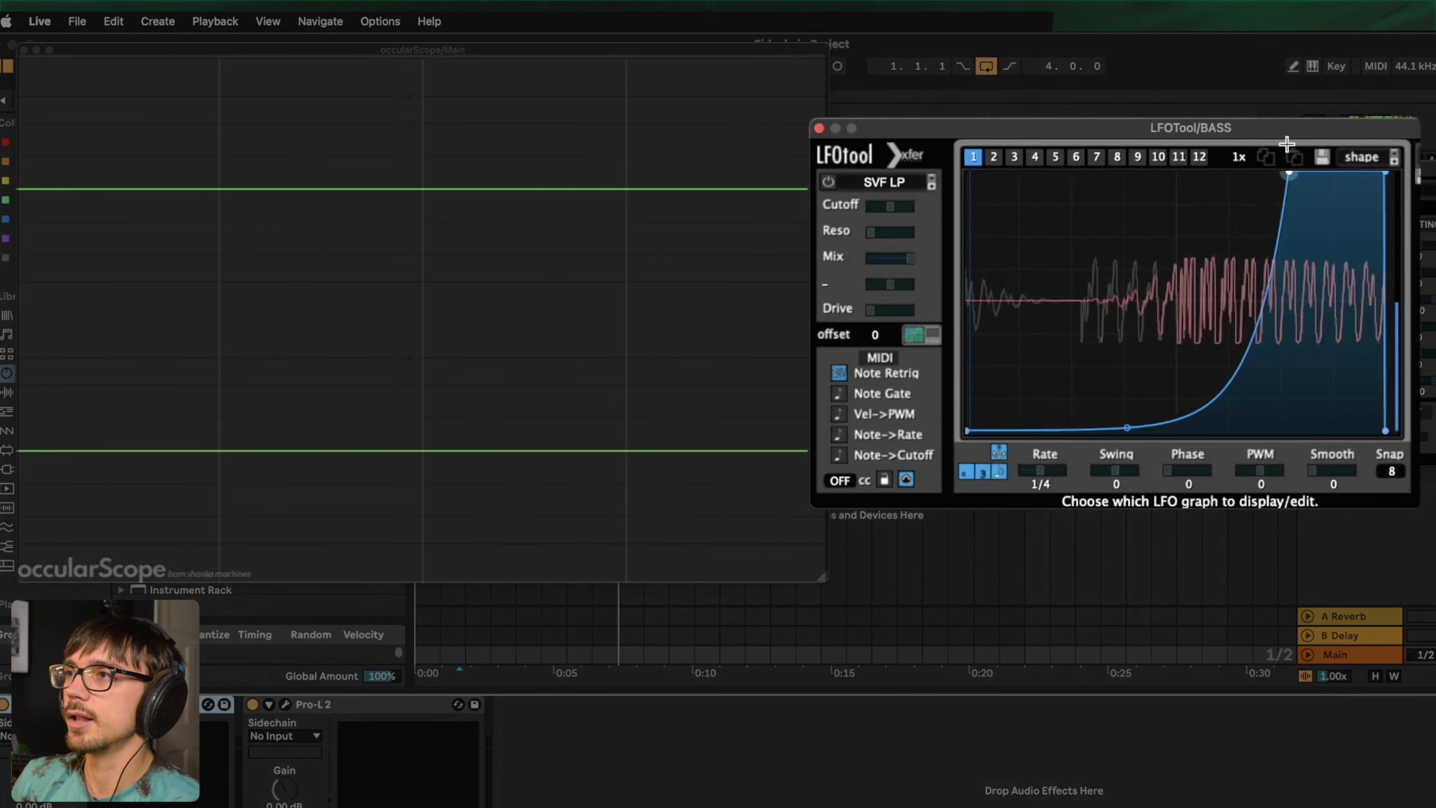
left_click_drag(1199, 418, 1267, 356)
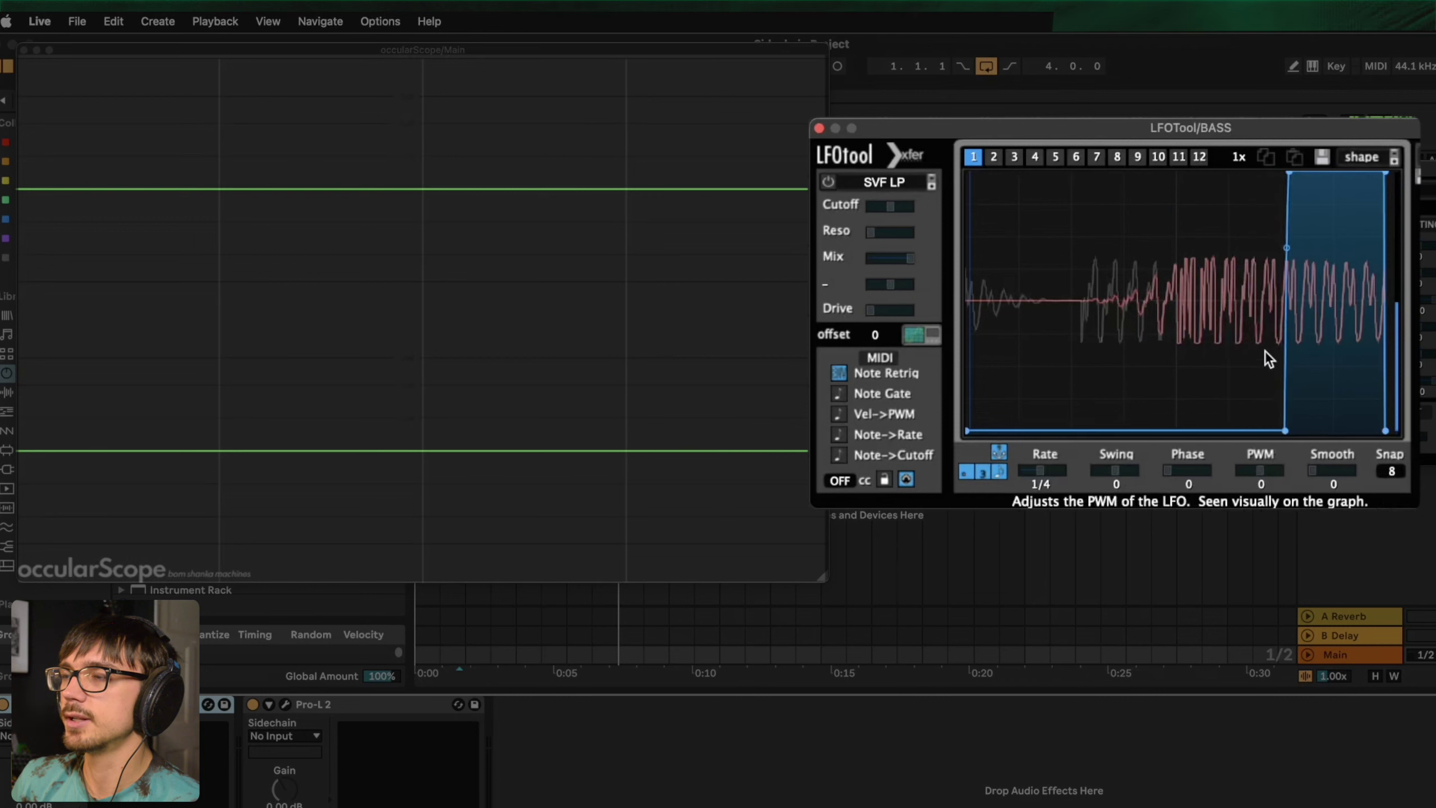
key("space")
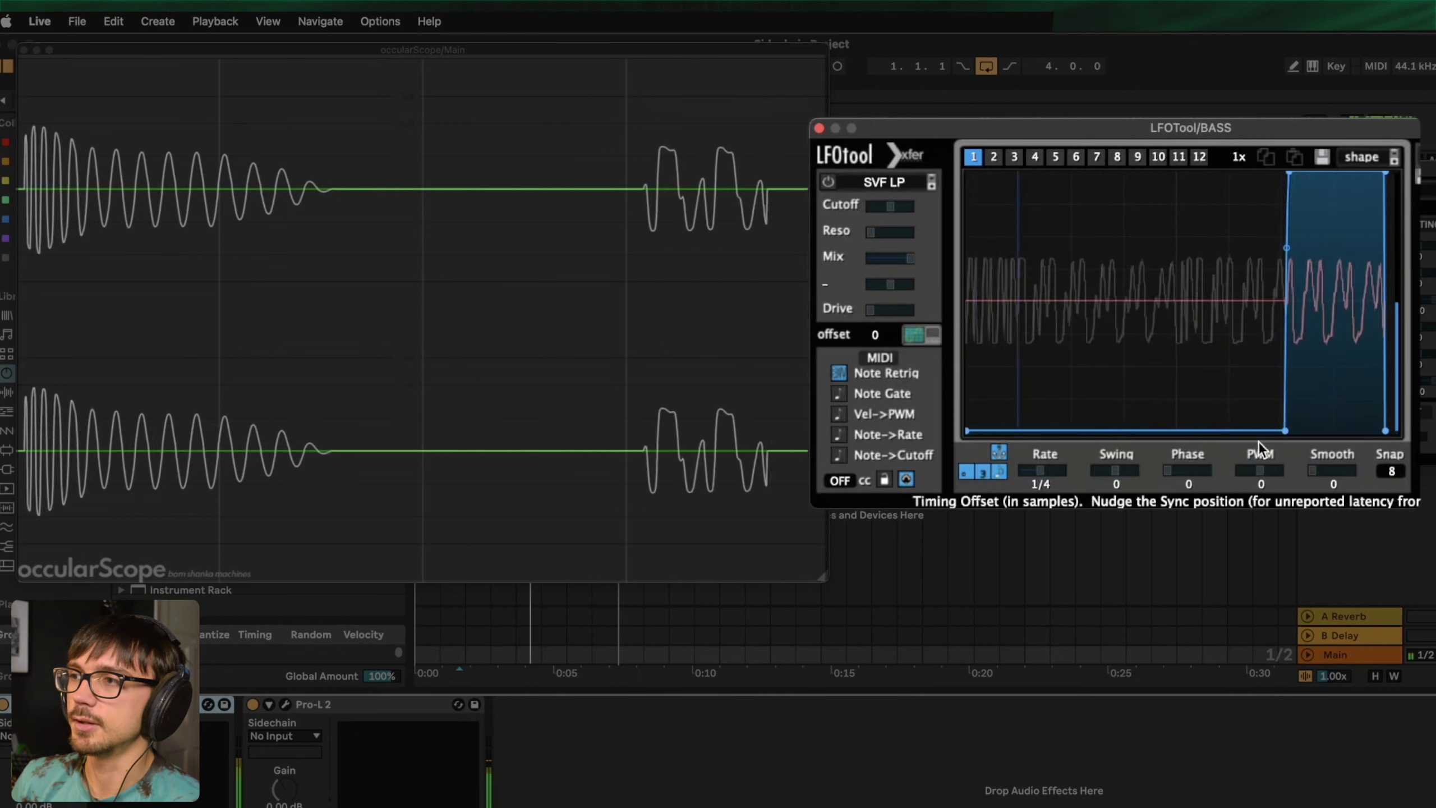
- Move LFOTool's vertical rise to just over a third of the cycle, aligning the bass return with the kick's end on the oscilloscope
left_click_drag(1286, 433, 1149, 449)
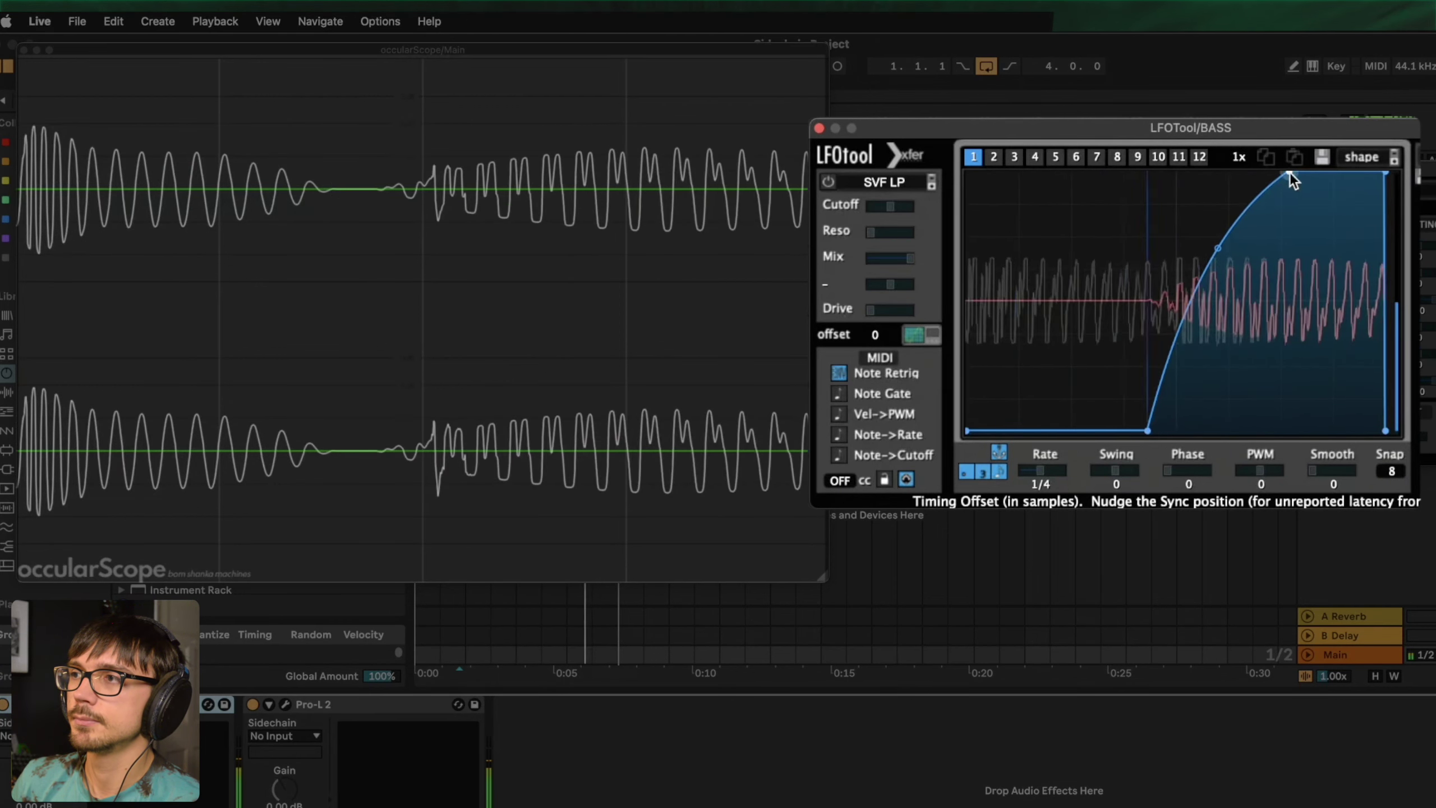
left_click_drag(1290, 172, 1096, 186)
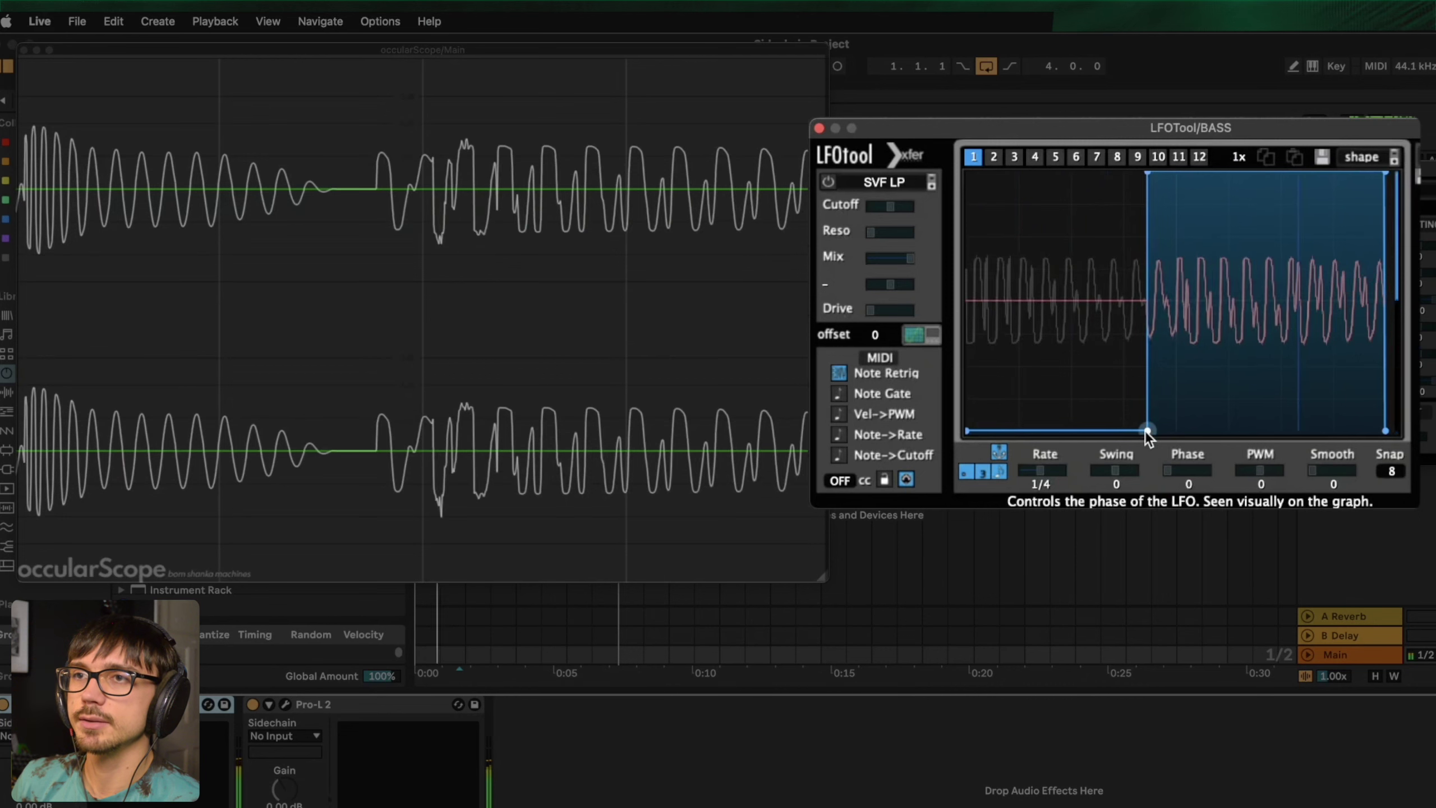
left_click_drag(1147, 433, 1114, 433)
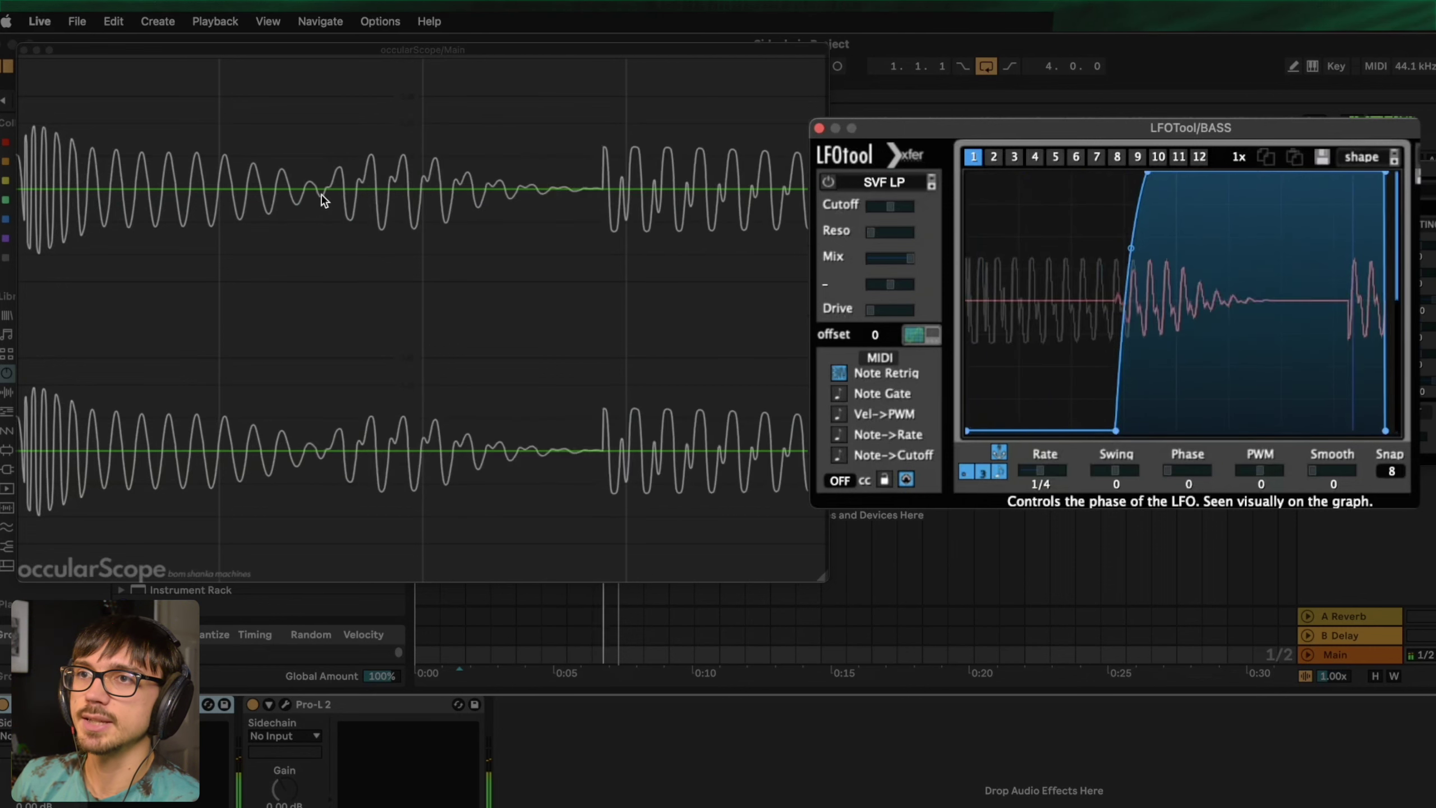
left_click_drag(1133, 161, 1057, 146)
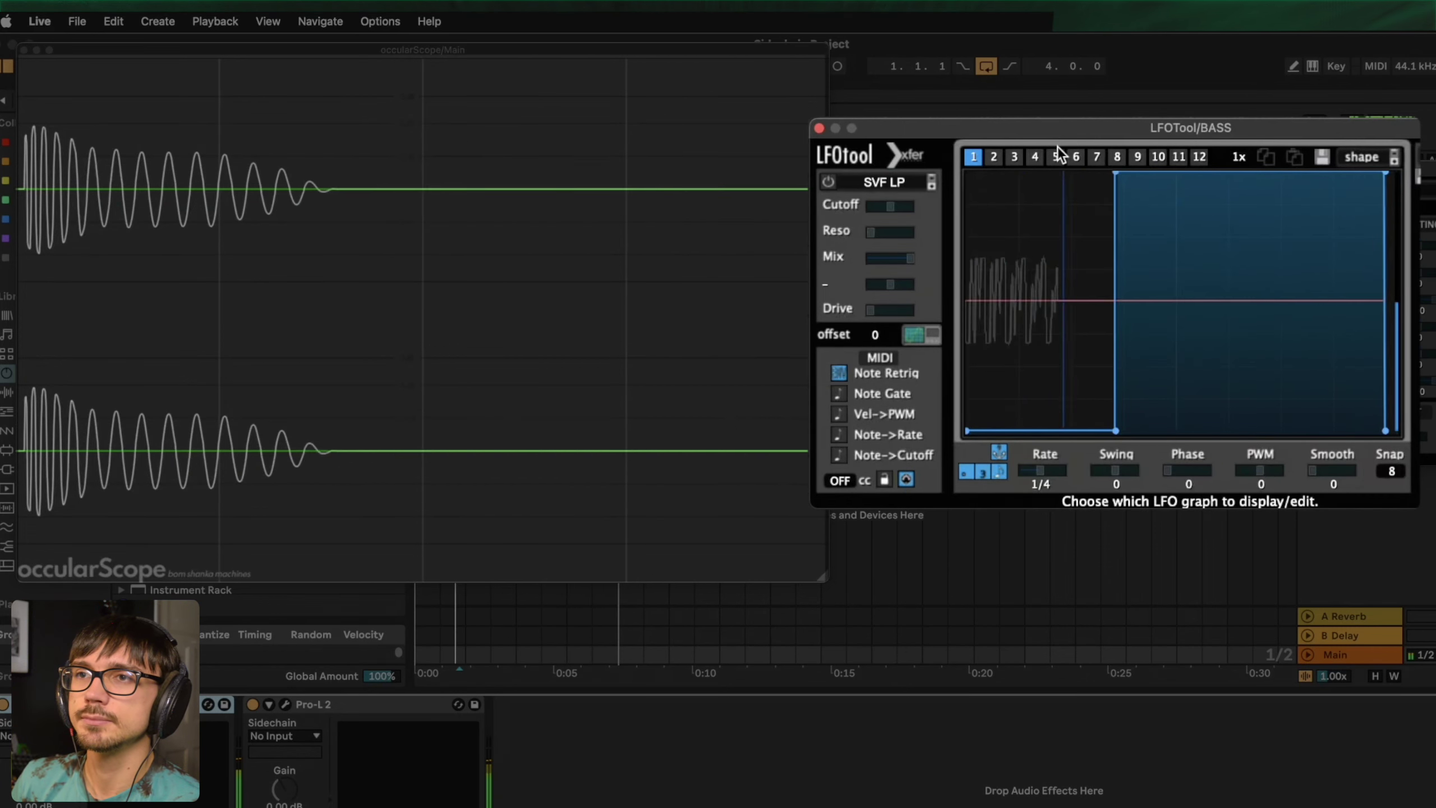
key("space")
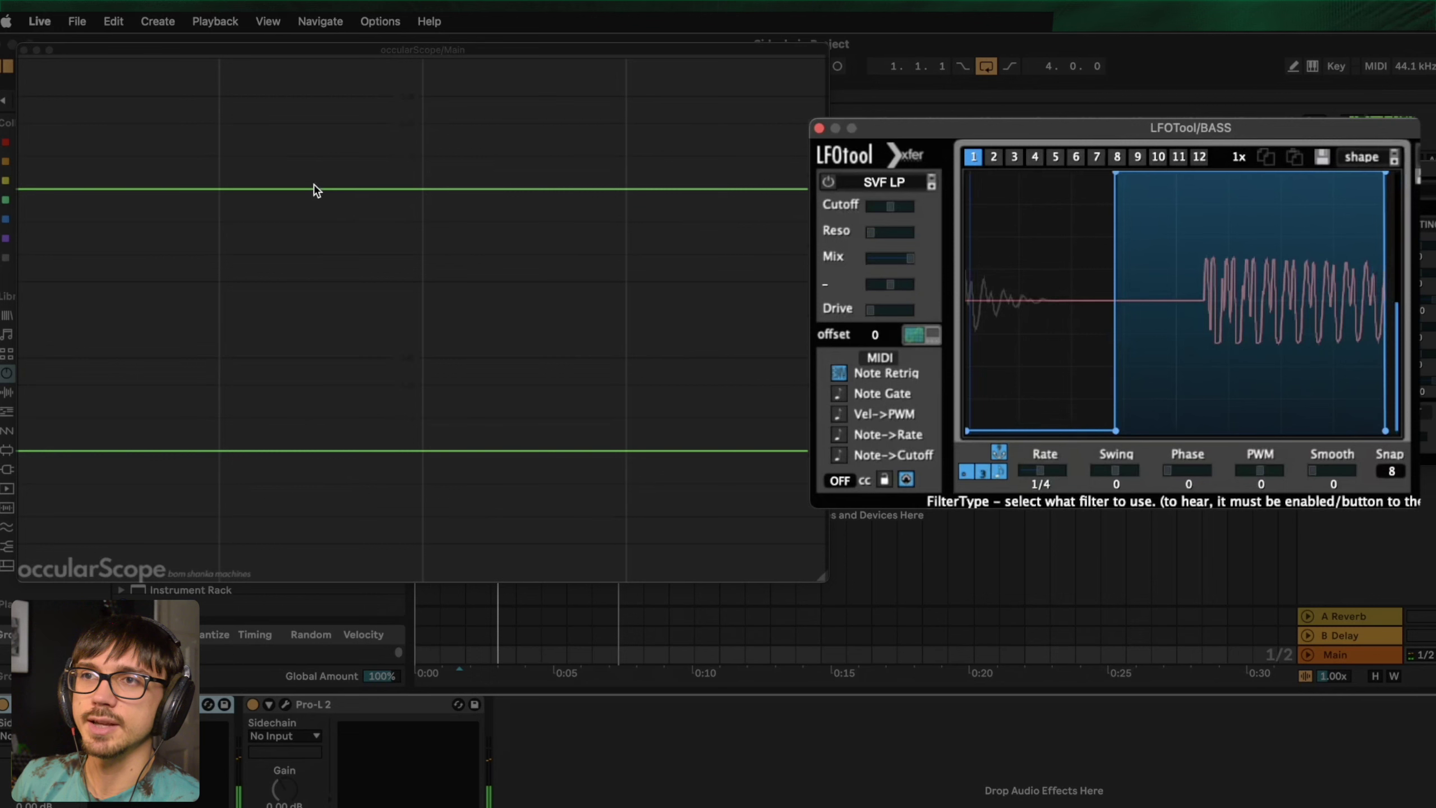
key("space")
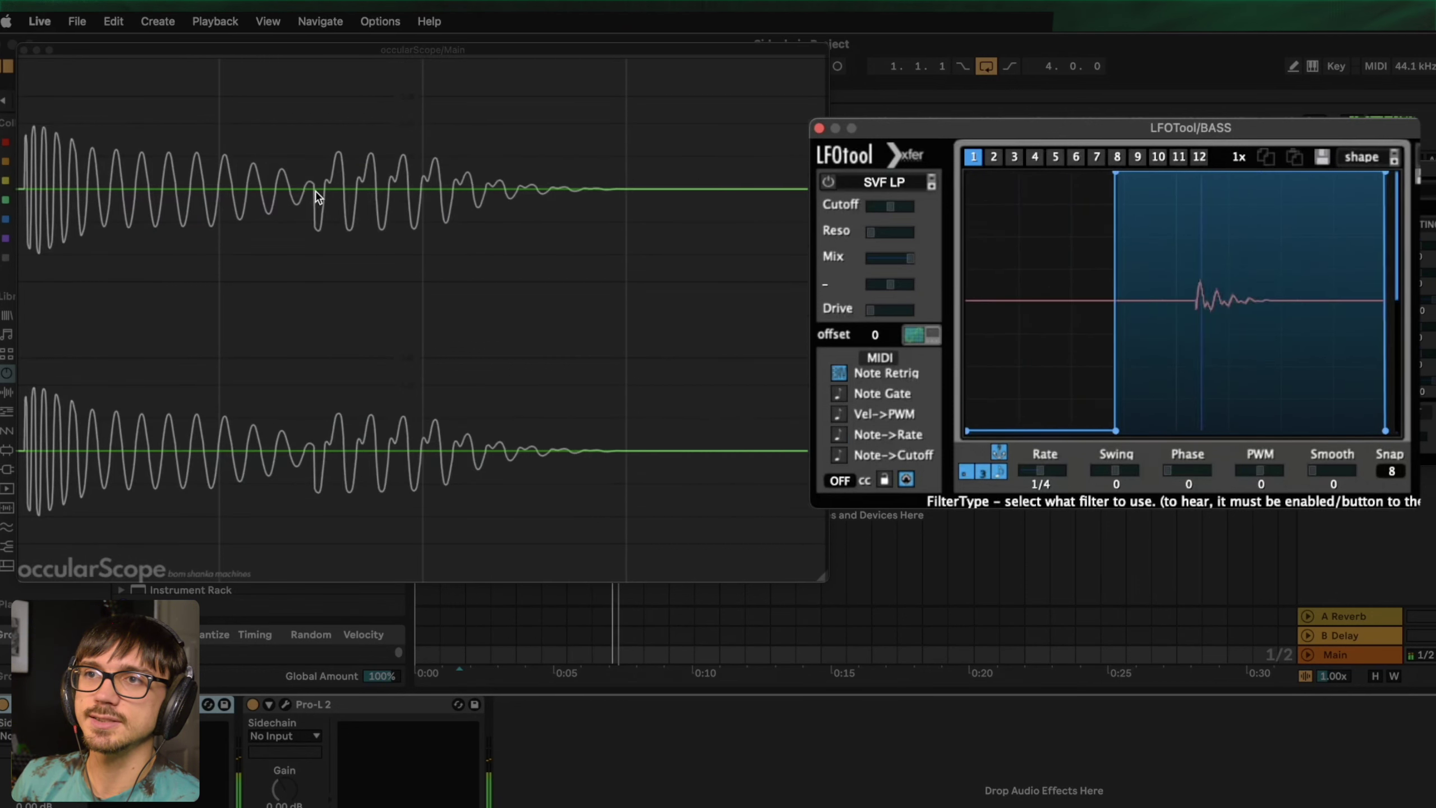
key("space")
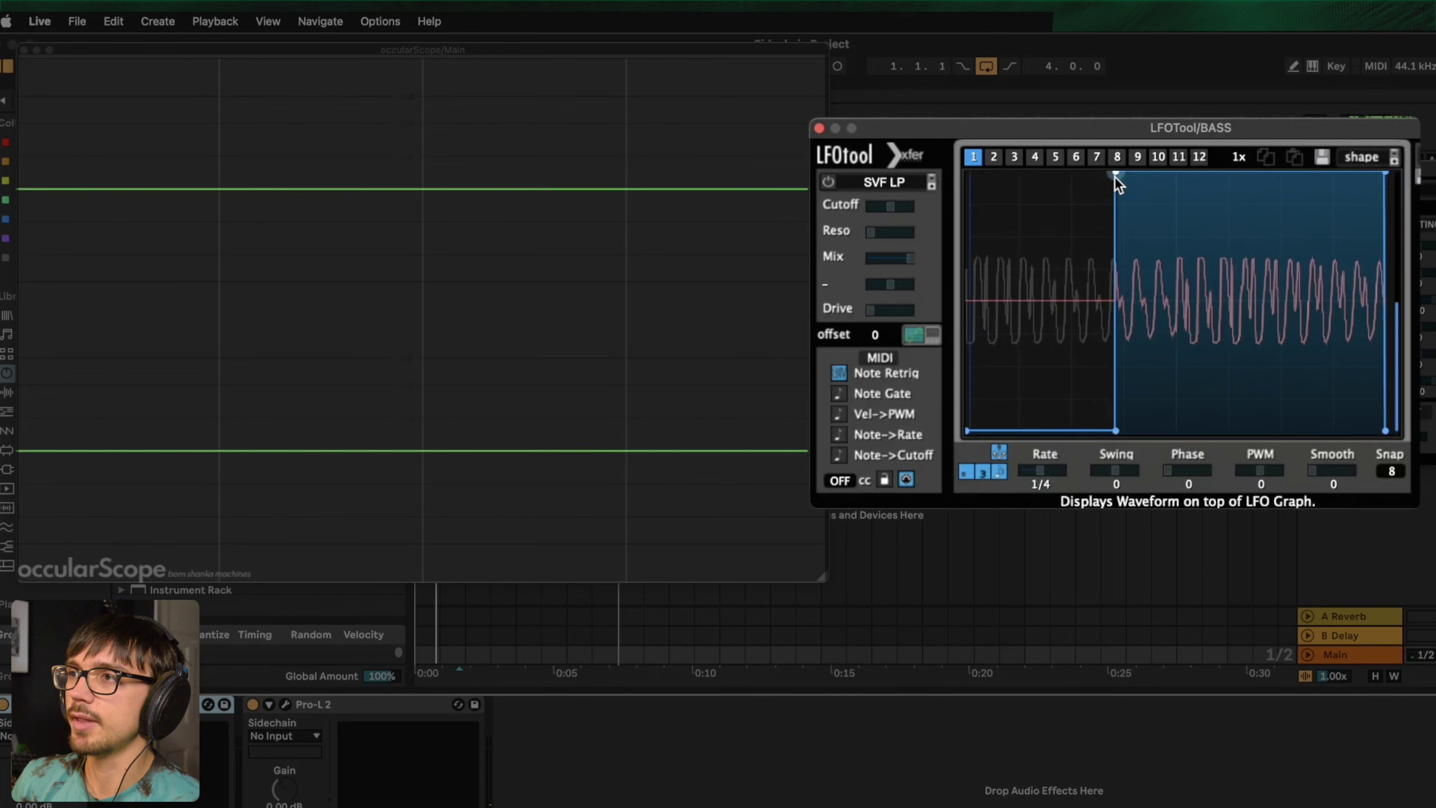
- Remove the curve's lower breakpoint and bend the rise so it stays low and climbs steeply to full level
double_click(1115, 431)
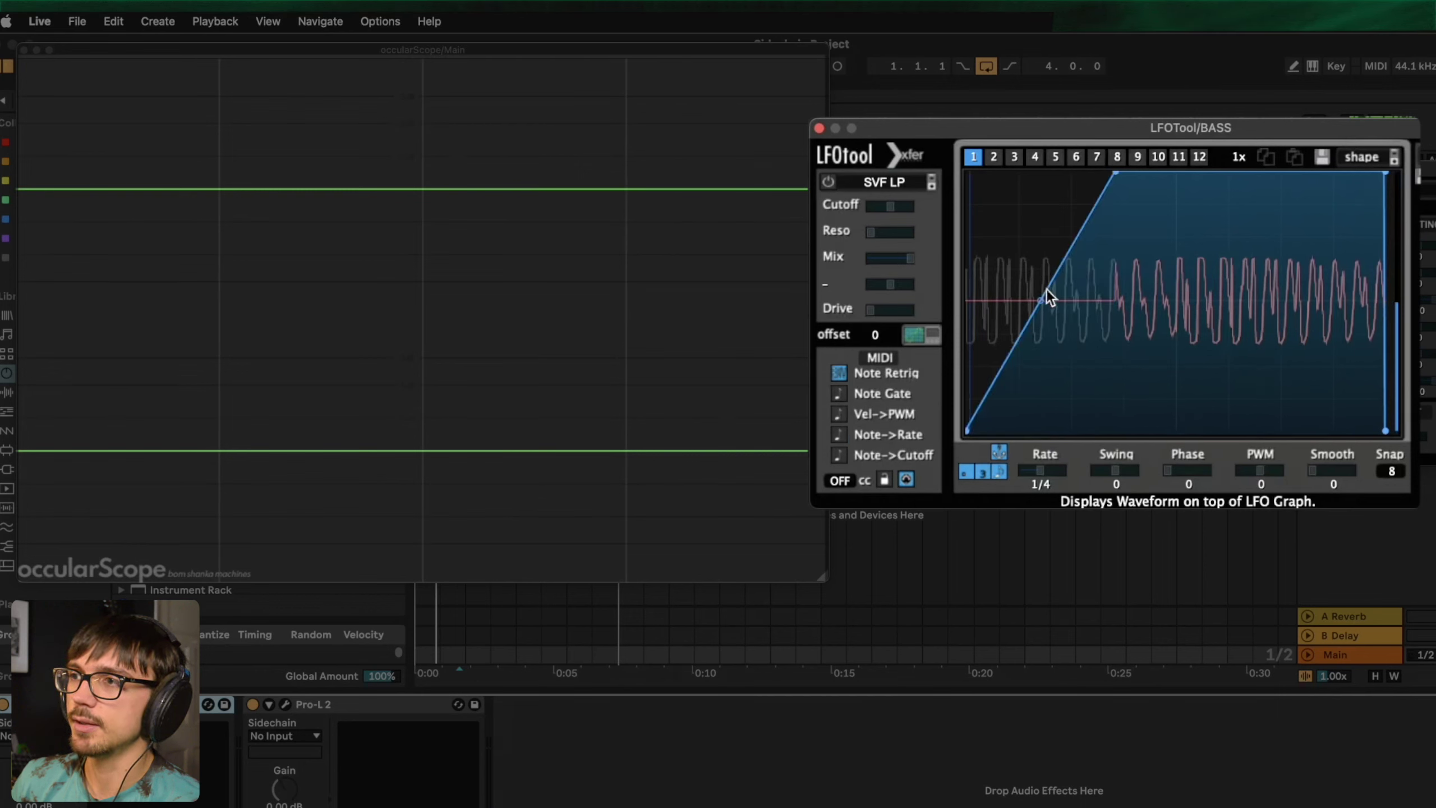
mouse_move(1040, 303)
left_mouse_down()
mouse_move(1074, 401)
mouse_move(1049, 272)
mouse_move(1048, 309)
left_mouse_up()
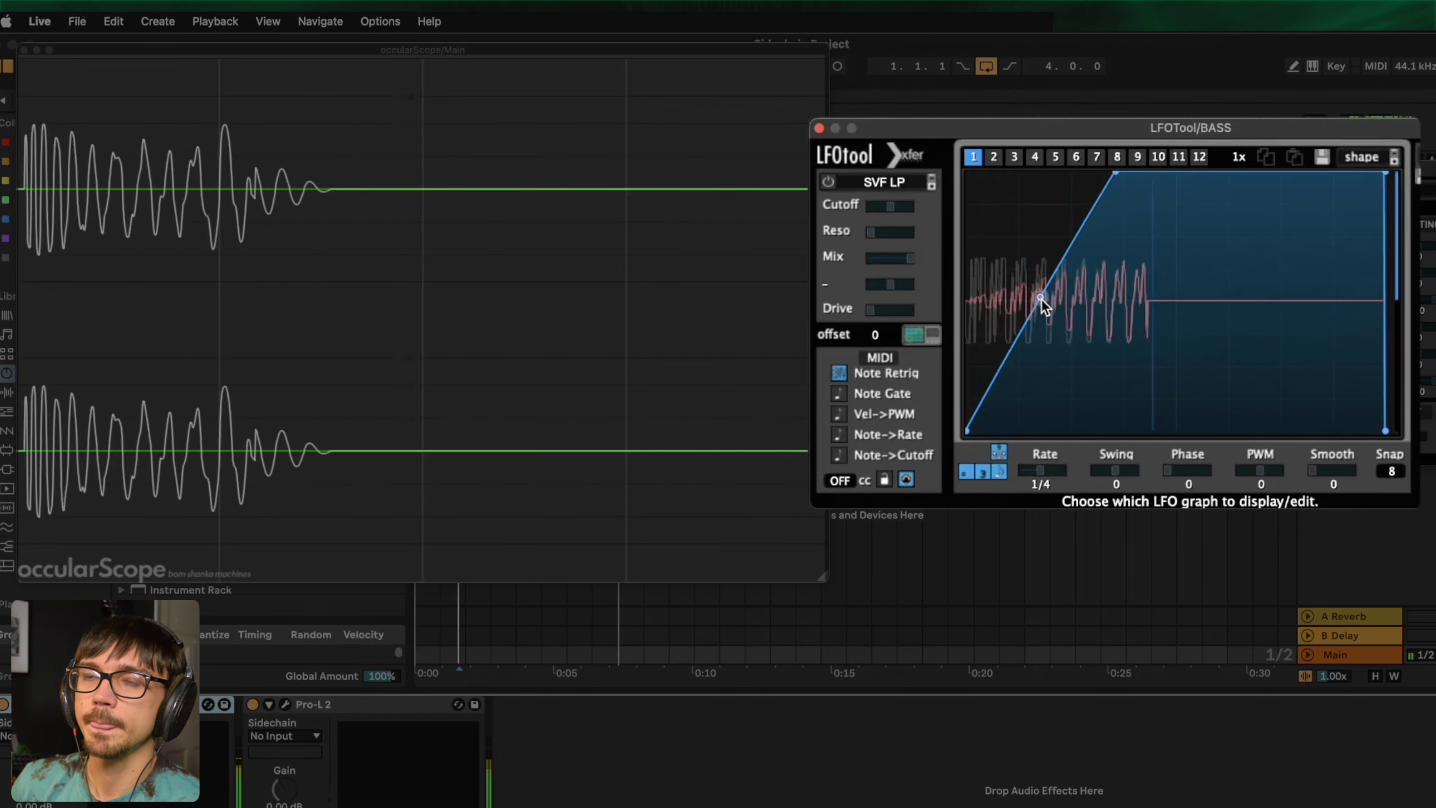
left_click_drag(1039, 297, 1065, 419)
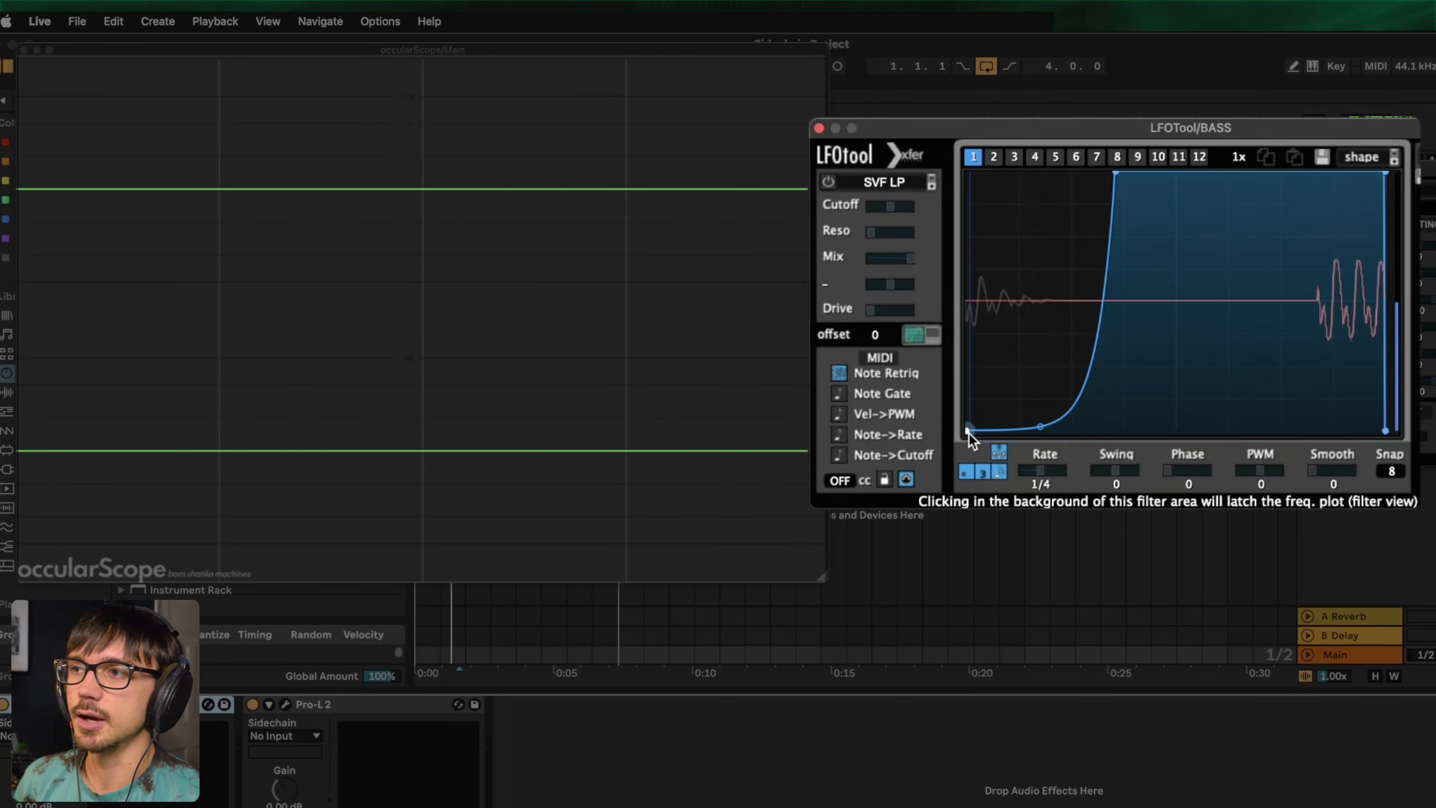
- Raise the starting point of LFOTool's curve slightly above zero and shift the occularScope window aside
left_click_drag(968, 432, 956, 404)
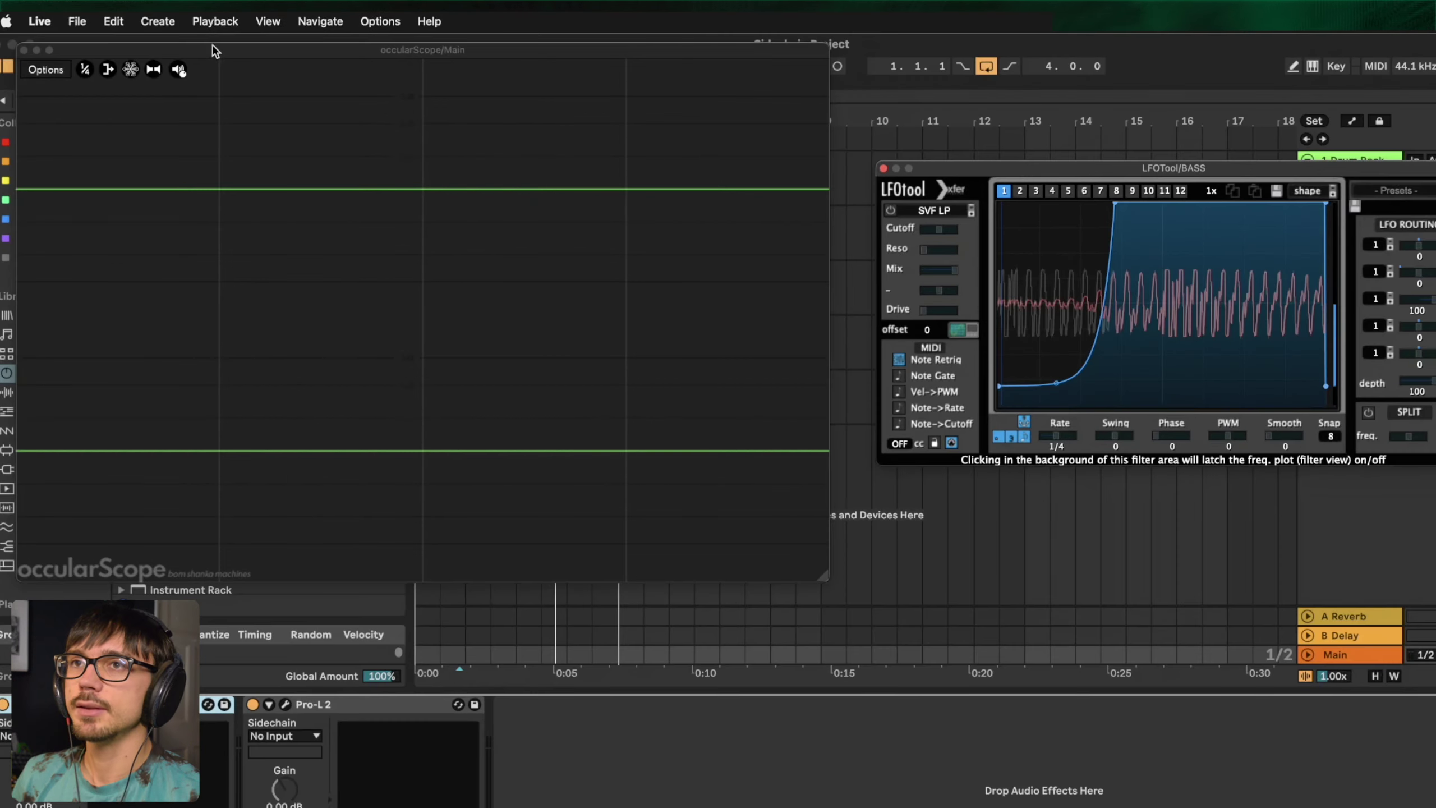
left_click_drag(213, 51, 255, 56)
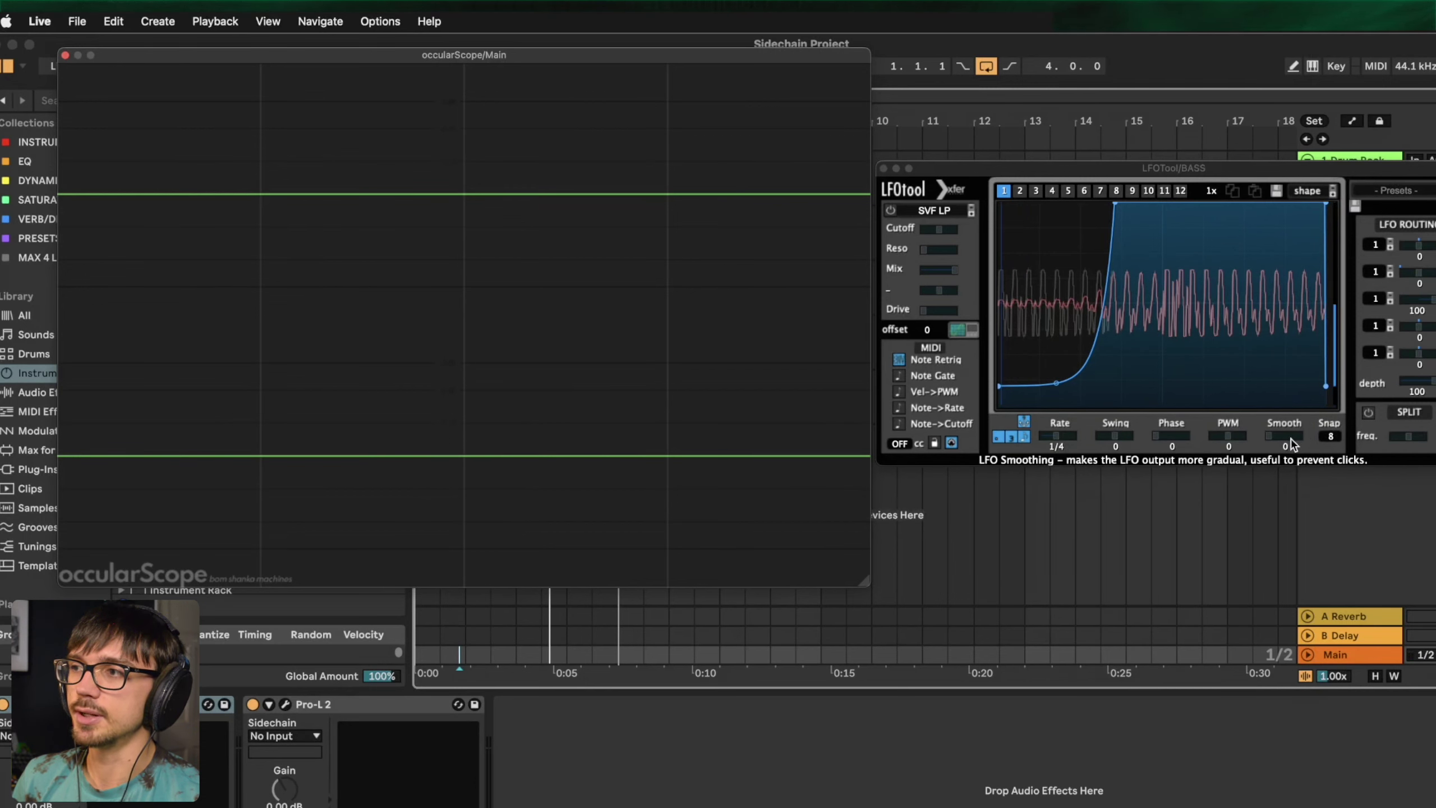
- Set LFOTool's smoothing on the bass to 2 and check the bass return on the oscilloscope during playback
left_click_drag(1292, 445, 1293, 442)
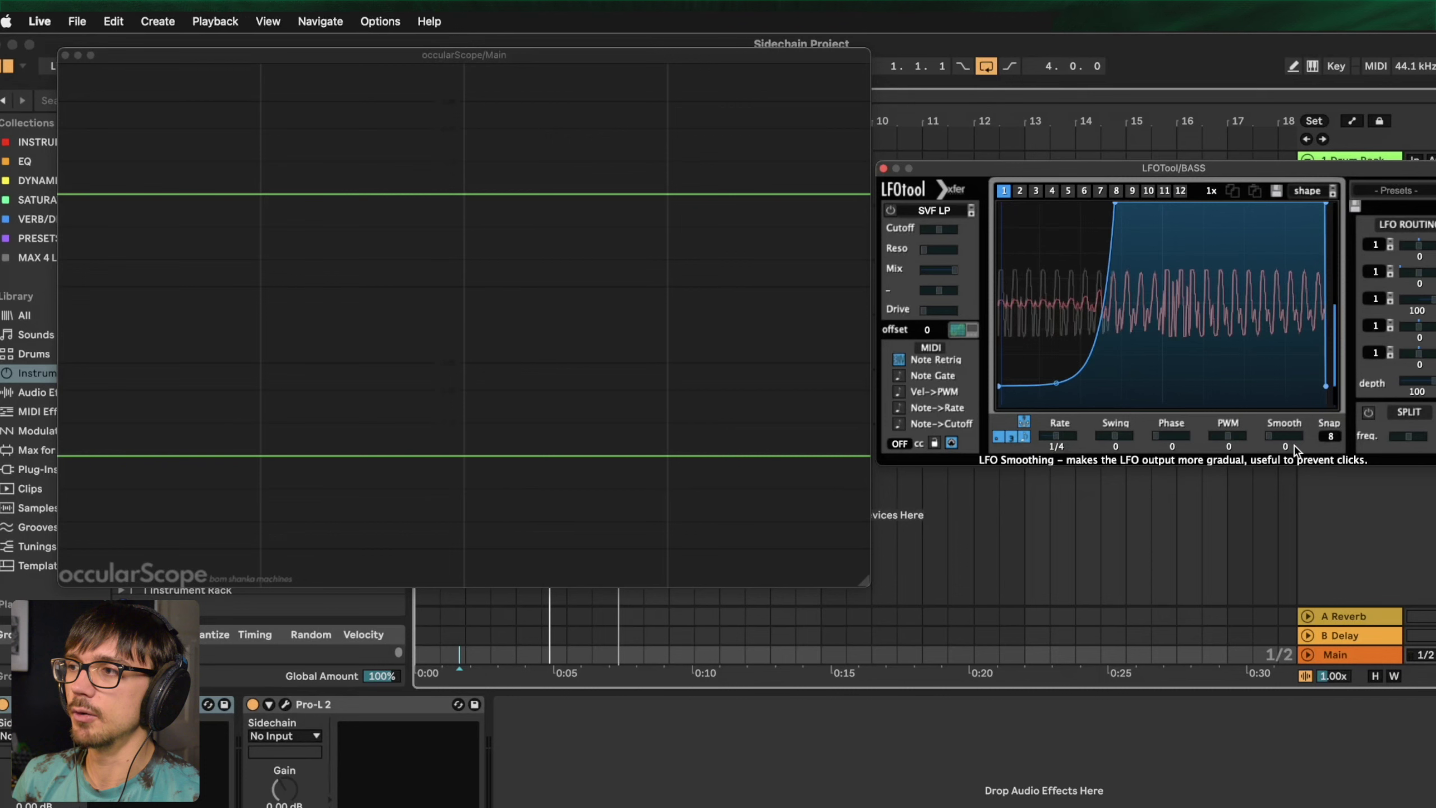
left_click_drag(1297, 447, 1297, 446)
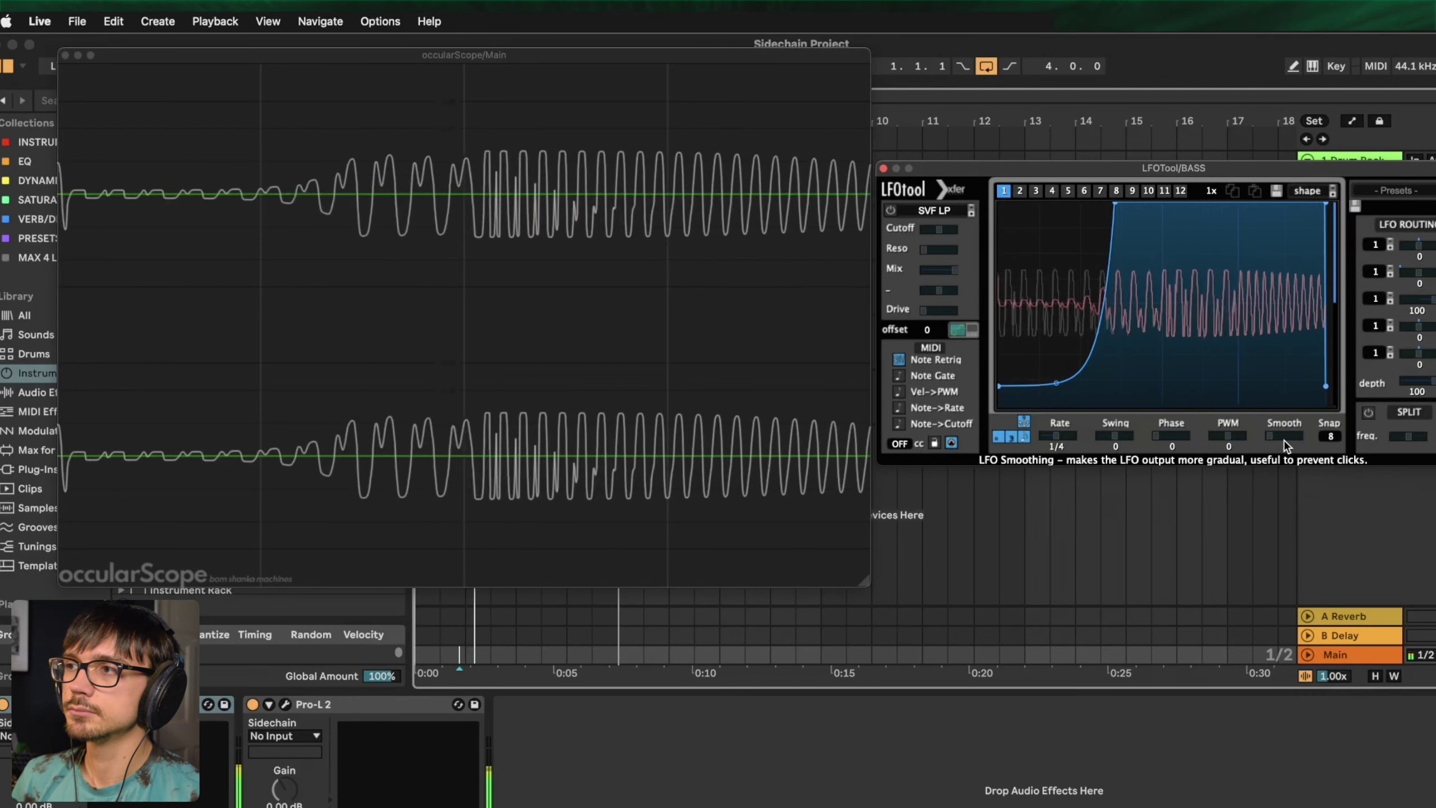
left_click_drag(1284, 441, 1311, 462)
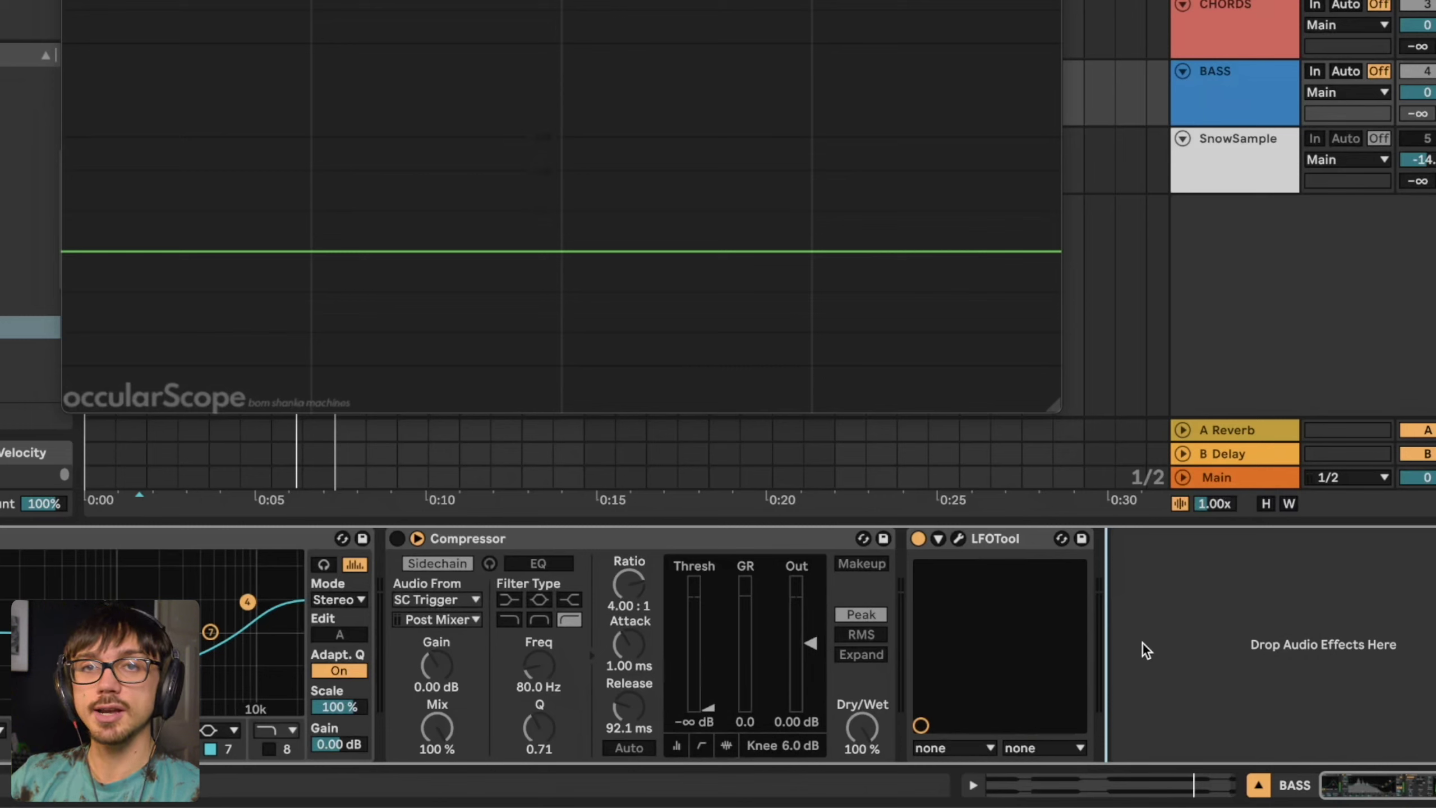
left_click(507, 542)
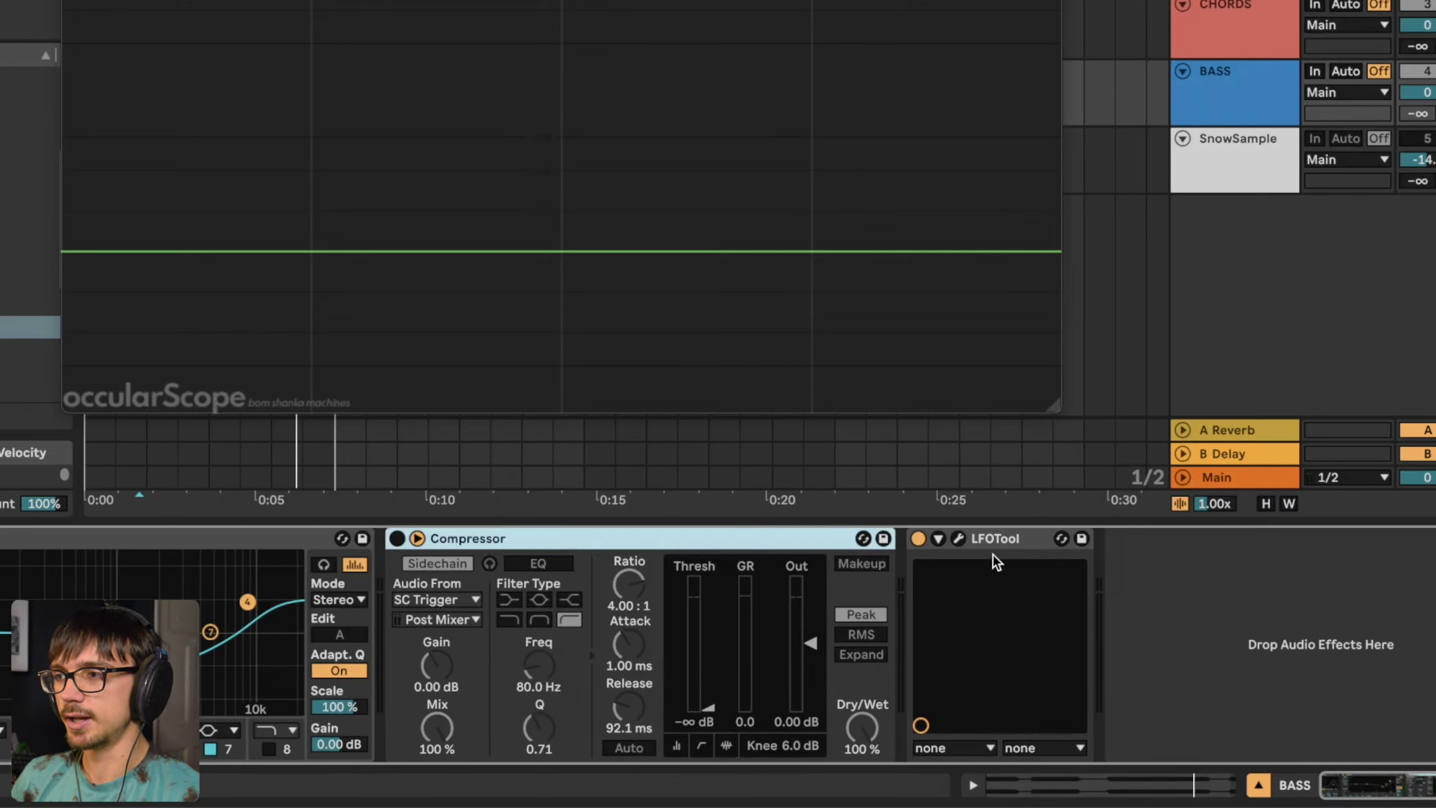
left_click(1025, 557)
left_click(1176, 583)
- Play the loop, reopen the bass LFOTool's window to review its curve, and move it lower over the oscilloscope
key("space")
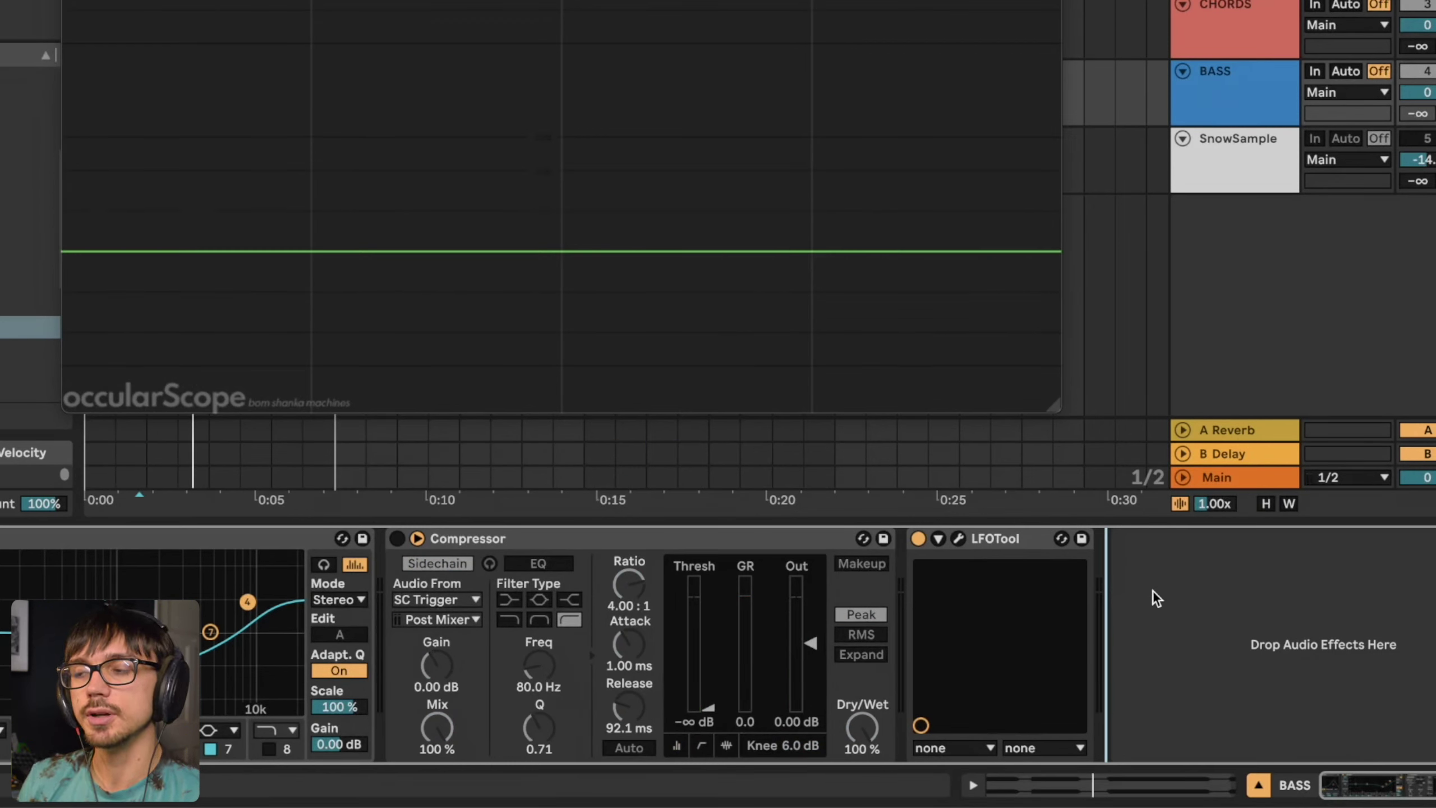
left_click(958, 538)
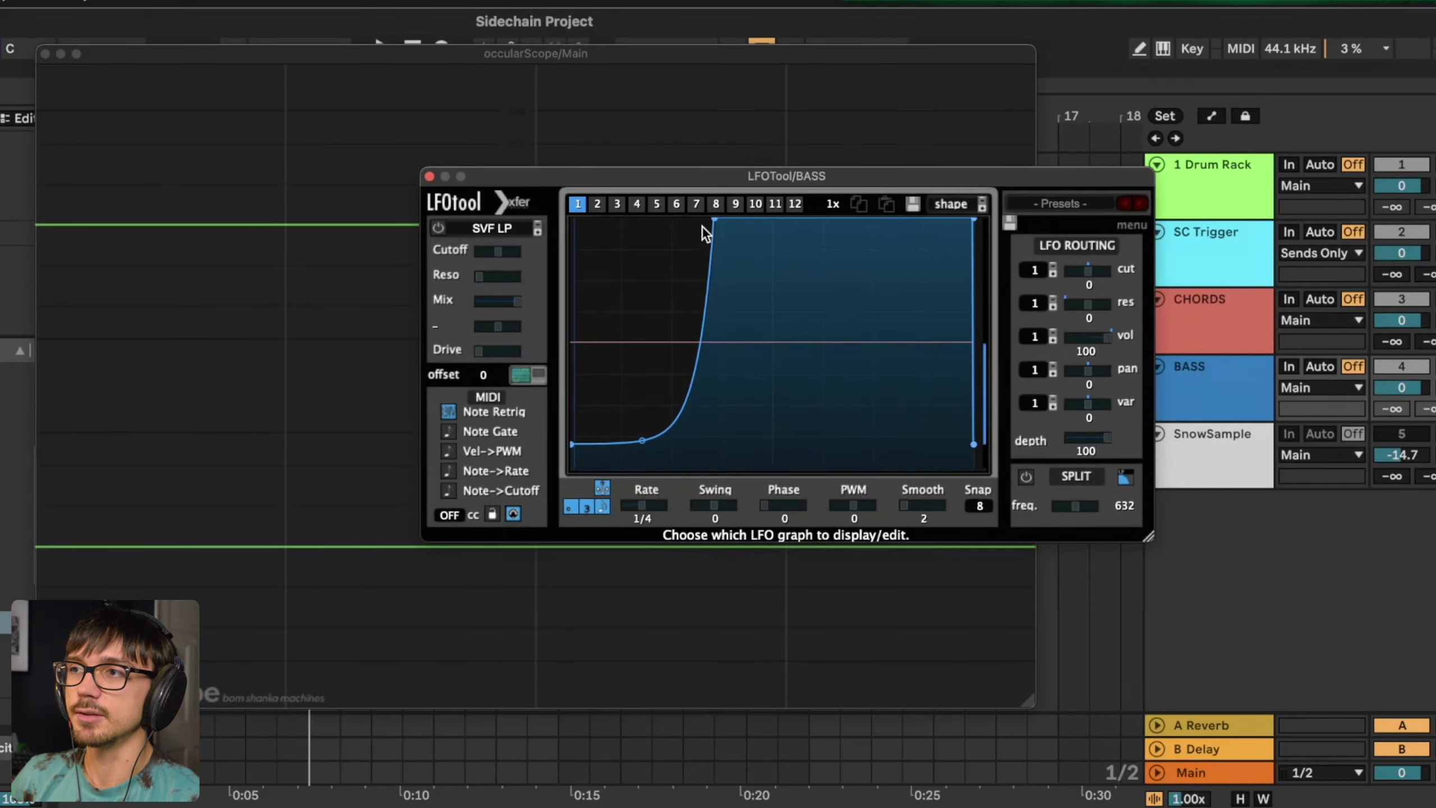
left_click_drag(718, 175, 533, 580)
key("space")
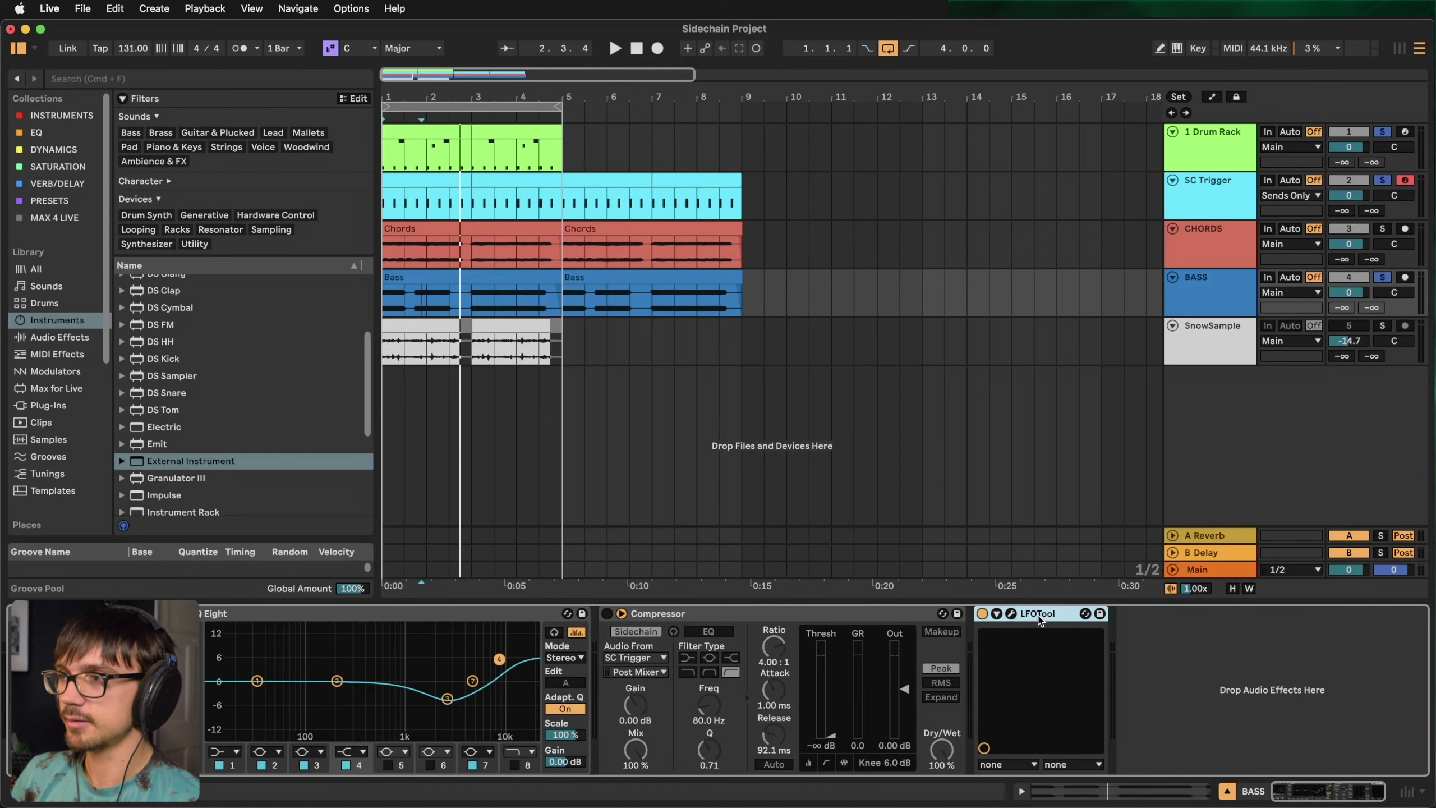
- Duplicate the External Instrument chain inside the kick's Instrument Rack on the Drum Rack track
left_click(1209, 240)
left_click(1206, 158)
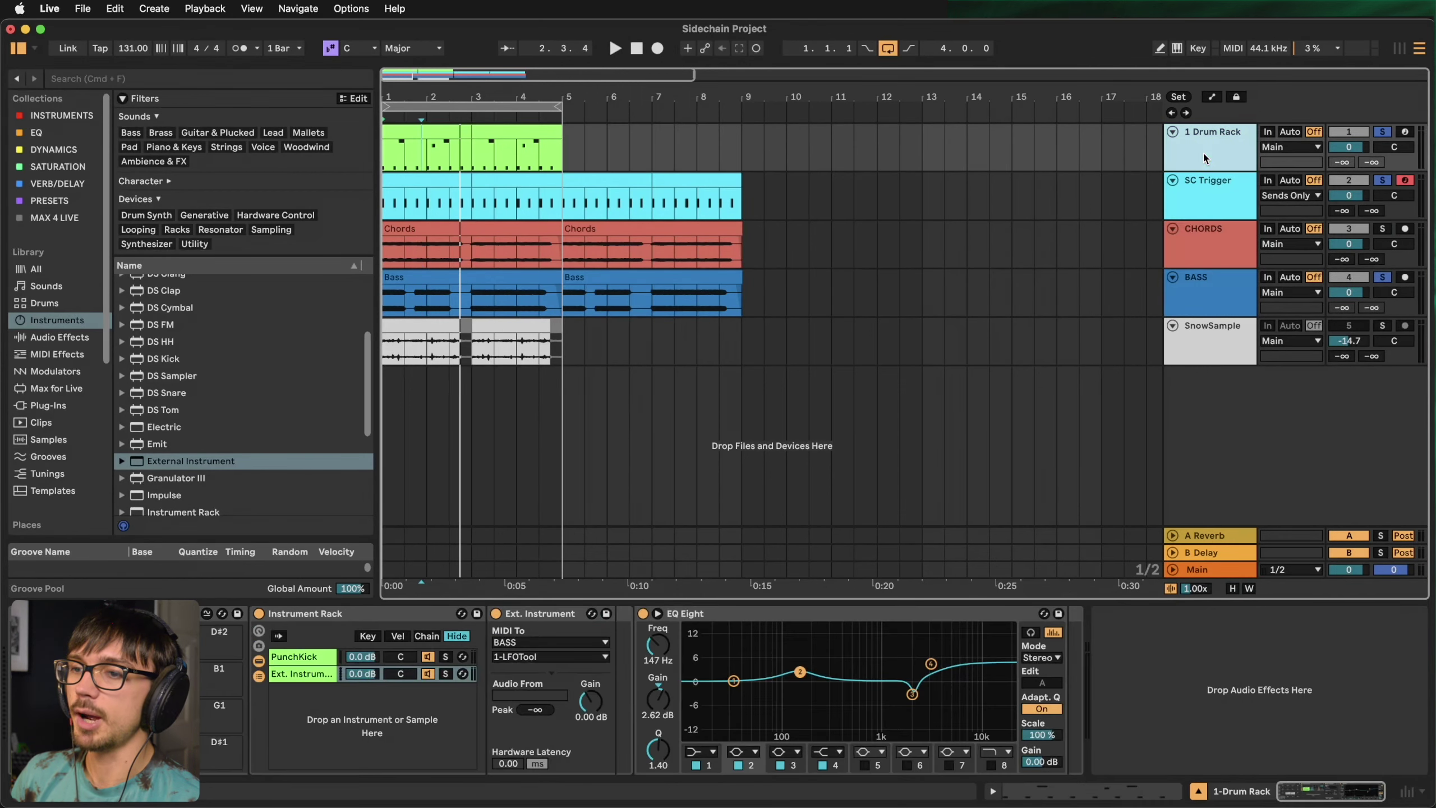
right_click(303, 674)
left_click(349, 477)
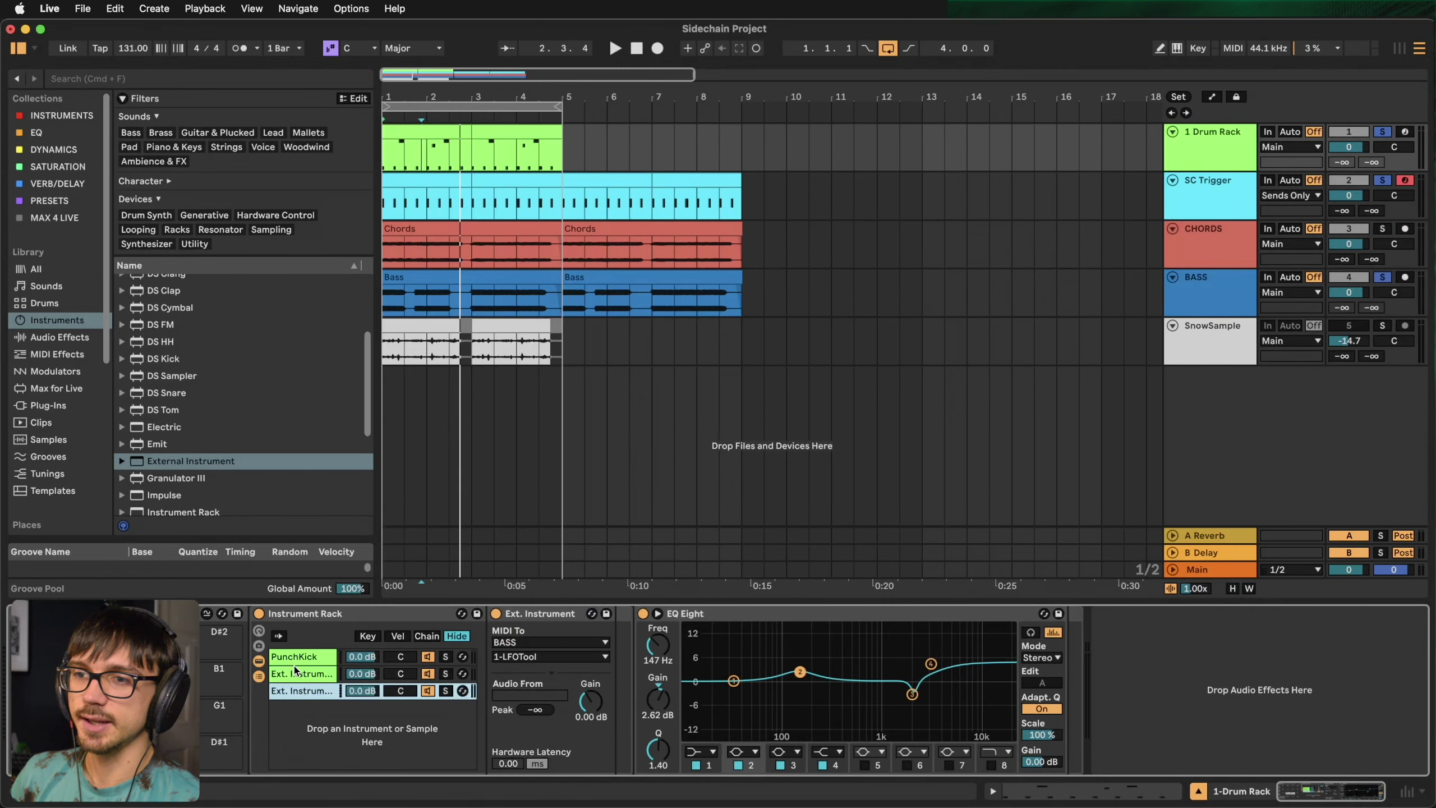
- Route the duplicated chain's MIDI to LFOTool on the CHORDS track and open that track's LFOTool
left_click(517, 645)
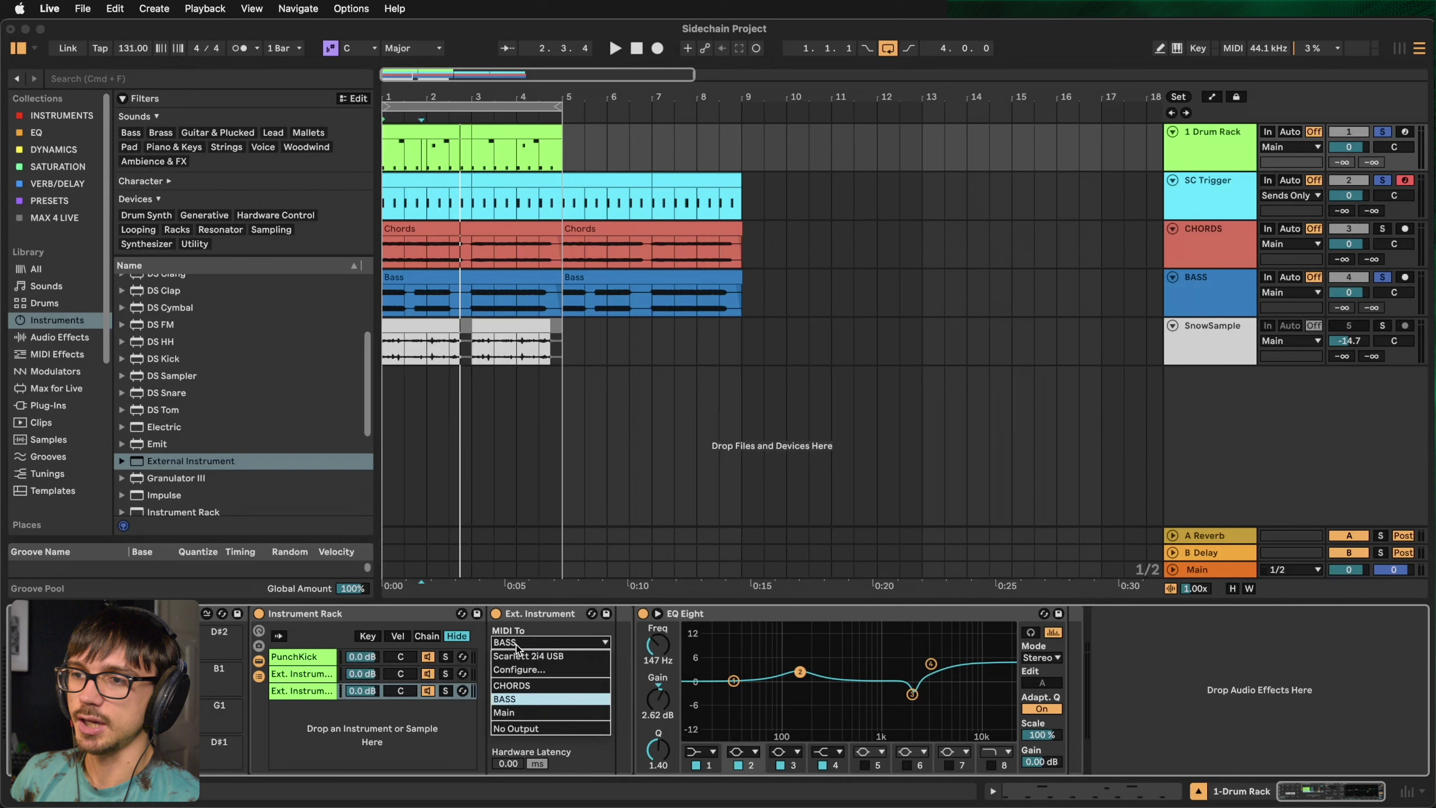
left_click(522, 685)
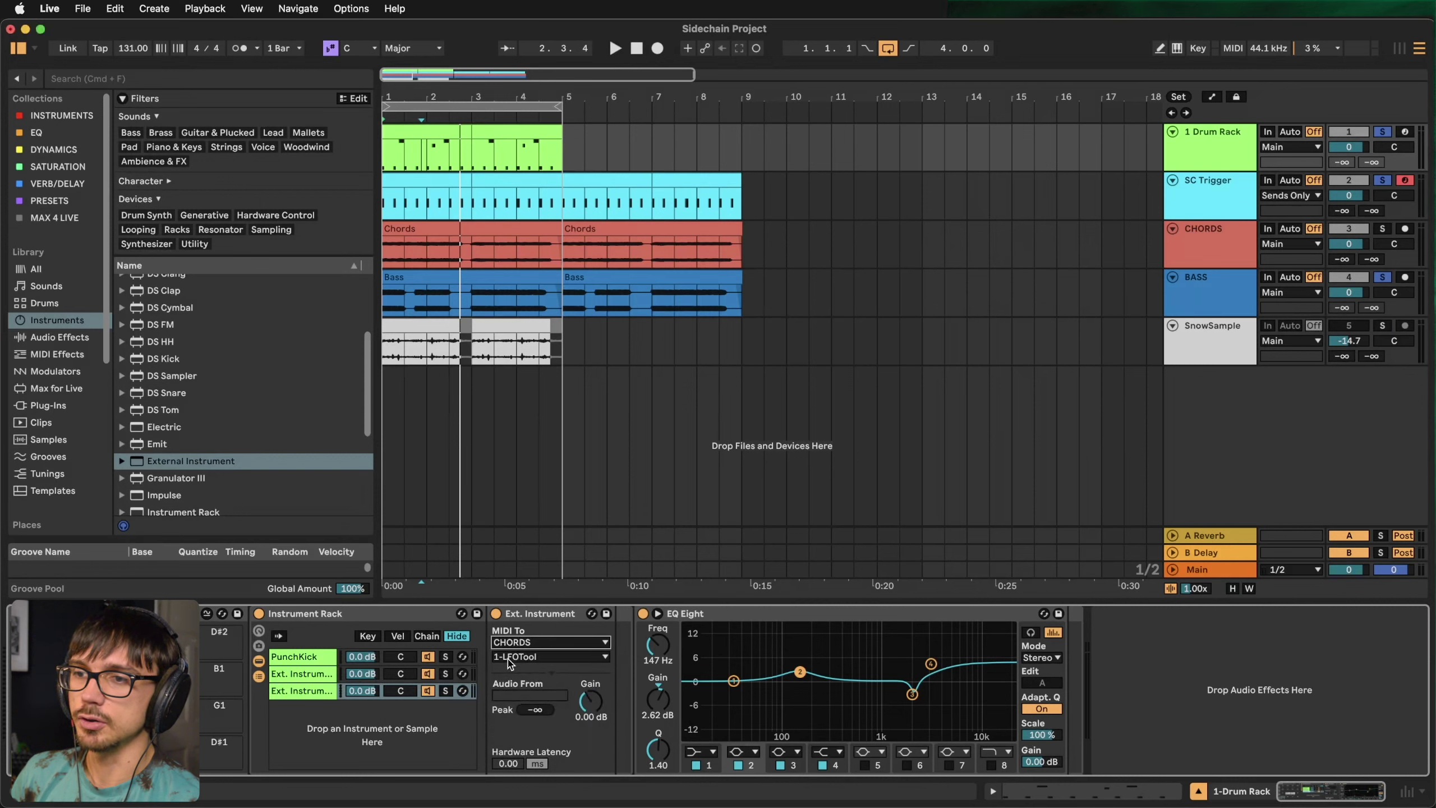
left_click(301, 674)
left_click(299, 691)
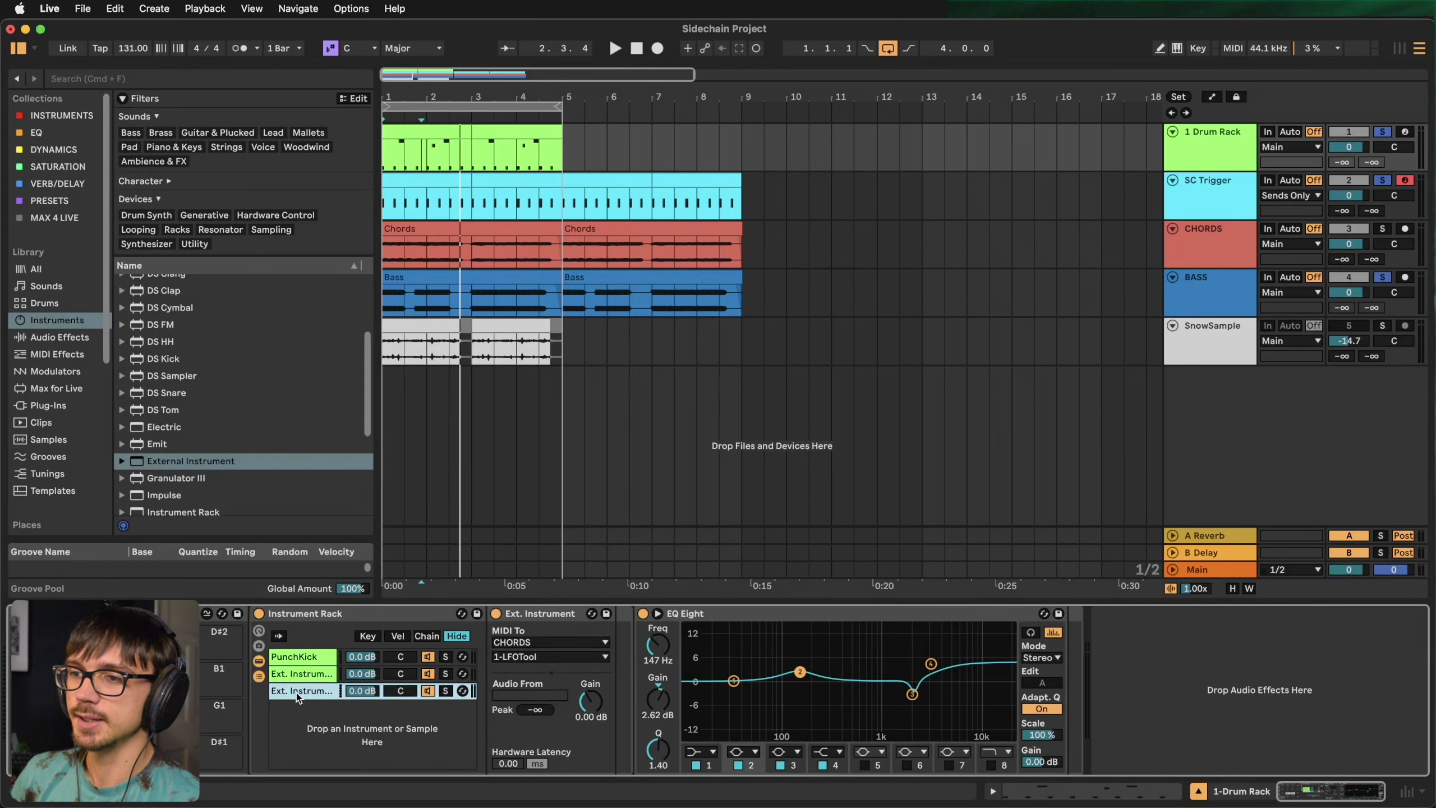
left_click(1219, 247)
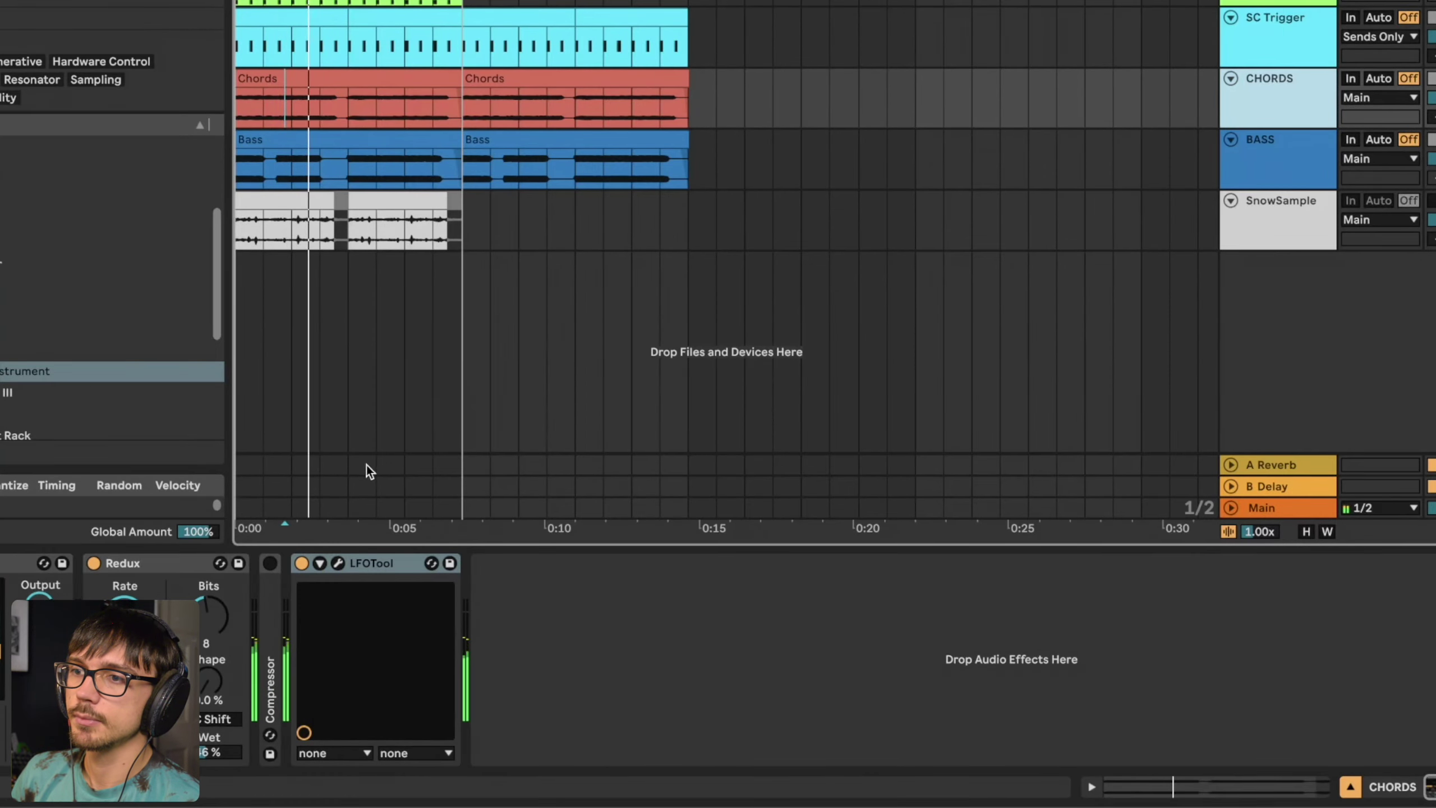
left_click(339, 563)
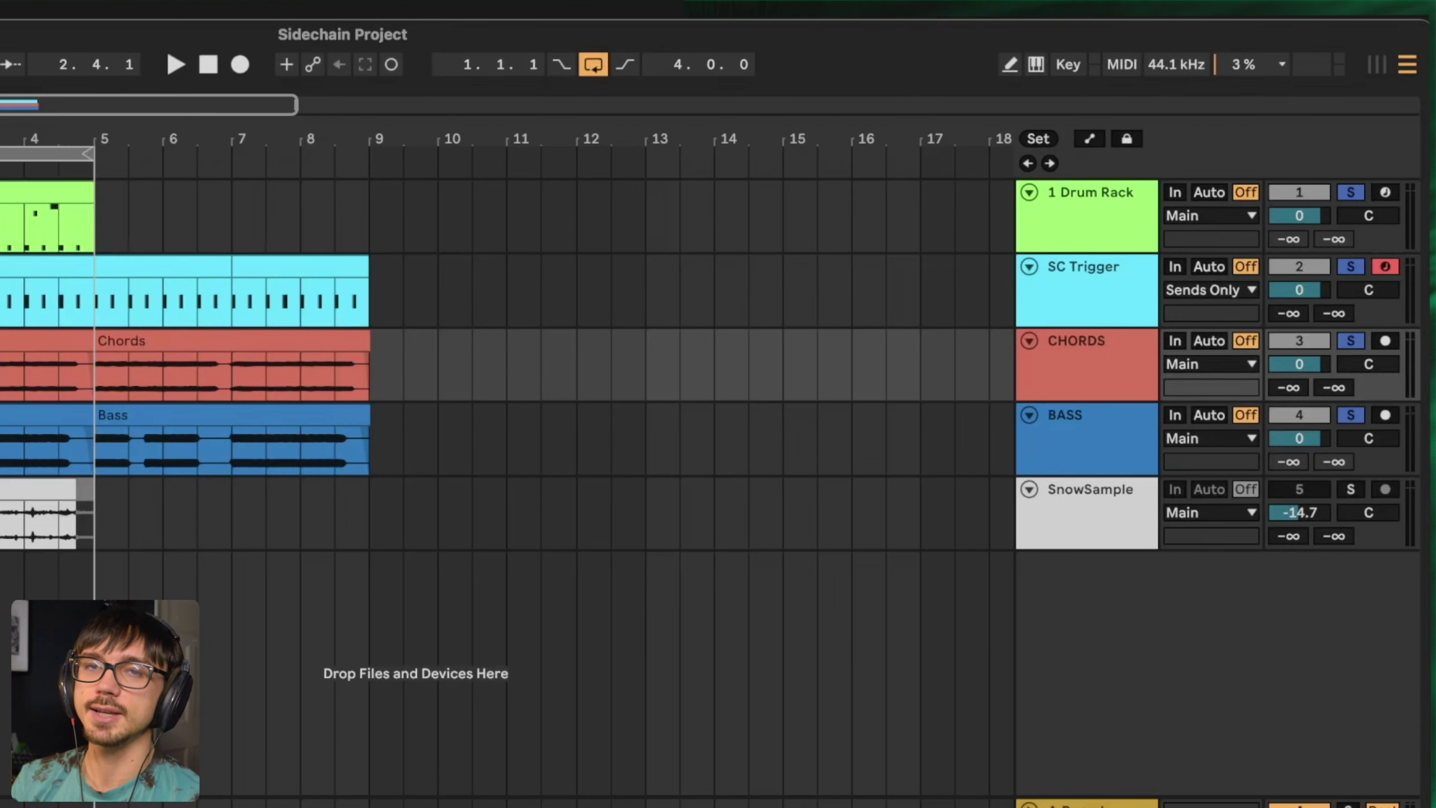
- Try an External Instrument grouped into an Instrument Rack, with its chain list shown, on a duplicate of the SC Trigger track
left_click(1117, 321)
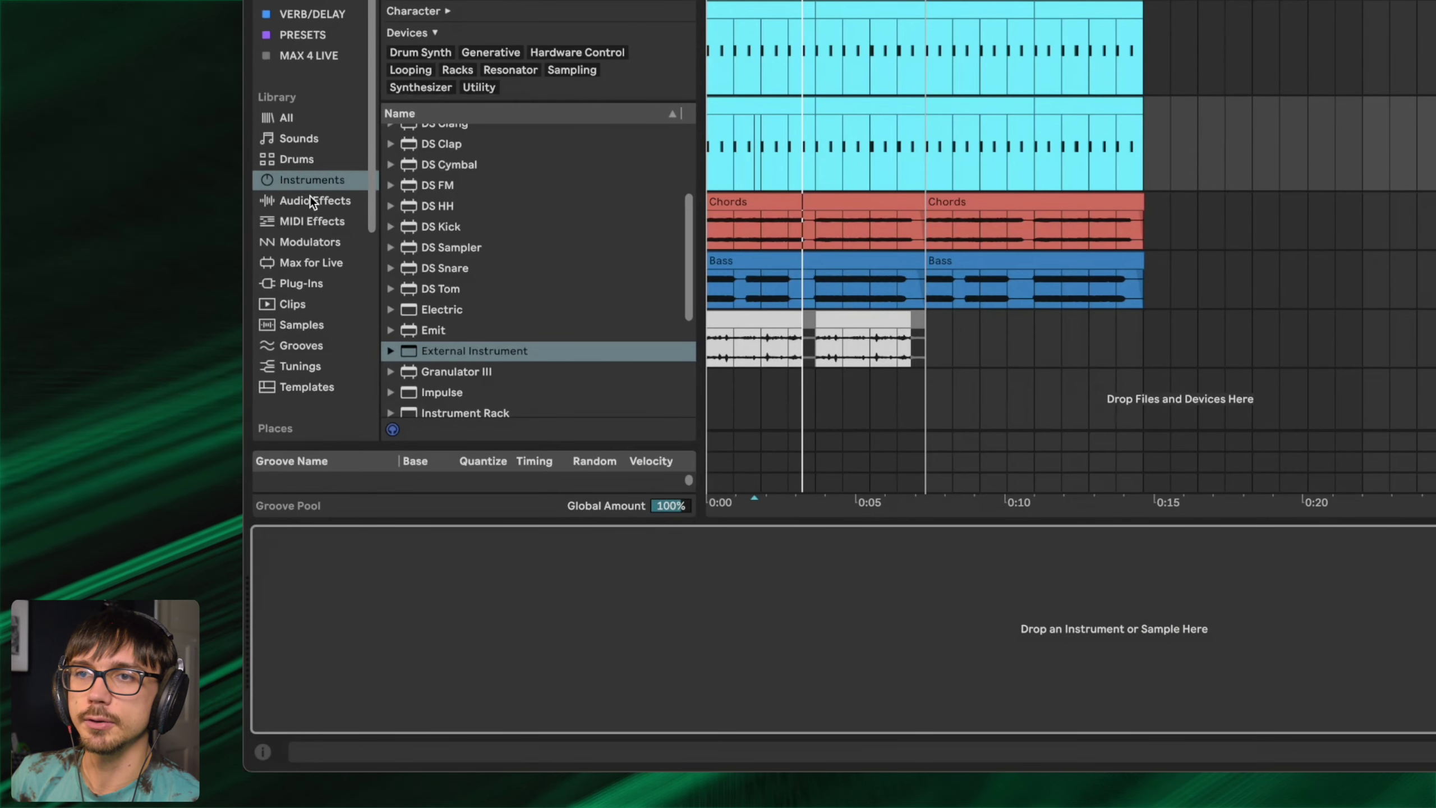
left_click_drag(471, 351, 370, 661)
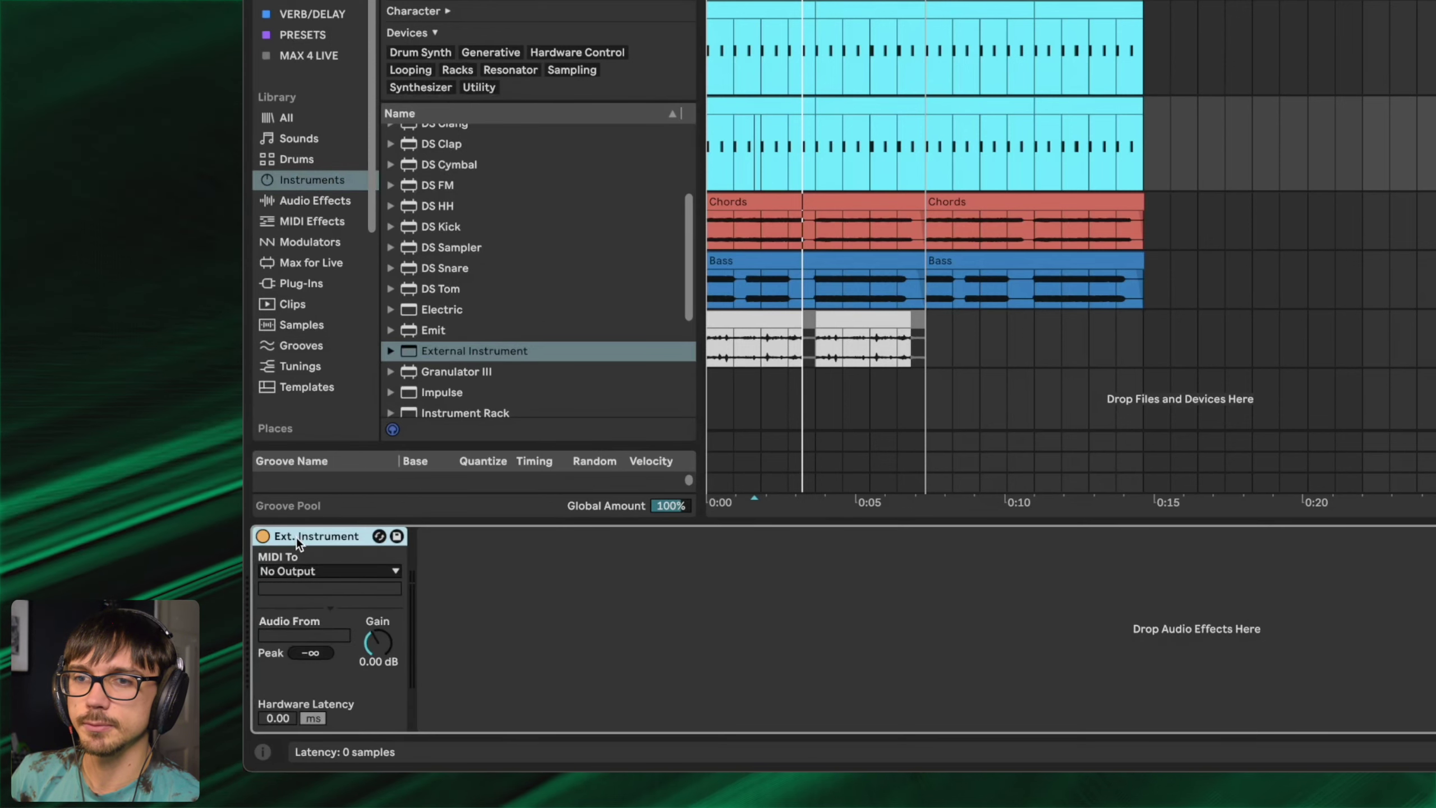
right_click(296, 537)
left_click(345, 656)
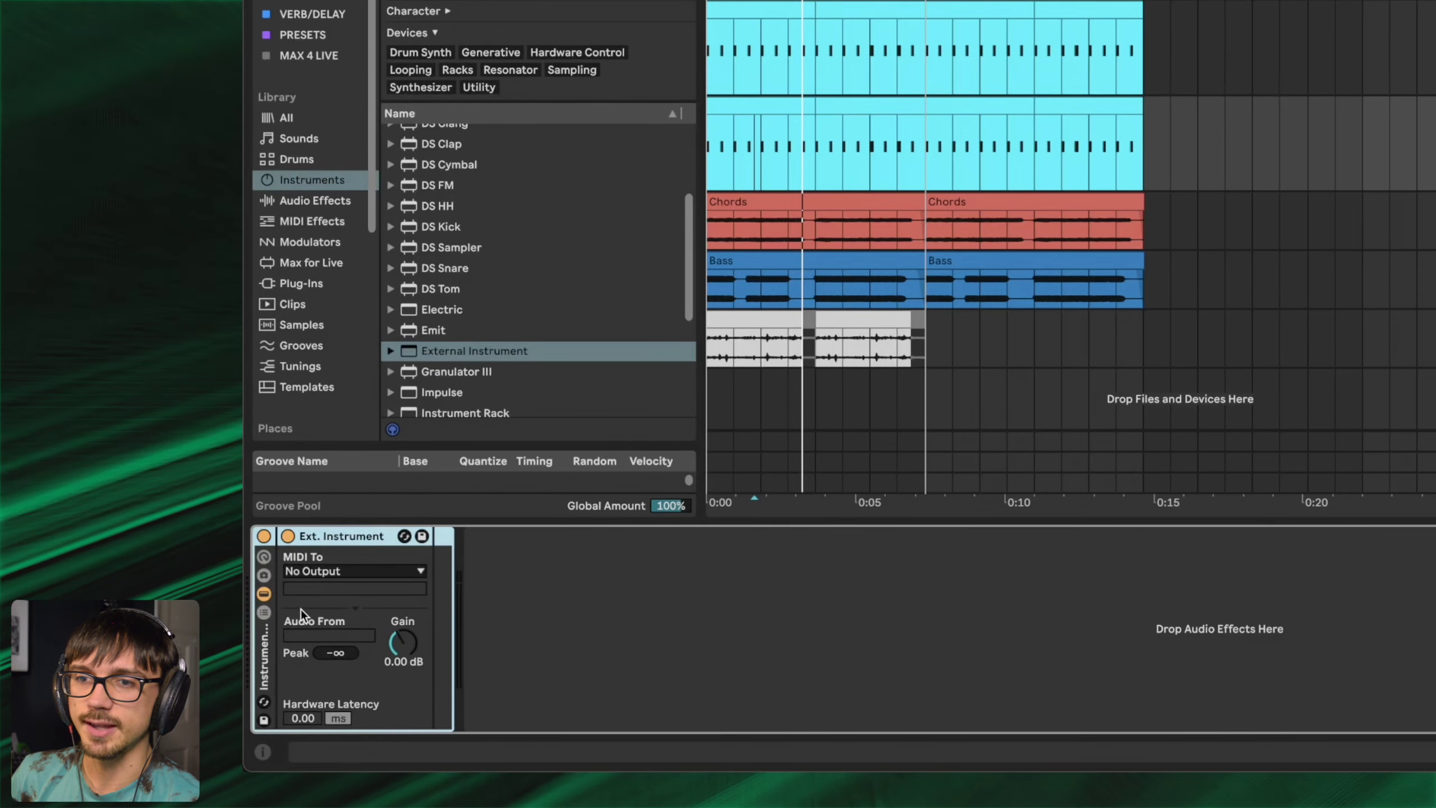
left_click(264, 612)
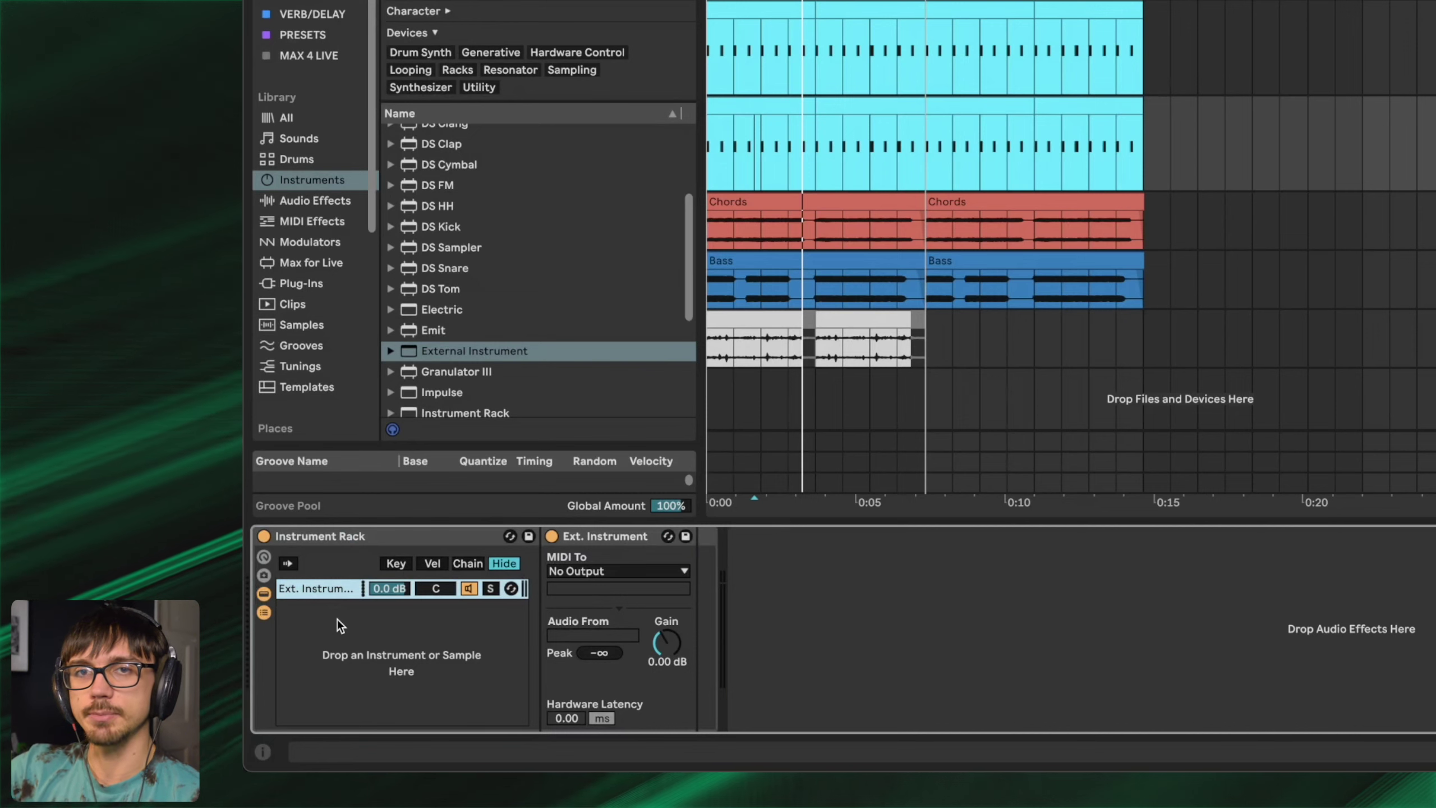
left_click(318, 536)
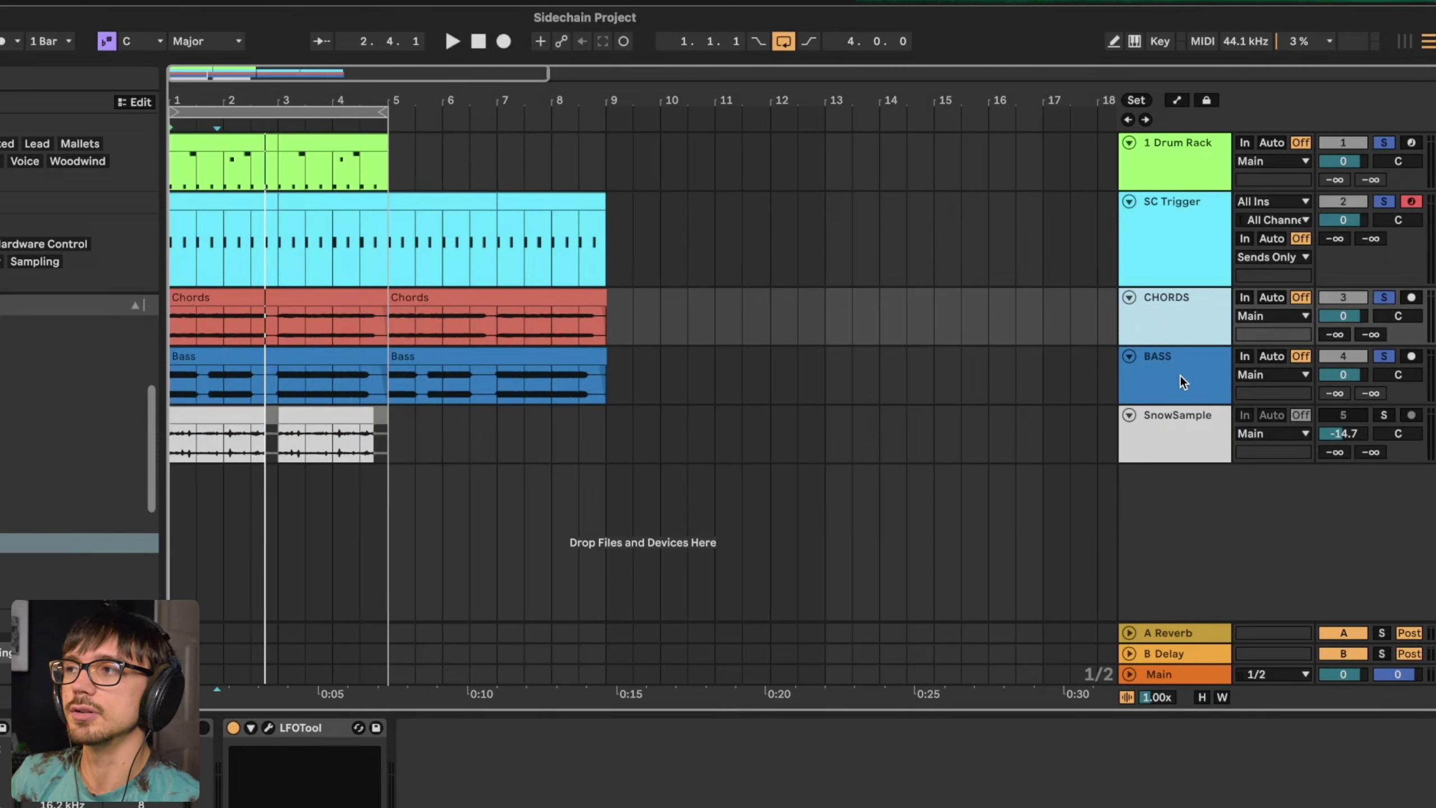
left_click(1189, 371)
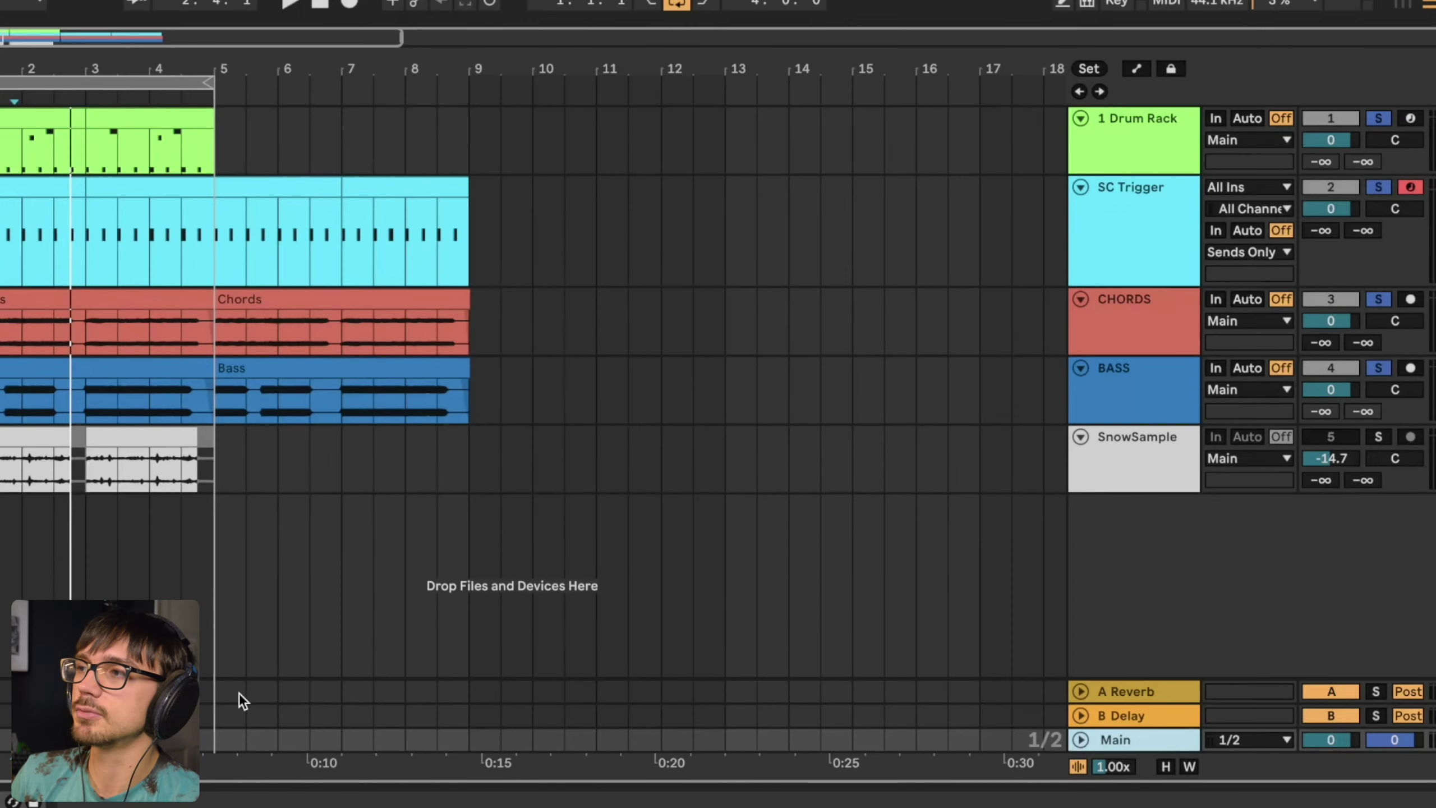
left_click(1194, 320)
left_click(1140, 371)
left_click(1131, 316)
left_click(1136, 371)
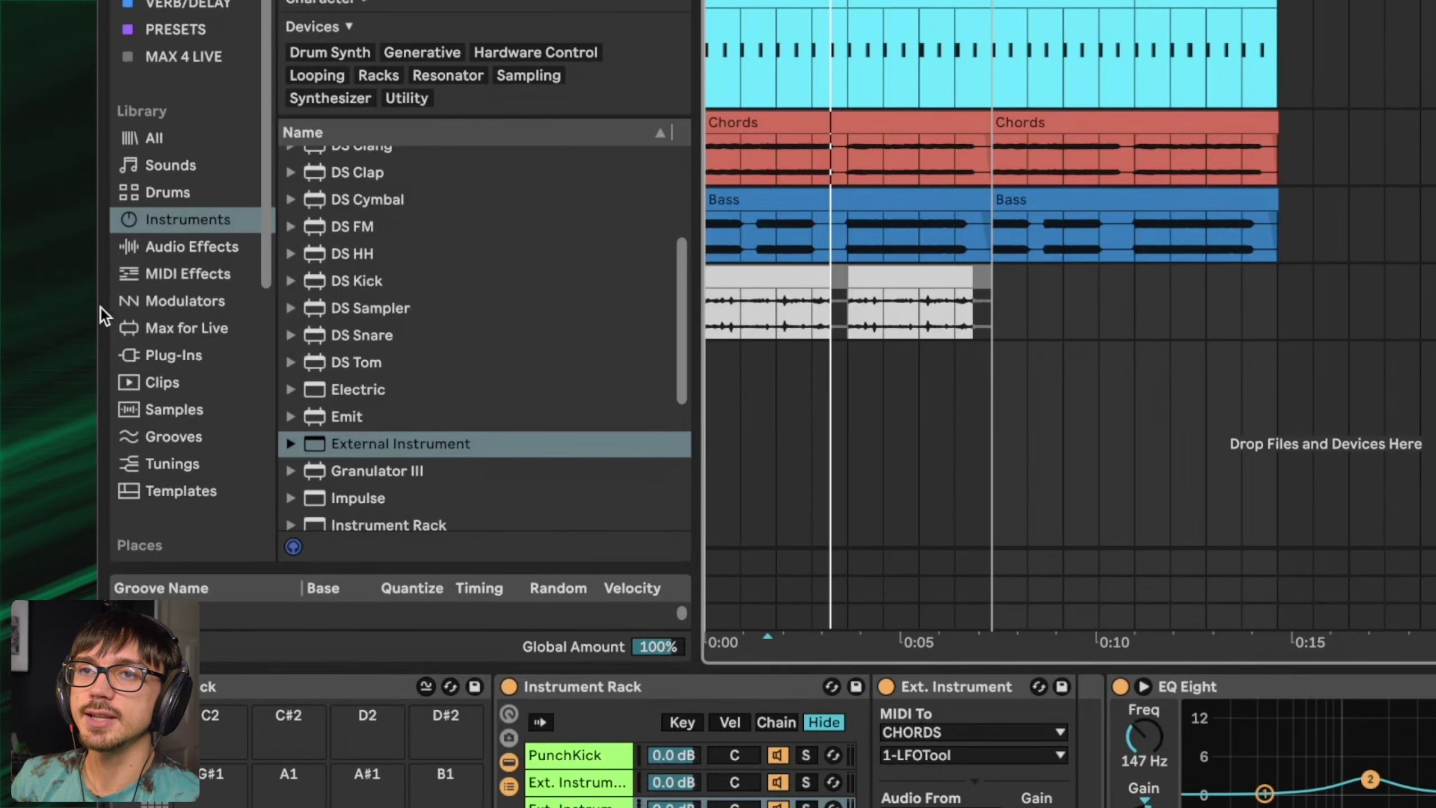
- Add the Shaper MIDI effect to the kick pad of the Drum Rack, ahead of its Instrument Rack
left_click(170, 276)
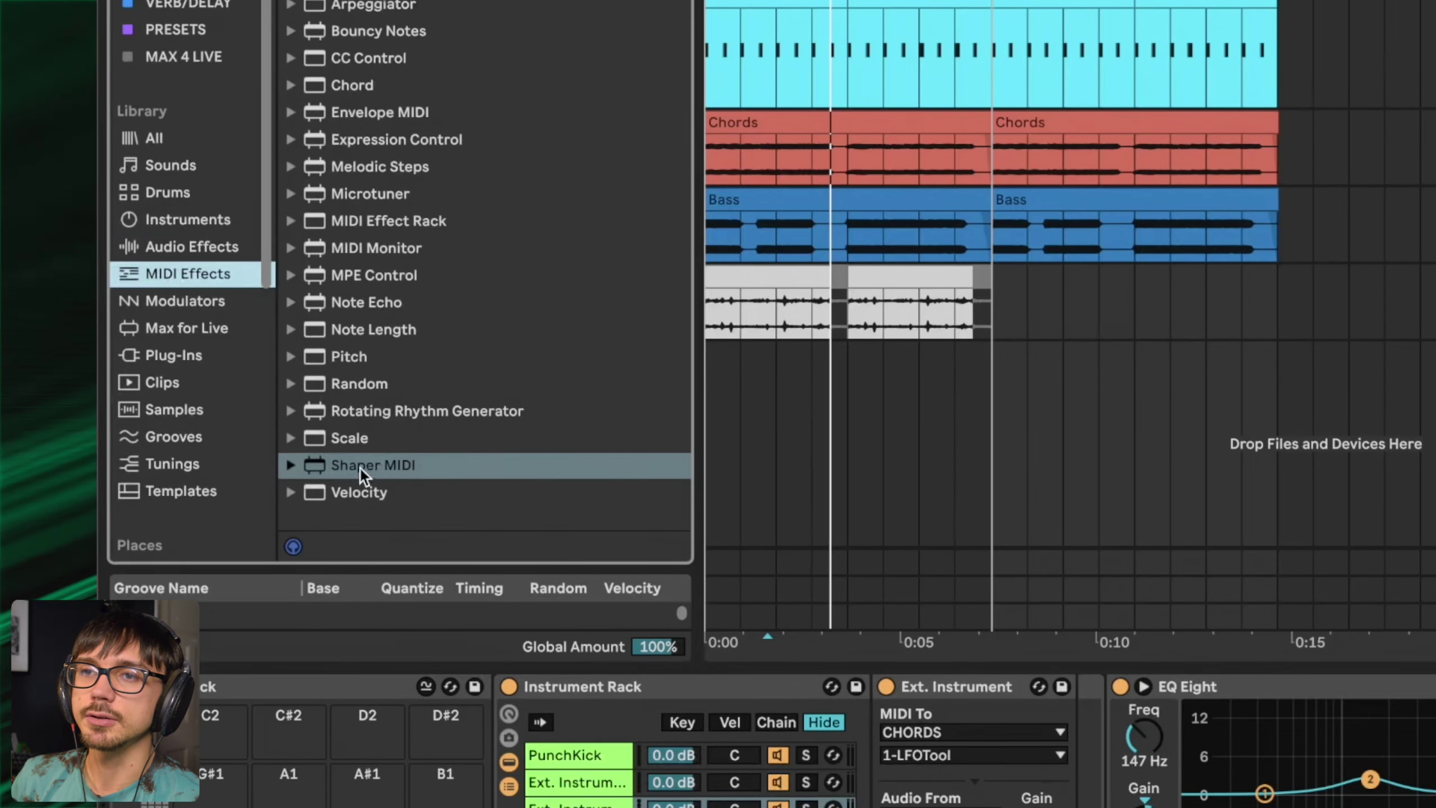
left_click_drag(361, 465, 191, 807)
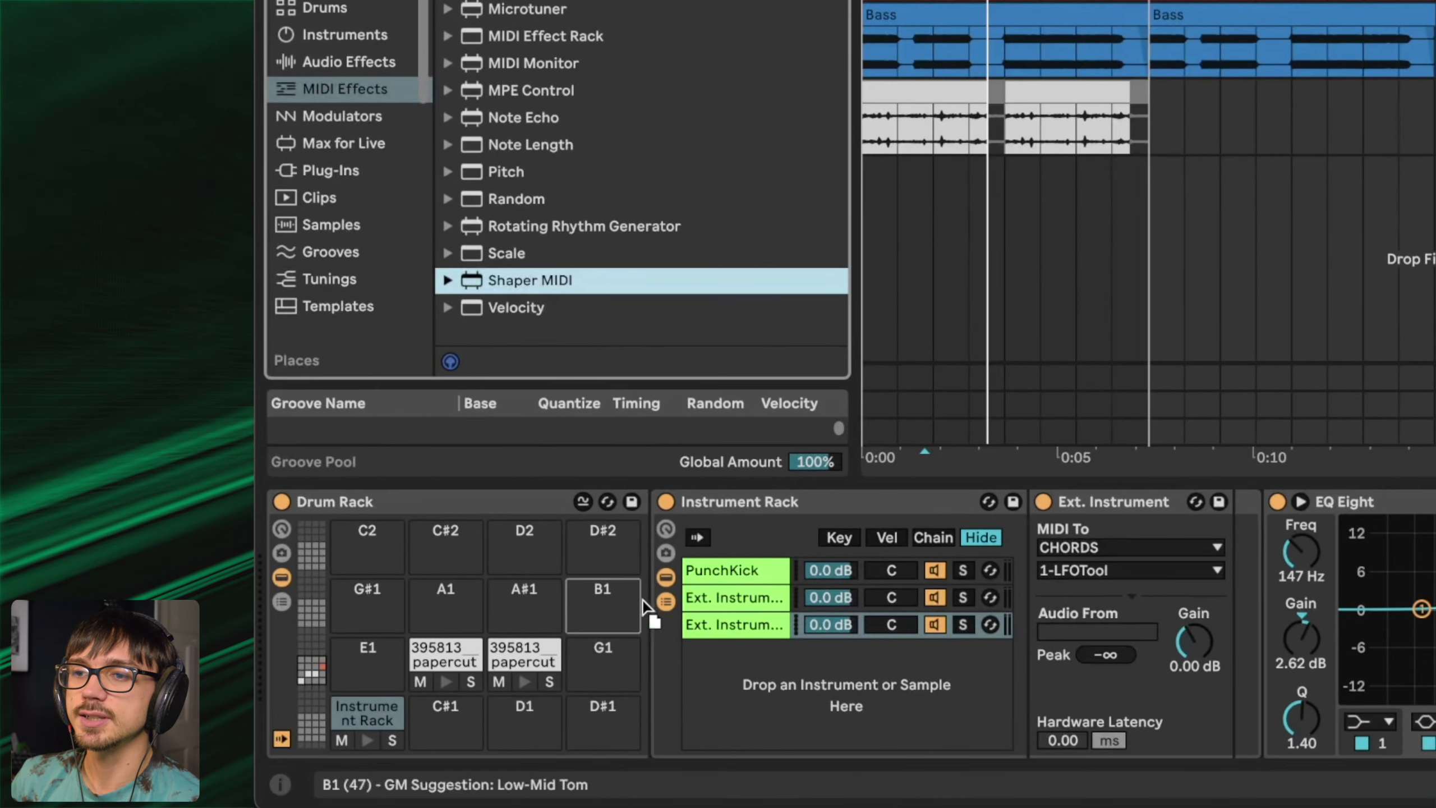
left_click_drag(347, 714, 357, 720)
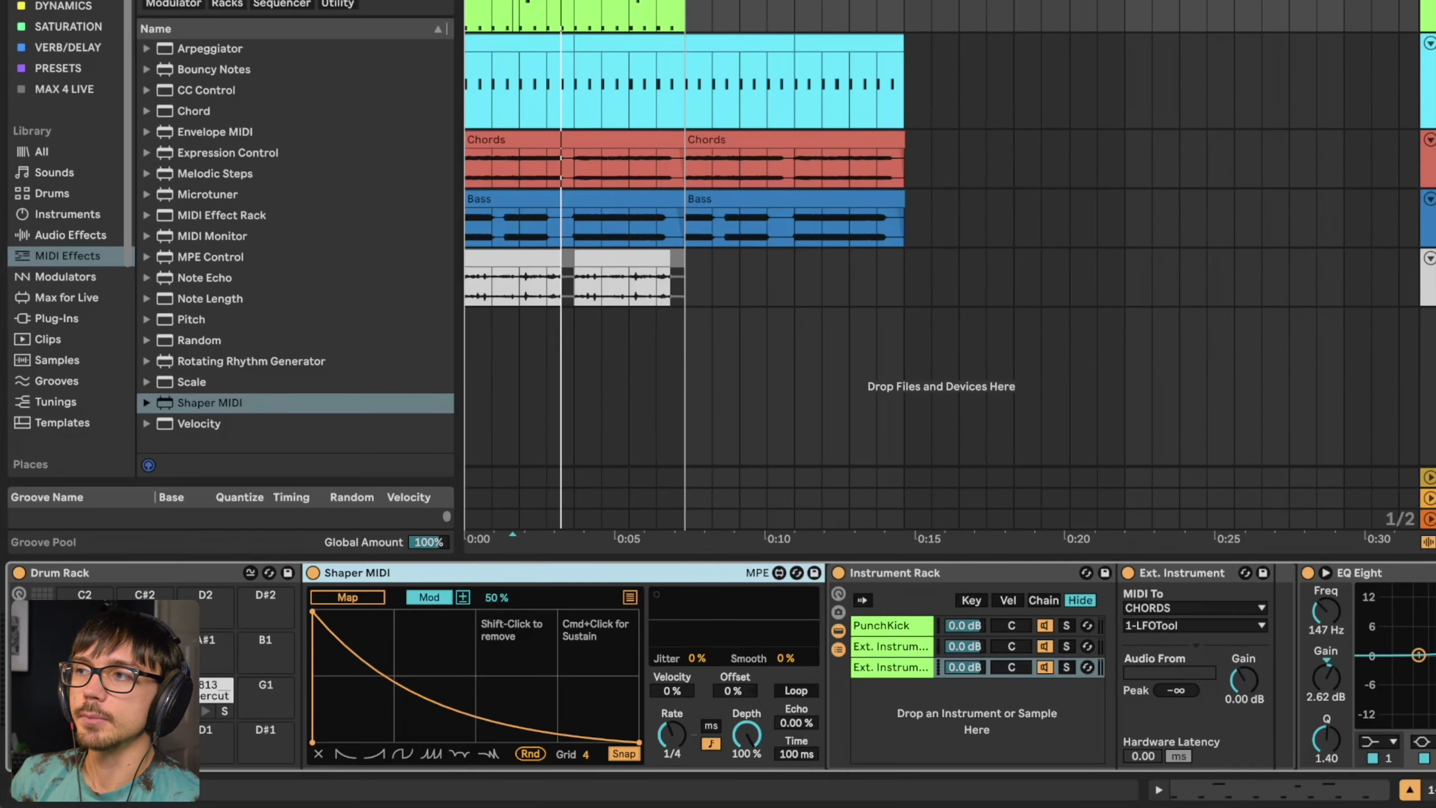
- Add a Utility audio effect after LFOTool on the BASS track
left_click(512, 218)
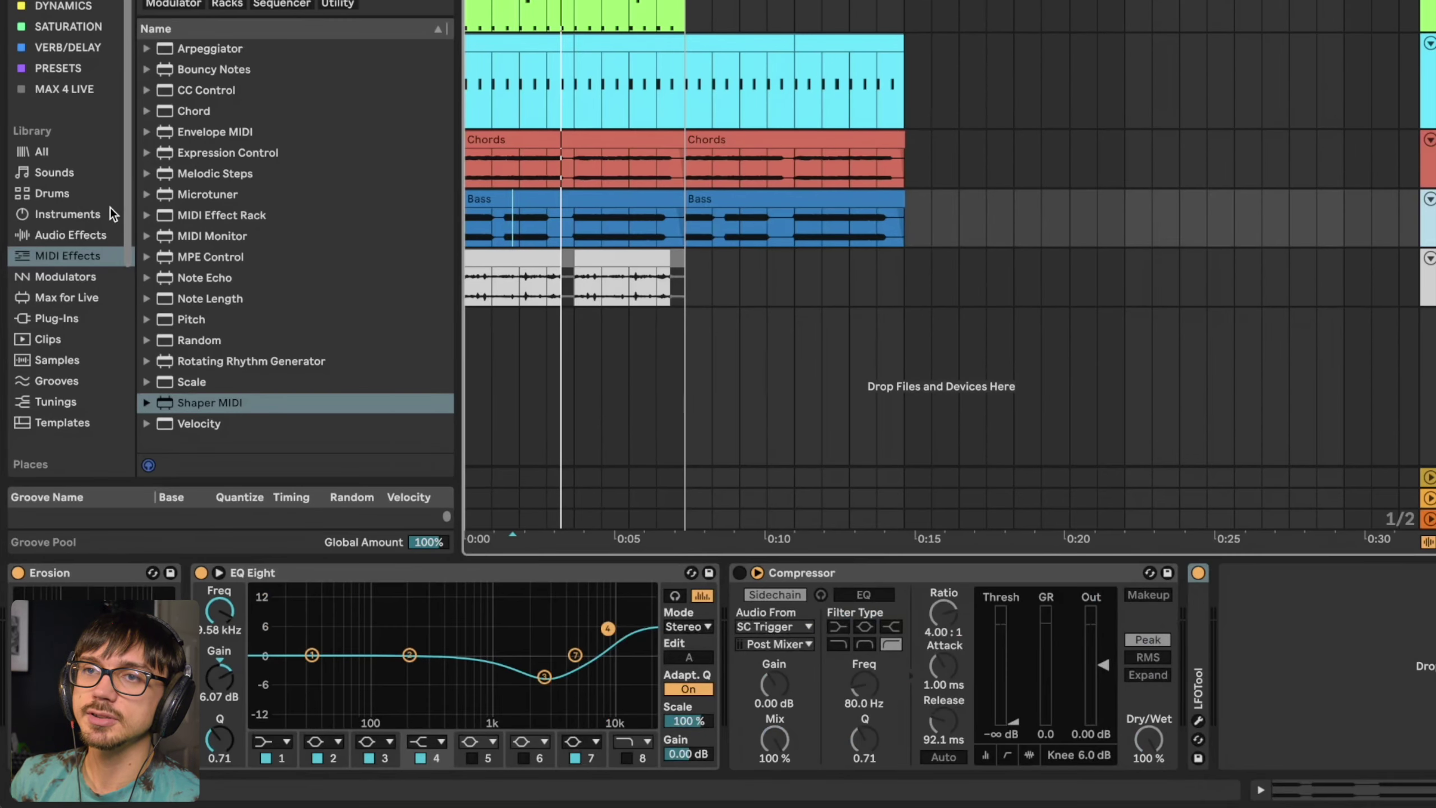
left_click(82, 233)
scroll(203, 348, "down", 15)
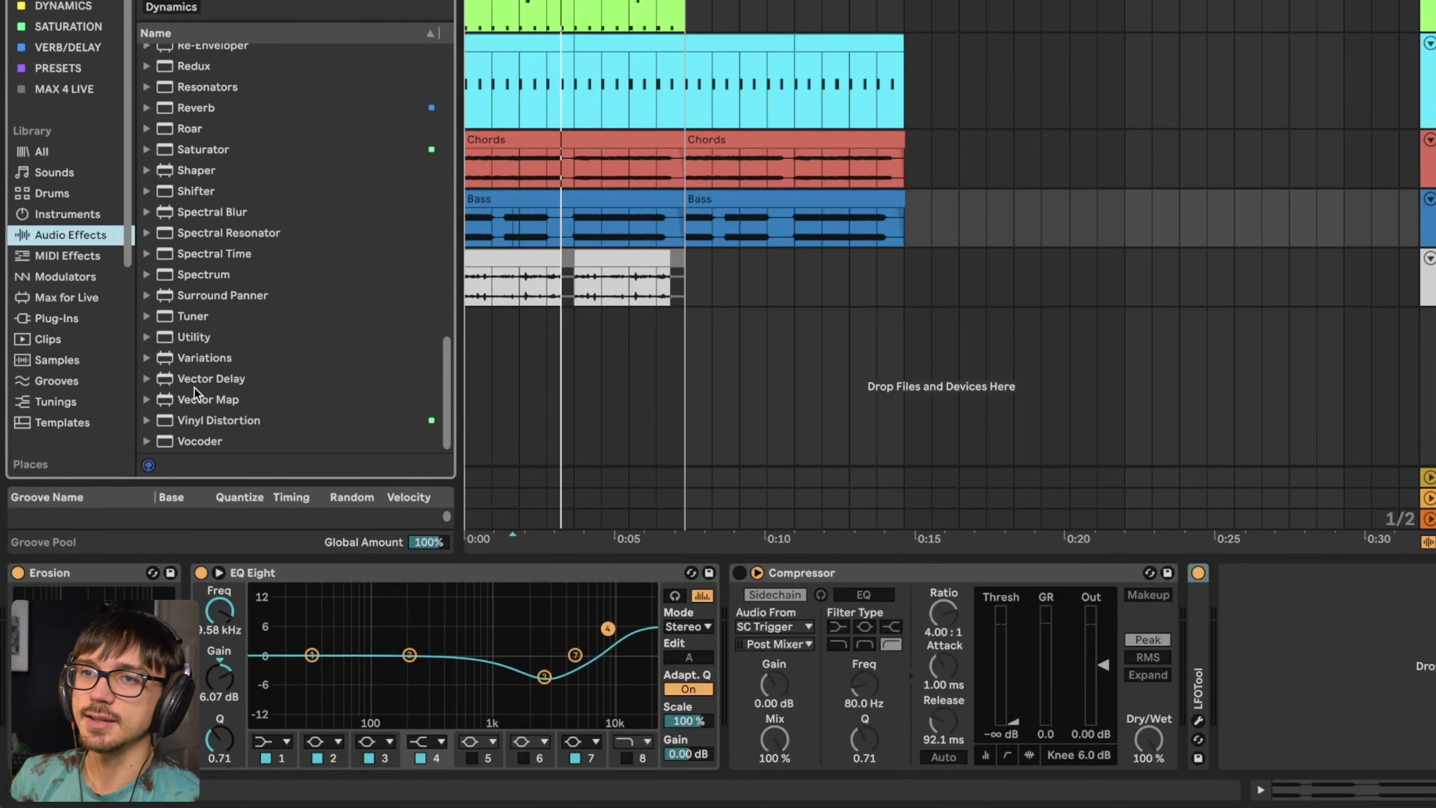
left_click_drag(193, 339, 1206, 687)
left_click_drag(1291, 714, 1293, 715)
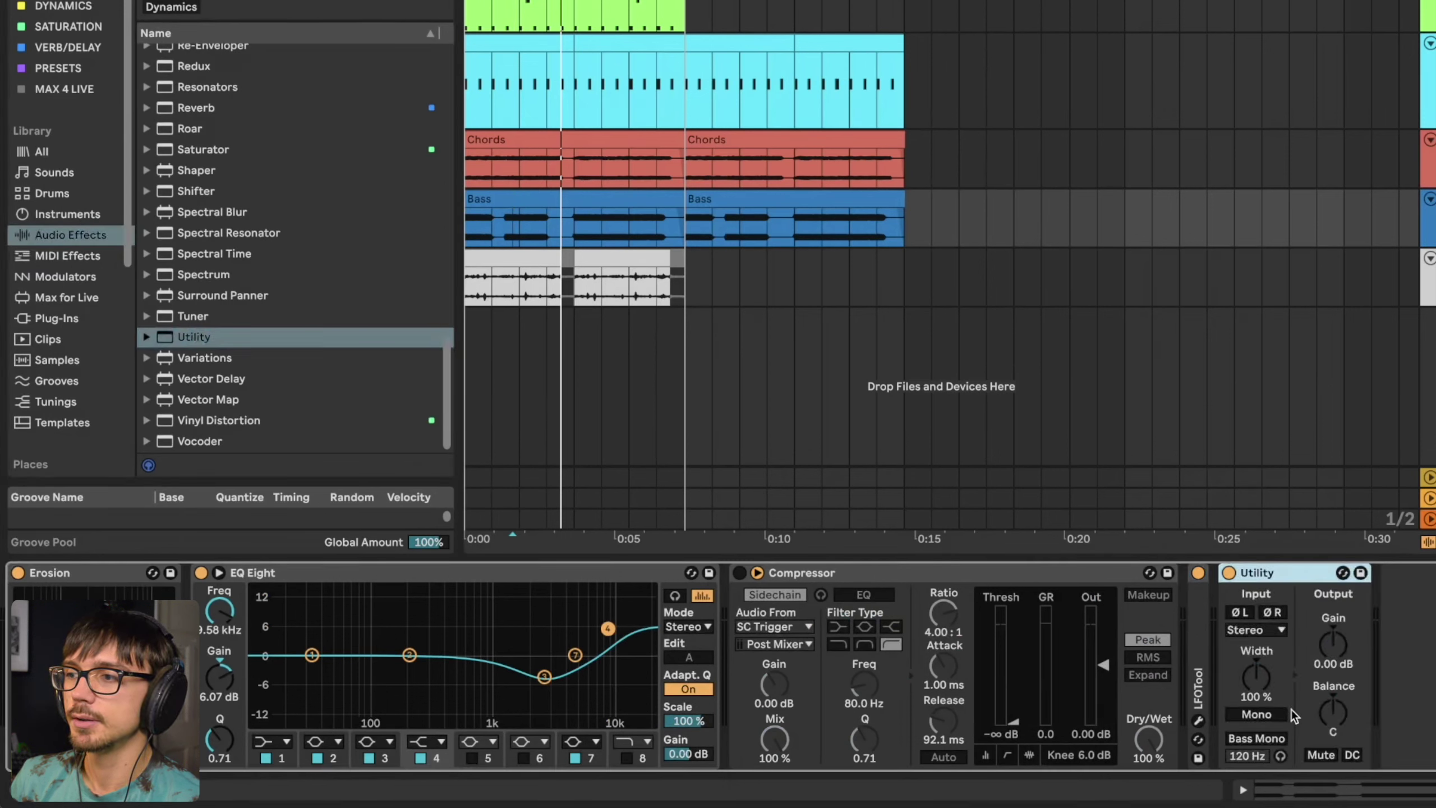
- Bypass the bass LFOTool and map the kick pad's Shaper MIDI to the output gain of the bass Utility
key("Up")
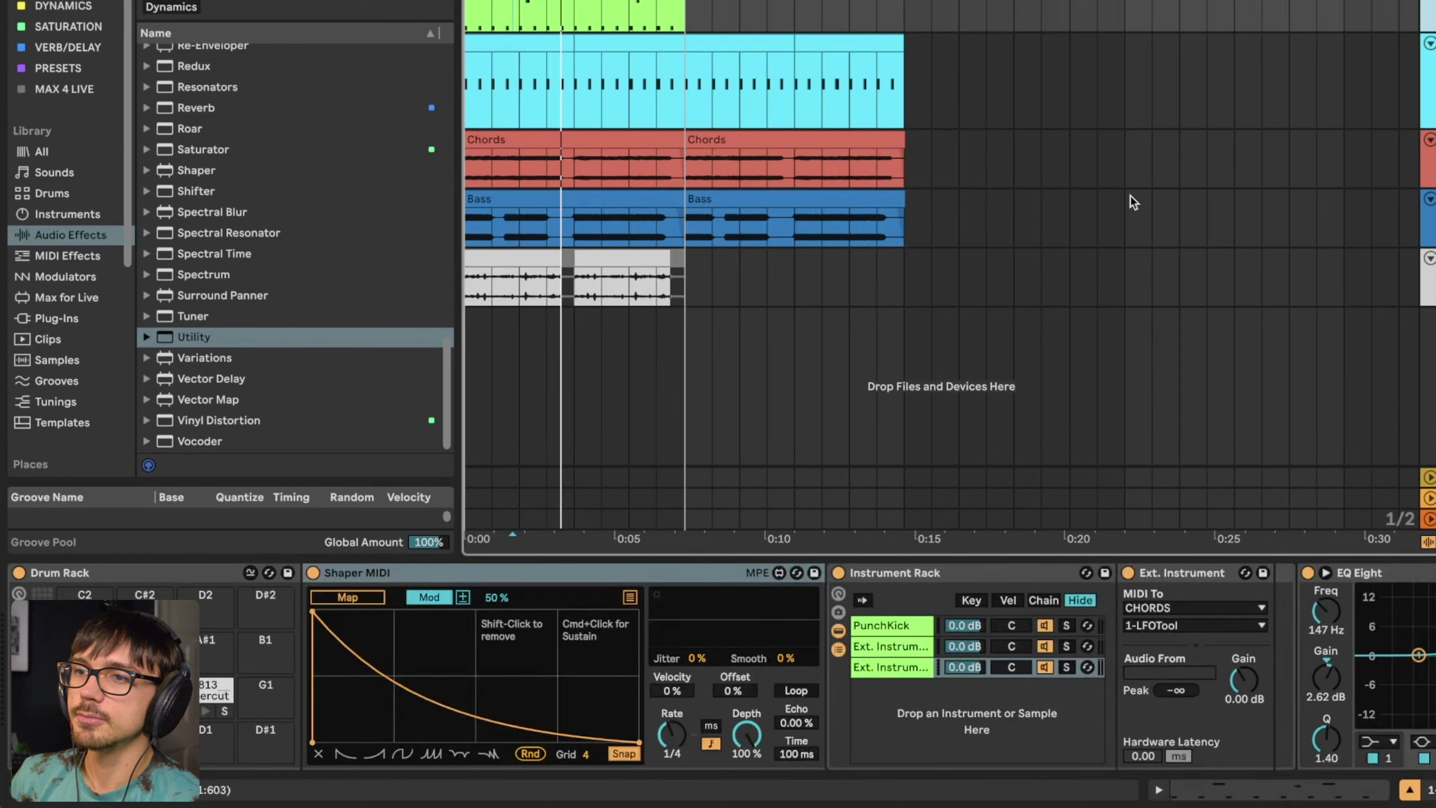
left_click(342, 595)
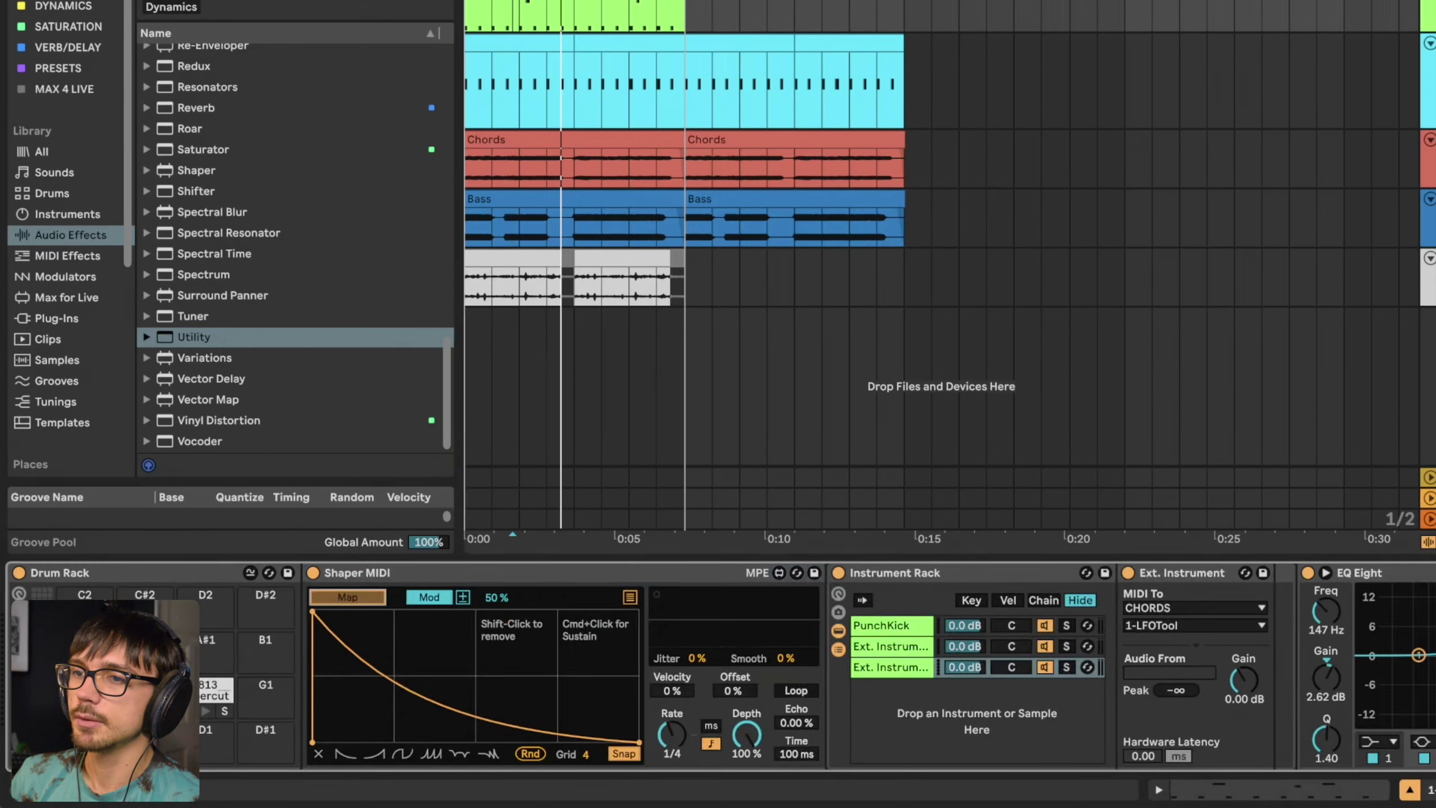
key("Down")
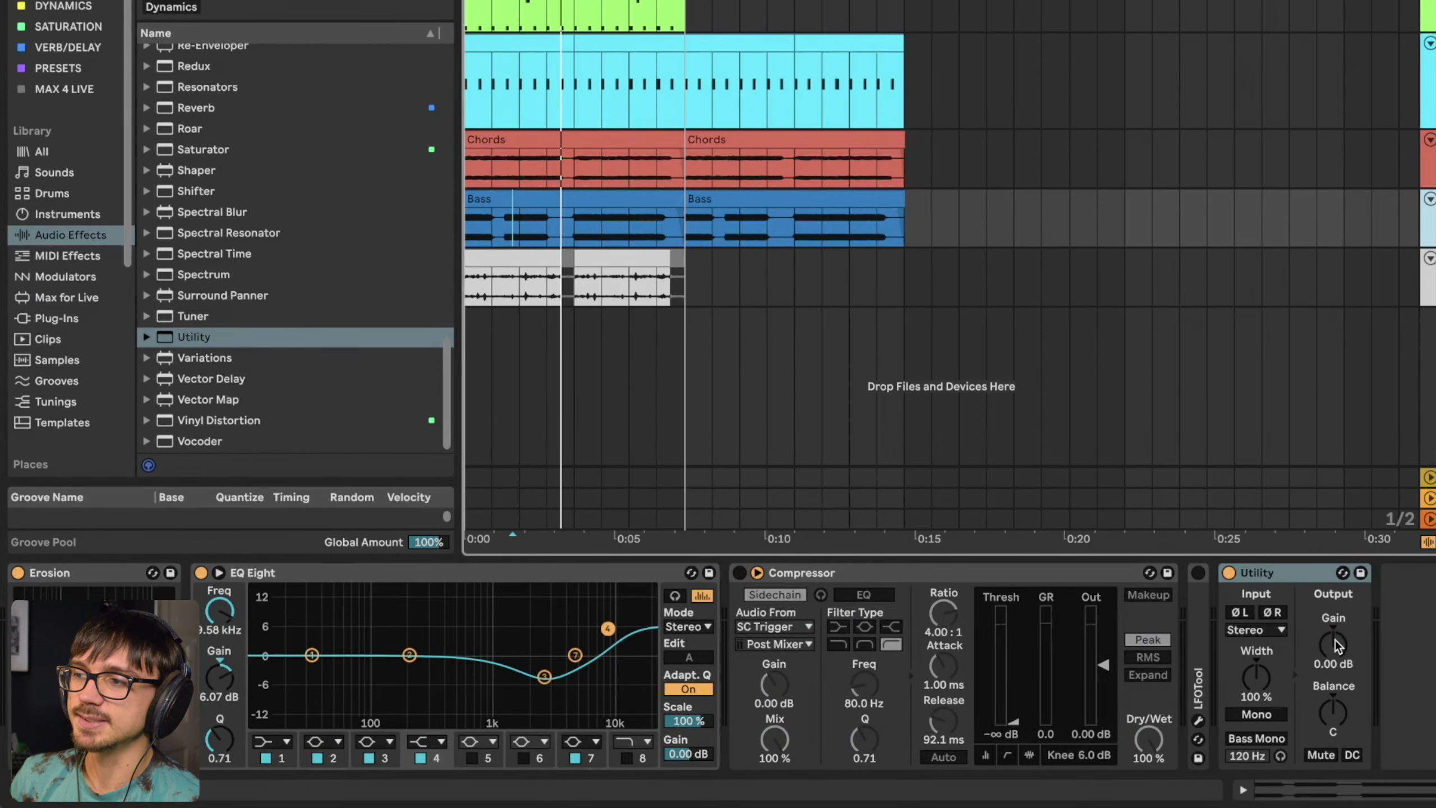
left_click(1332, 662)
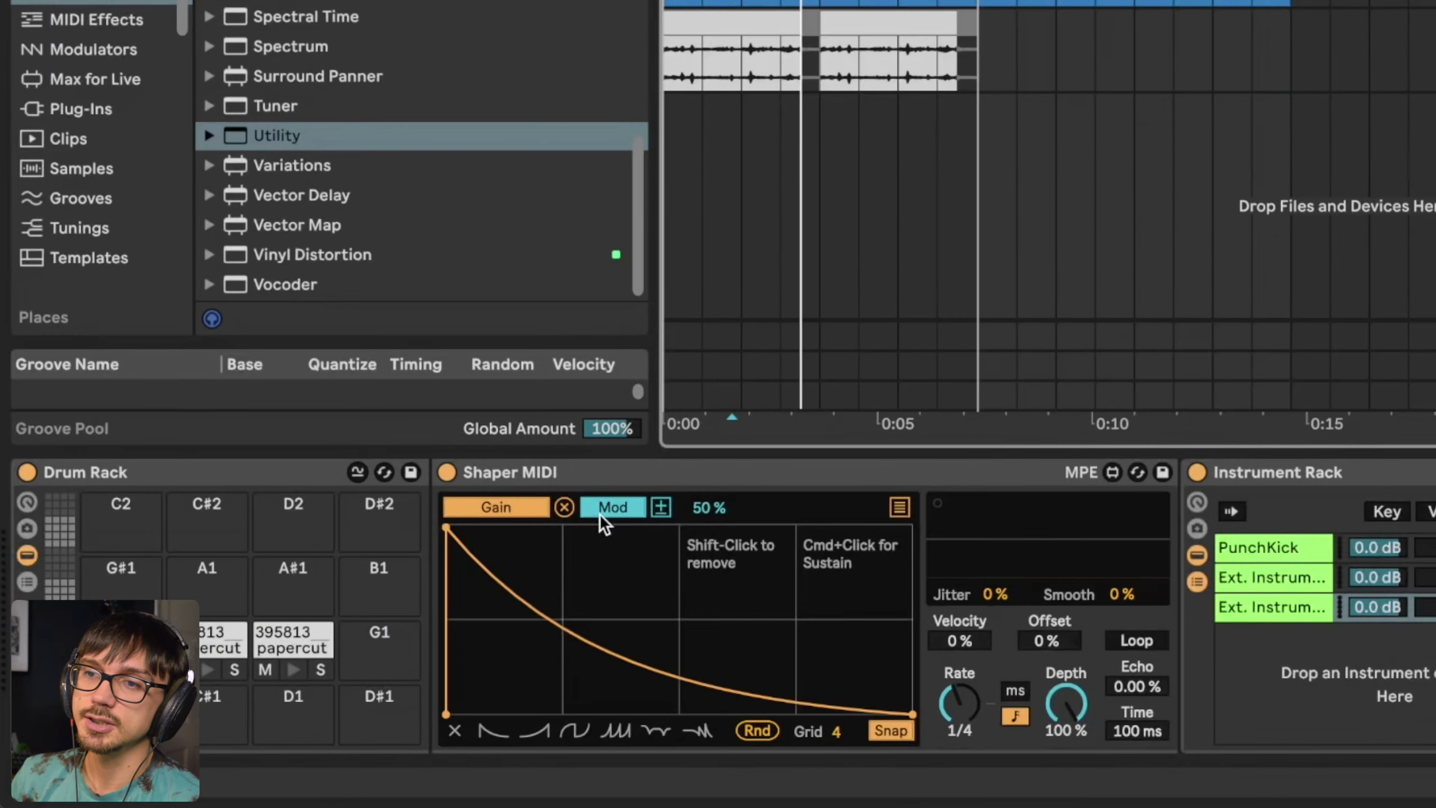
- Set Shaper MIDI's gain mapping to Remote with a 50% maximum and reshape its curve to ramp up over the first quarter and hold
left_click(614, 511)
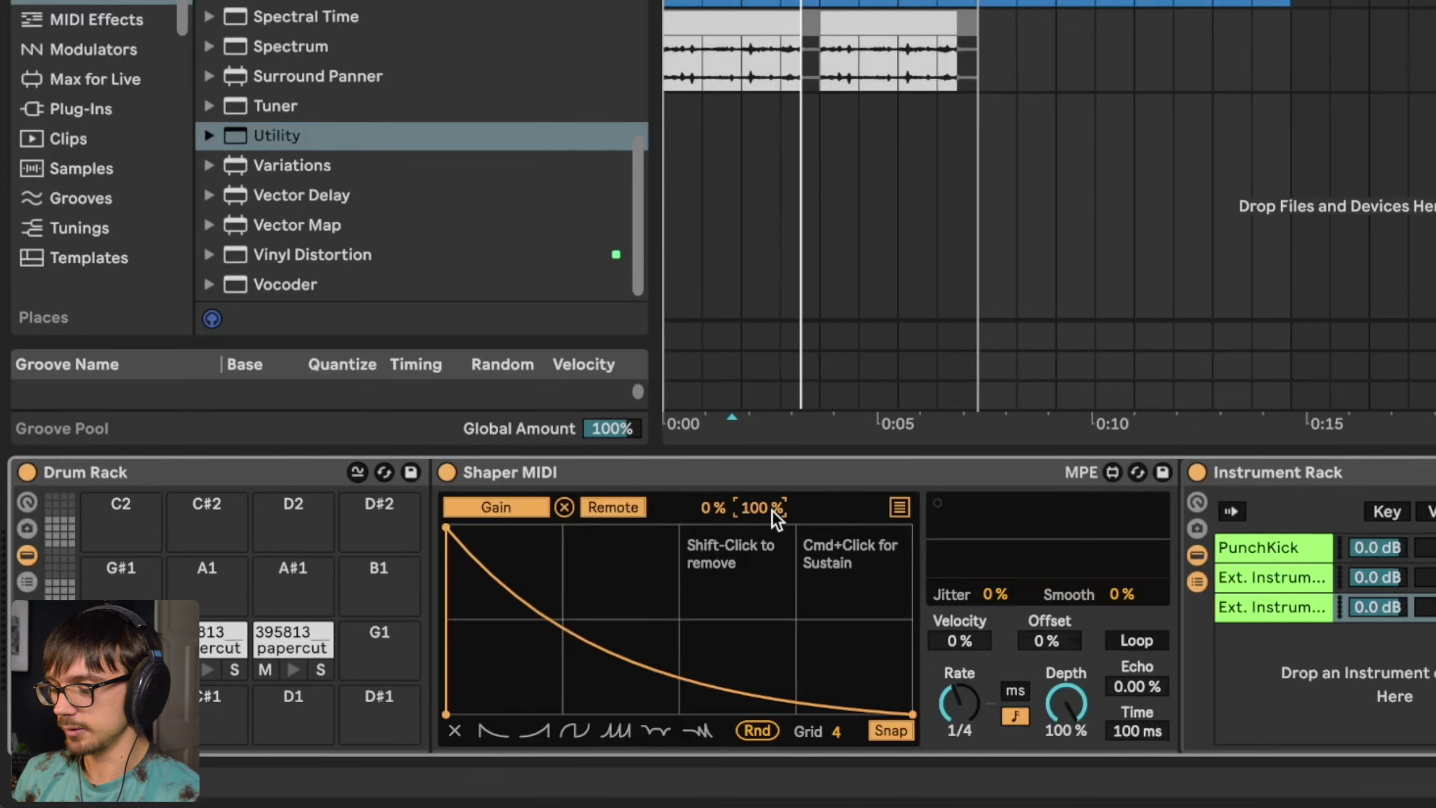
type("50")
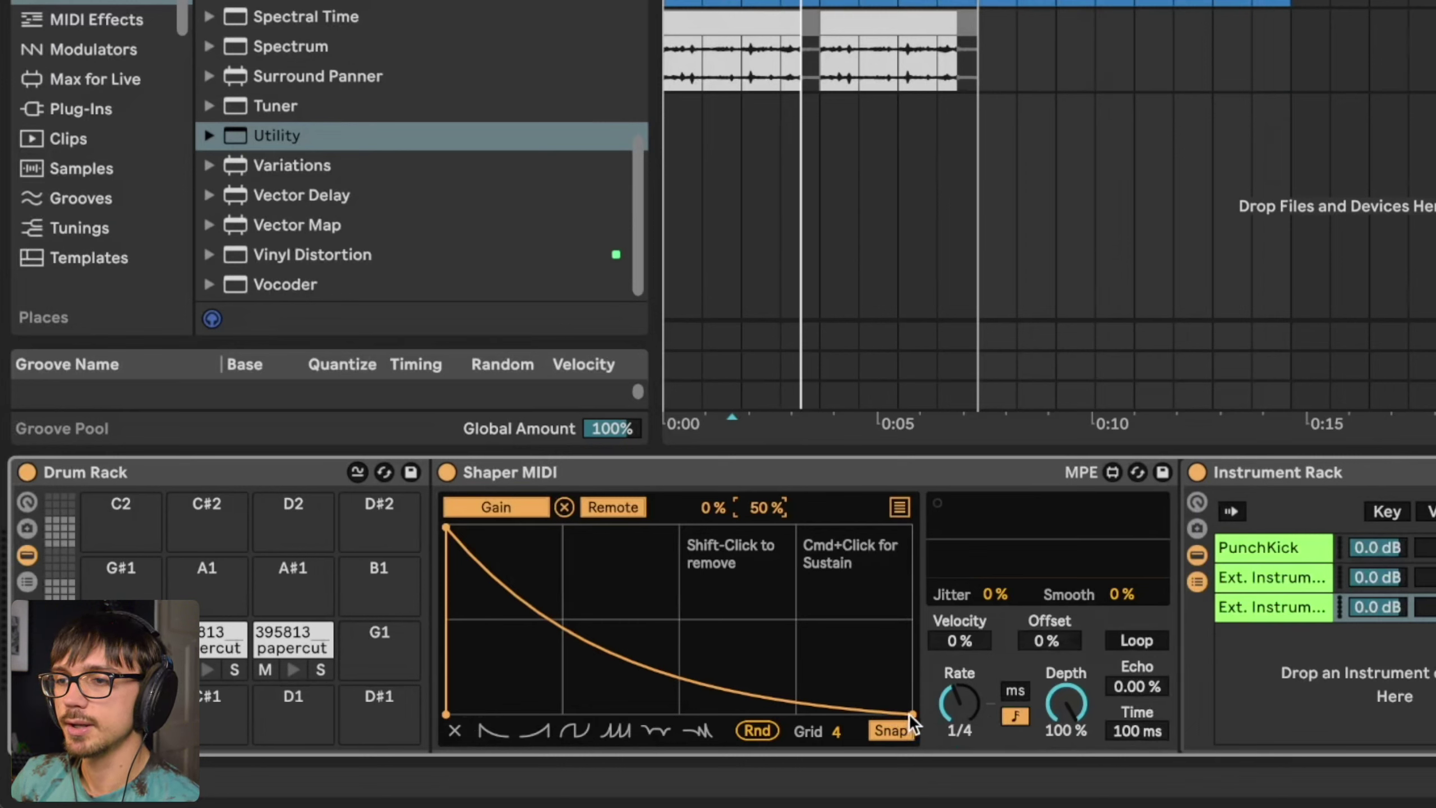
left_click_drag(909, 715, 927, 481)
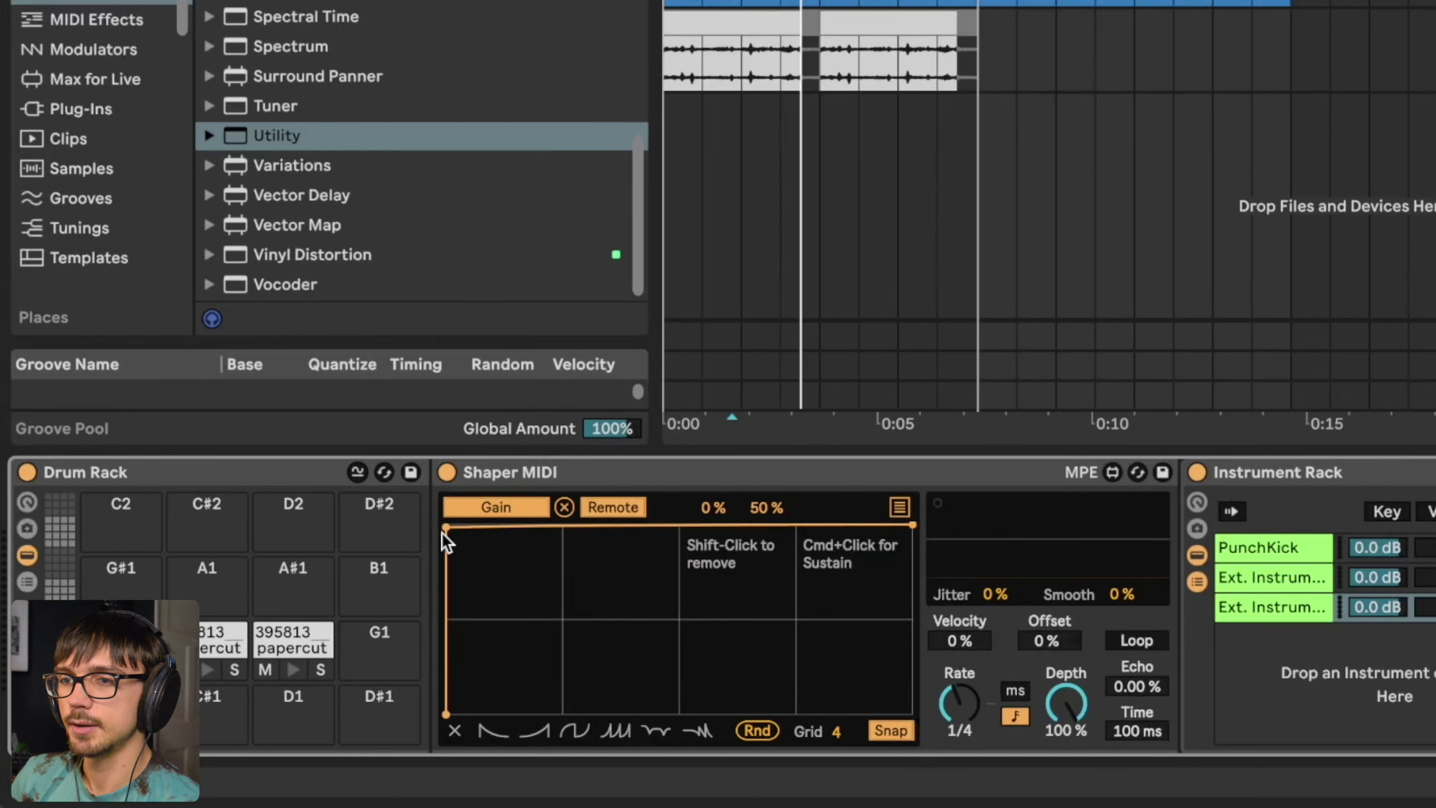
left_click_drag(446, 528, 594, 521)
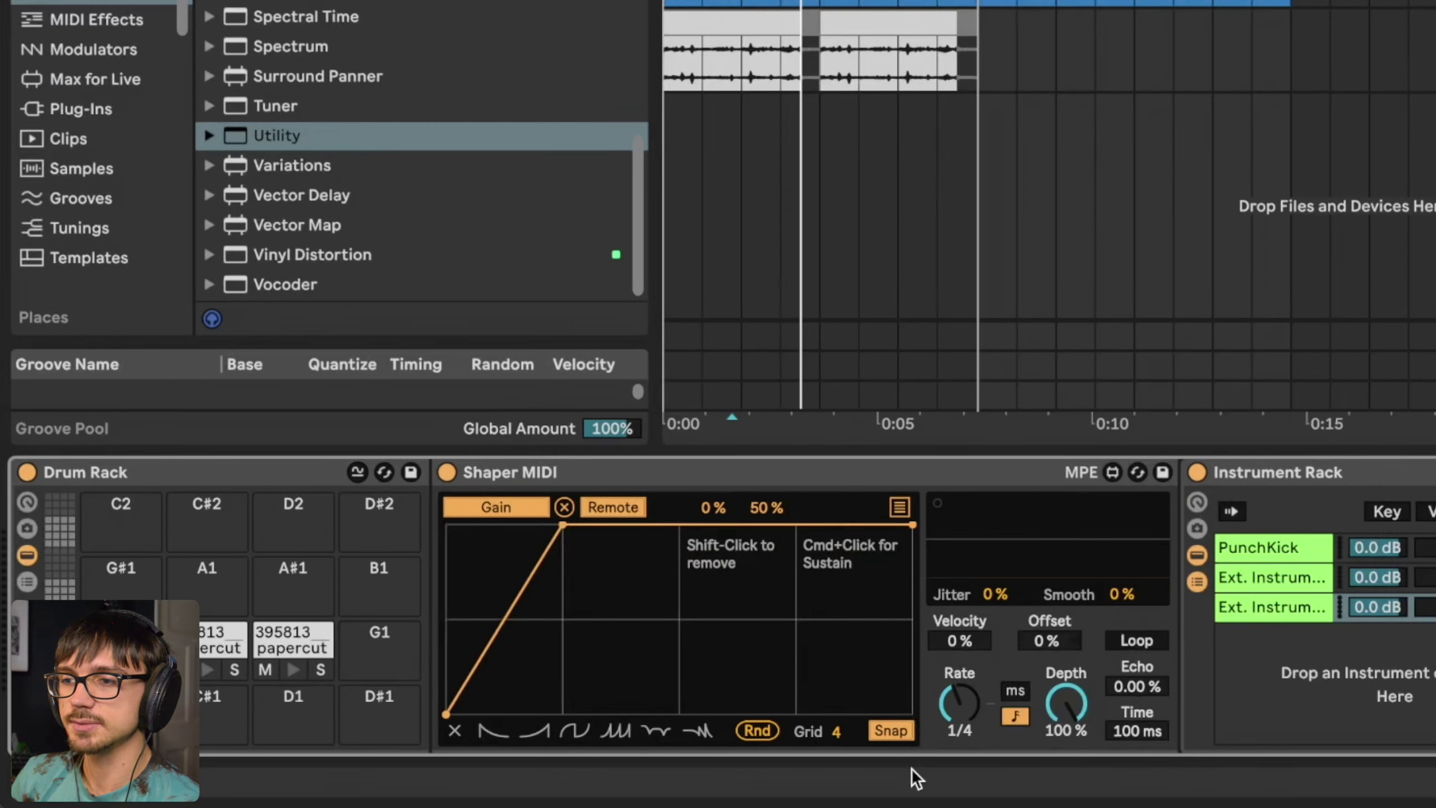
- Lengthen Shaper MIDI's opening ramp to just under two fifths of the cycle and bend the ramp while the loop plays
left_click_drag(560, 526, 624, 524)
key("space")
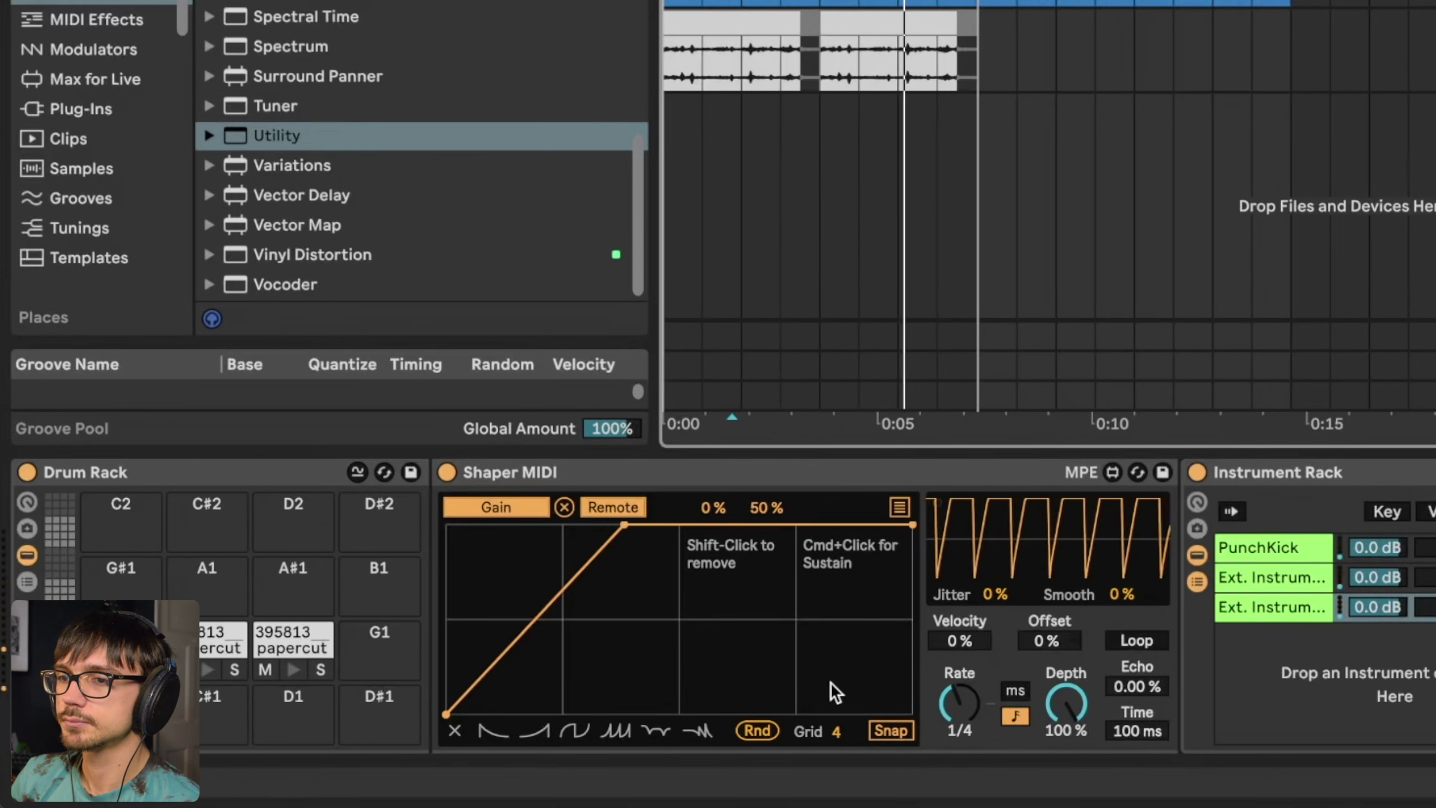
left_click_drag(589, 547, 557, 484)
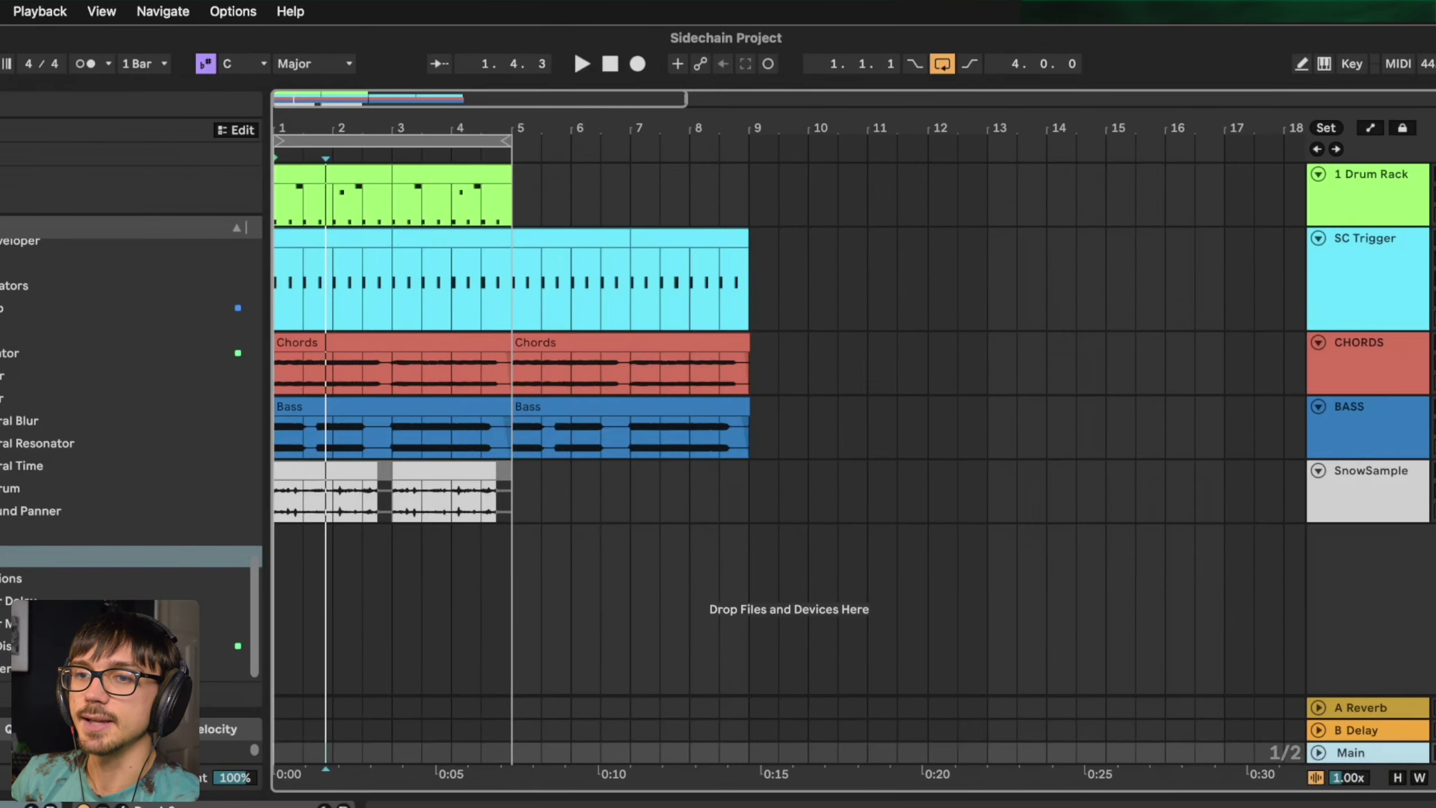
- Open the occularScope window for the Main track and examine the kick and ducked bass waveforms over repeated playback
key("super+alt+p")
left_click_drag(715, 76, 800, 156)
key("space")
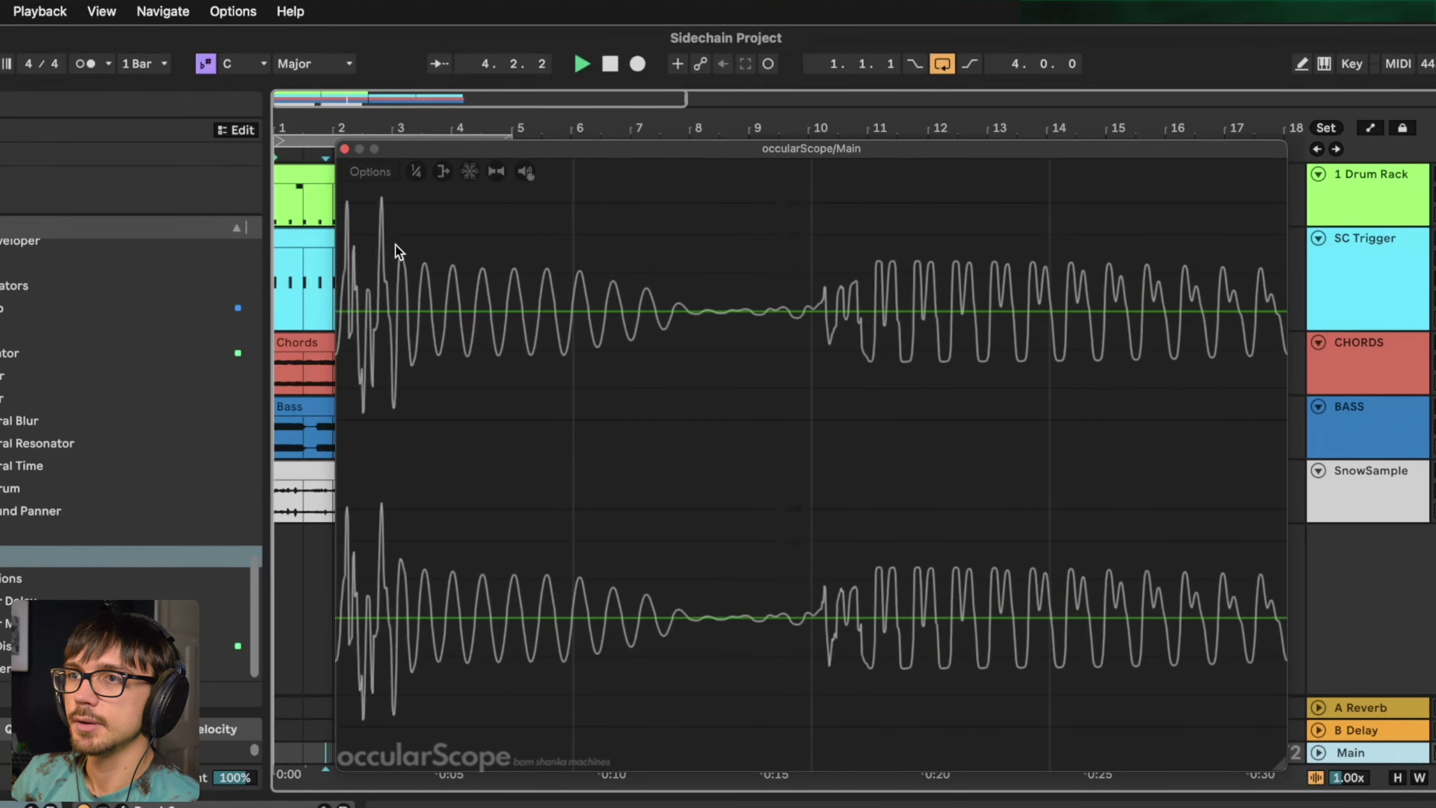
key("space")
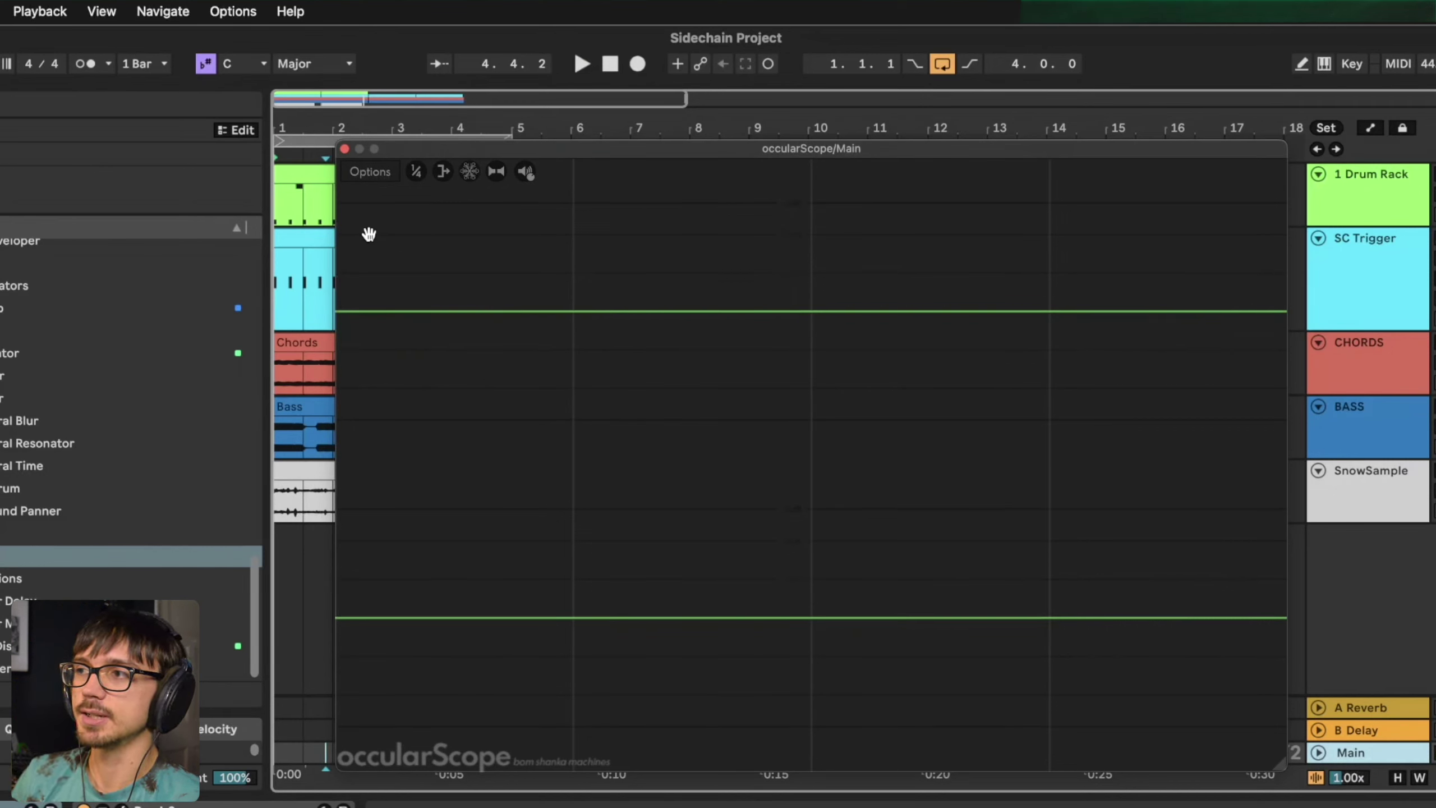
key("space")
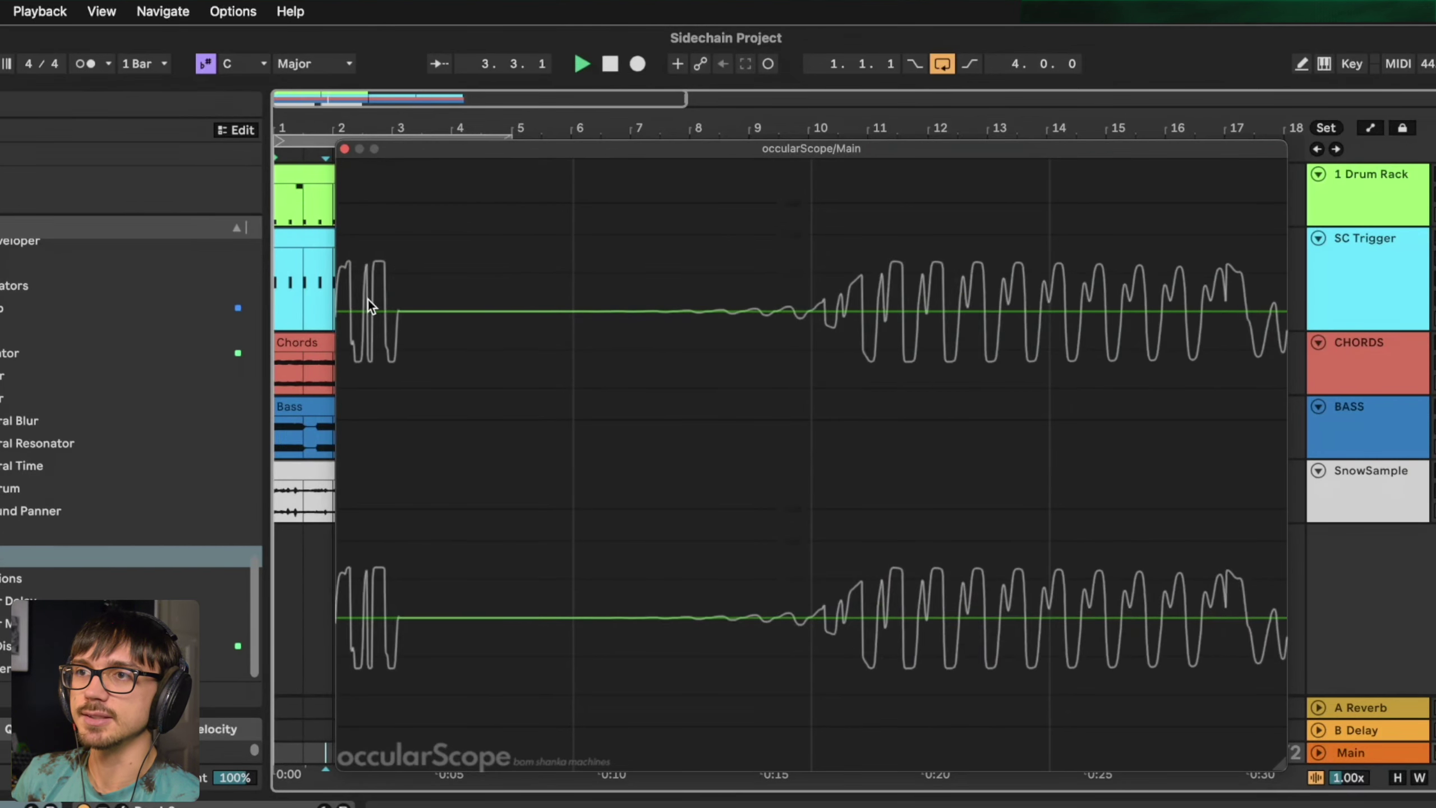
key("space")
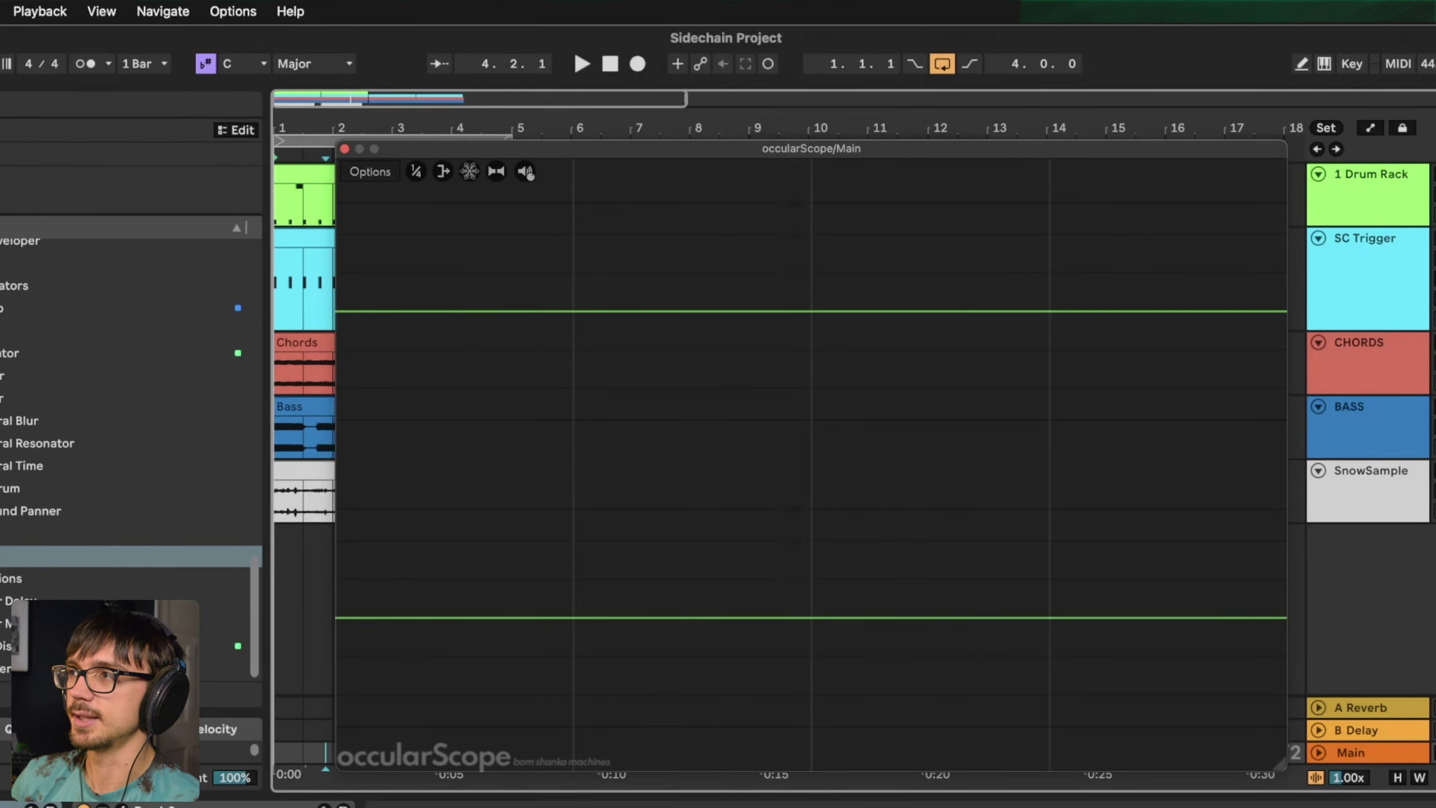
- Check the Delay Compensation option and close the occularScope window
left_click(233, 11)
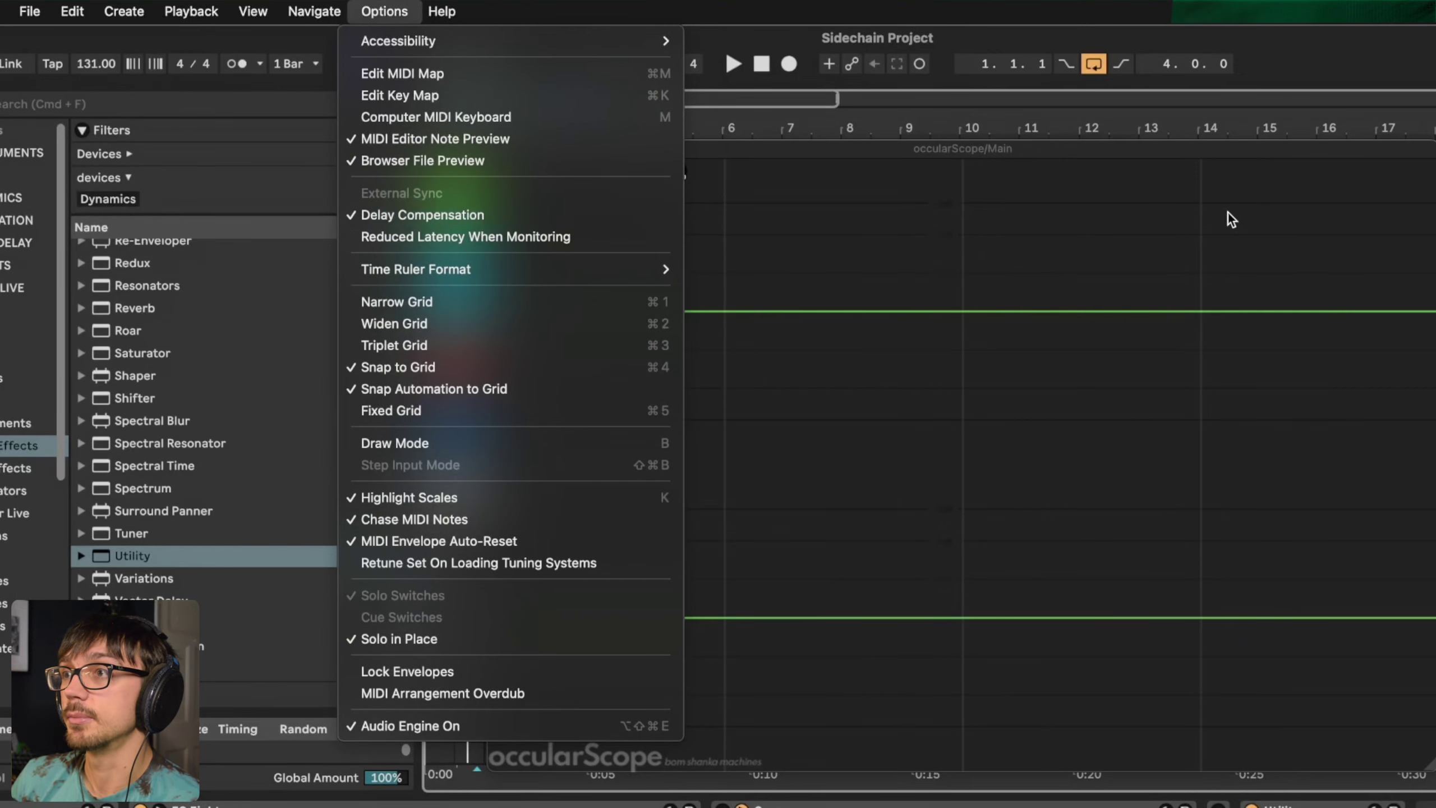
left_click(1138, 155)
left_click_drag(1138, 155, 1005, 151)
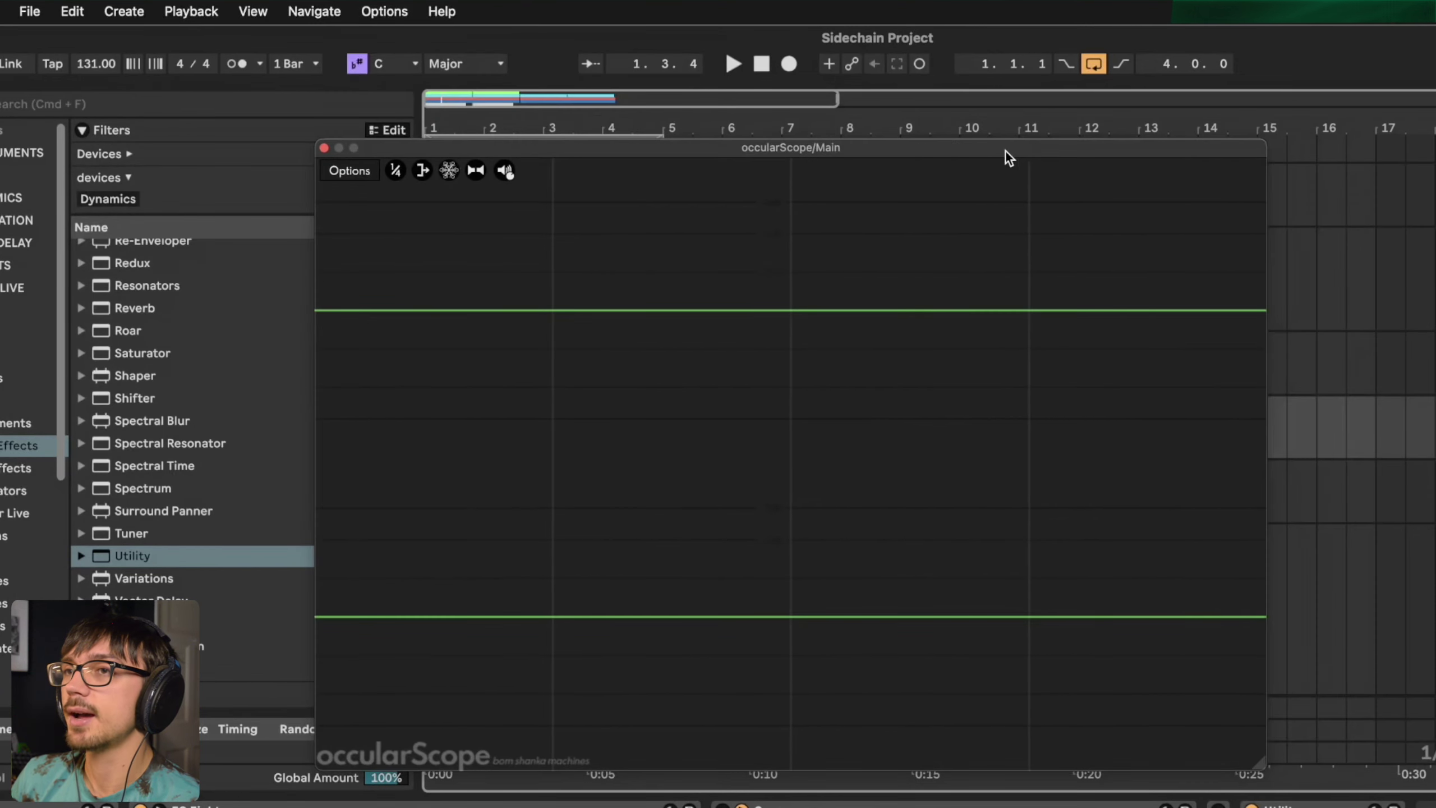
left_click(325, 148)
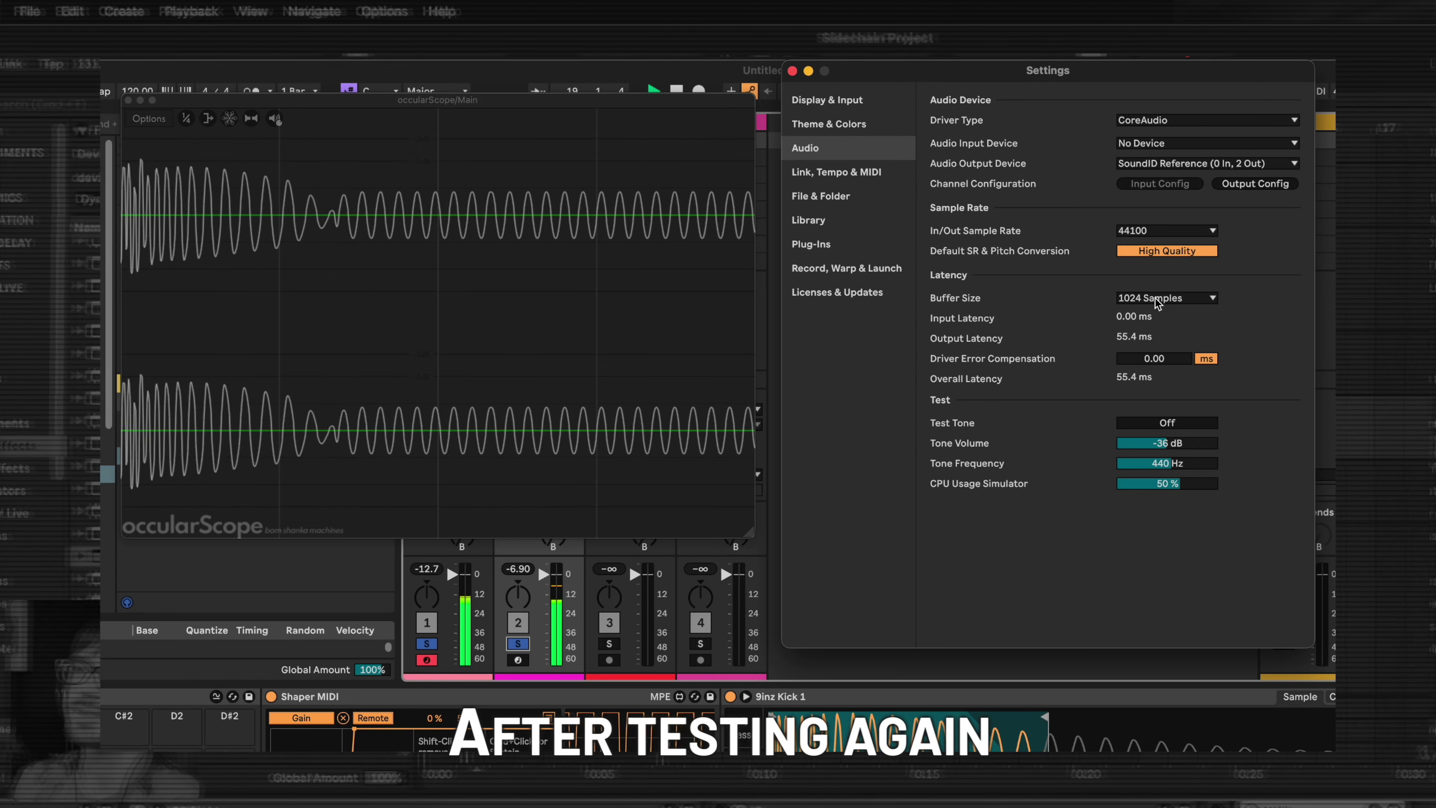
- Try audio buffer sizes of 64 and 32 samples while watching the scope, and return to 1024 samples
left_click(1157, 300)
left_click(1148, 334)
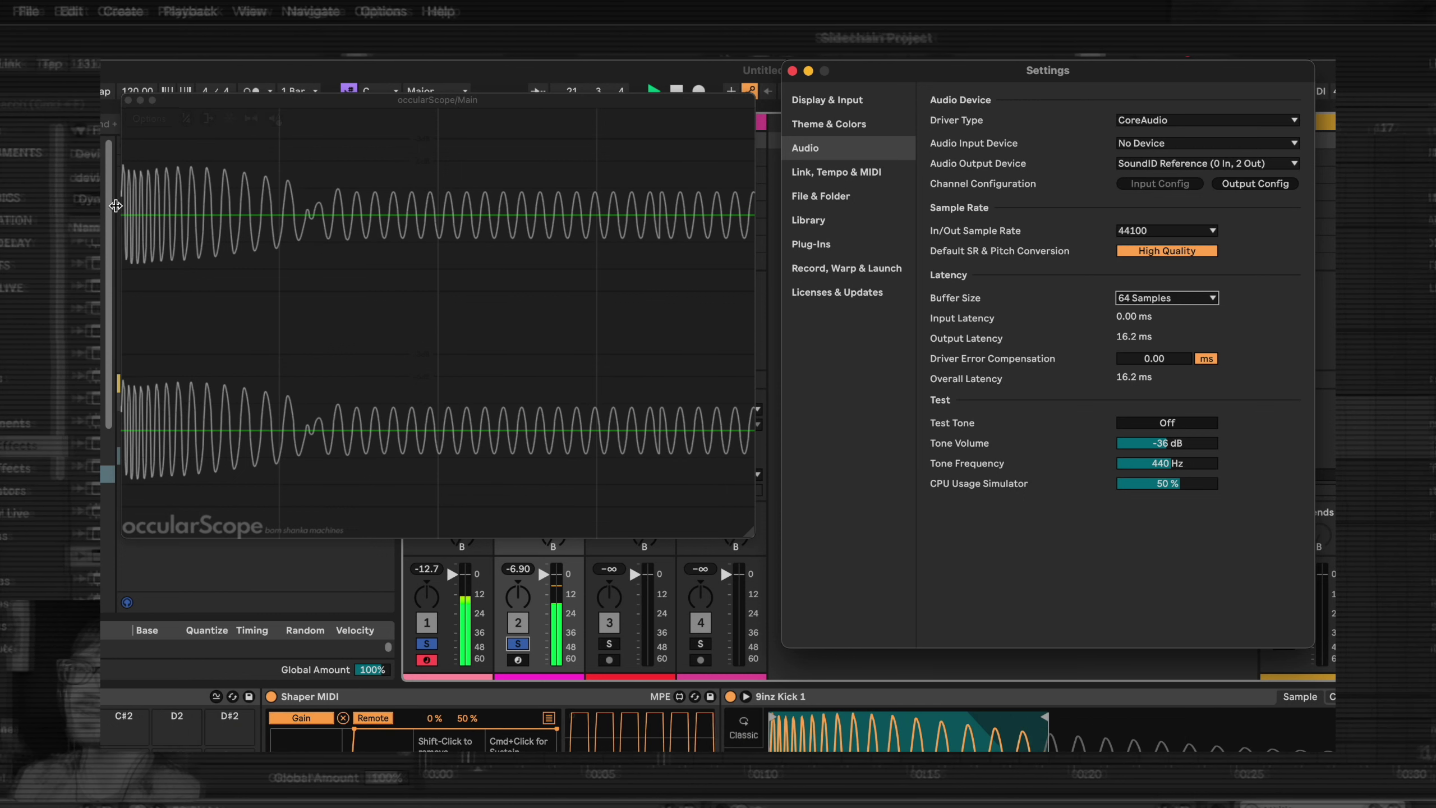
left_click(1159, 298)
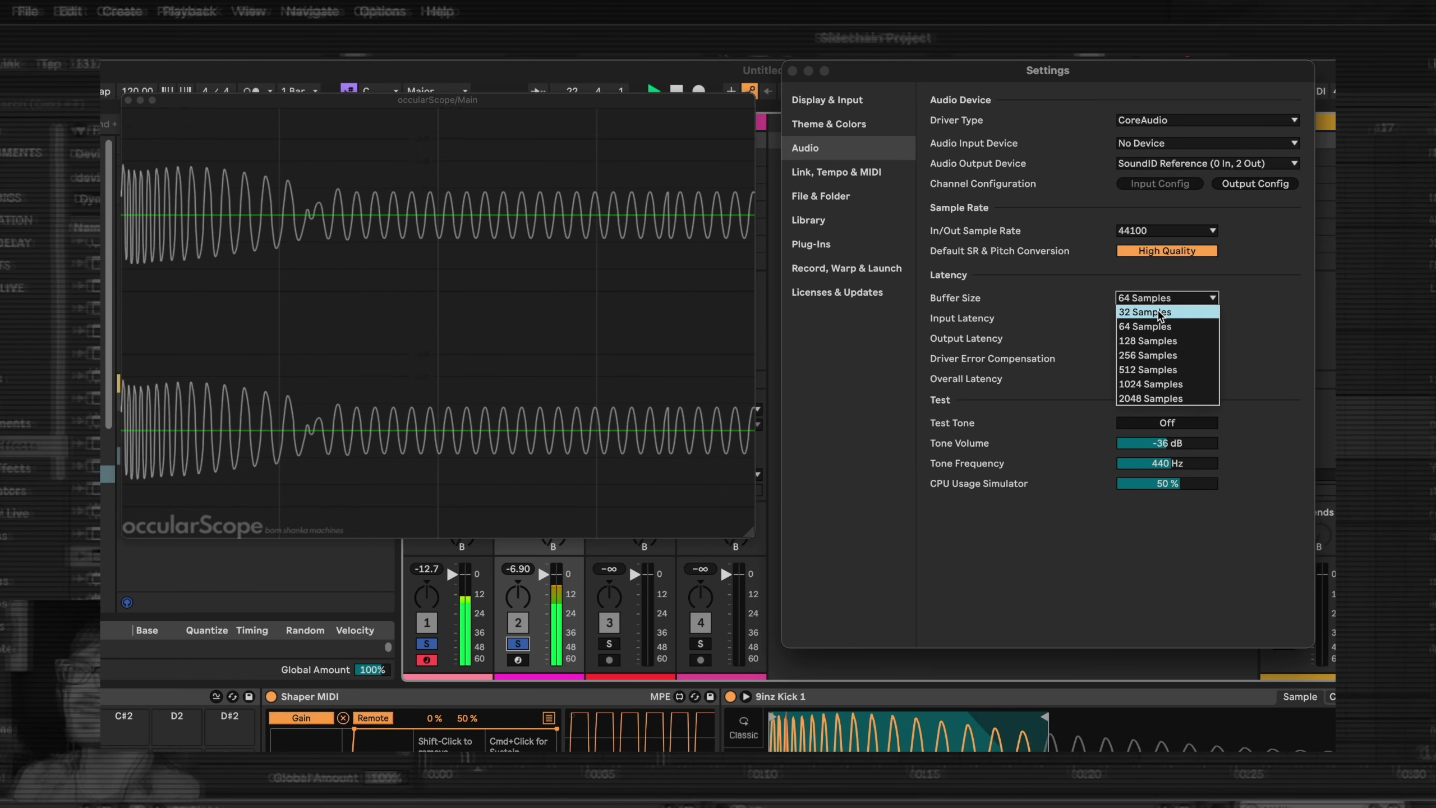
left_click(1158, 313)
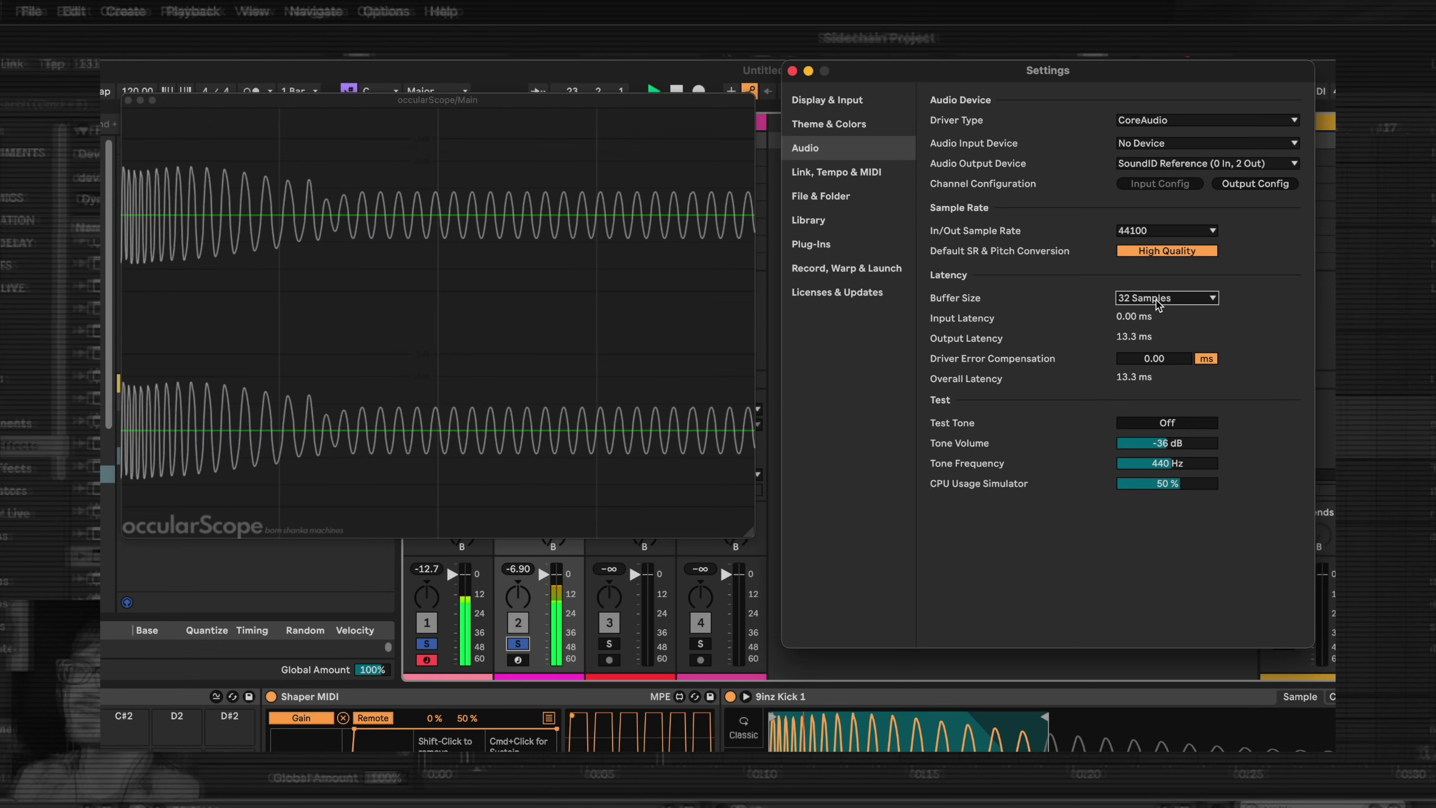
left_click(1159, 298)
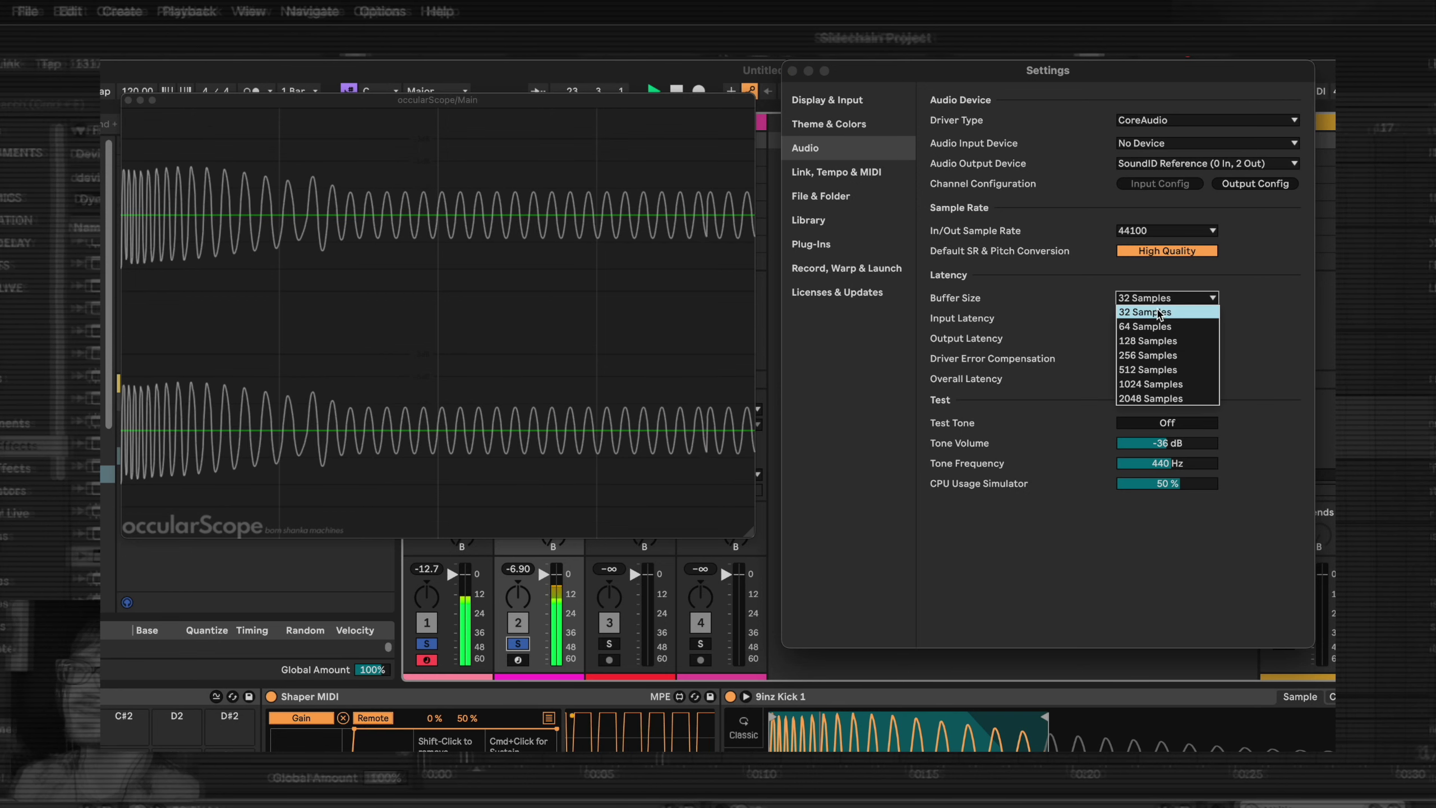
left_click(1169, 385)
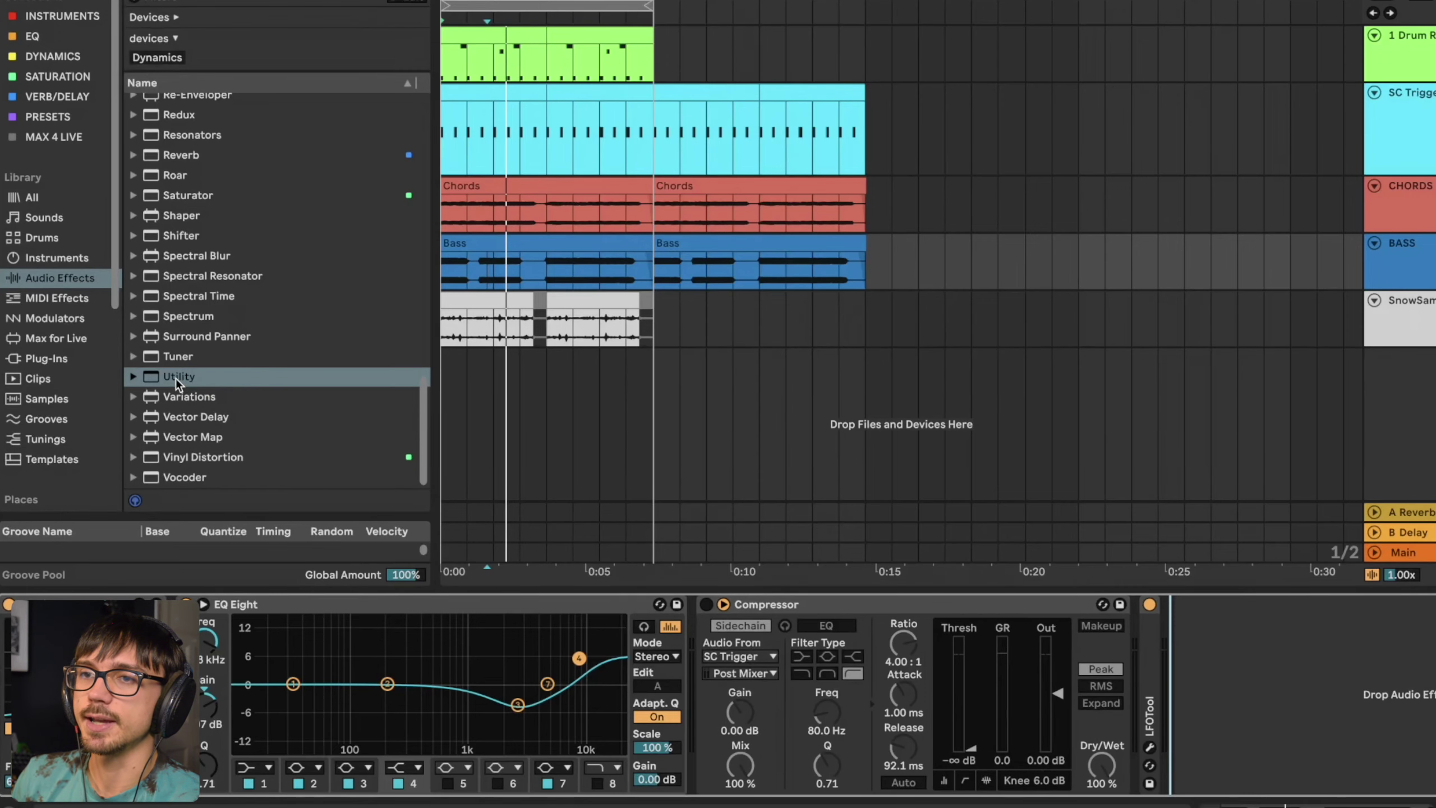
- Add a fresh Utility after LFOTool on the BASS track and show its gain automation in a taller track lane
left_click(186, 378)
key("Return")
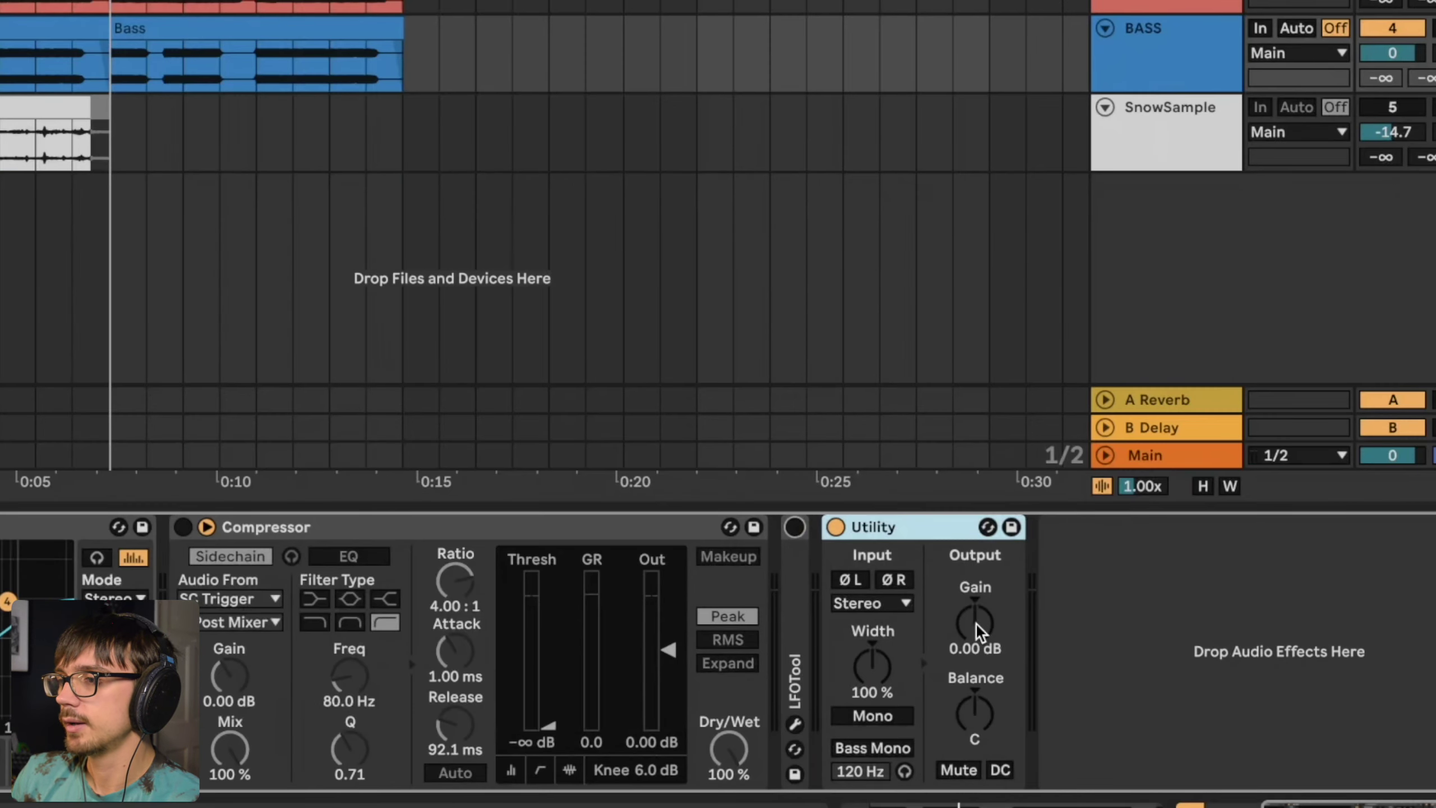
right_click(977, 624)
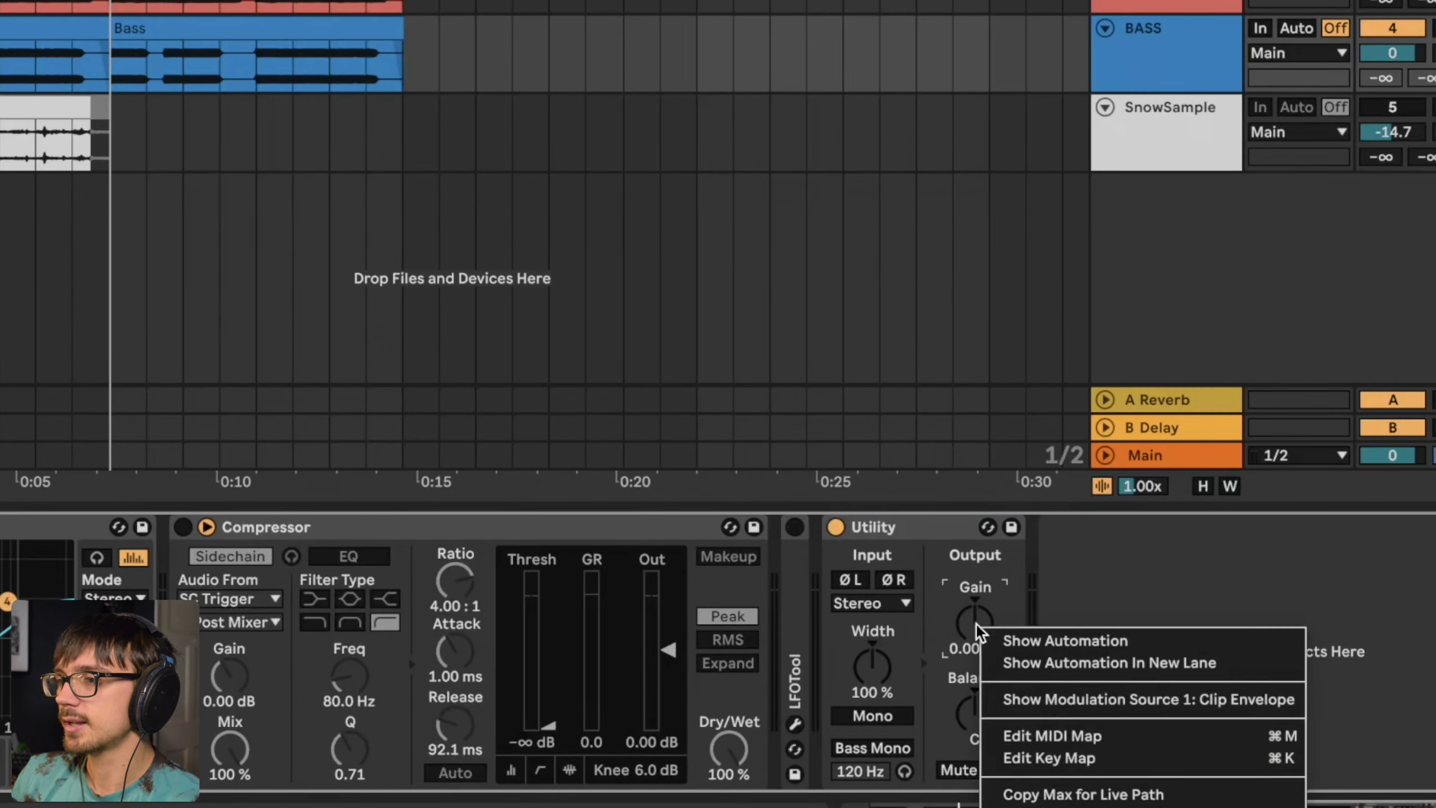
left_click(1018, 637)
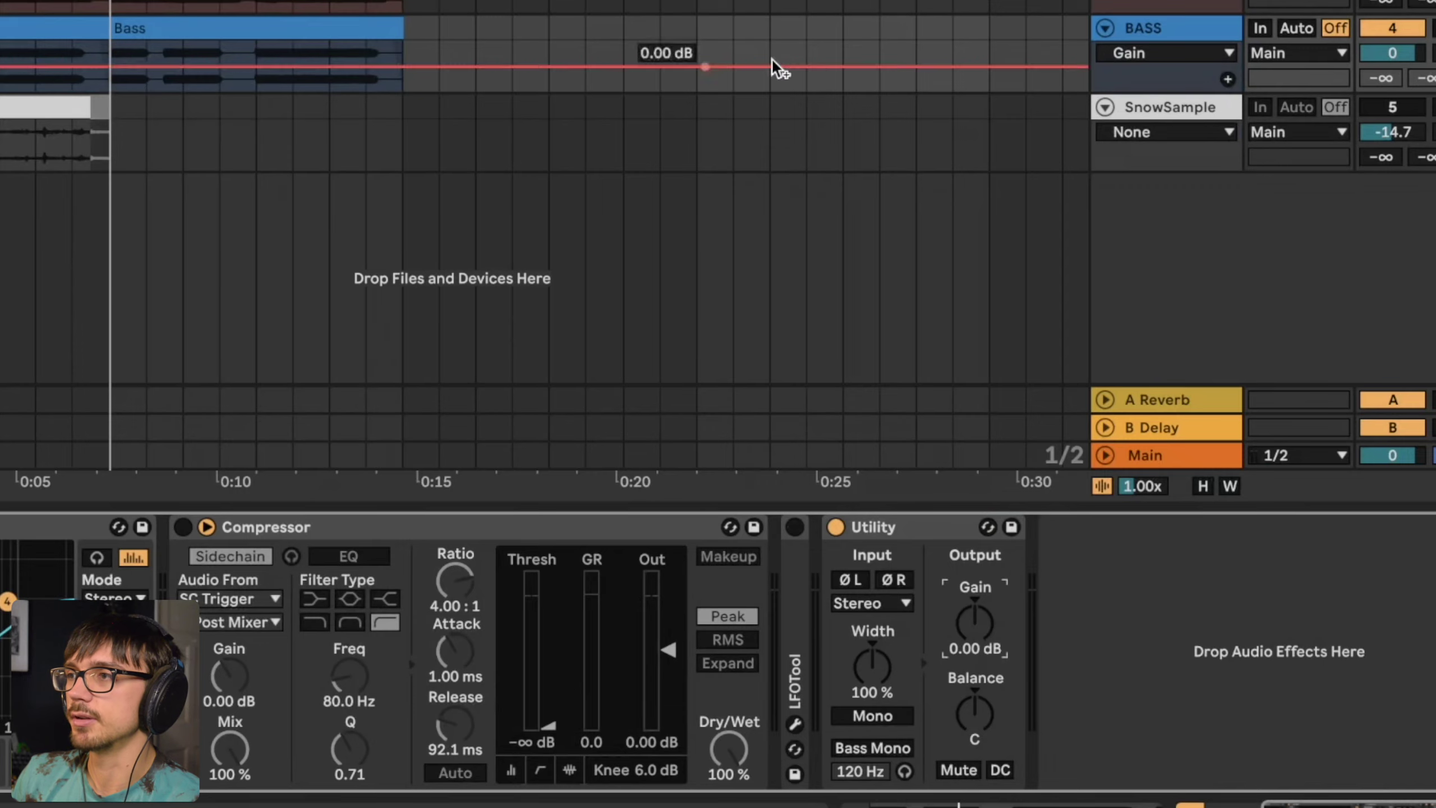
left_click_drag(1179, 92, 1169, 212)
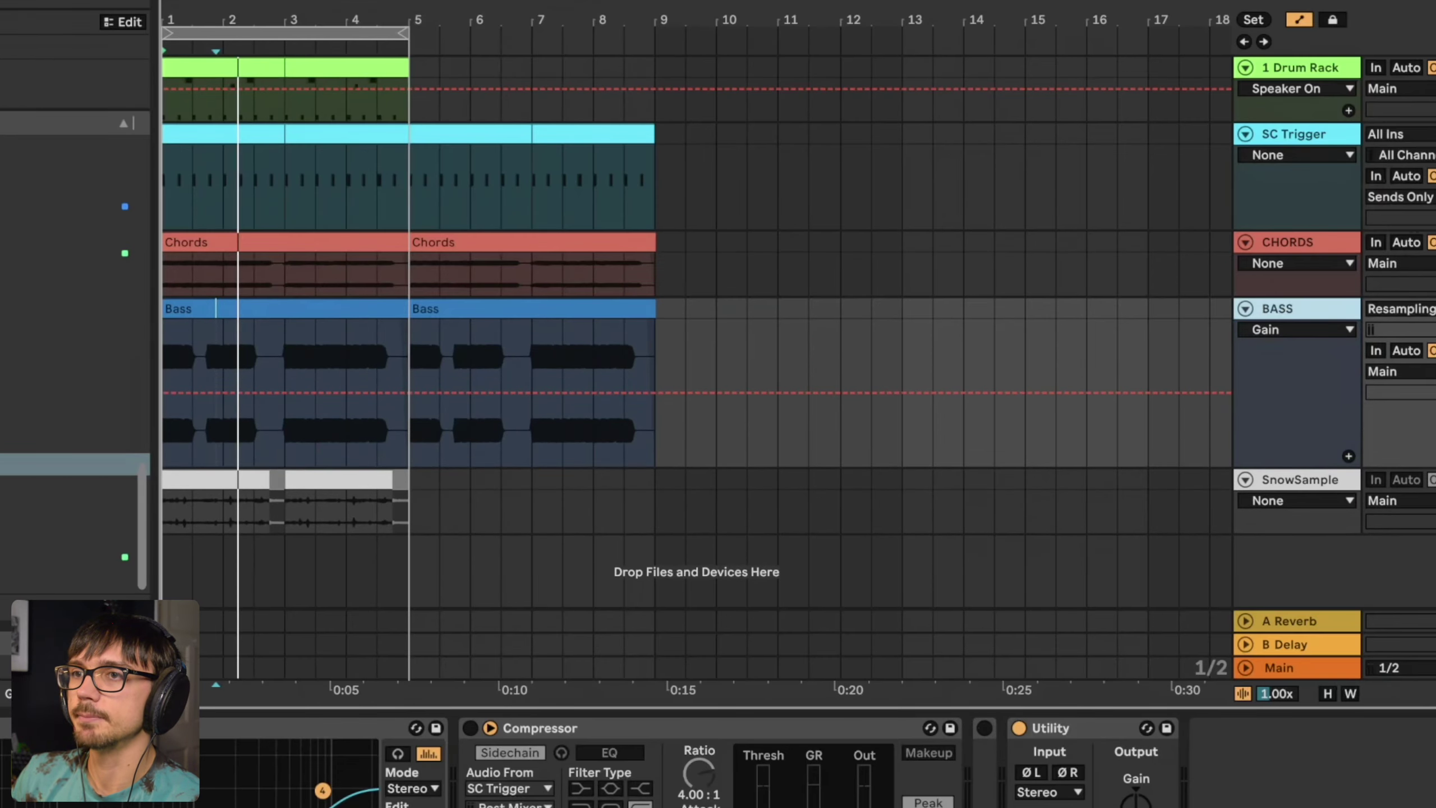
- Draw bass gain automation over the first beat, starting with a deep dip that curves up to 0 dB and holds until 1.2
key("plus")
key("plus")
key("plus")
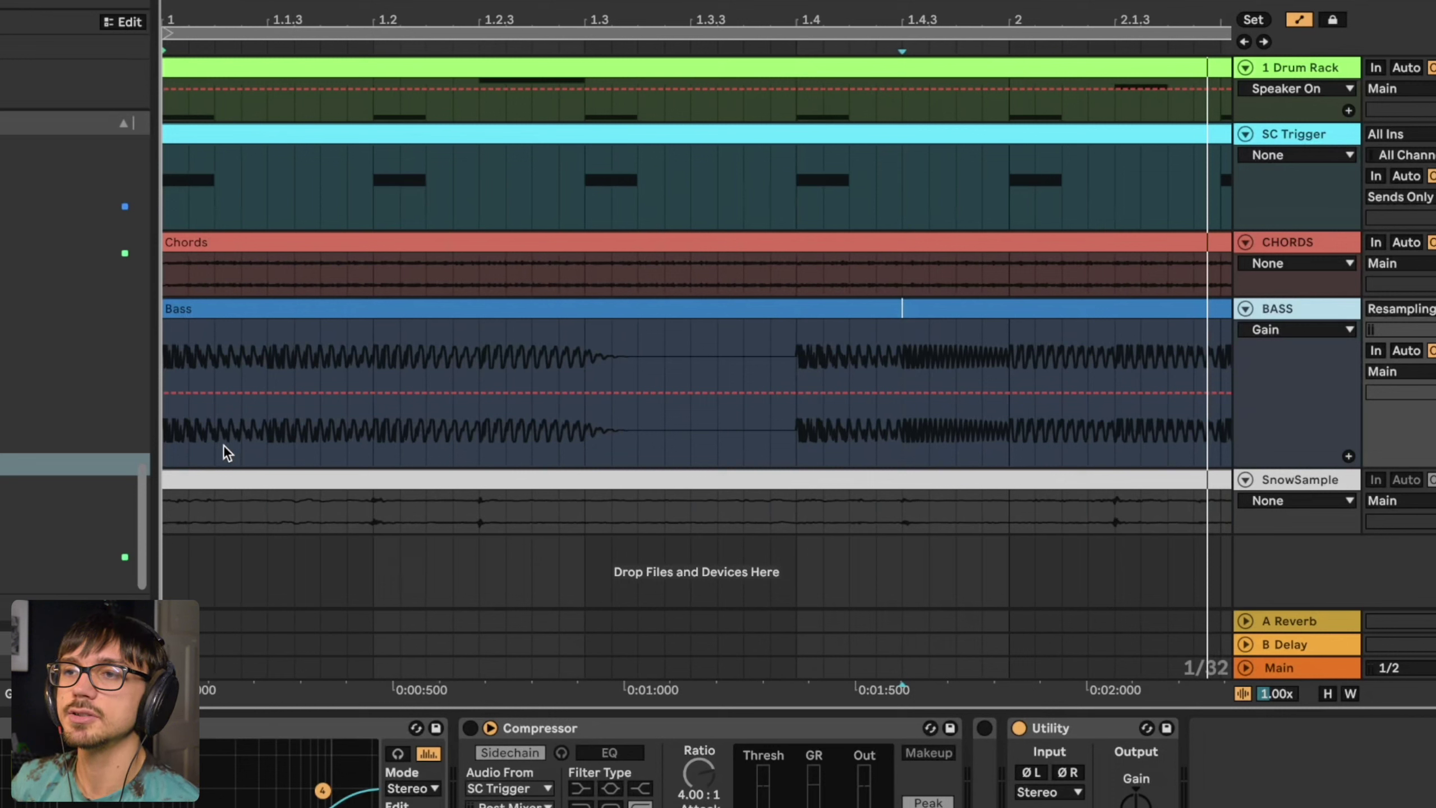
left_click(220, 394)
left_click(373, 393)
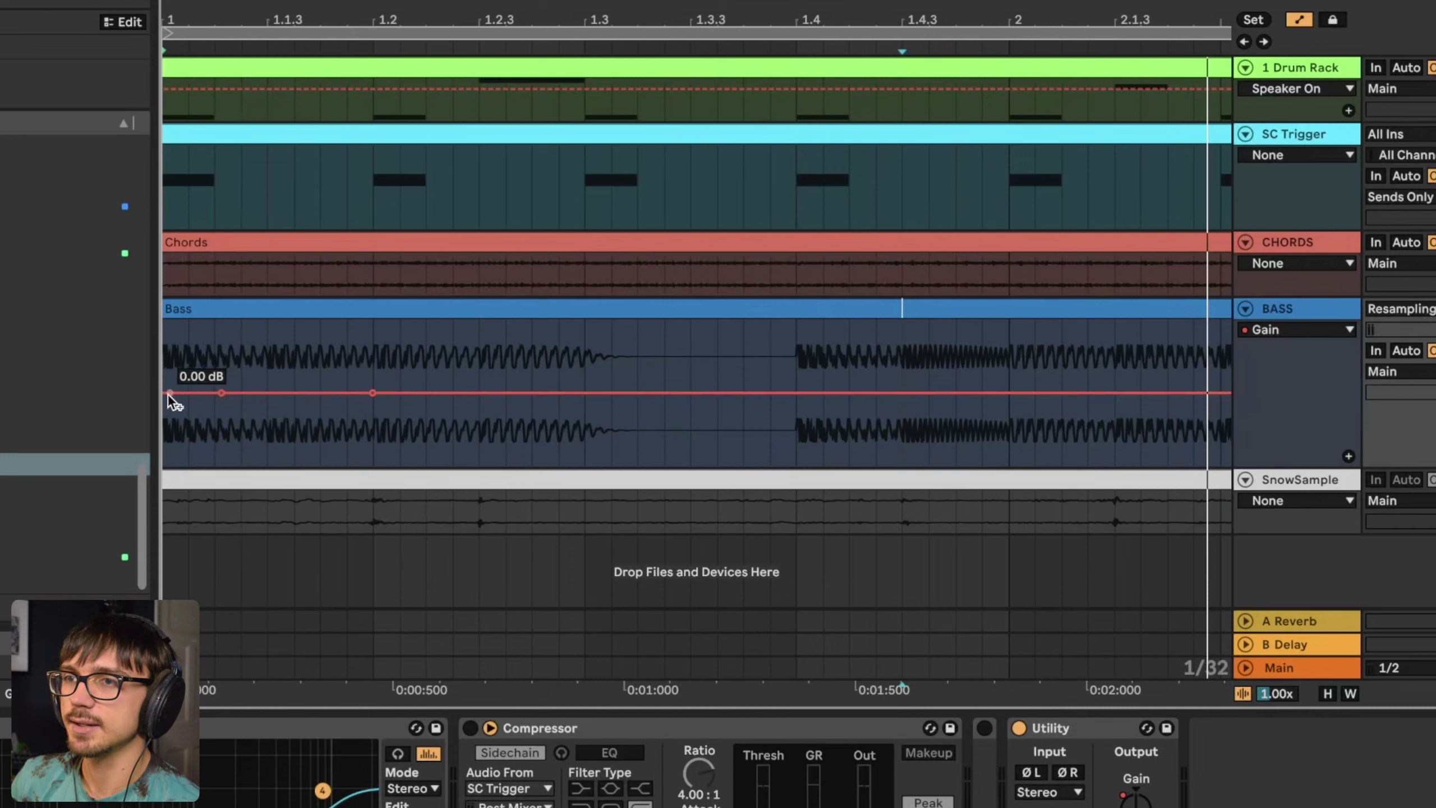
left_click_drag(166, 395, 166, 452)
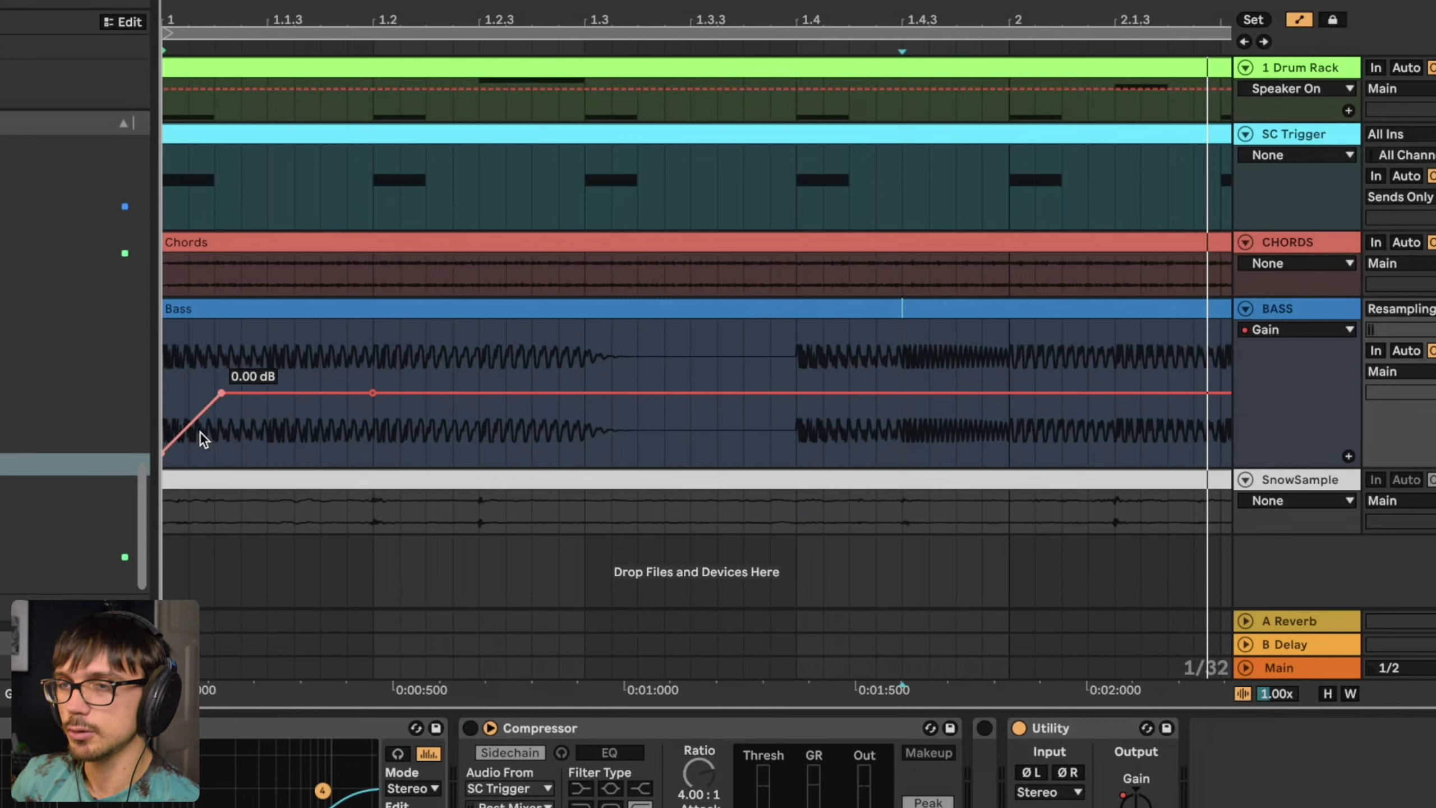
left_click_drag(201, 434, 240, 393)
- Loop the first beat and fine-tune the bass gain curve's breakpoints while comparing kick and bass in occularScope
left_click_drag(369, 349, 101, 346)
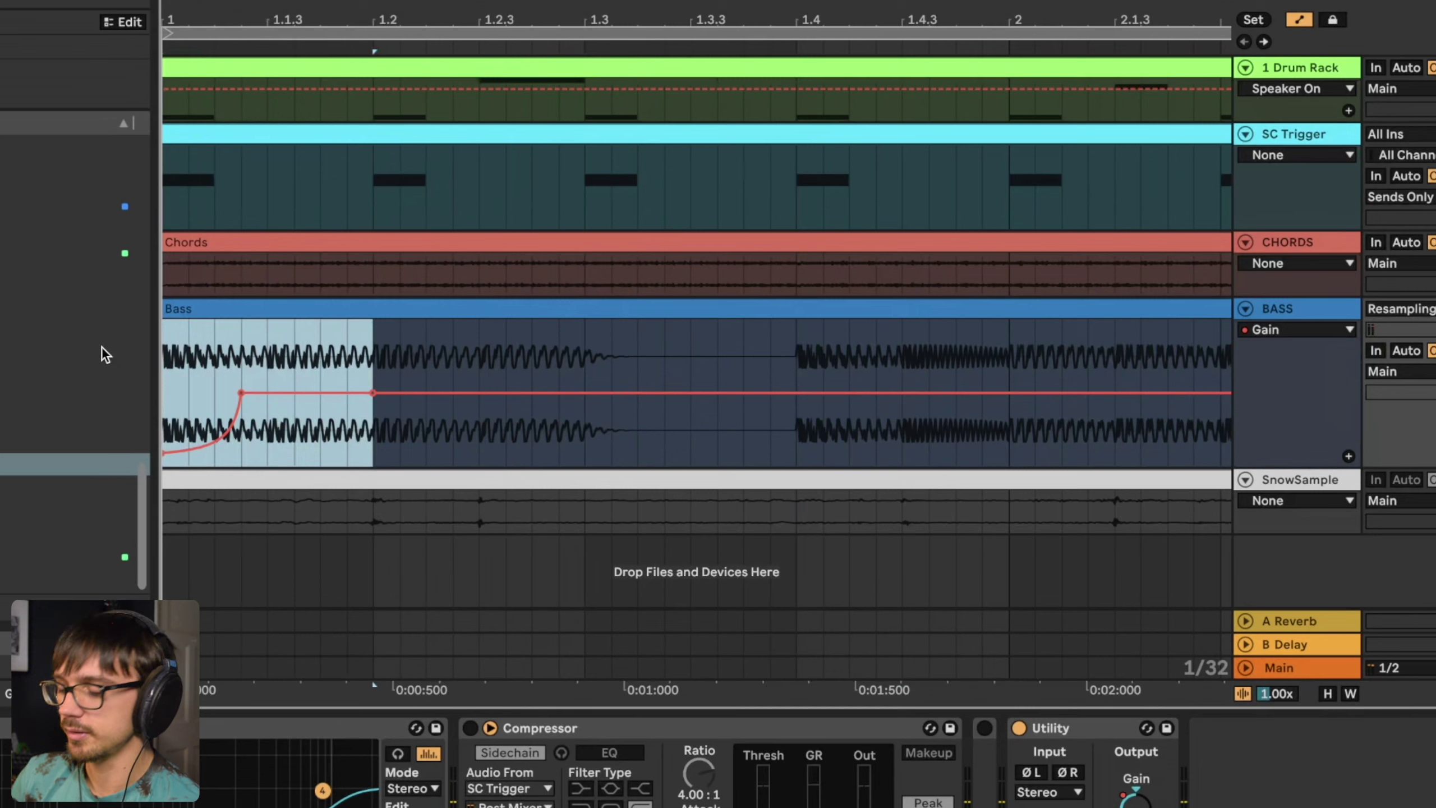
left_click(1294, 668)
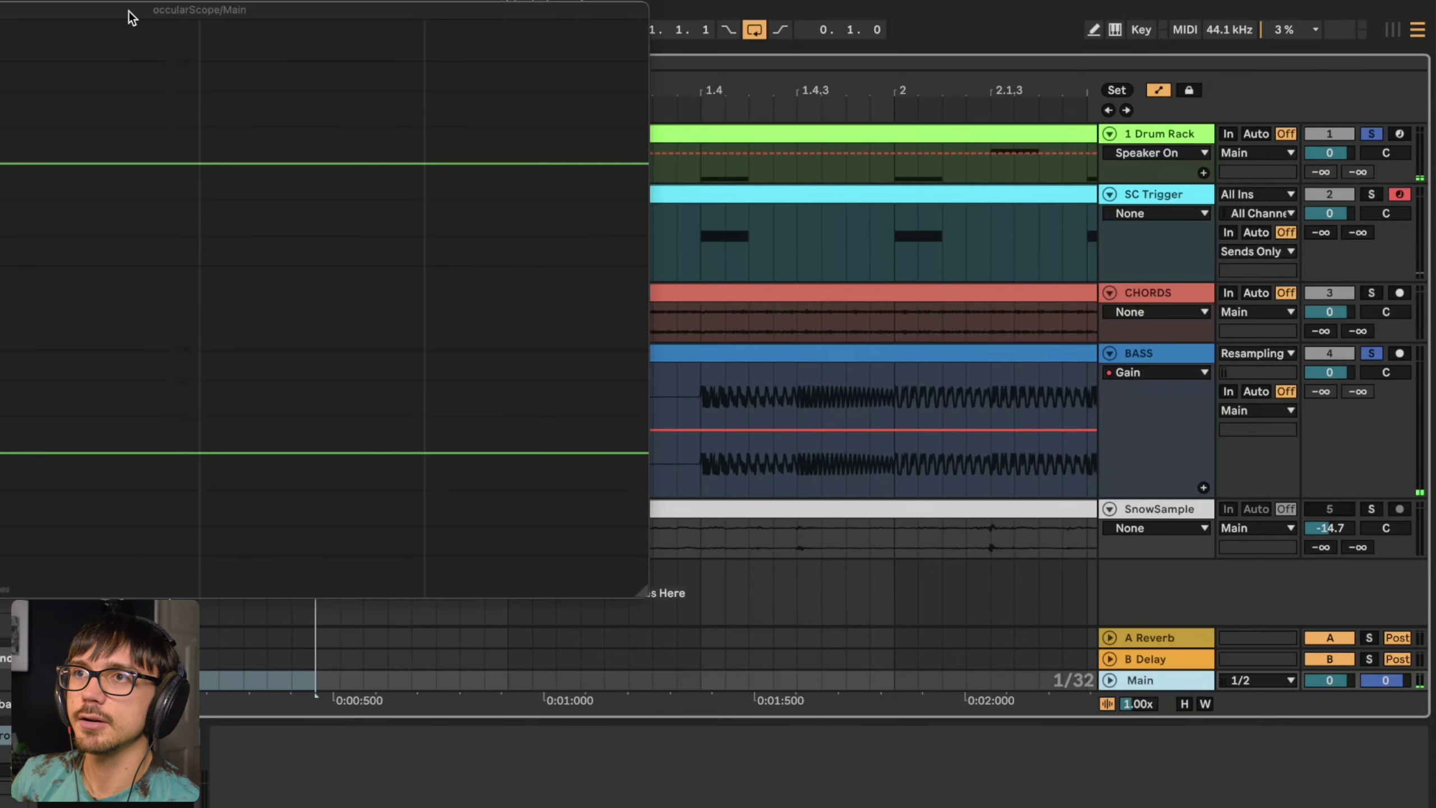
mouse_move(132, 17)
left_mouse_down()
mouse_move(808, 45)
mouse_move(879, 30)
left_mouse_up()
key("space")
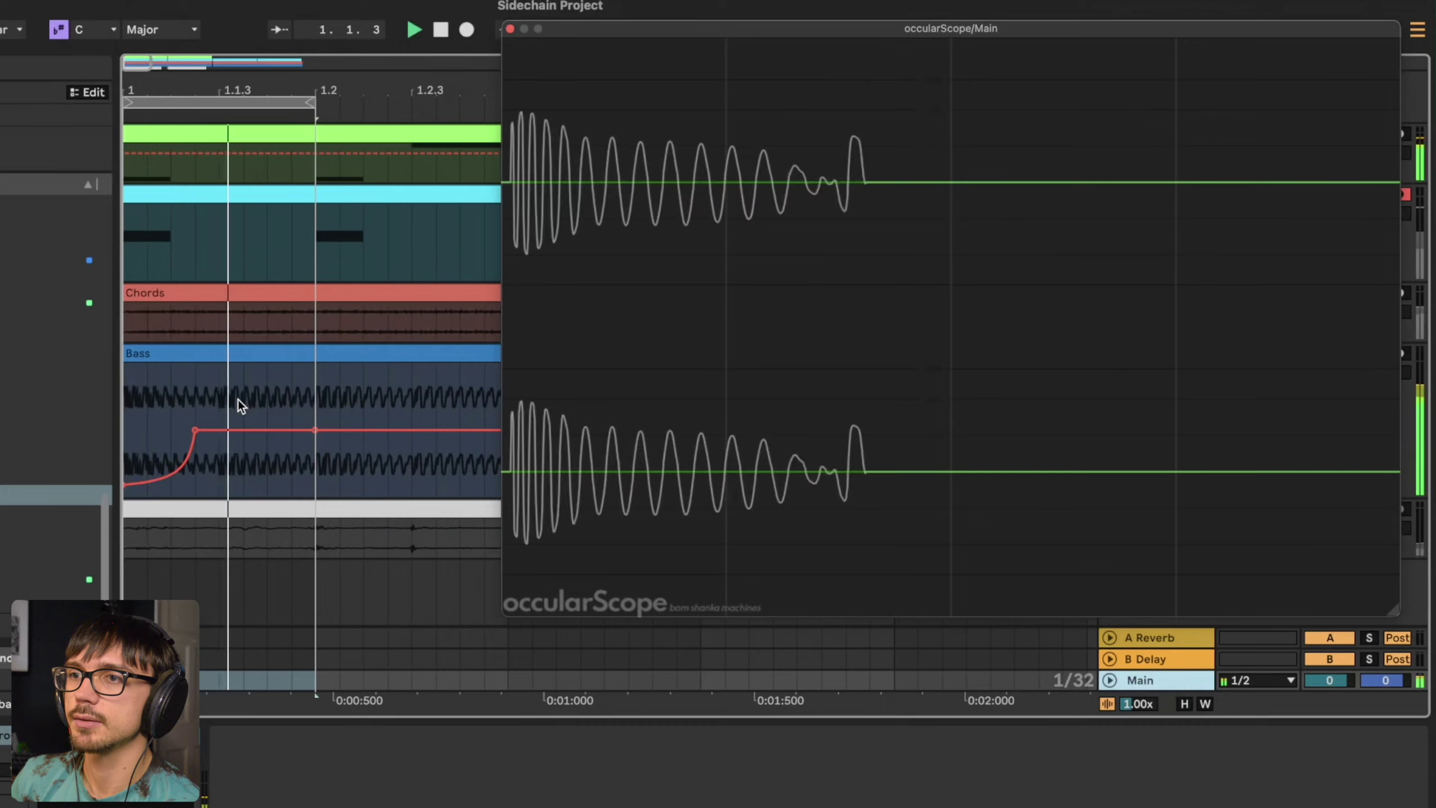
left_click(194, 433)
mouse_move(195, 429)
left_mouse_down()
mouse_move(229, 430)
mouse_move(170, 430)
mouse_move(195, 430)
left_mouse_up()
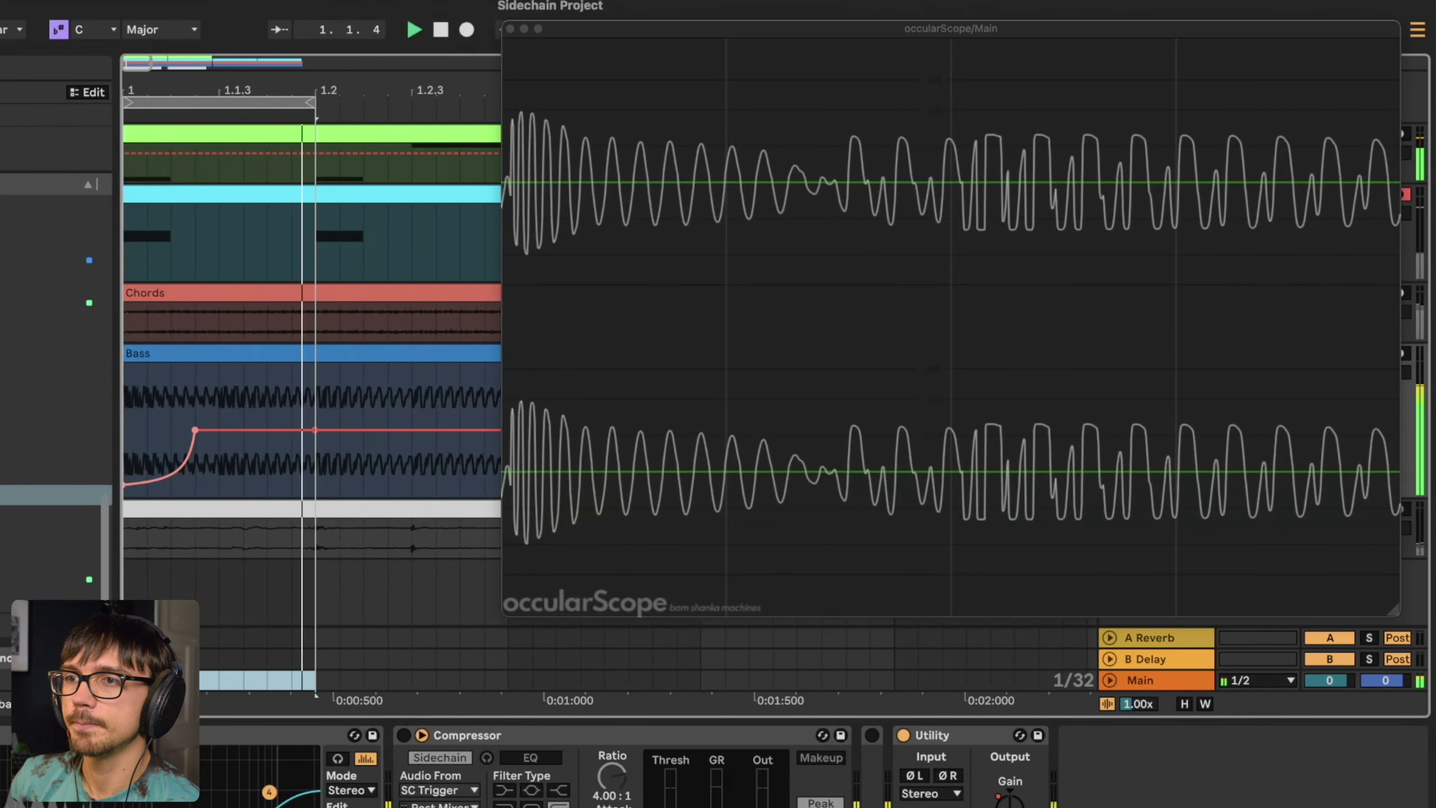
key("space")
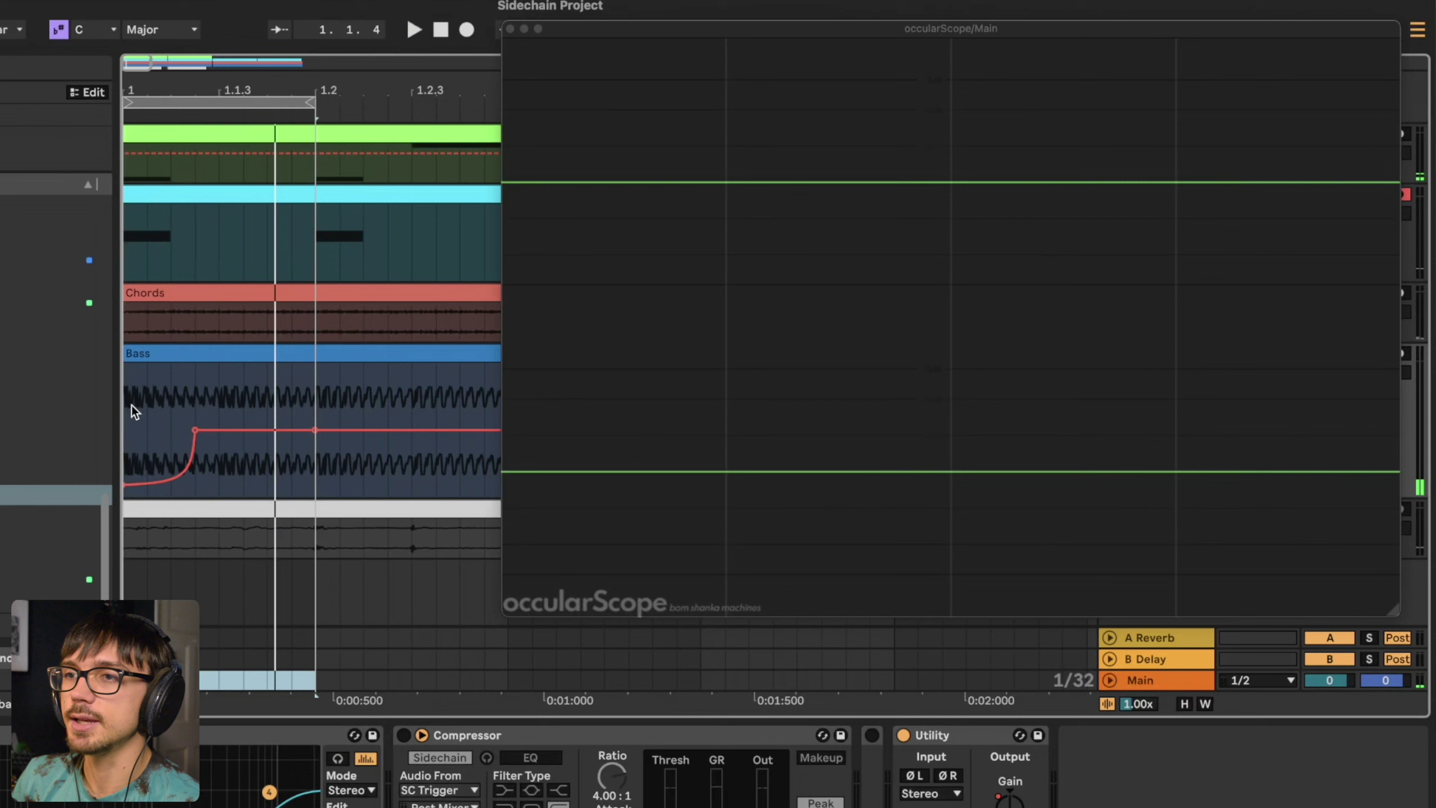
mouse_move(131, 484)
left_click_drag(127, 485, 126, 473)
key("space")
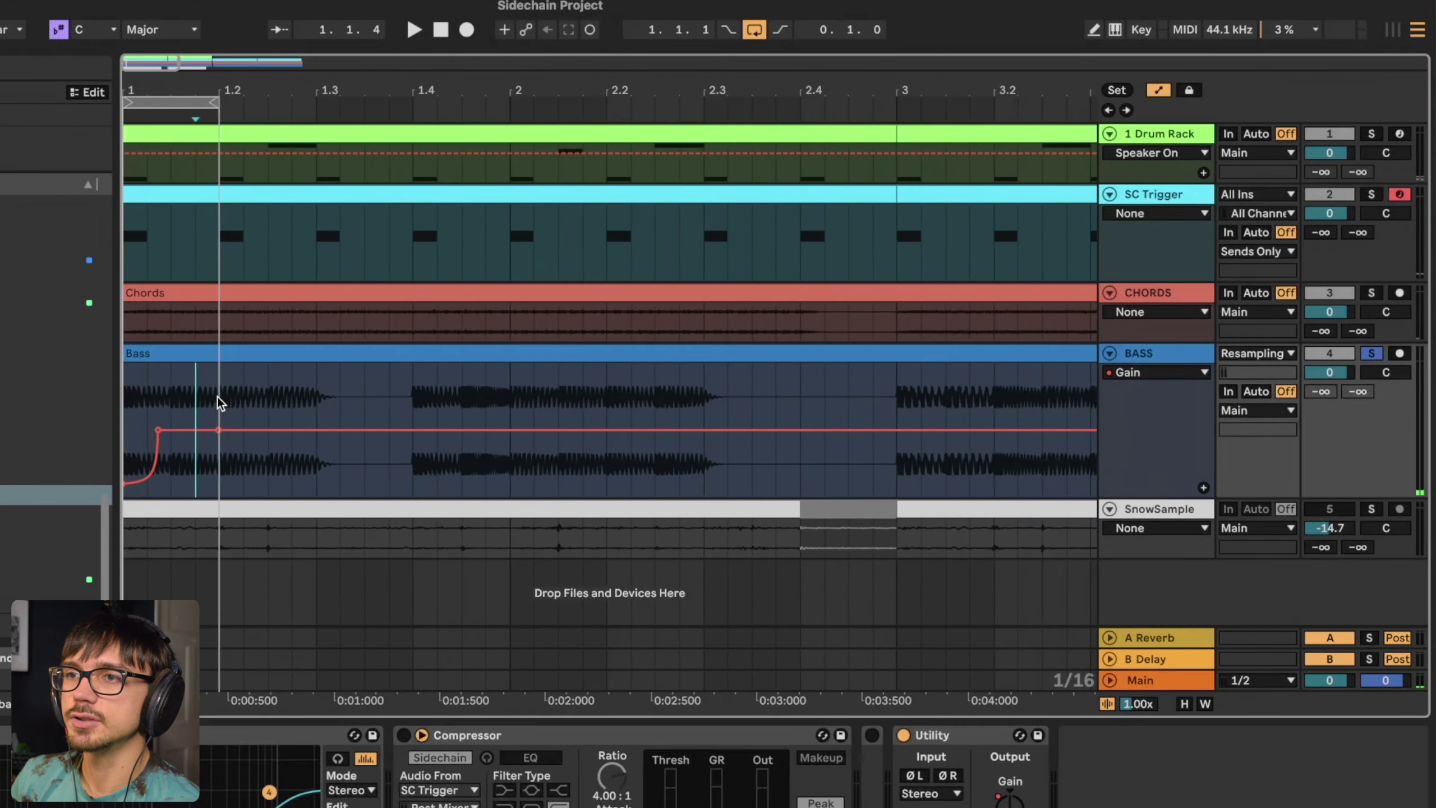
- Duplicate the first beat's bass gain automation through bar 4, and copy those four bars over bars 5 to 8
left_click_drag(220, 403, 116, 403)
key("ctrl+d")
mouse_move(161, 95)
left_mouse_down()
mouse_move(146, 94)
mouse_move(147, 76)
left_mouse_up()
key("ctrl+d")
key("ctrl+d")
key("ctrl+d")
key("ctrl+d")
key("ctrl+d")
key("ctrl+d")
key("ctrl+d")
key("ctrl+d")
key("ctrl+d")
key("ctrl+d")
key("ctrl+d")
key("ctrl+d")
key("ctrl+d")
key("ctrl+d")
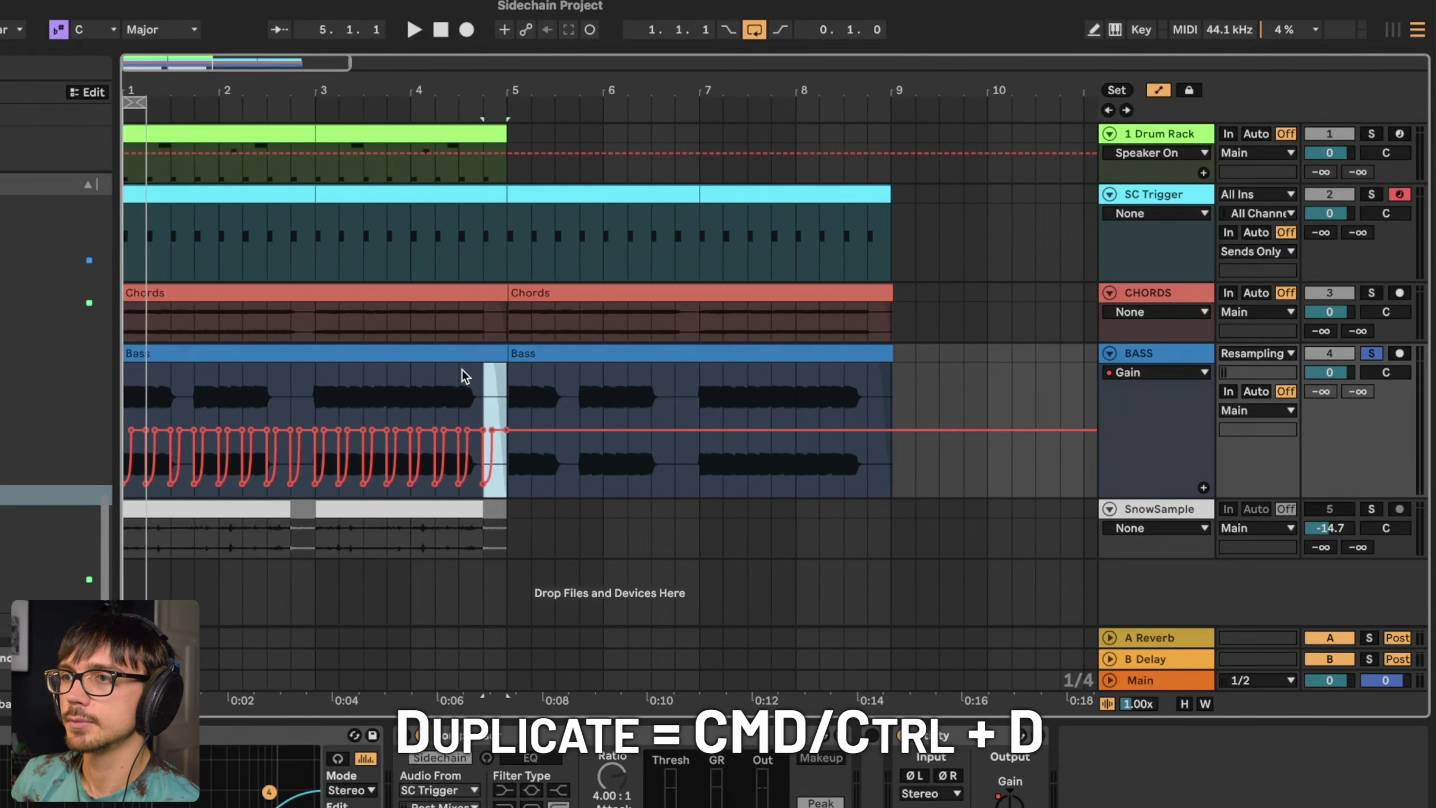
left_click_drag(508, 395, 88, 408)
key("ctrl+d")
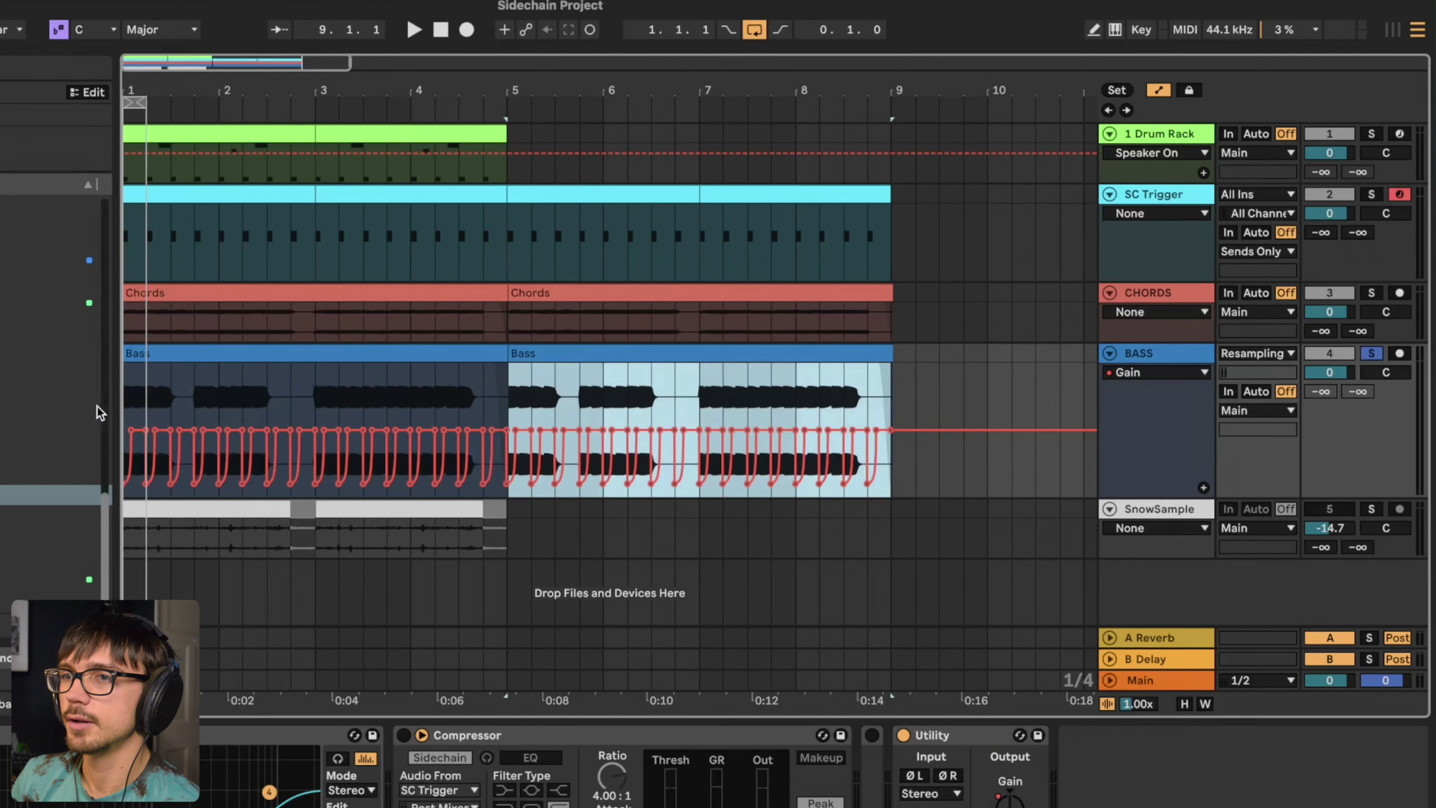
- Set the loop to the first four bars and play the automated bass, soloing the Drum Rack track alongside it
left_click(755, 29)
key("space")
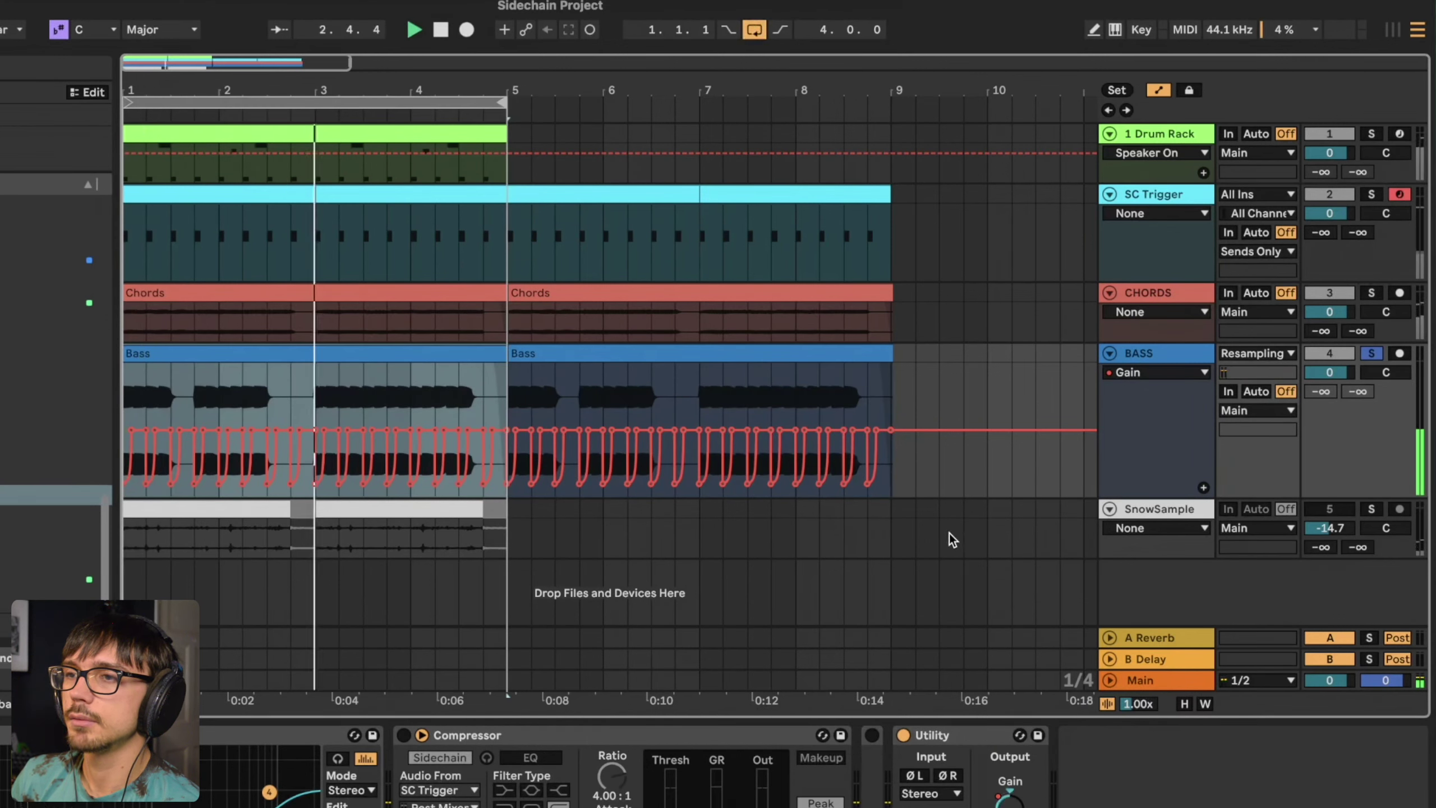
left_click(1378, 135)
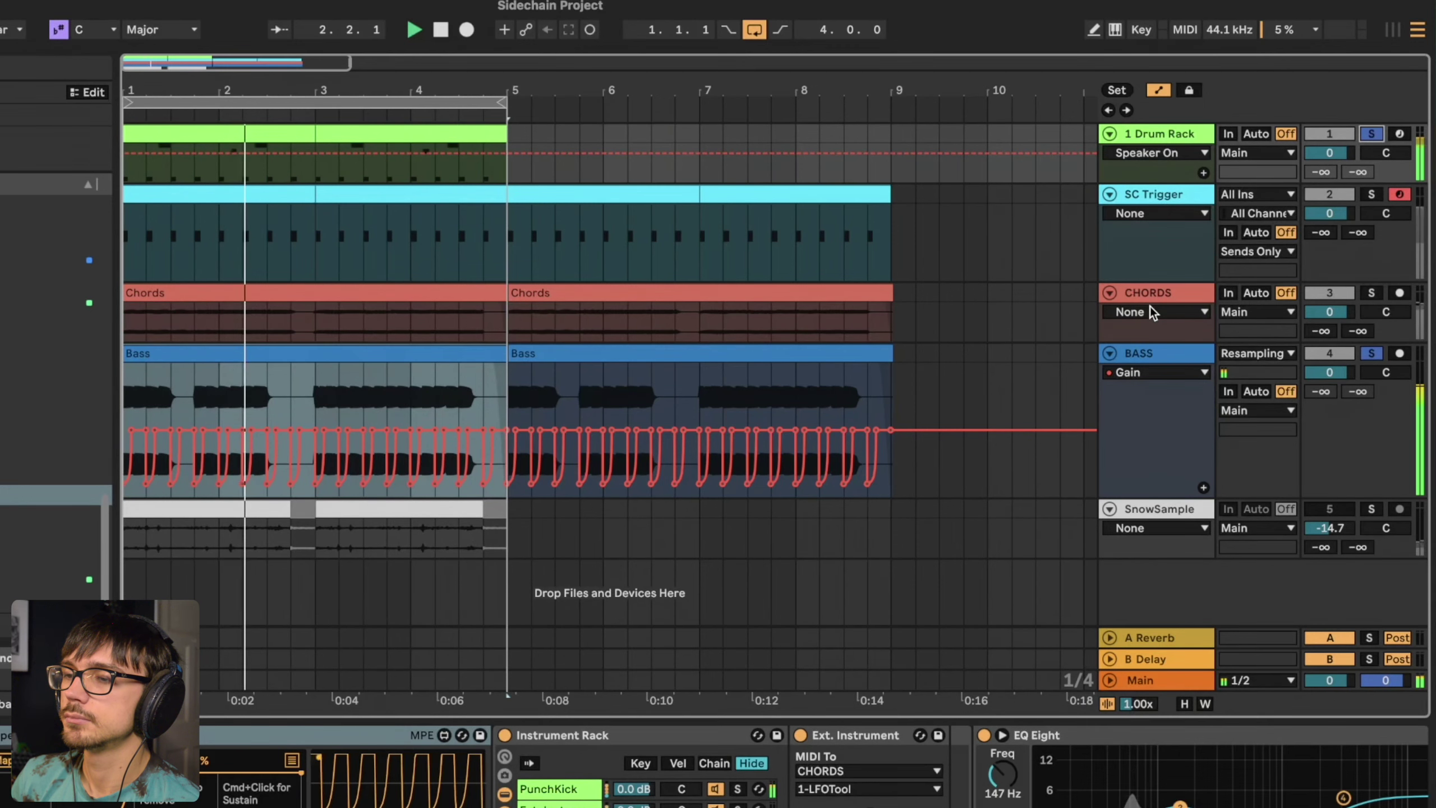
key("super+alt+p")
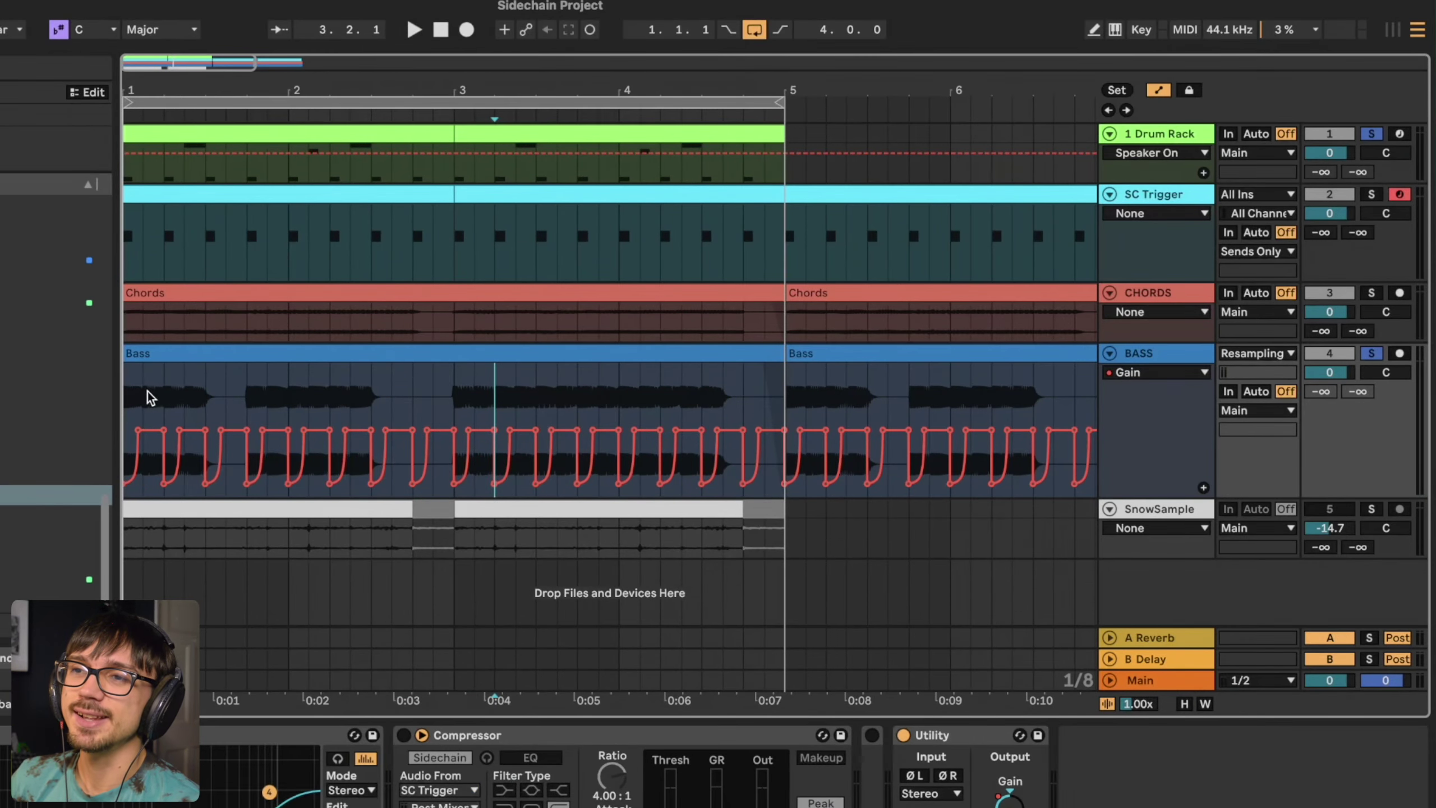
- Select the BASS track's gain automation across bars 1 to 8
left_click_drag(130, 399, 790, 419)
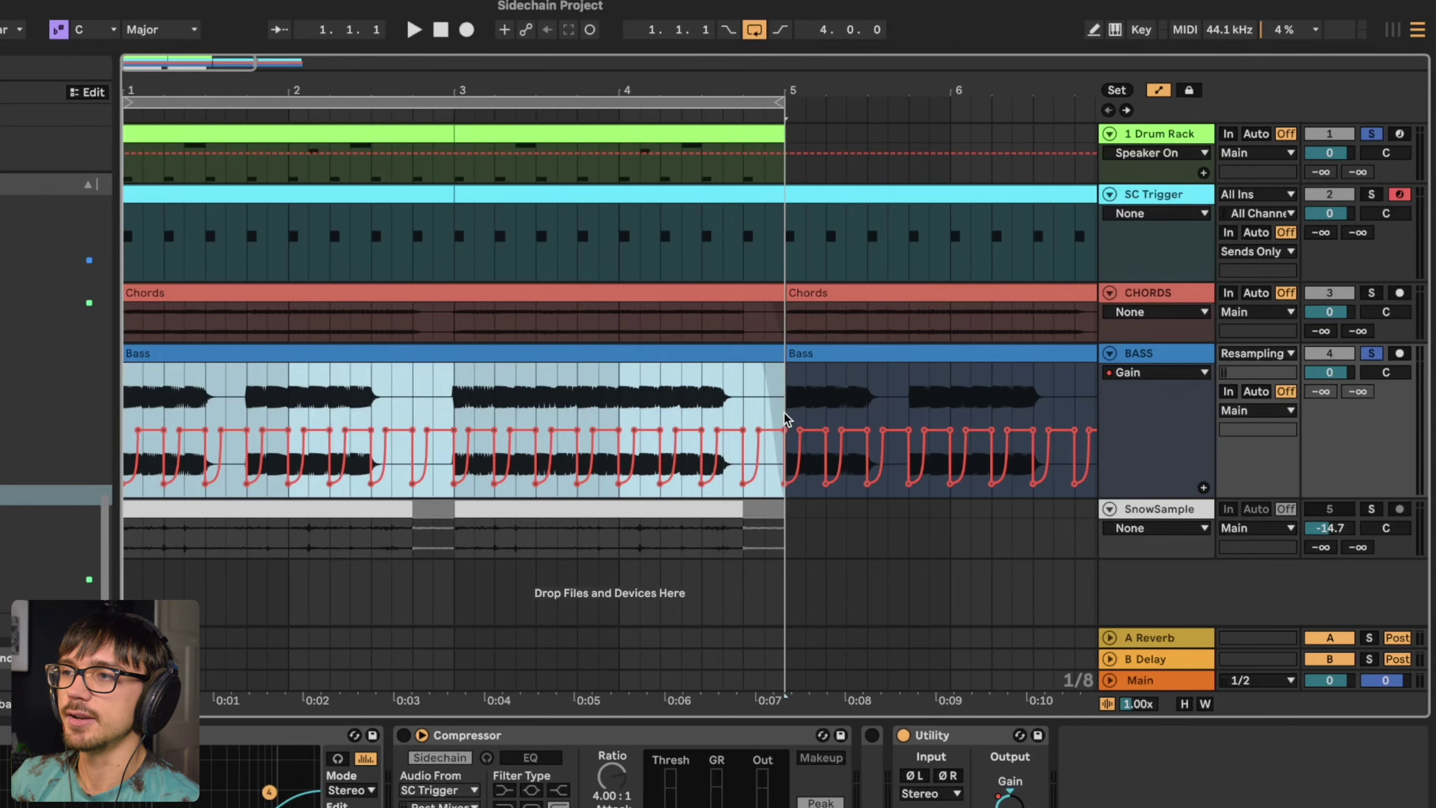
key("minus")
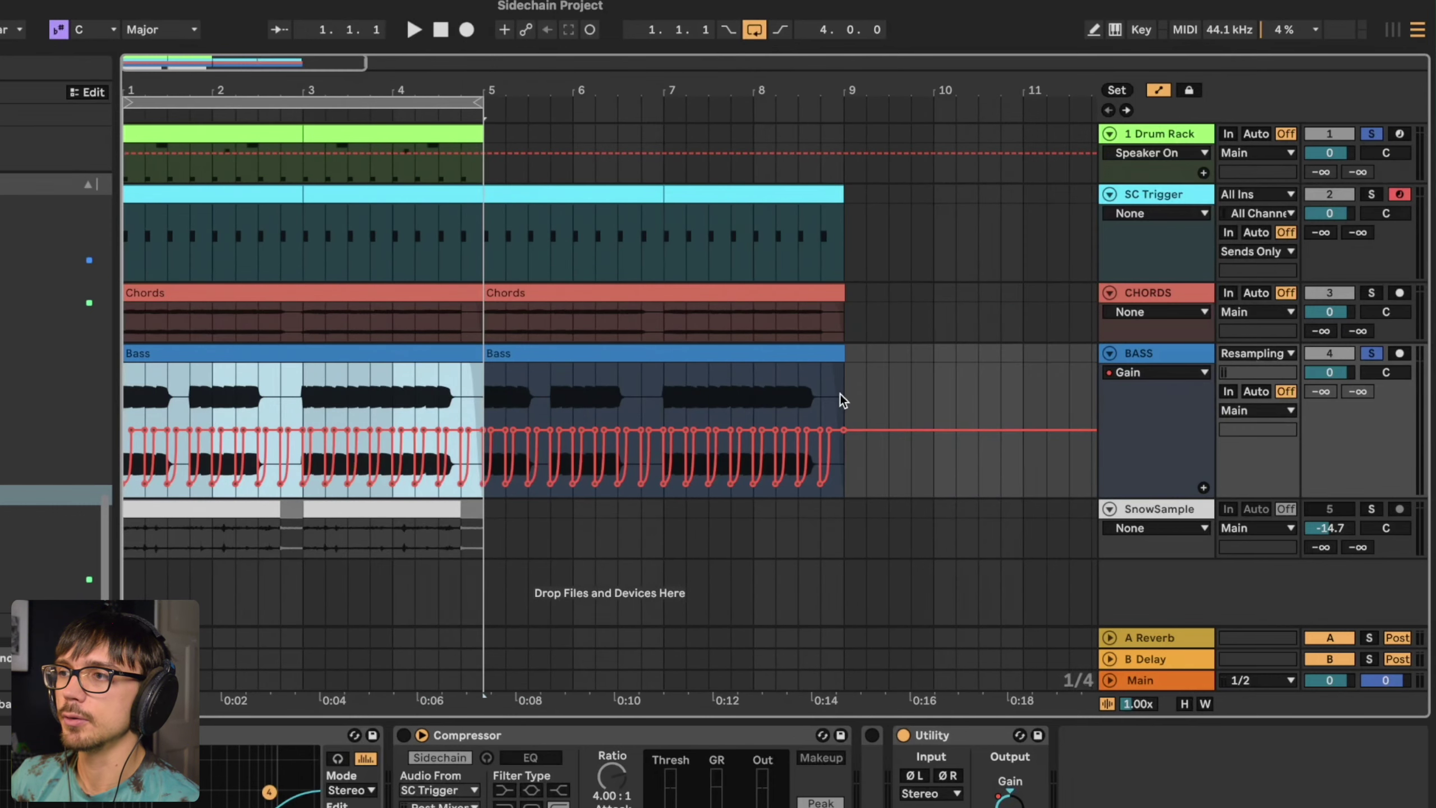
left_click_drag(842, 400, 109, 411)
left_click_drag(393, 88, 394, 122)
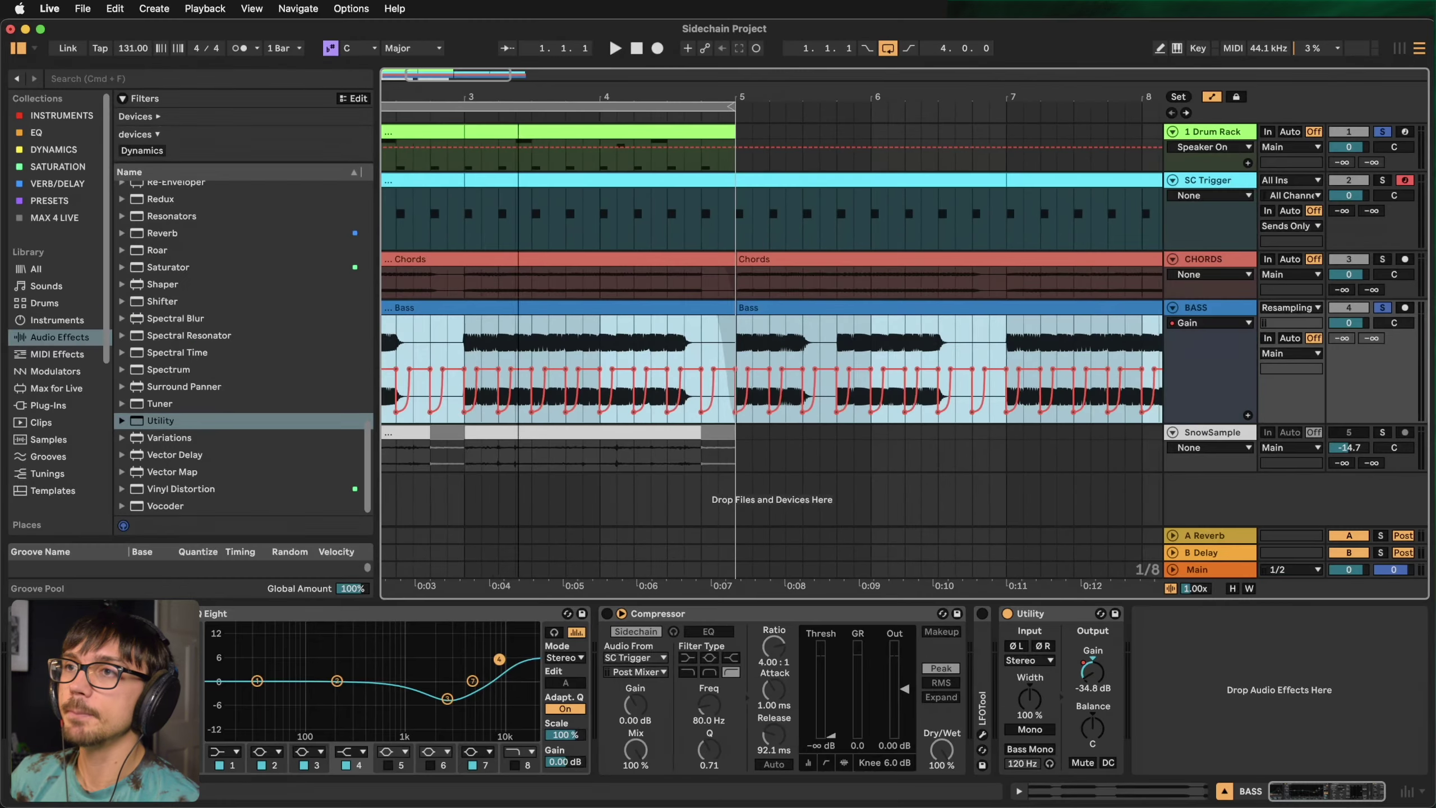
key("minus")
key("minus")
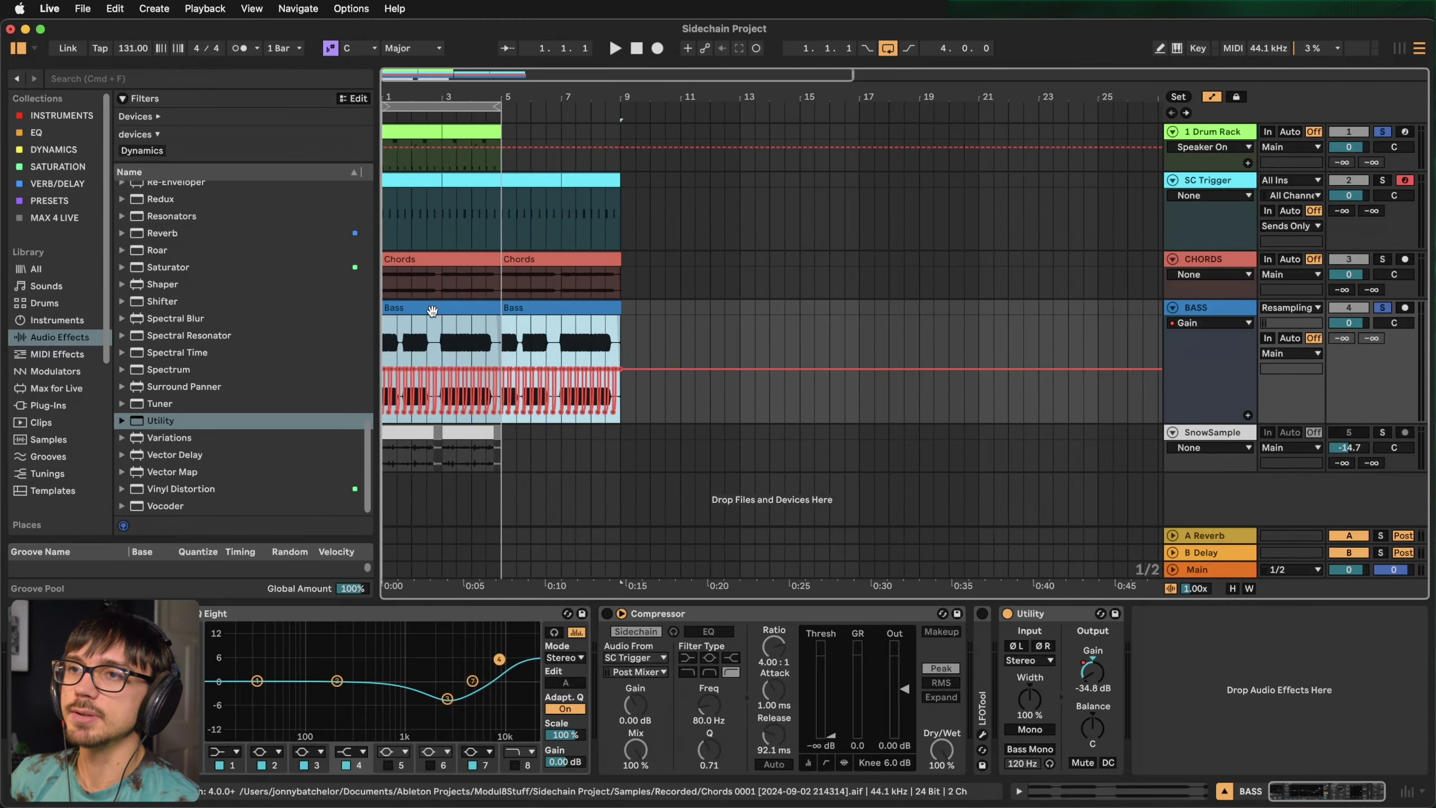
left_click_drag(390, 104, 386, 348)
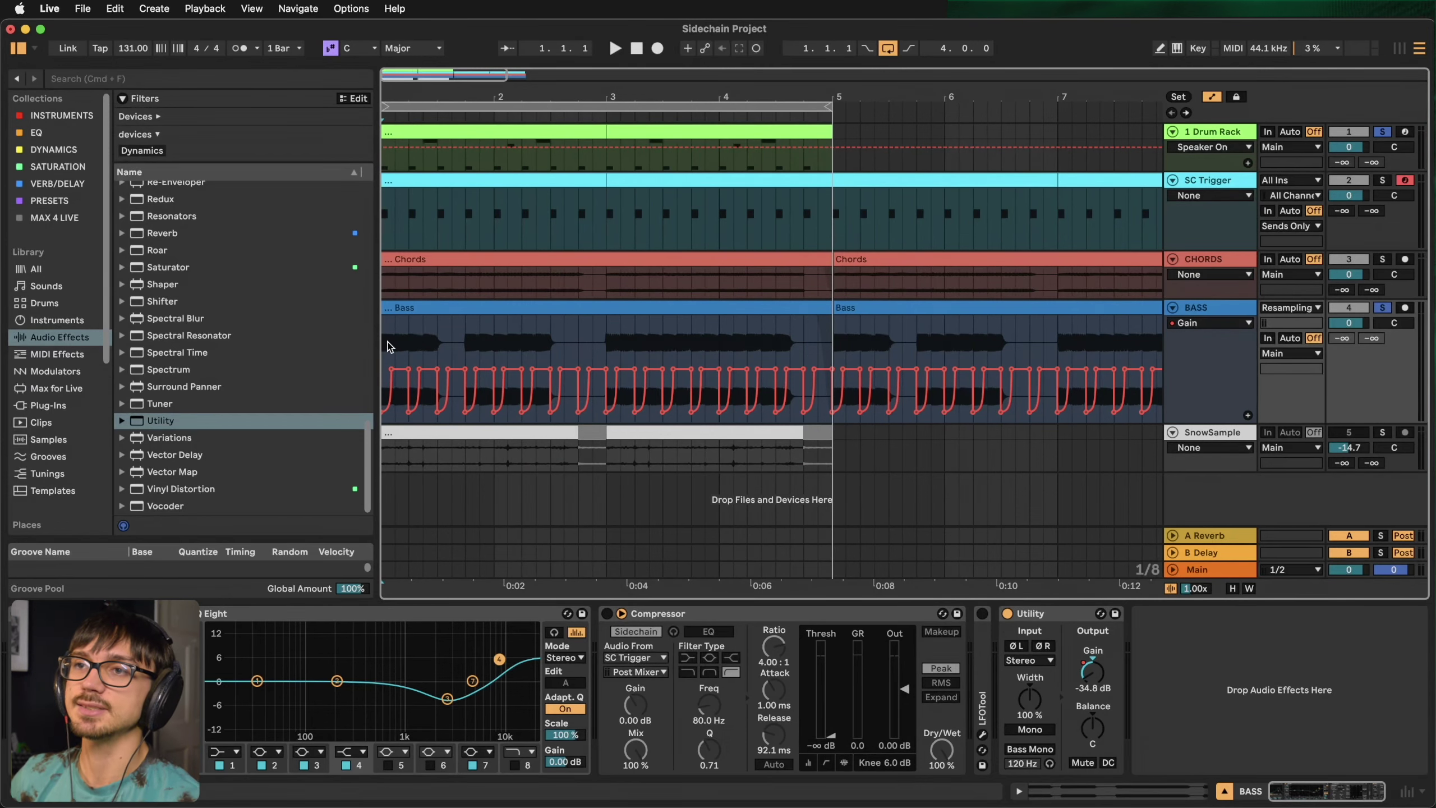
left_click_drag(387, 93, 385, 396)
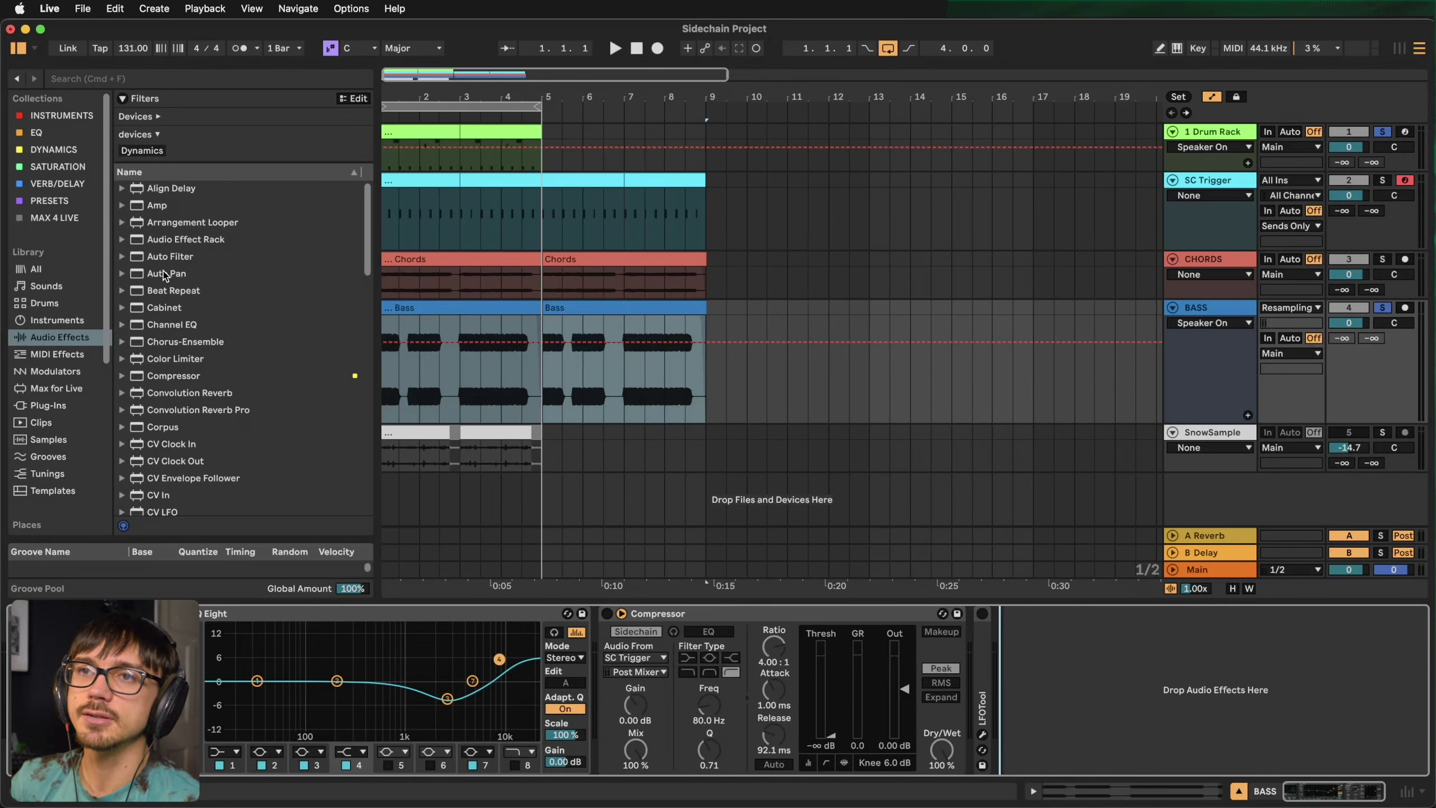
- Add Auto Pan to the end of the BASS track's effects, with its amount at 100% and phase at 0°
left_click(175, 275)
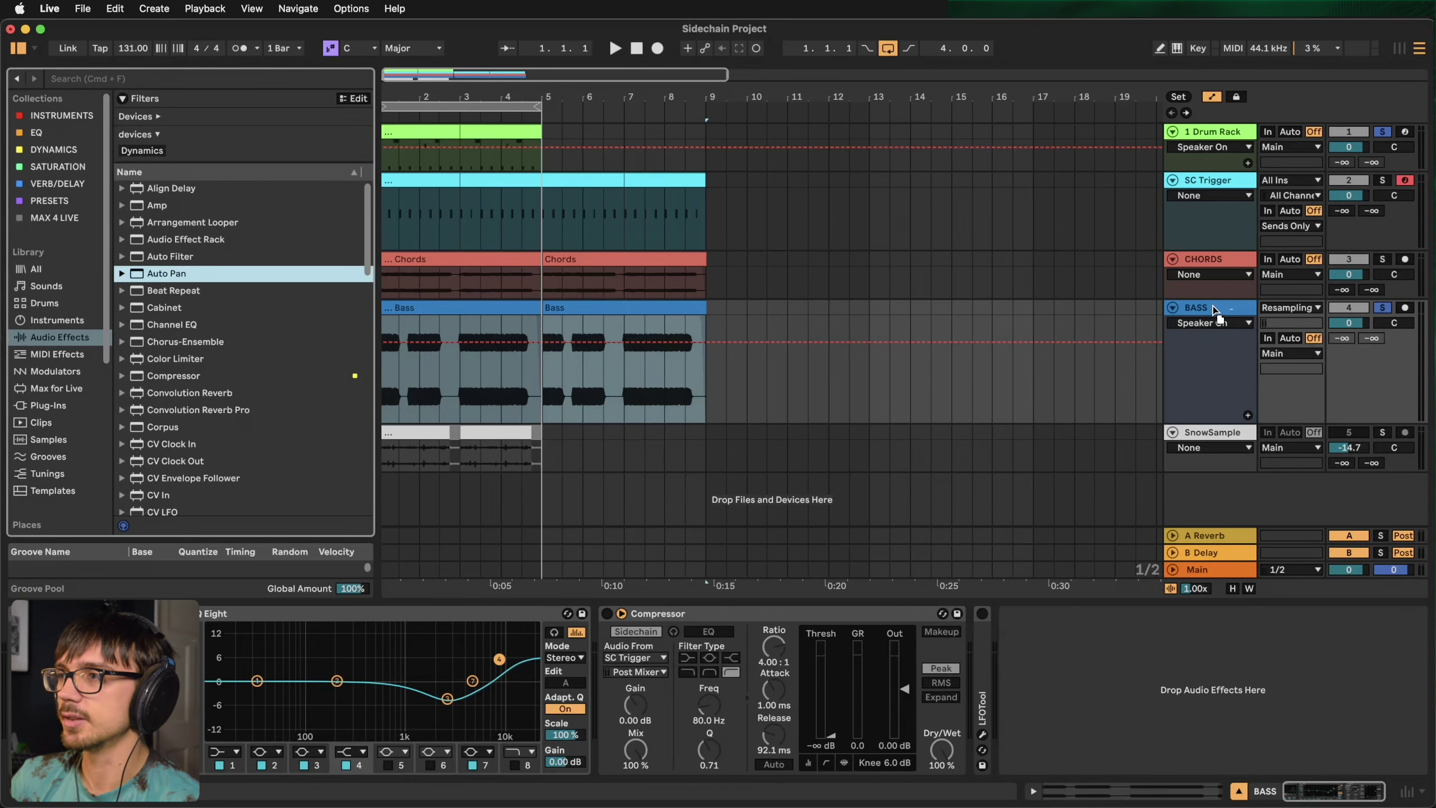
key("Return")
left_click_drag(1021, 704, 1021, 651)
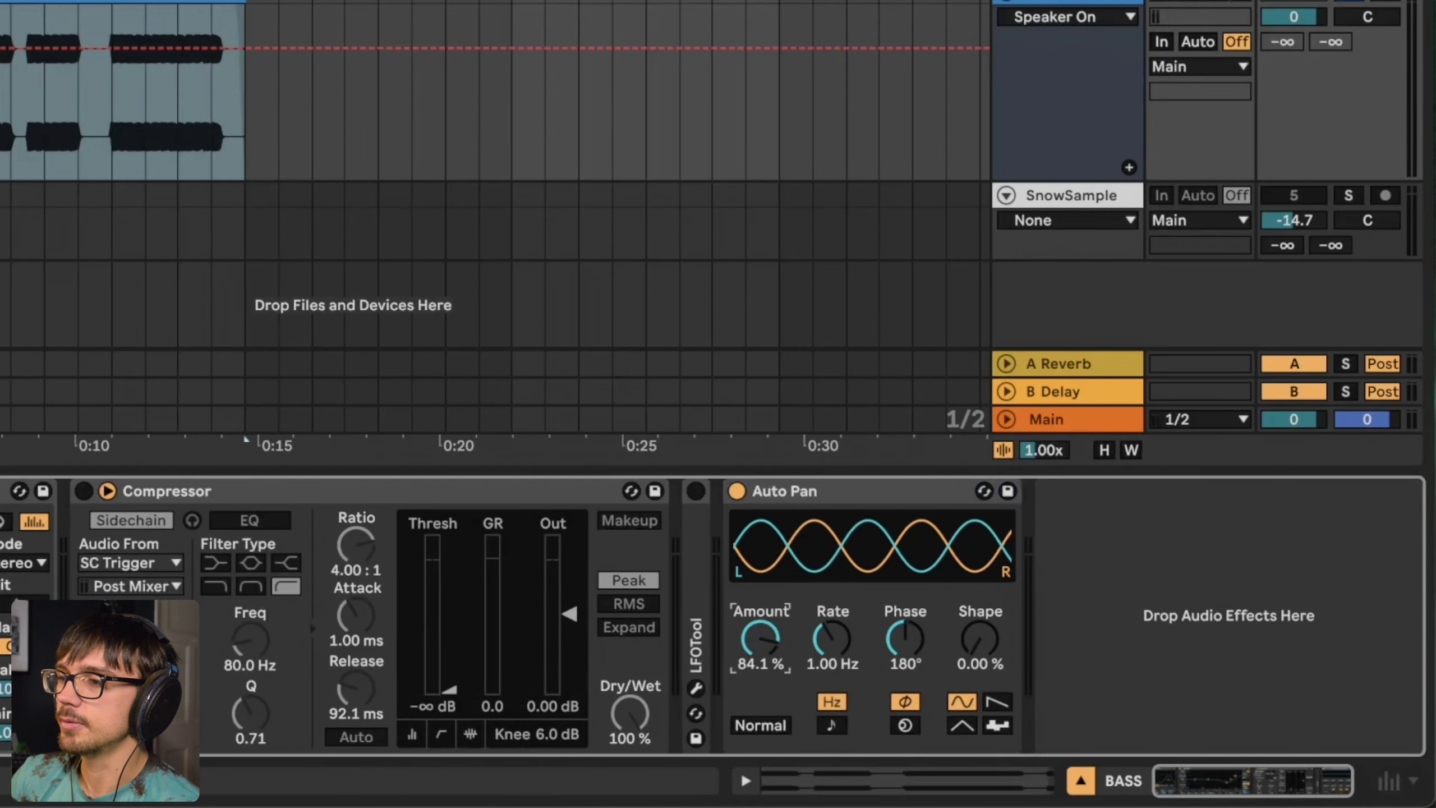
left_click_drag(774, 646, 774, 628)
left_click_drag(905, 637, 905, 681)
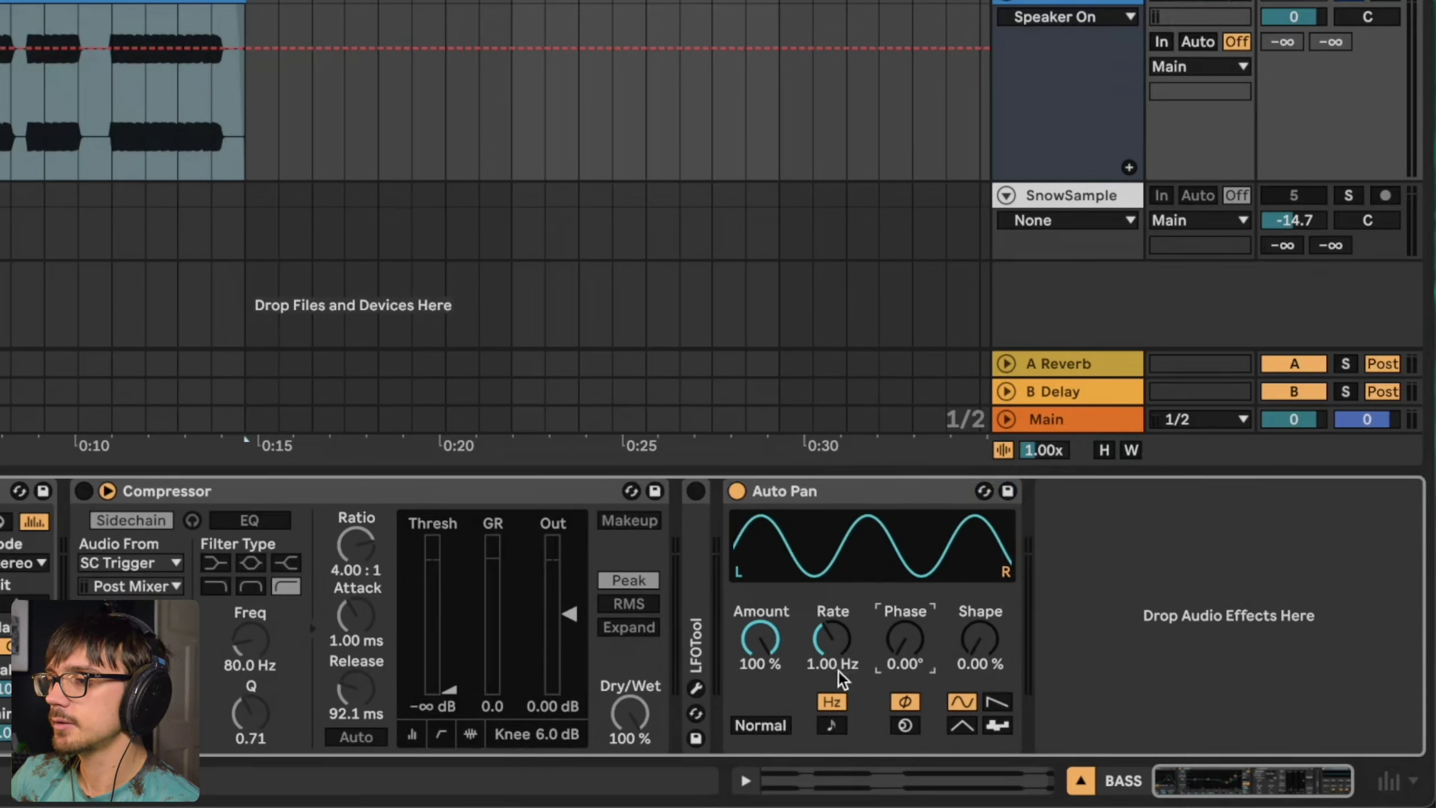
- Sync the Auto Pan rate to 1/4 notes and give it an inverted sawtooth waveform
left_click(832, 726)
left_click_drag(839, 651, 839, 633)
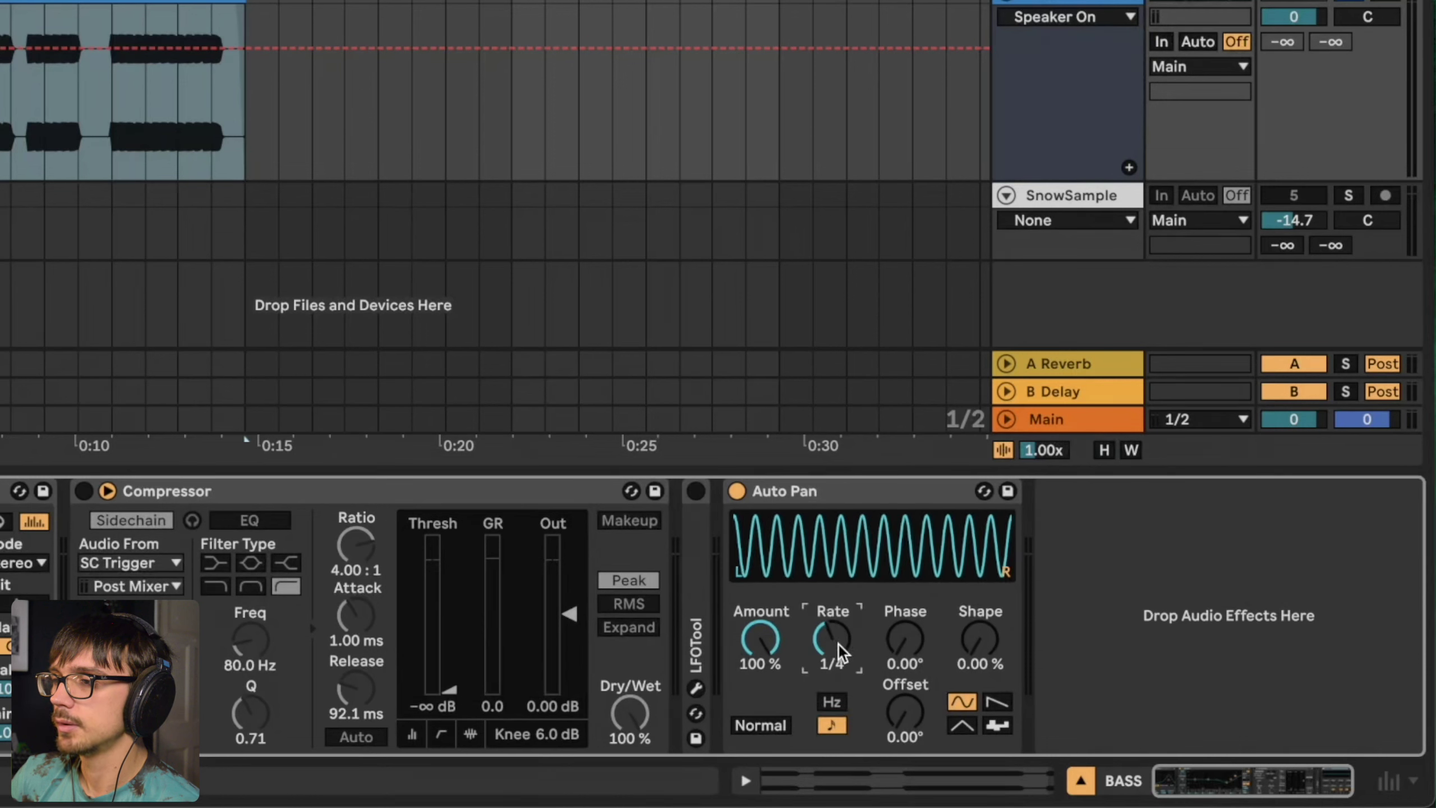
left_click(996, 702)
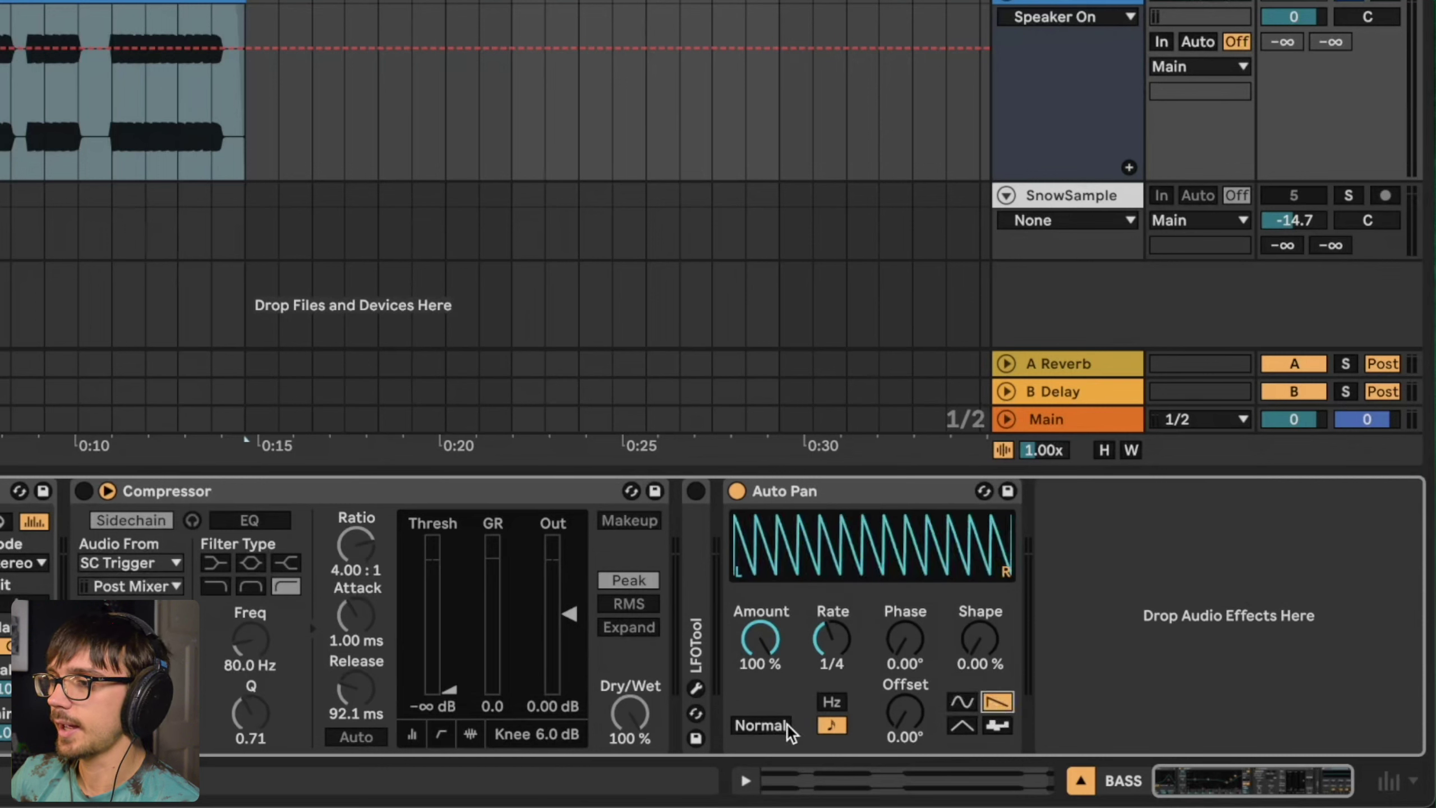
left_click(760, 726)
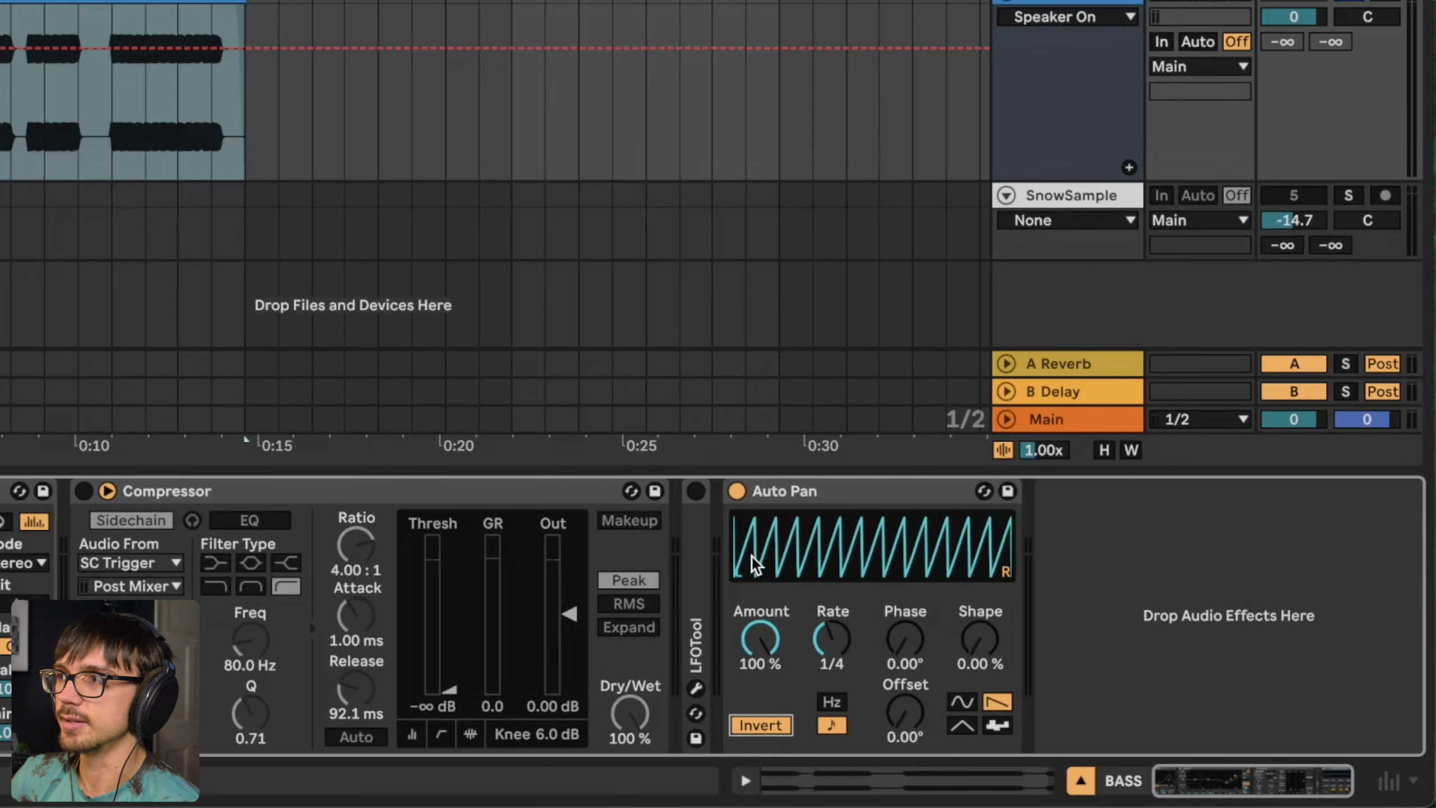
- Play the loop and raise the Auto Pan shape to about 51% to curve the volume ramp
key("space")
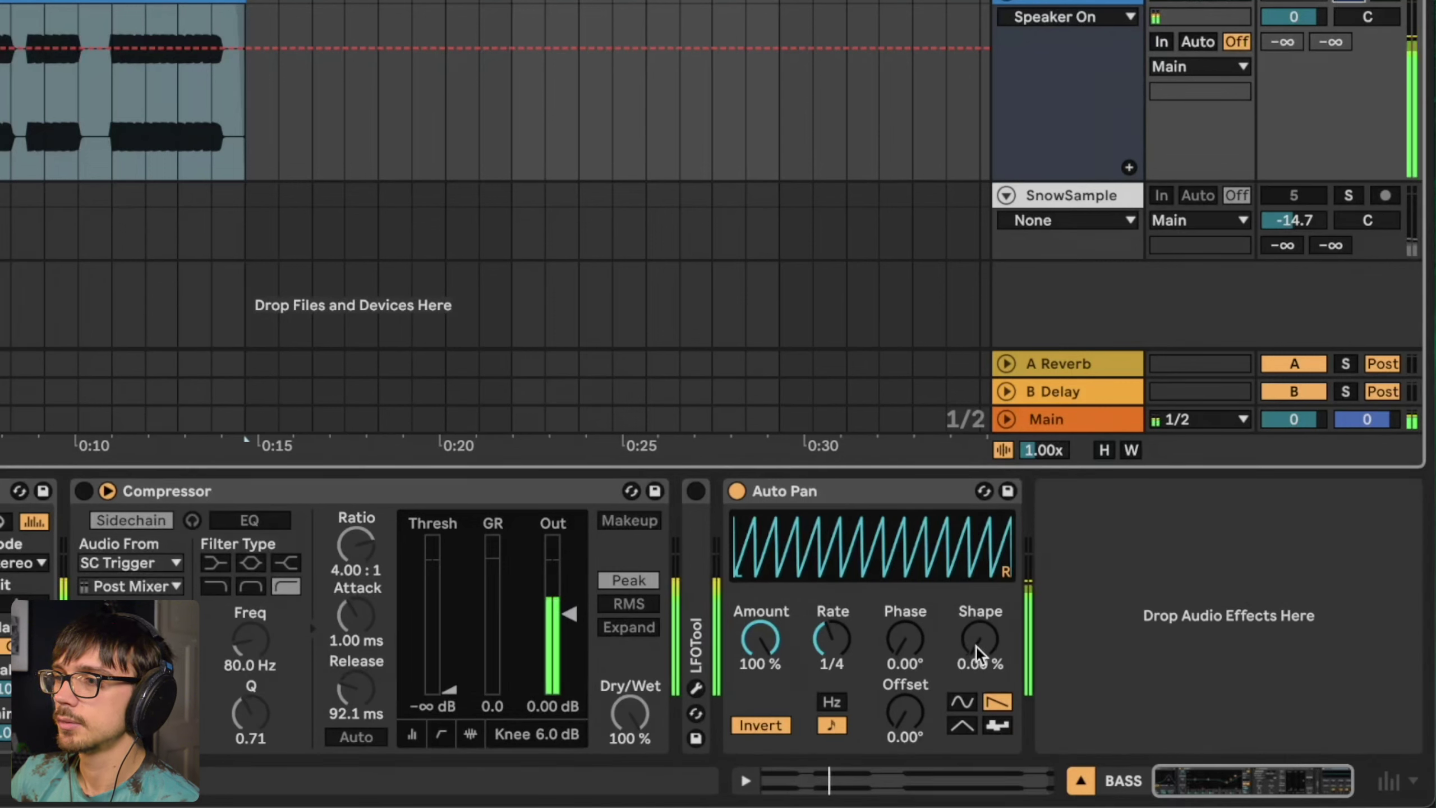
left_click_drag(984, 654, 984, 599)
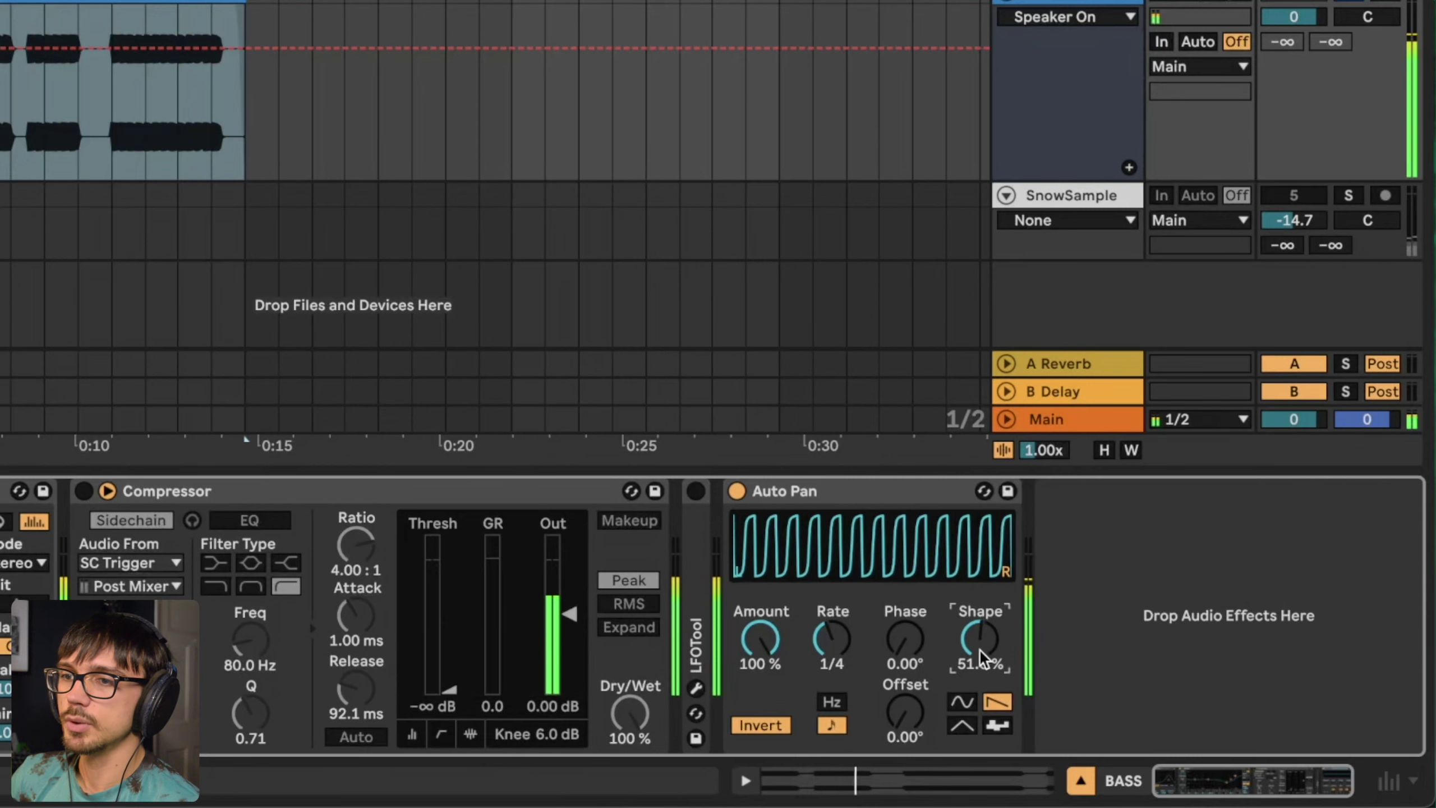